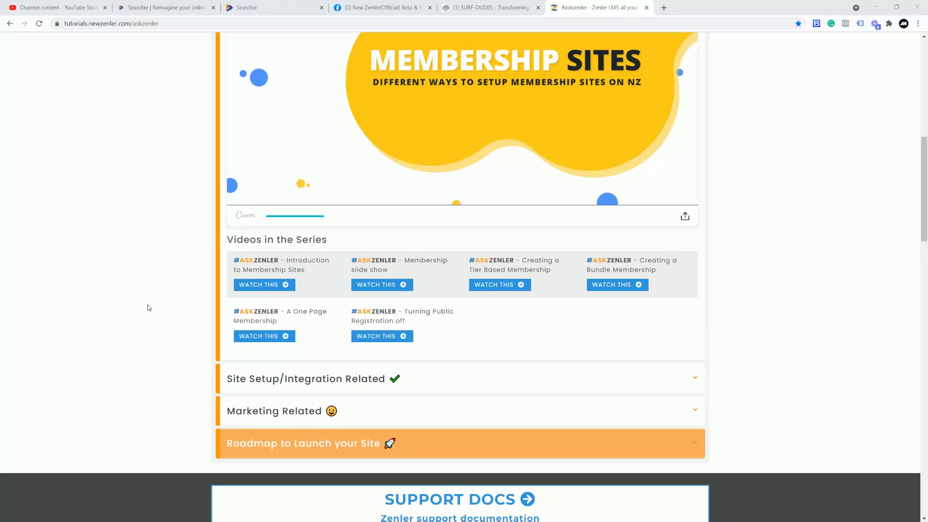
scroll(419, 266, "up", 4)
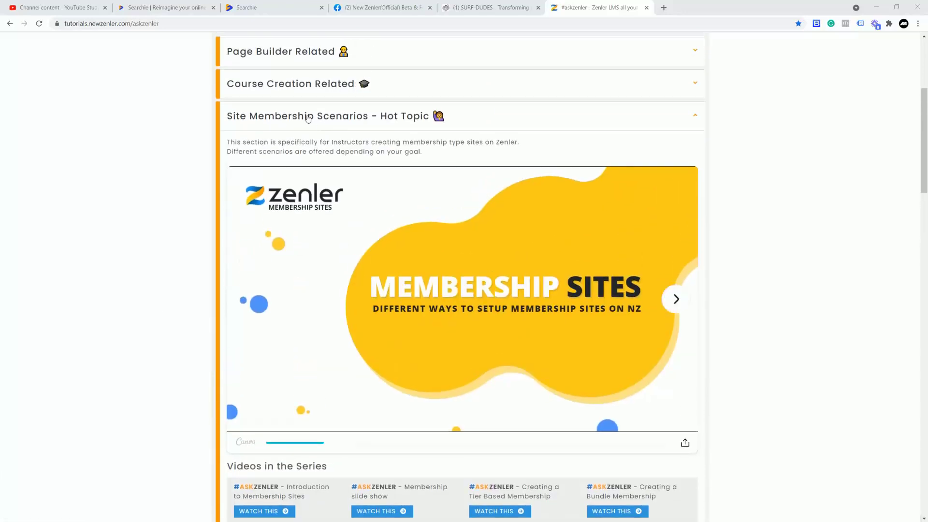
scroll(399, 125, "down", 1)
scroll(400, 126, "down", 4)
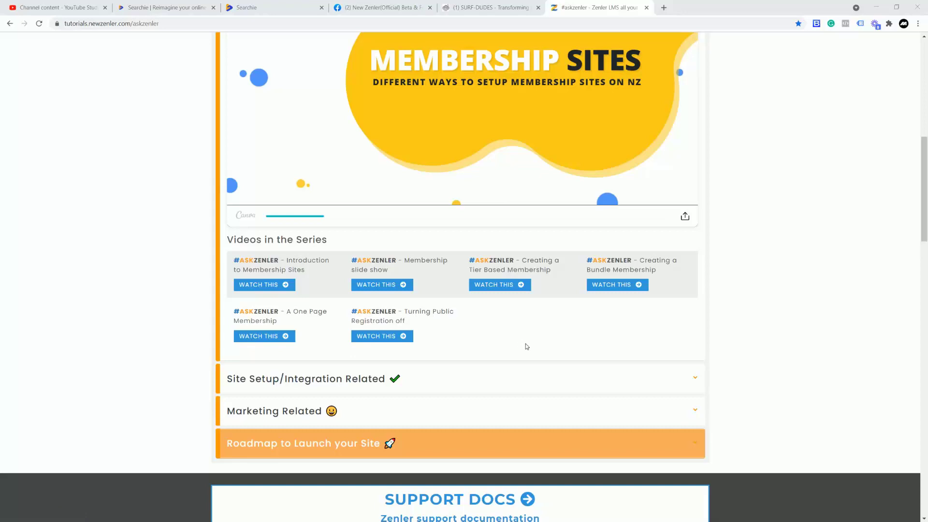
Switch to the SURF DUDES Zenler admin site and create a new course titled YOGA.
key("ctrl+shift+Tab")
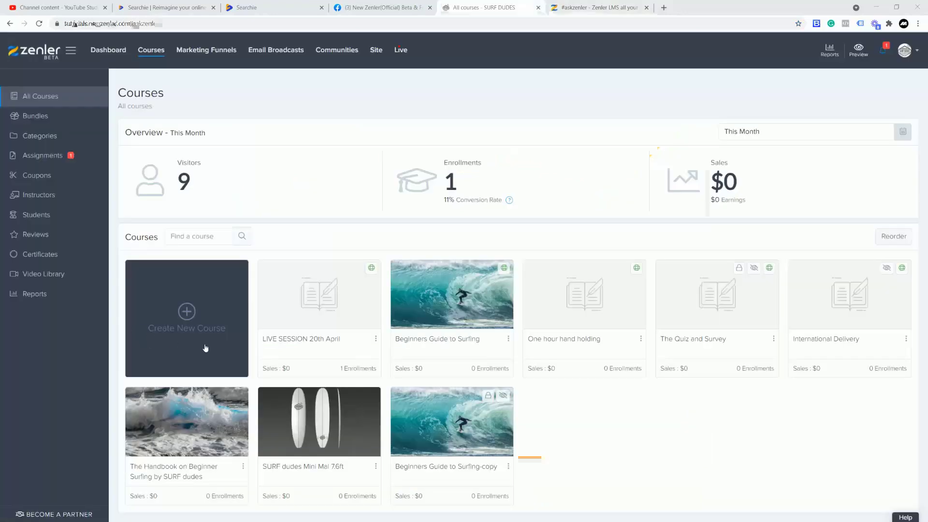
left_click(257, 329)
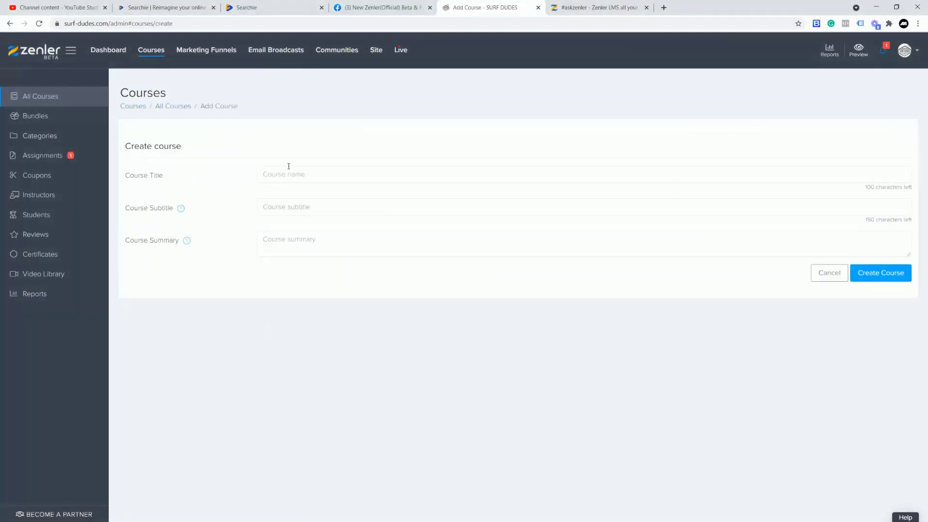
left_click(326, 173)
type("YOGA")
left_click(875, 279)
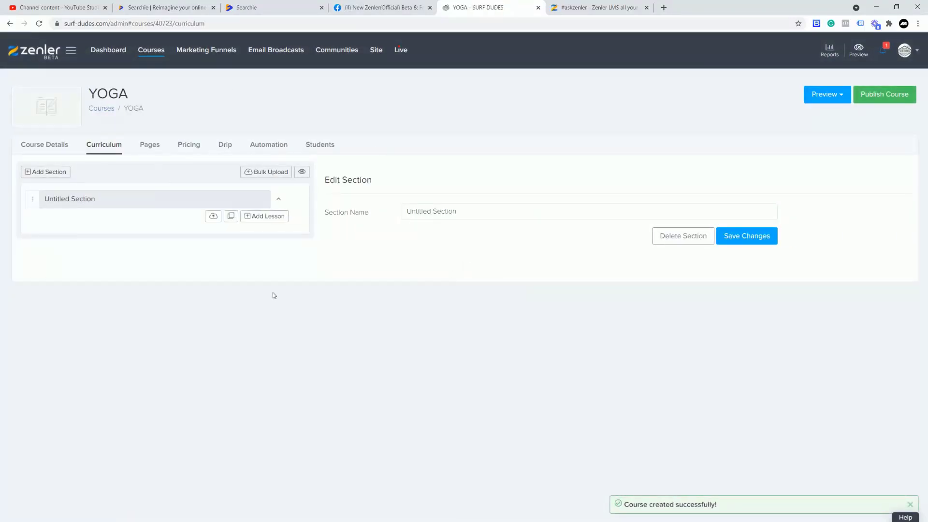
Return to the course overview and create another course titled PILATES.
left_click(150, 51)
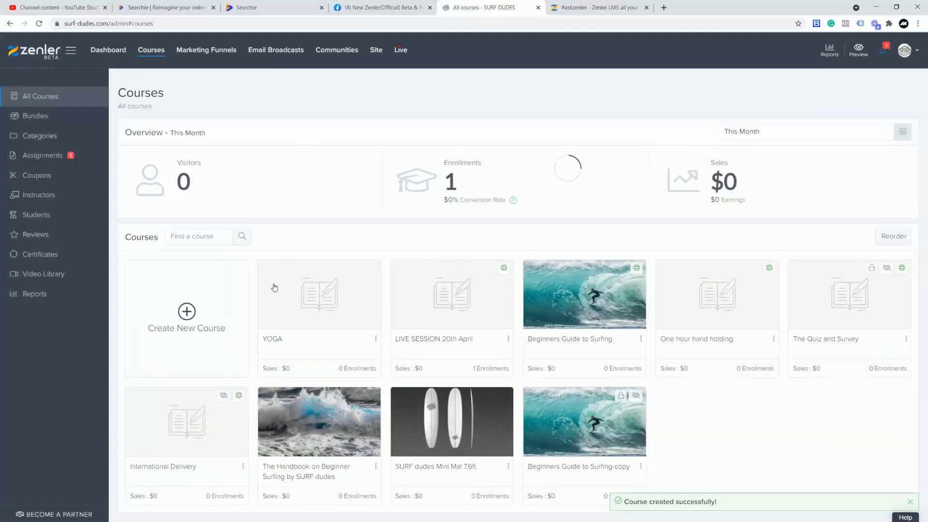
left_click(224, 324)
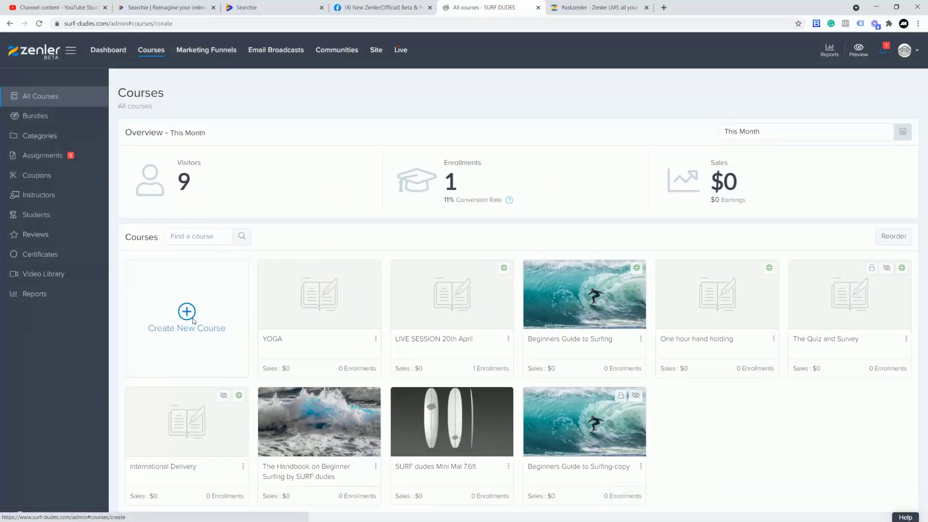
left_click(280, 180)
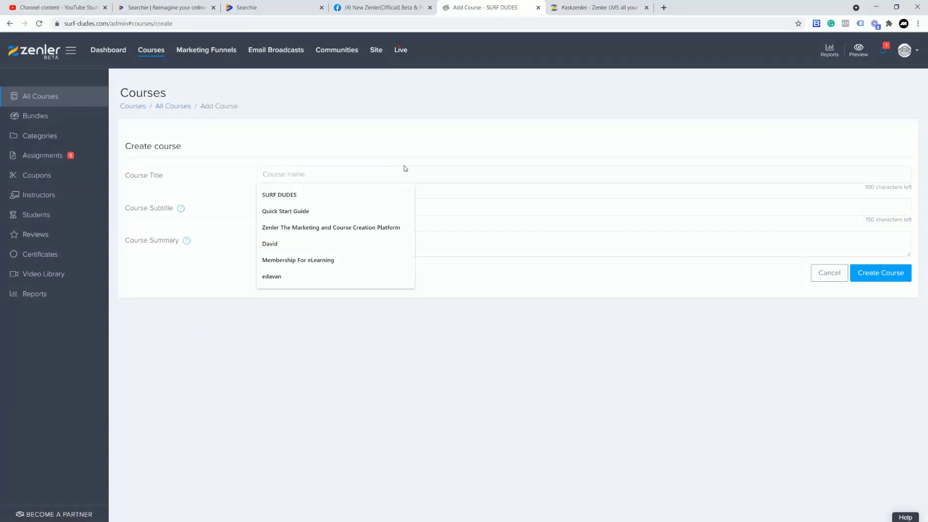
type("PILATES")
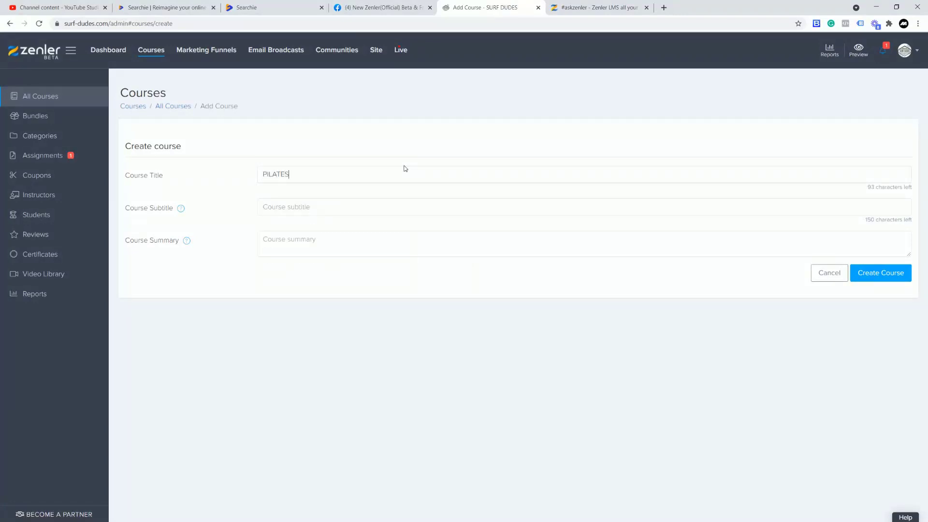
left_click(875, 273)
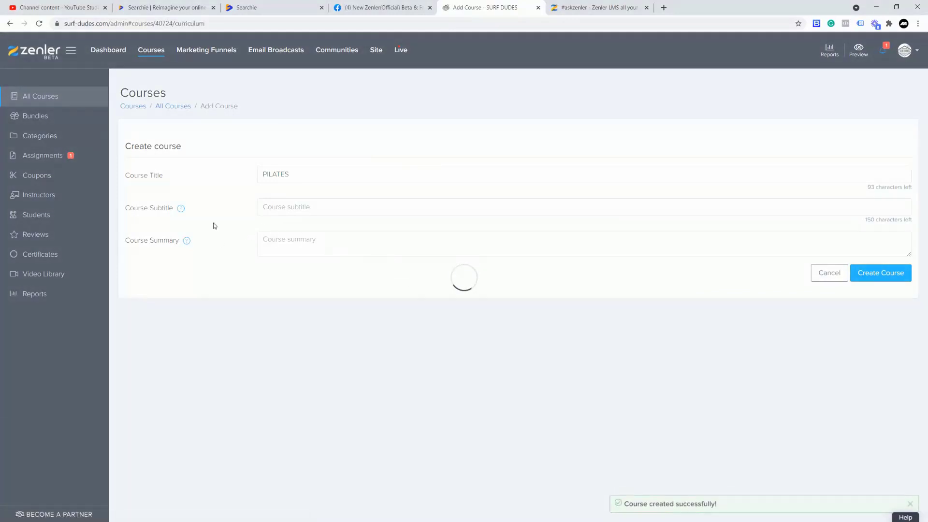
Create a third course from the course overview with the title MEDIATION.
left_click(147, 53)
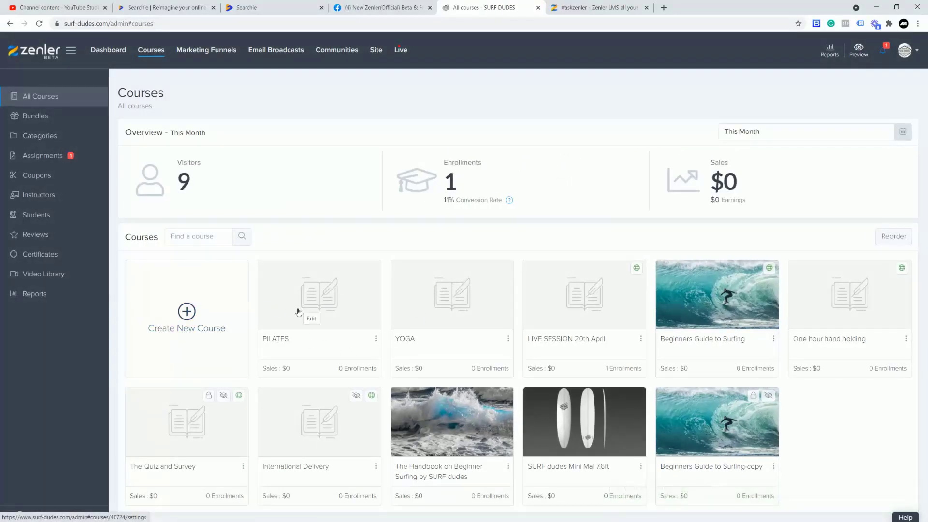
left_click(184, 314)
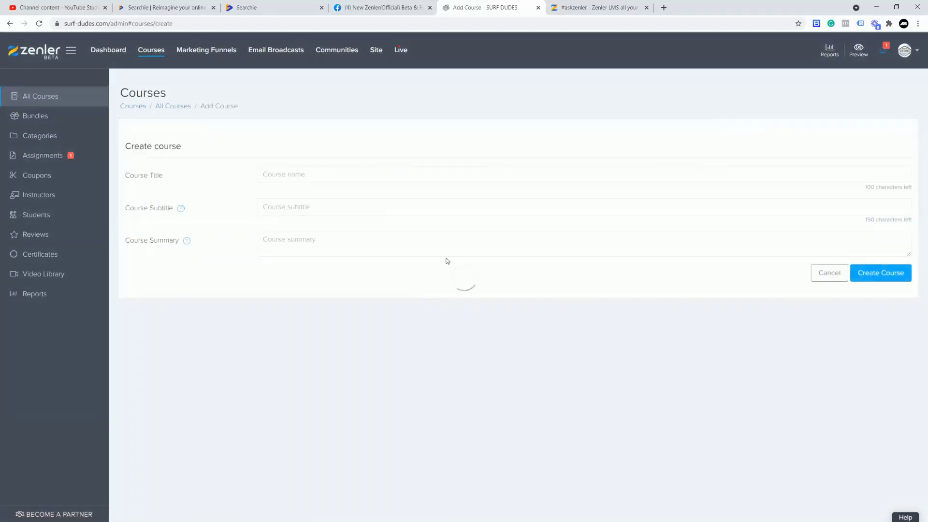
left_click(285, 177)
type("Med")
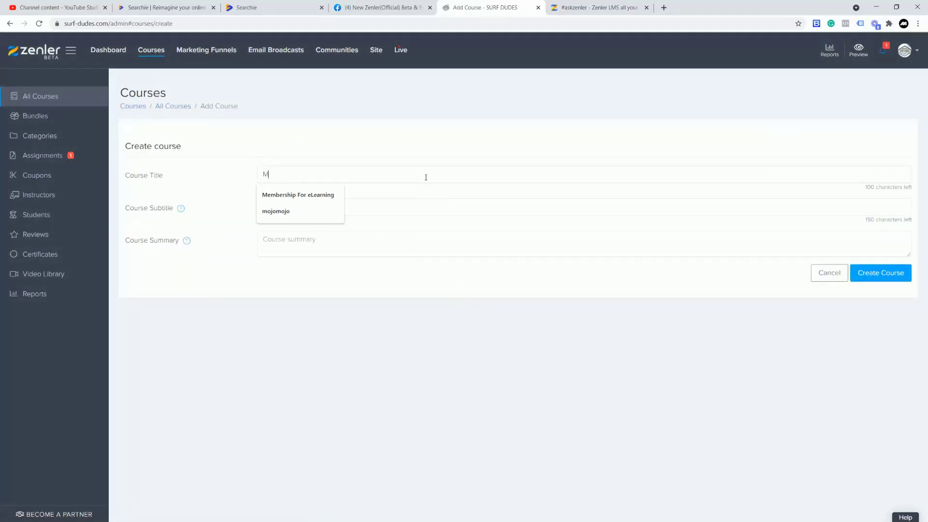
type("itation")
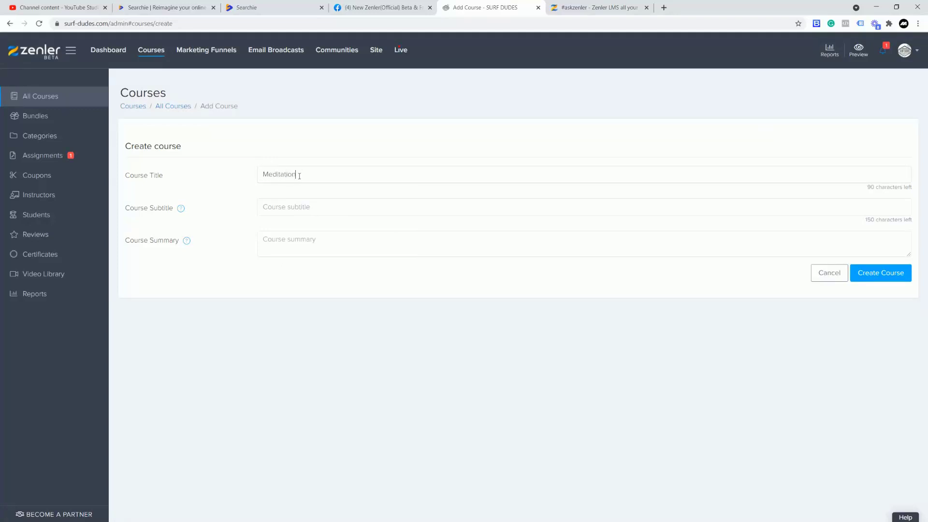
left_click_drag(299, 176, 234, 176)
type("MEDIATION")
left_click(885, 272)
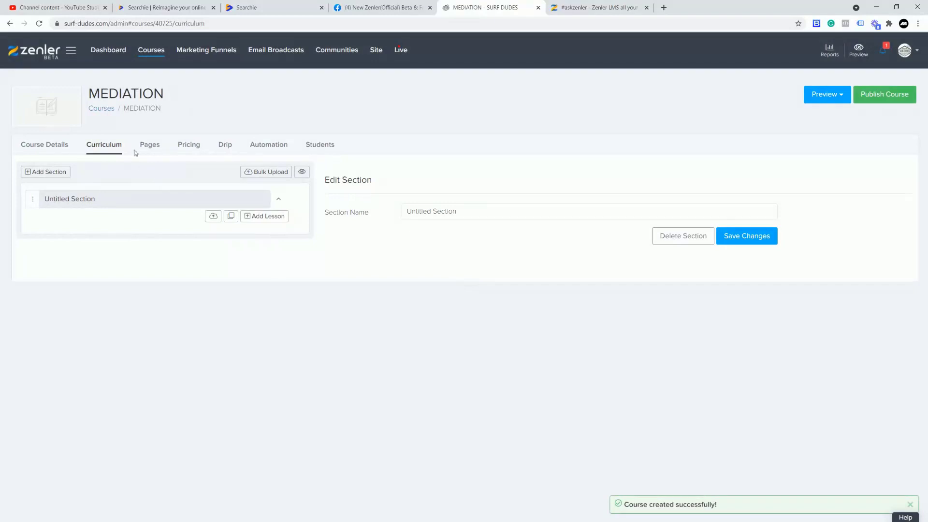
Create a new course bundle named MY FITNESS AND WELL BEING, leaving automation and drip of contents allowed.
left_click(149, 52)
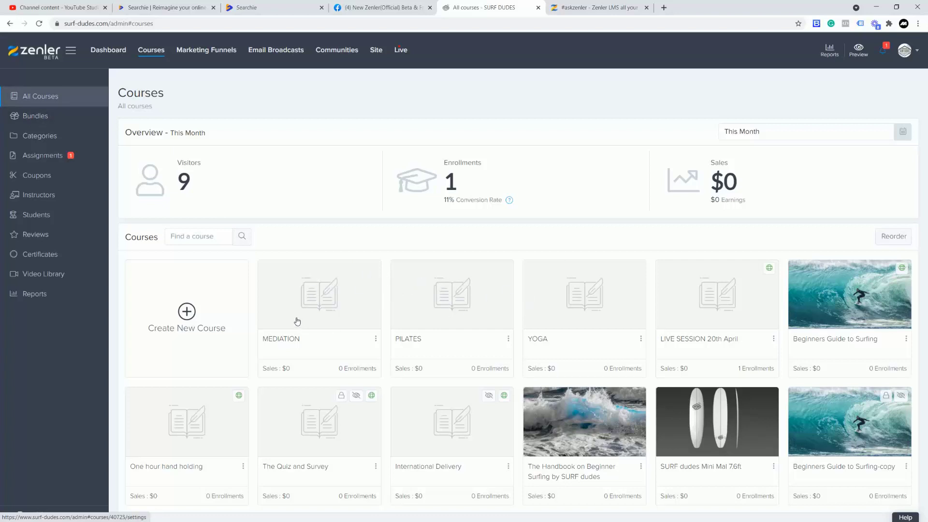
left_click(46, 119)
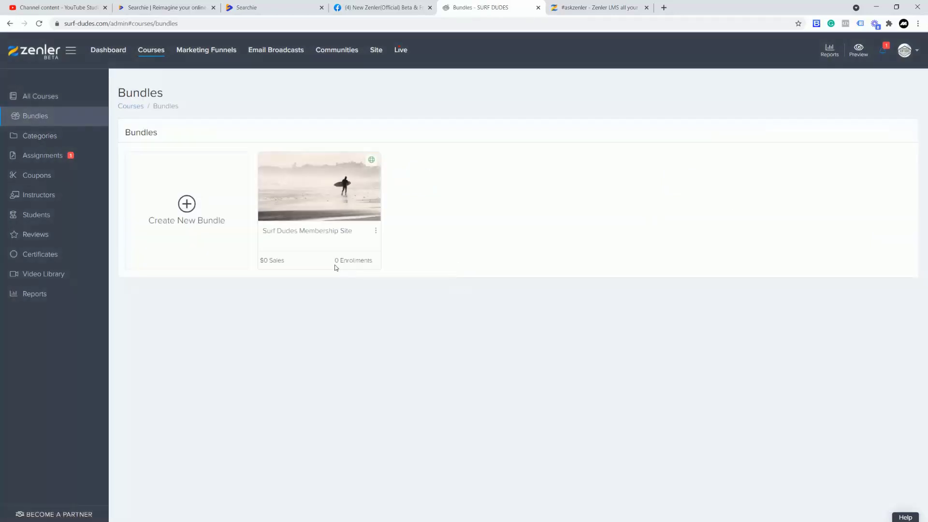
left_click(189, 205)
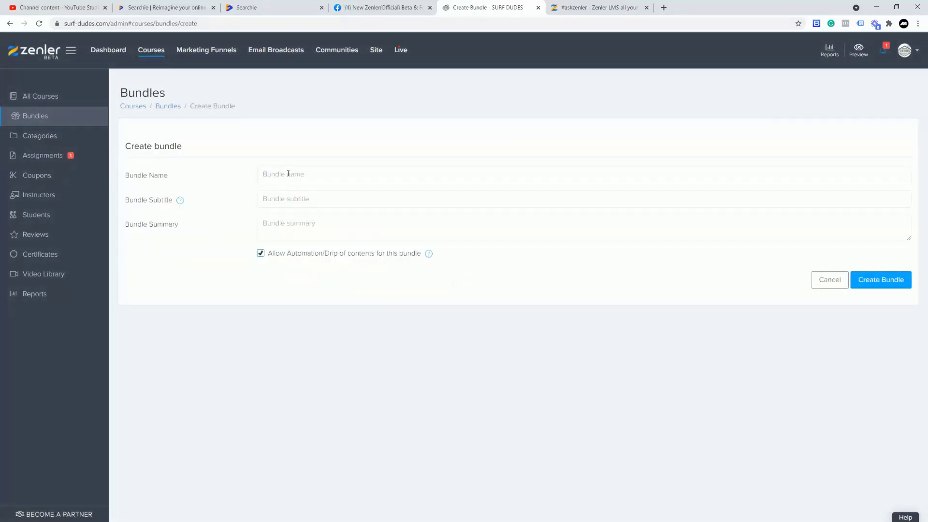
left_click(289, 174)
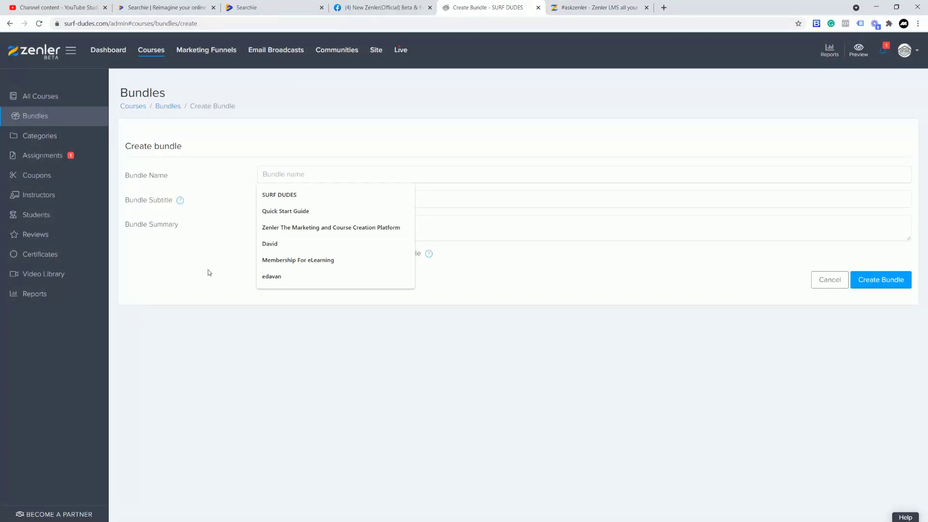
type("MY")
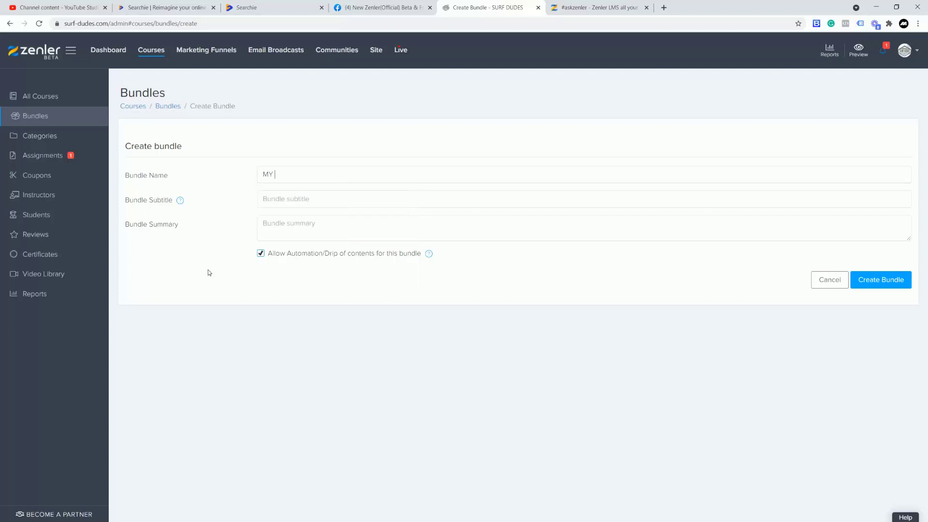
type(" FITNESS AND WELL BEING")
left_click(867, 283)
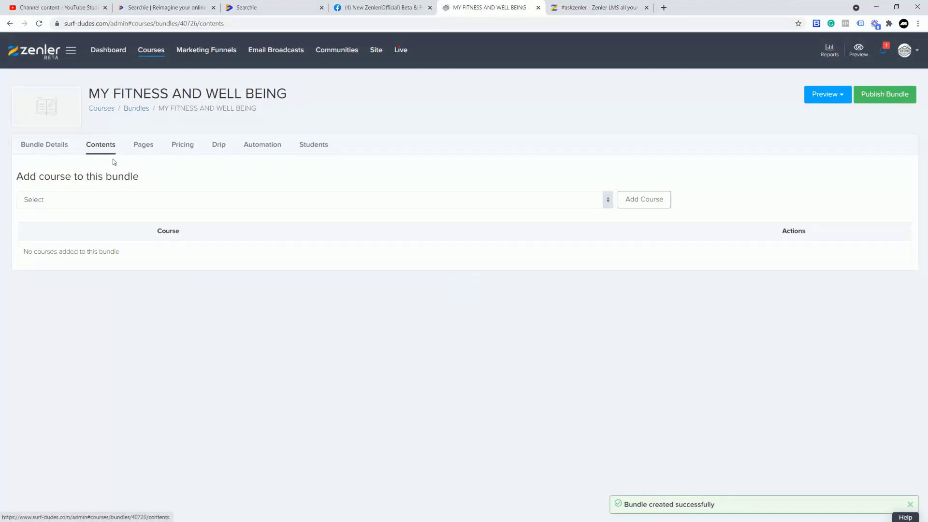
Try to add the MEDIATION course to the contents of the MY FITNESS AND WELL BEING bundle.
left_click(213, 199)
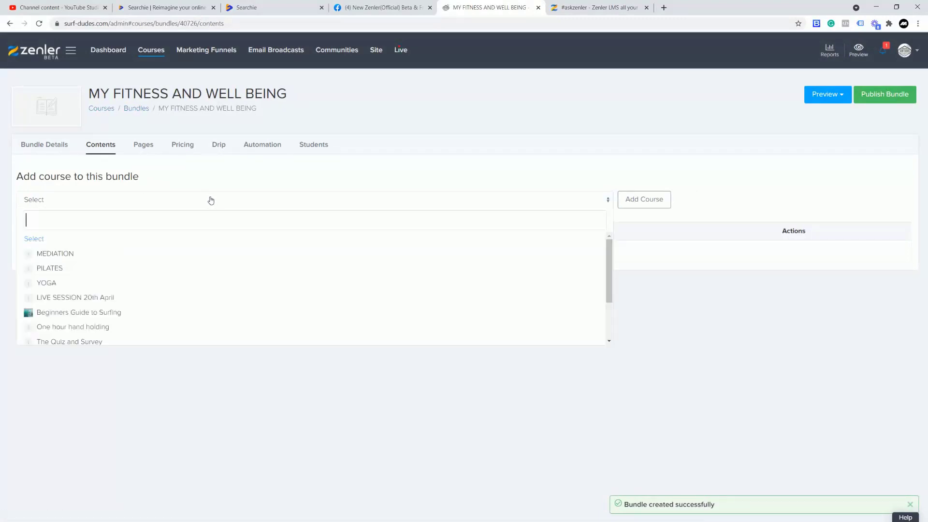
left_click(184, 200)
left_click(199, 205)
left_click(68, 255)
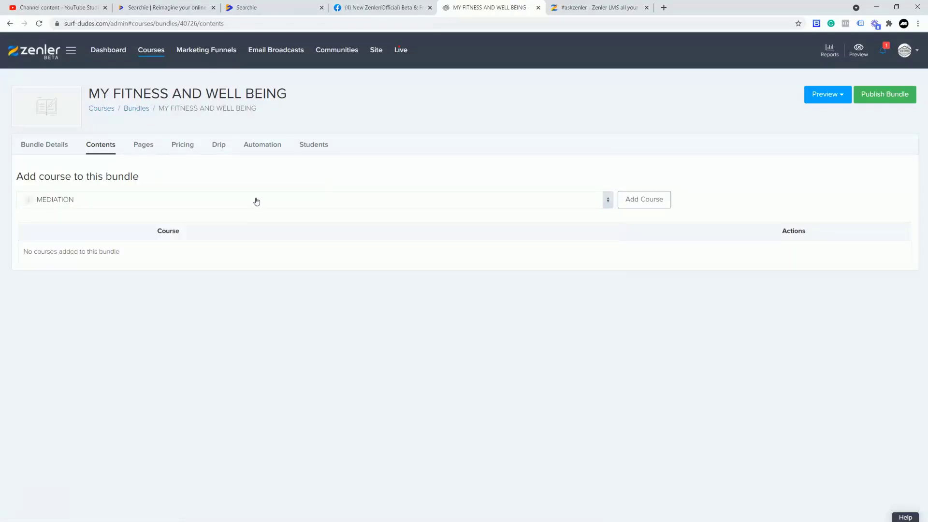
left_click(640, 200)
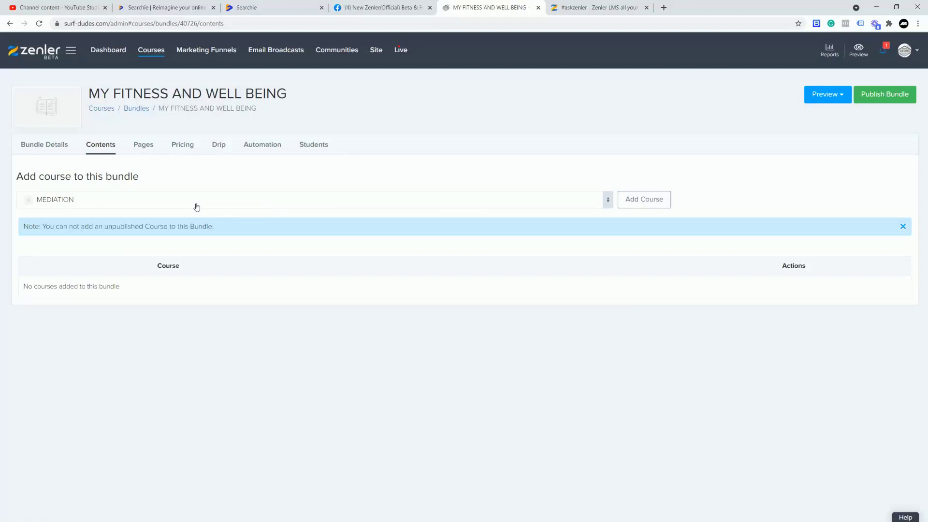
left_click_drag(37, 227, 218, 230)
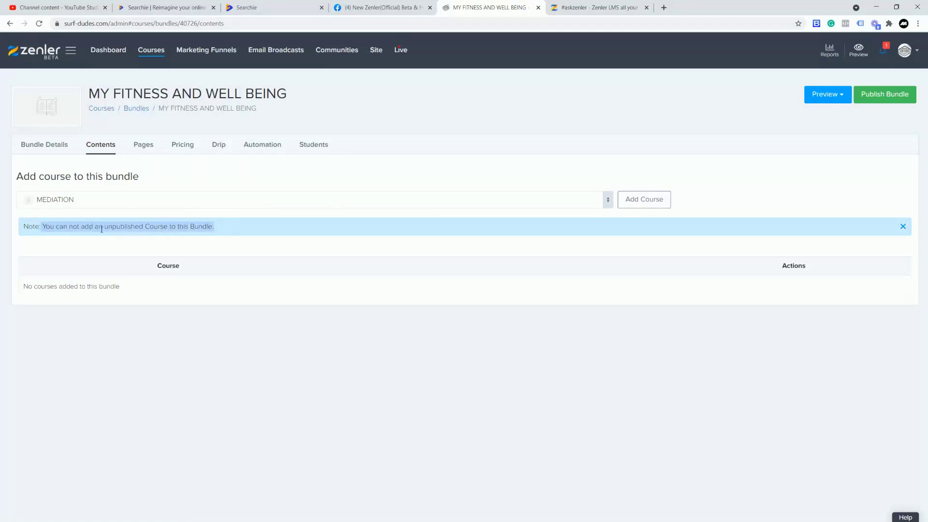
left_click(228, 240)
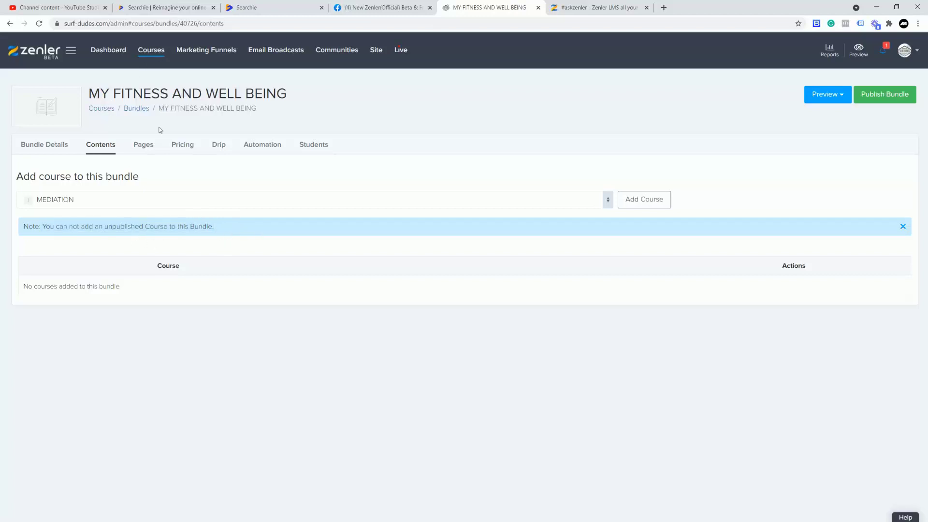
Open the YOGA course's sales page in the page editor from its course pages.
left_click(152, 51)
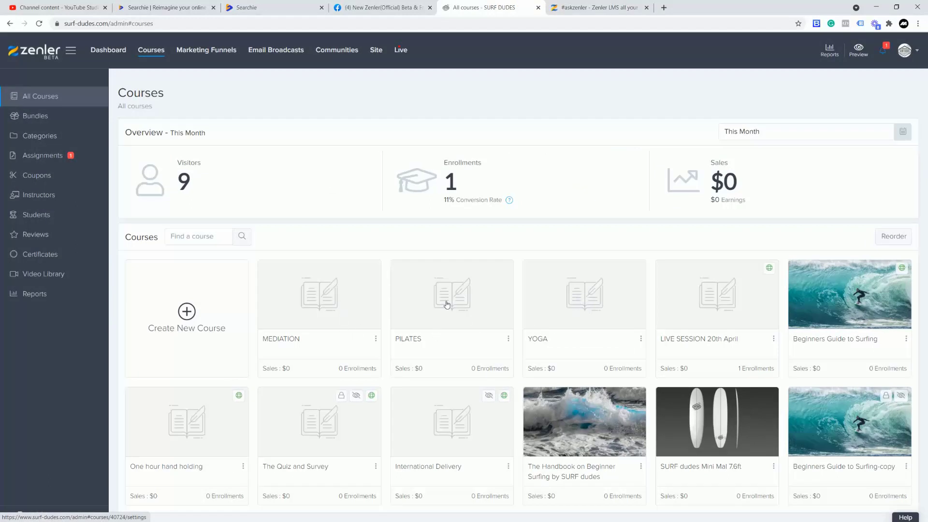
left_click(581, 305)
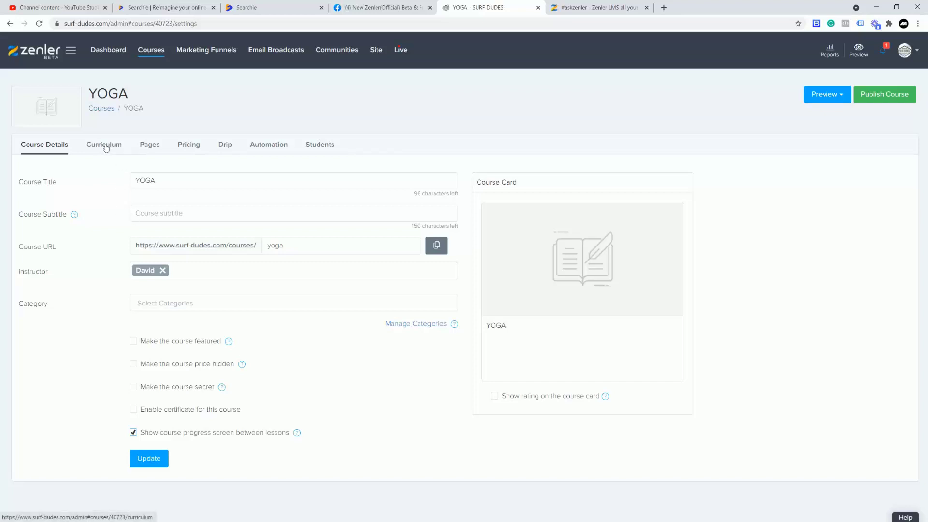
left_click(167, 154)
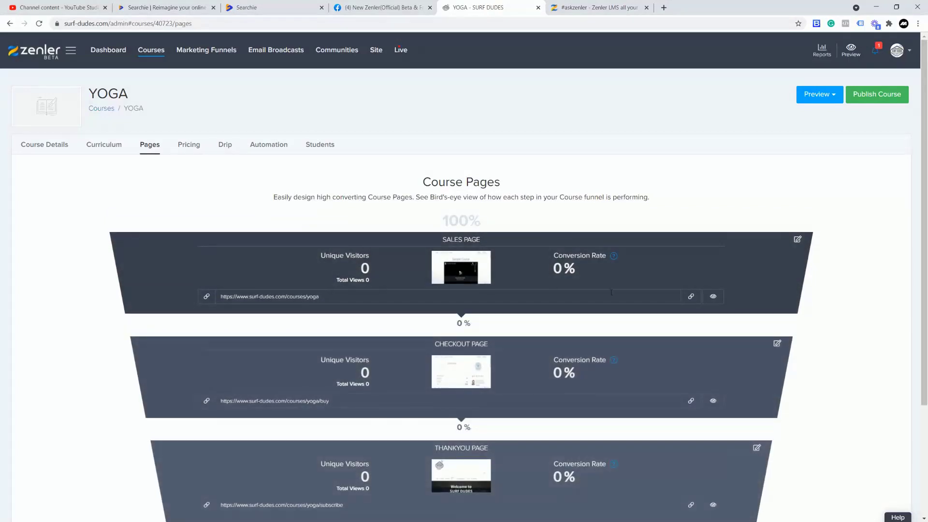
scroll(610, 291, "down", 3)
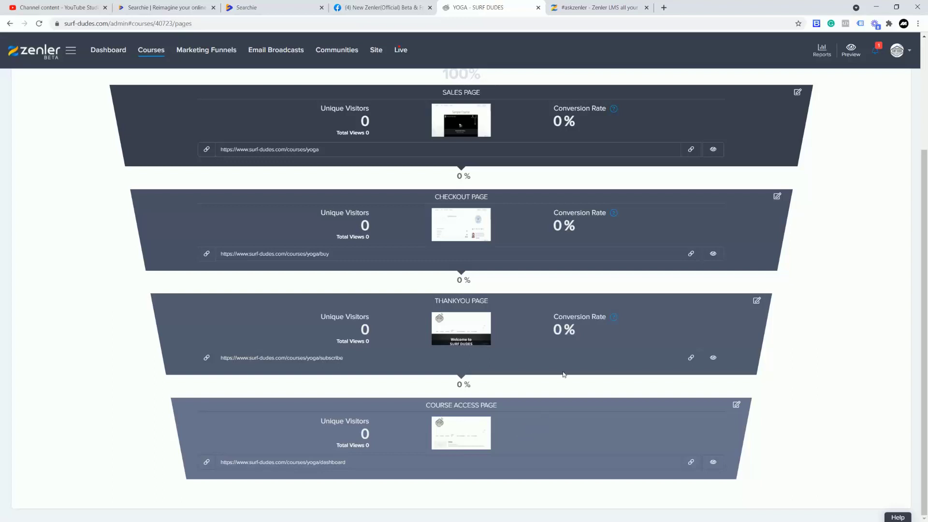
scroll(546, 368, "up", 2)
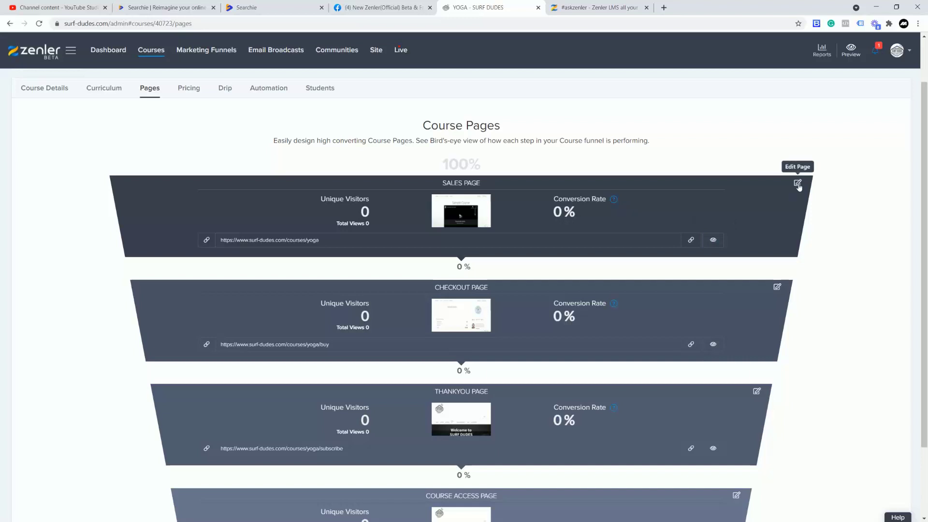
left_click(712, 240)
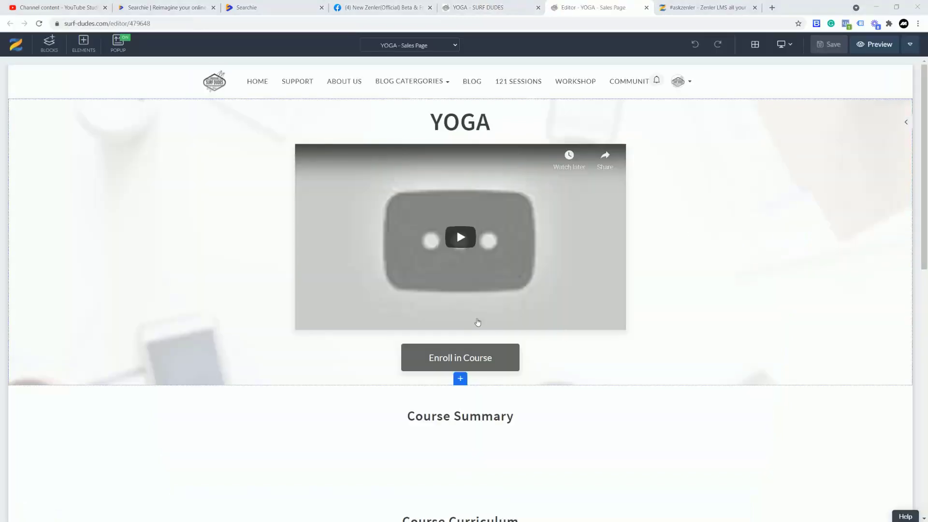
Delete every content block between the header and footer of the YOGA sales page, from the title video block through Course Pricing.
left_click(54, 105)
left_click(469, 140)
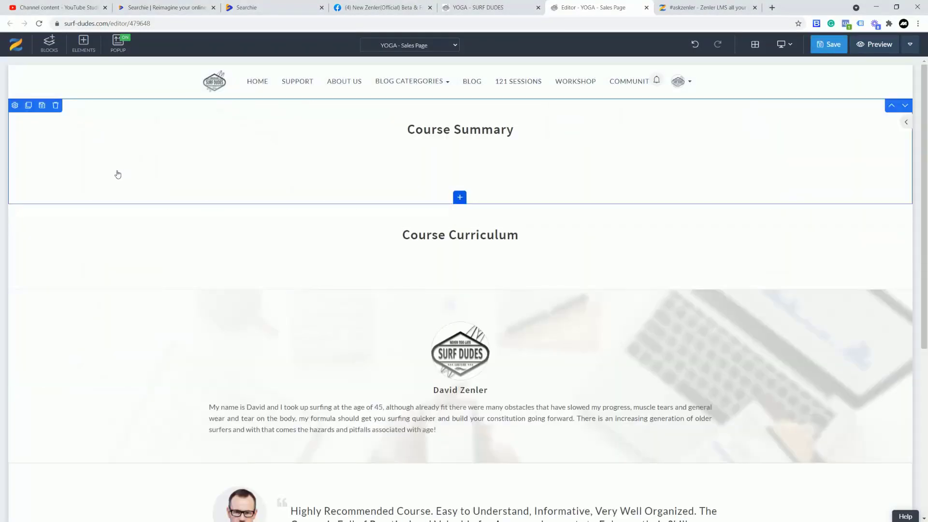
left_click(56, 106)
left_click(482, 137)
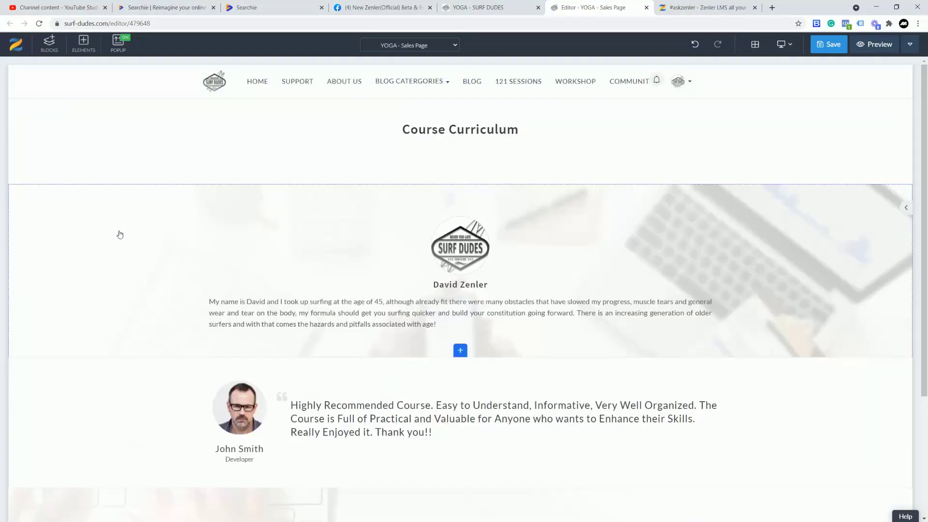
left_click(56, 105)
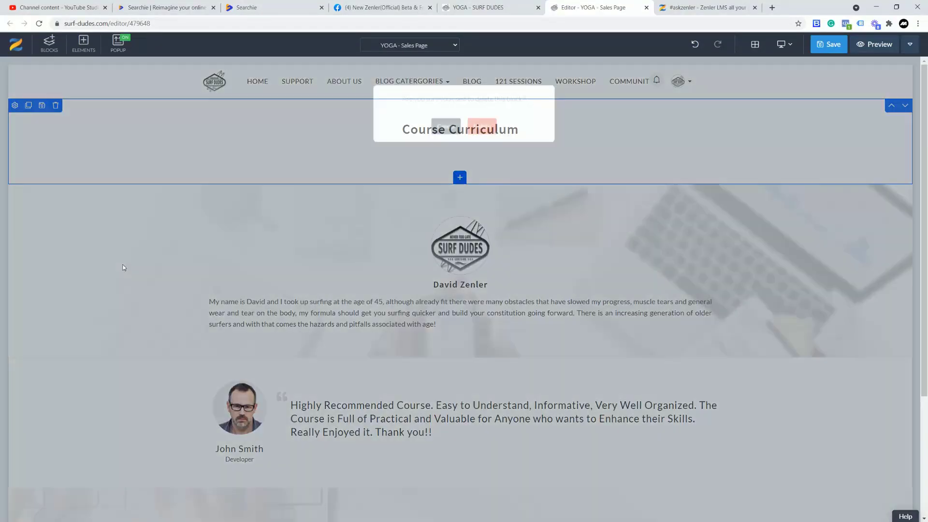
left_click(481, 137)
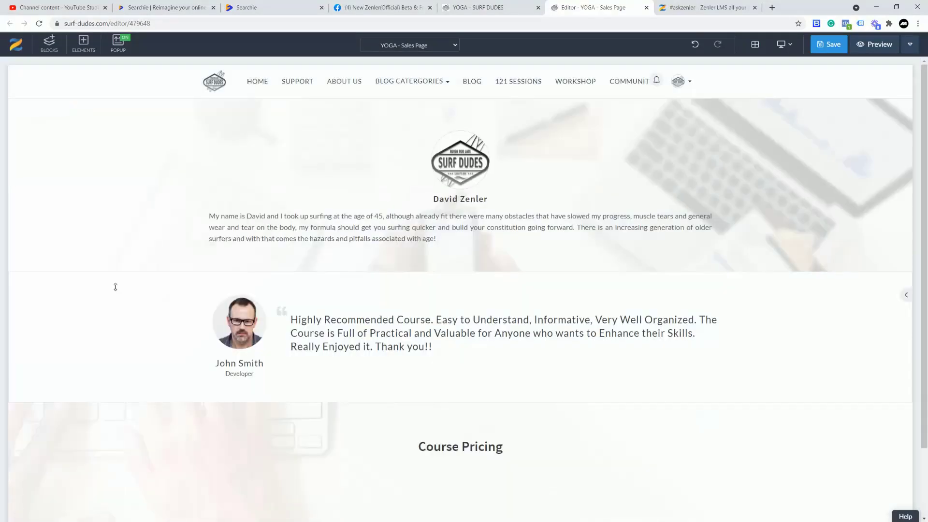
left_click(55, 106)
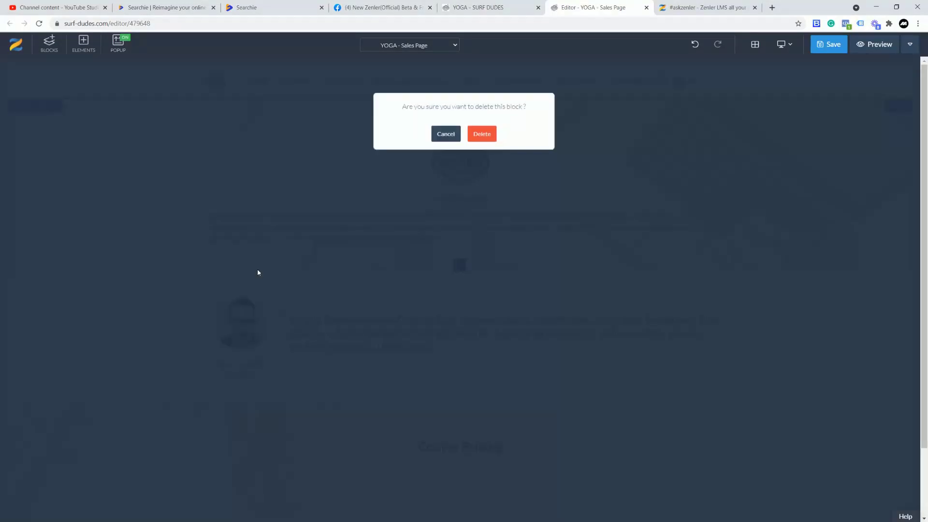
left_click(479, 140)
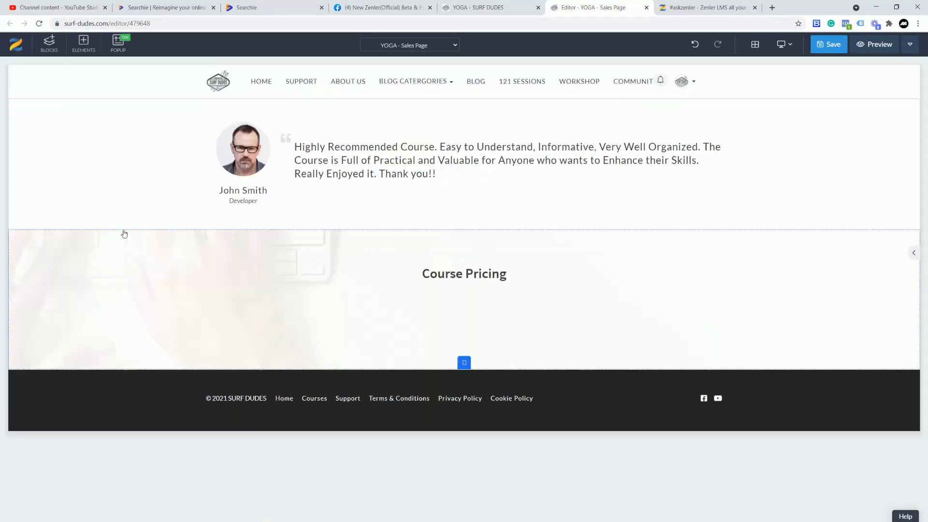
left_click(56, 106)
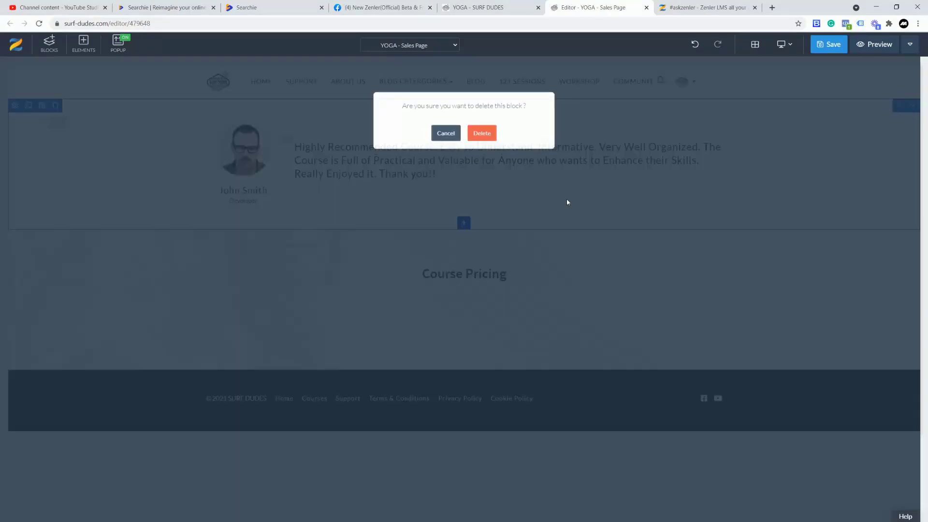
left_click(483, 137)
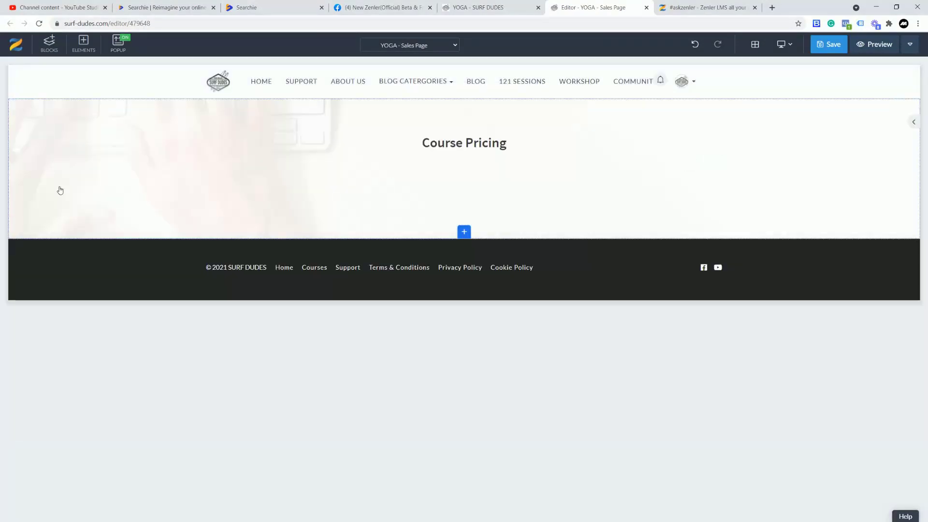
left_click(56, 106)
left_click(485, 139)
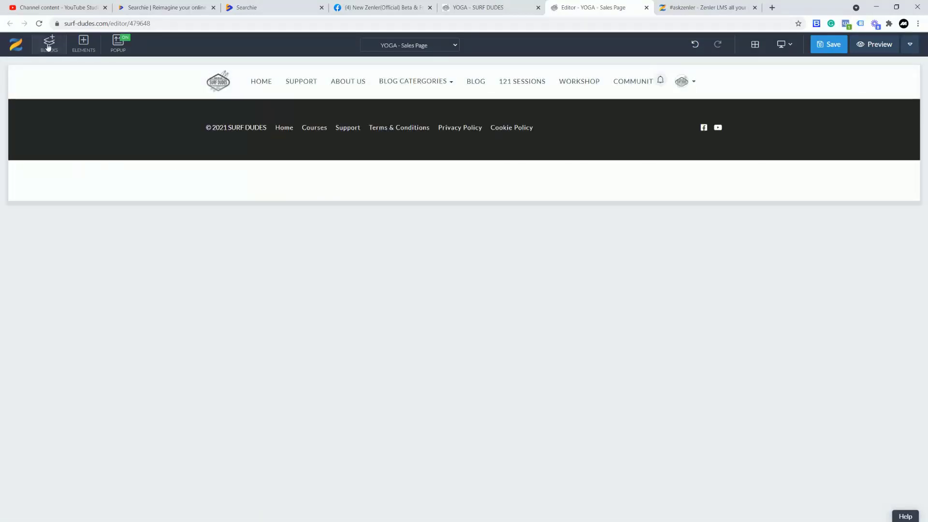
Add an empty block above the page footer and give it a single 100% width row.
left_click(48, 47)
left_click(36, 134)
left_click_drag(37, 138, 412, 147)
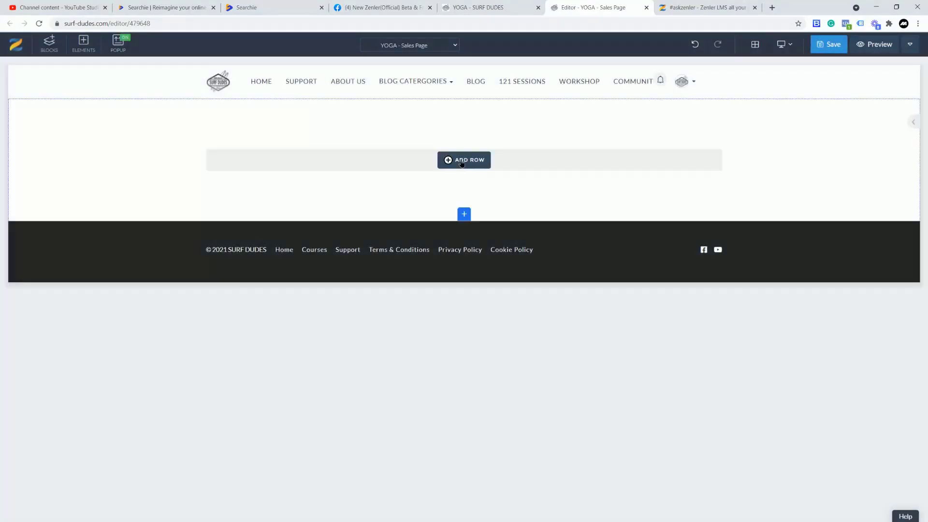
left_click(468, 172)
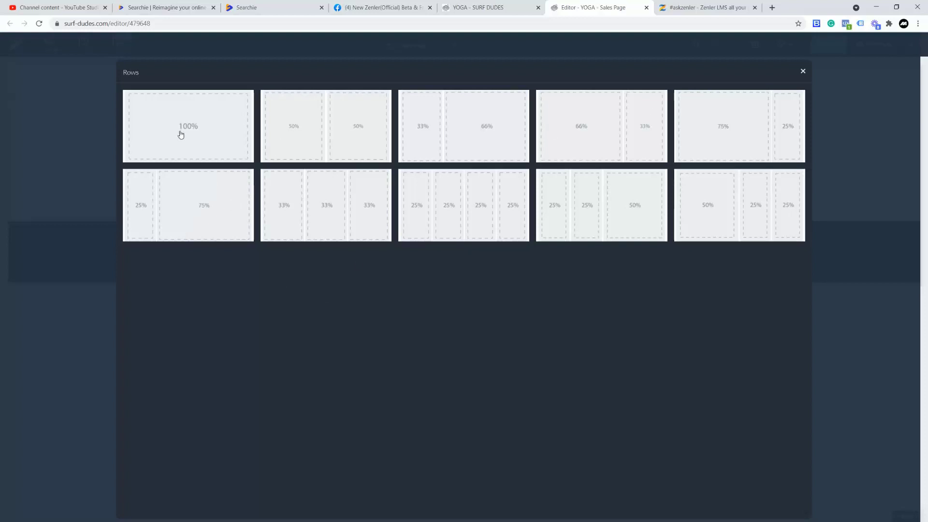
left_click(216, 135)
Add a Heading 1 element to the new row with the text FITNESS AND WELL BEING JOIN THE CLASSES.
left_click(465, 166)
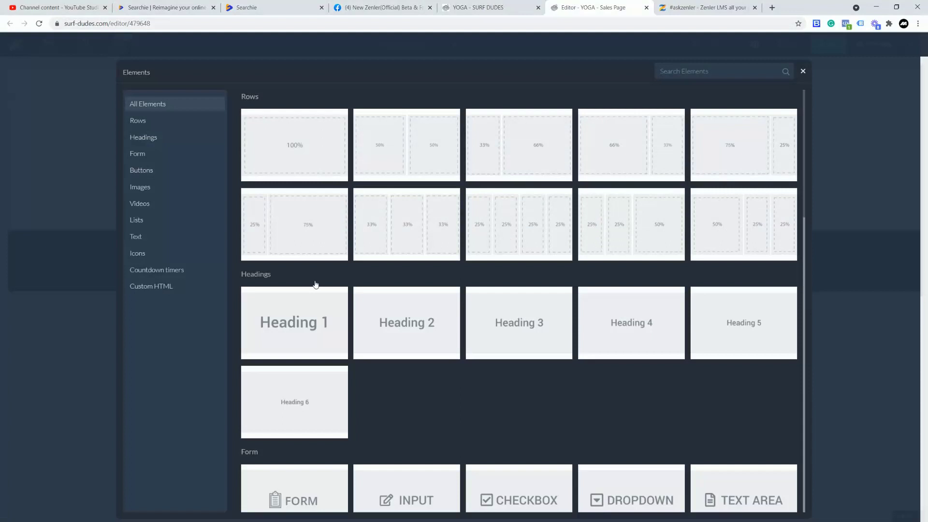
left_click(299, 332)
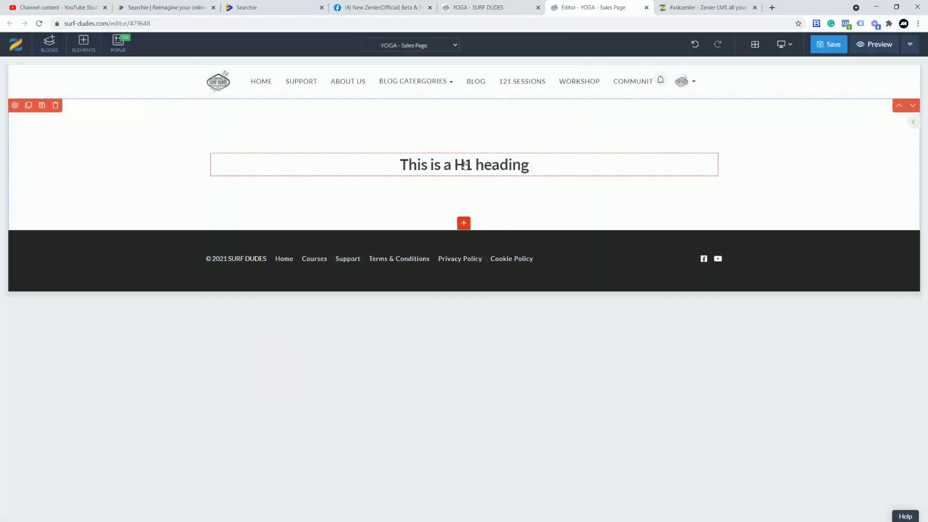
left_click(532, 163)
triple_click(401, 165)
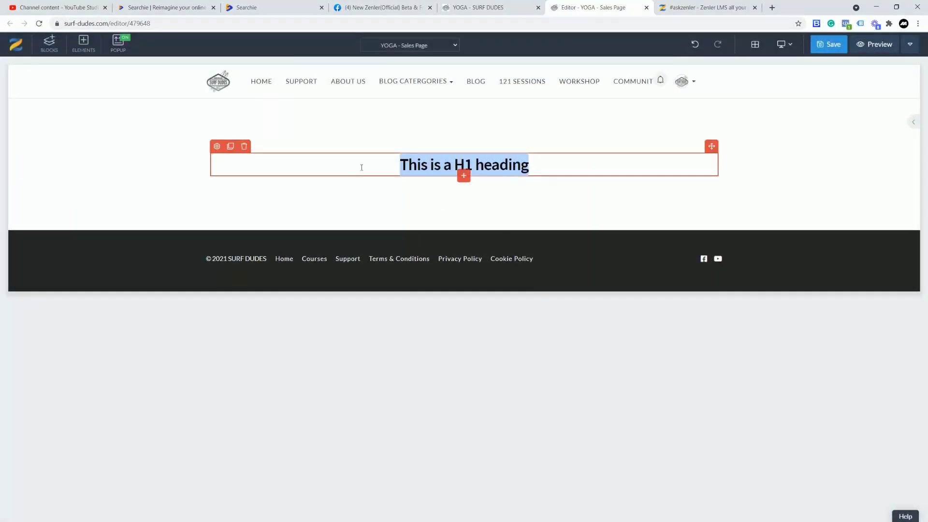
type("FITNESS AND WELL BEING JOIN THE CLASSES")
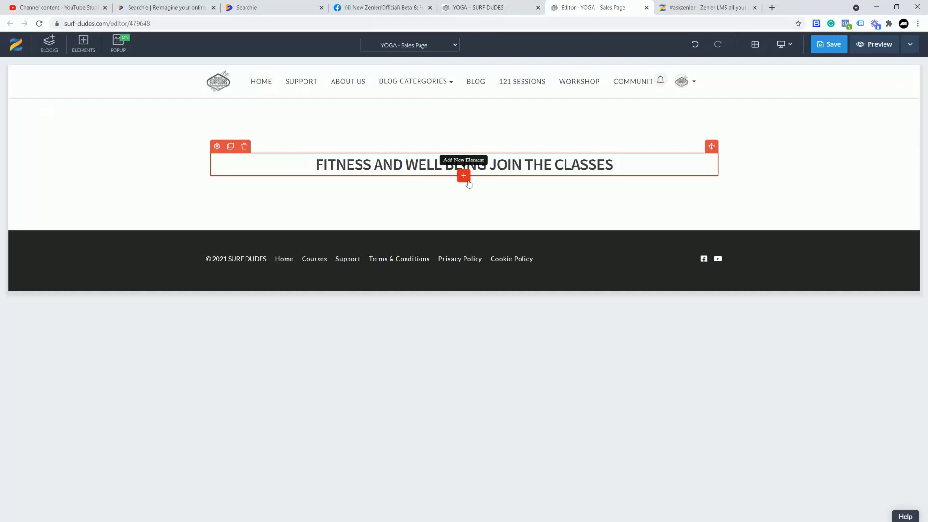
Add a button element below the heading and set its text to JOIN THE FUN.
left_click(464, 176)
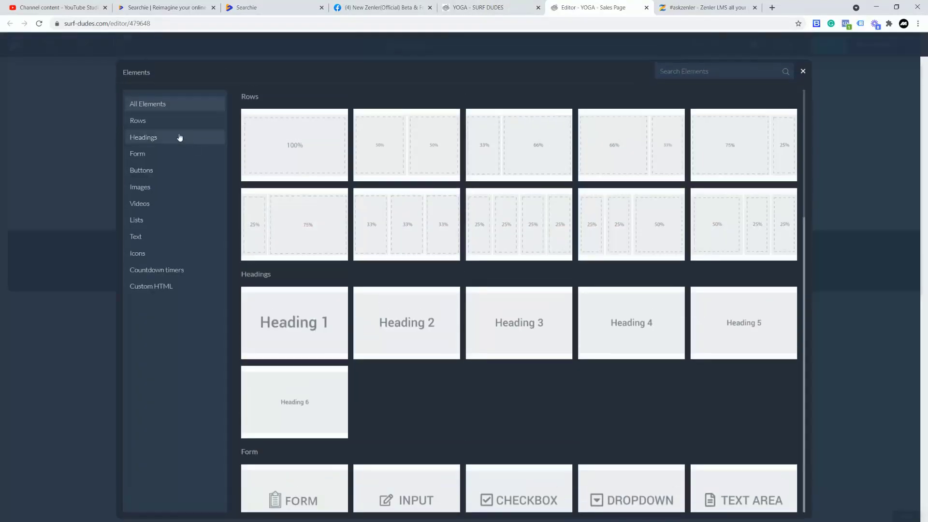
left_click(159, 175)
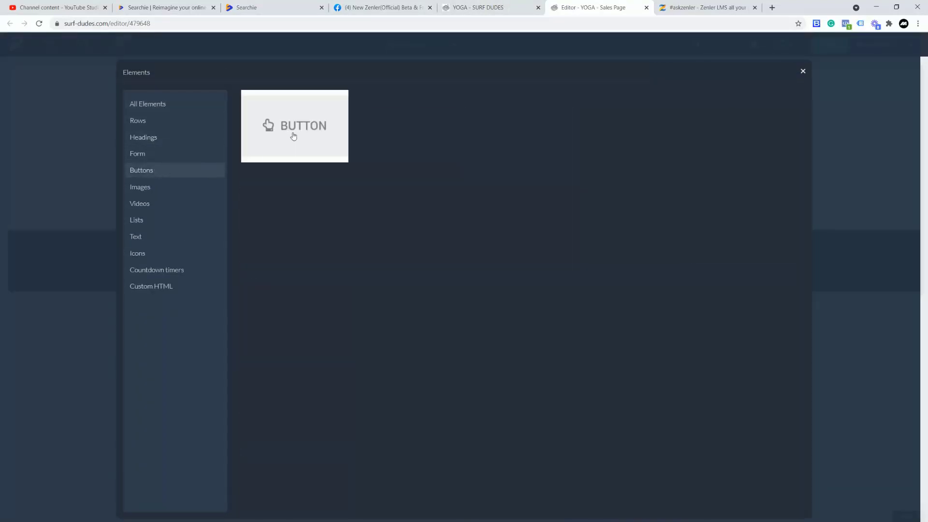
left_click(315, 130)
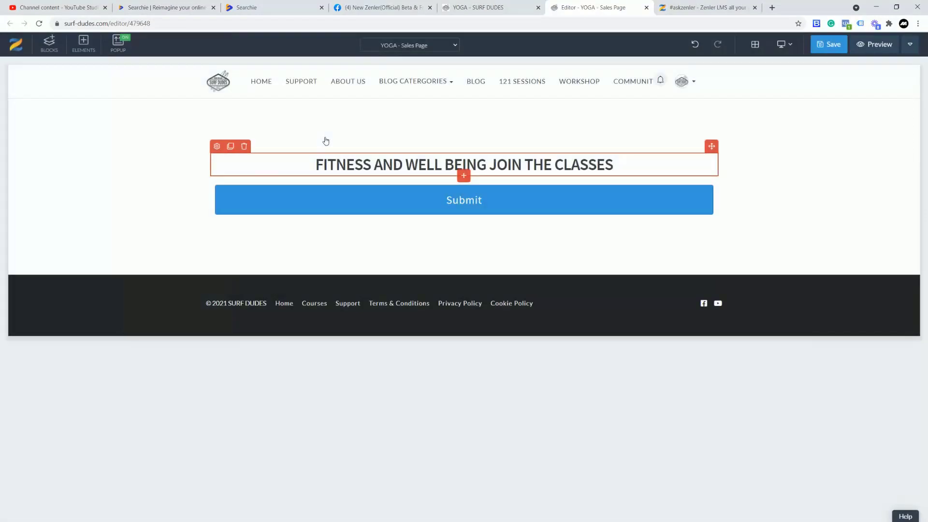
left_click(462, 199)
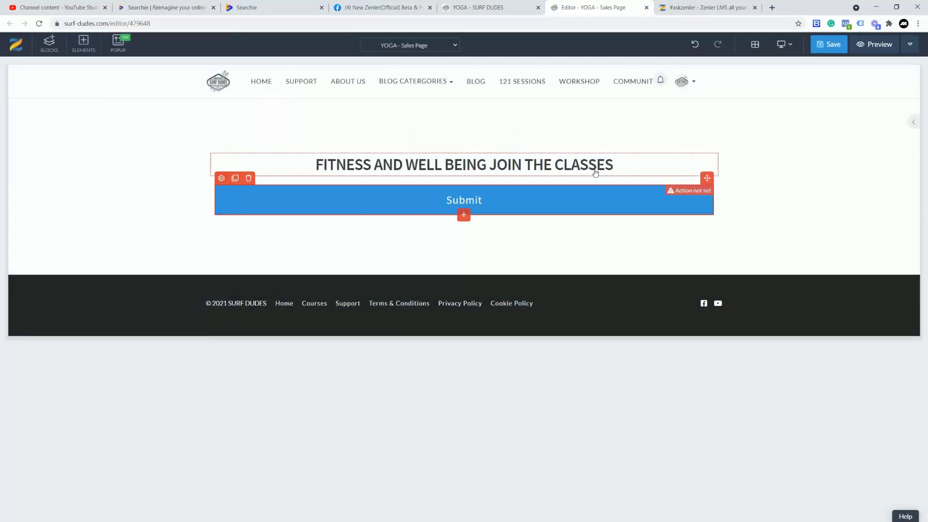
left_click(854, 92)
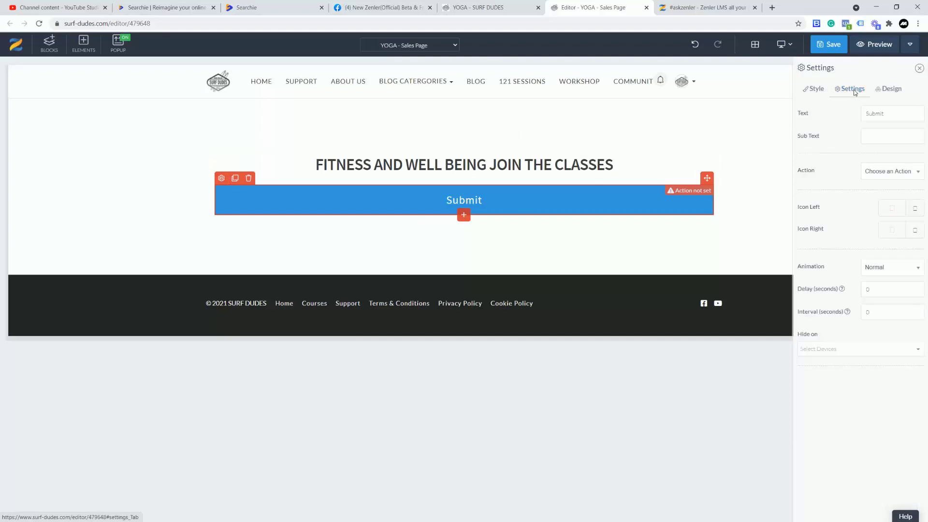
left_click_drag(894, 118, 845, 117)
type("JOIN THE")
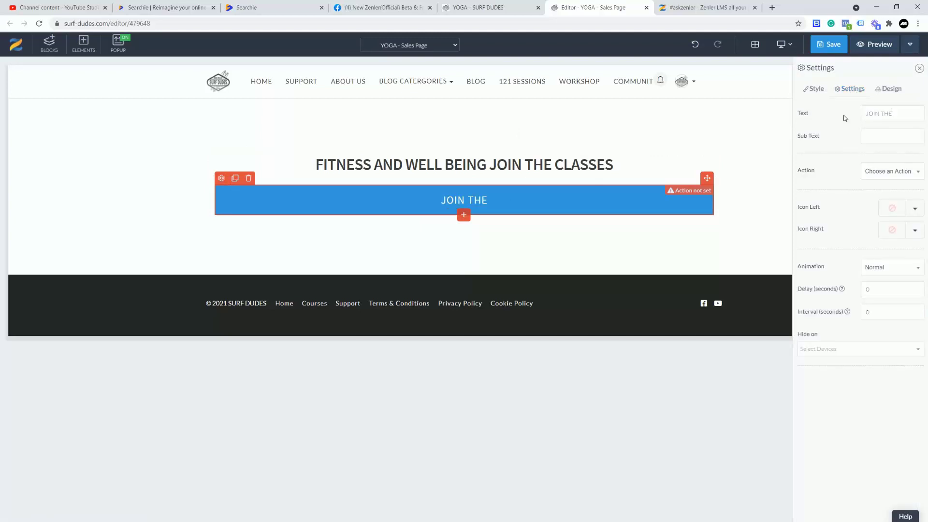
type(" FUN")
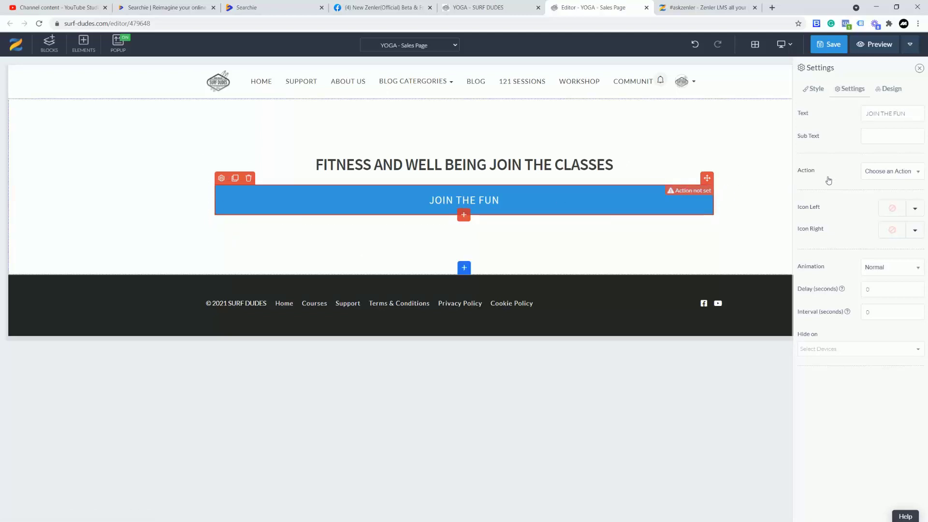
Set the JOIN THE FUN button's action to Go to Link and save the page, dismissing the SEO settings.
left_click(909, 175)
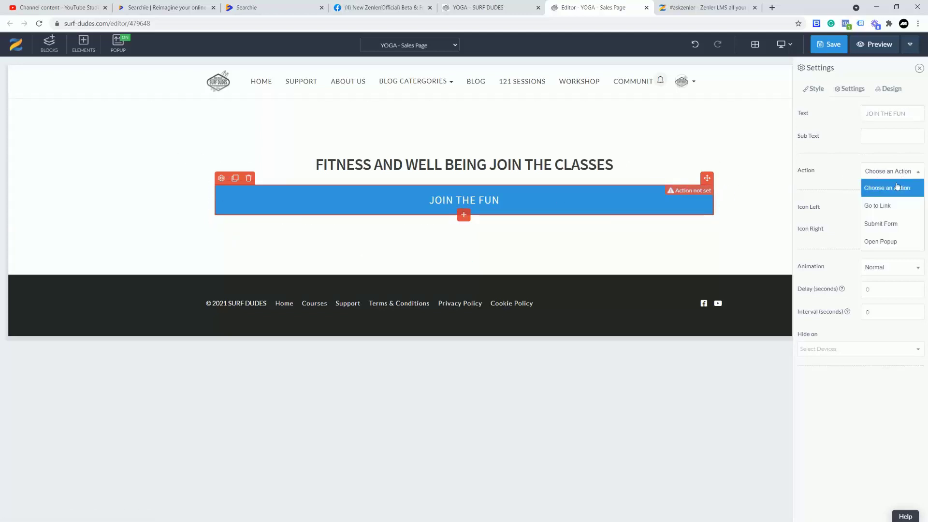
left_click(887, 206)
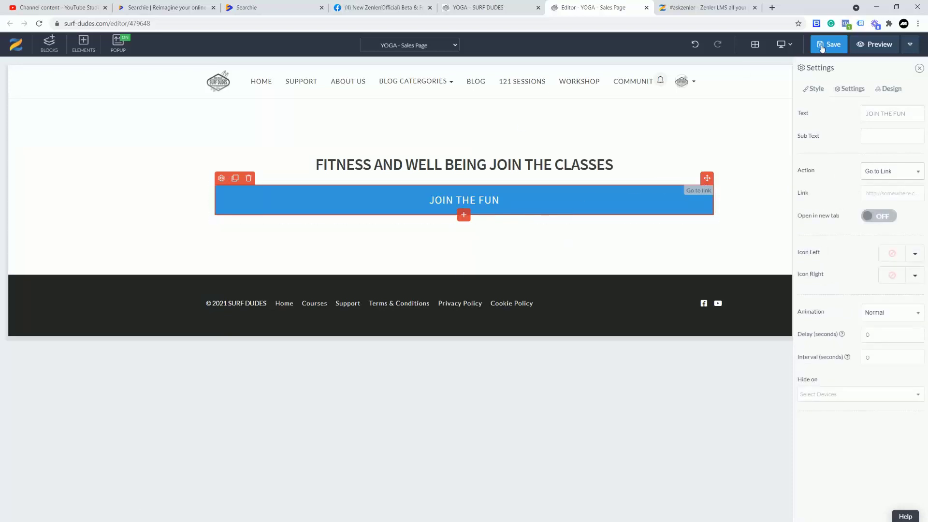
key("ctrl+s")
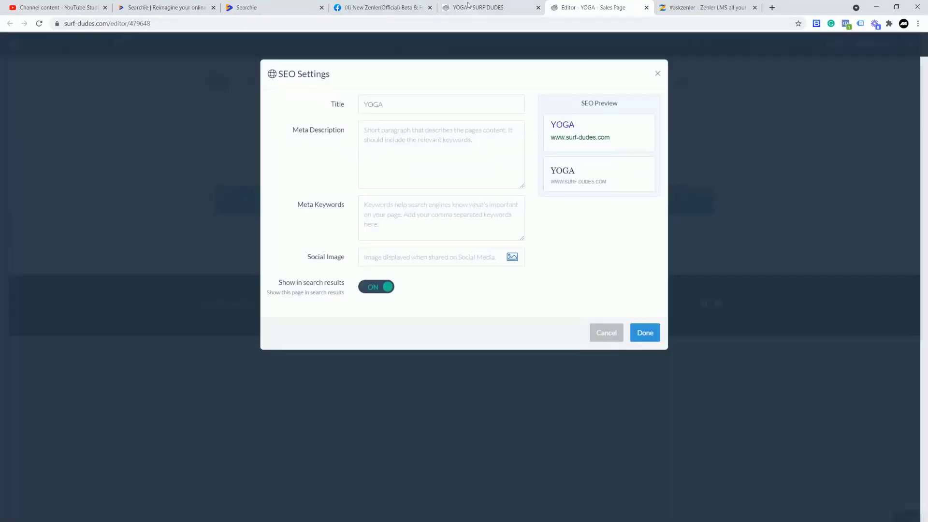
double_click(383, 103)
left_click(609, 338)
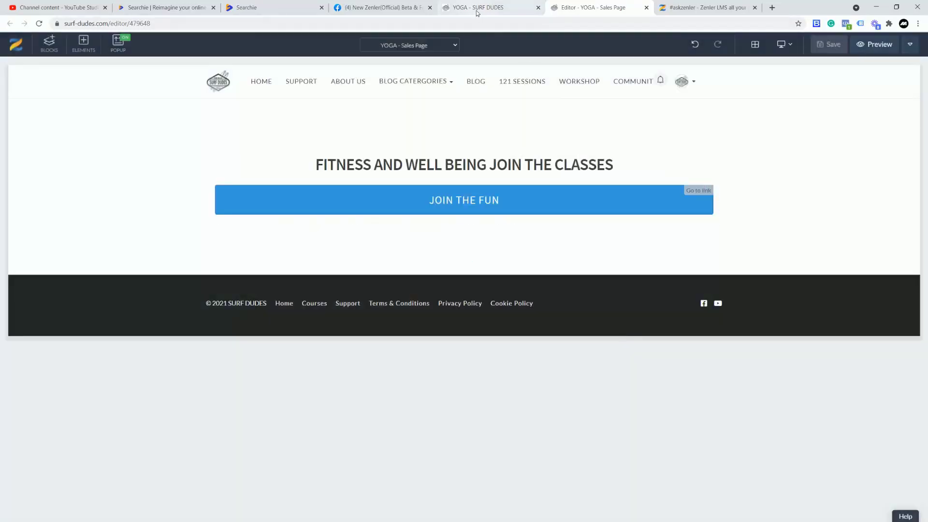
Copy the sales page URL of the MY FITNESS AND WELL BEING bundle from its course pages.
left_click(476, 10)
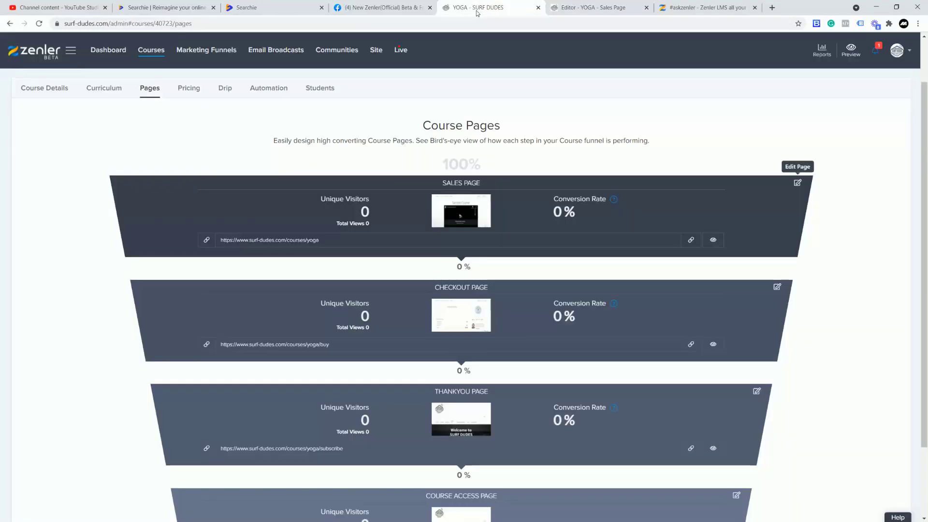
left_click(146, 53)
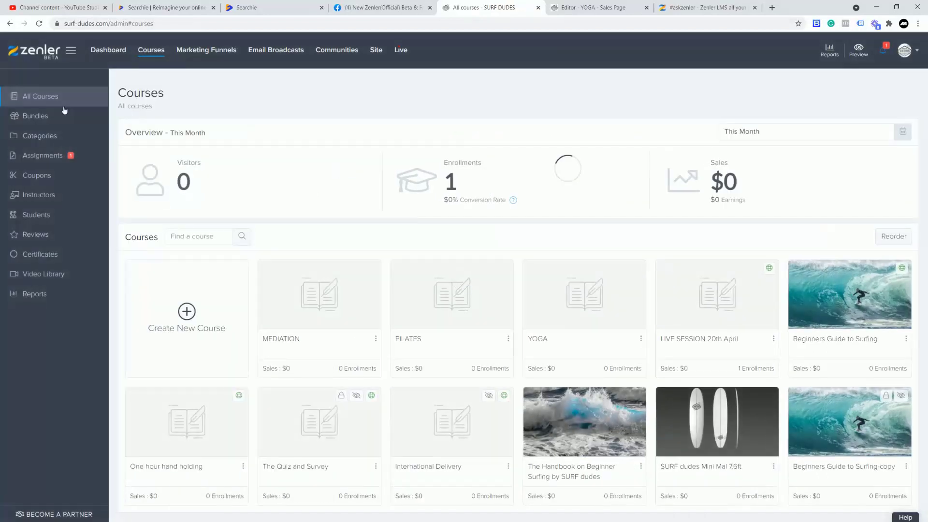
left_click(43, 118)
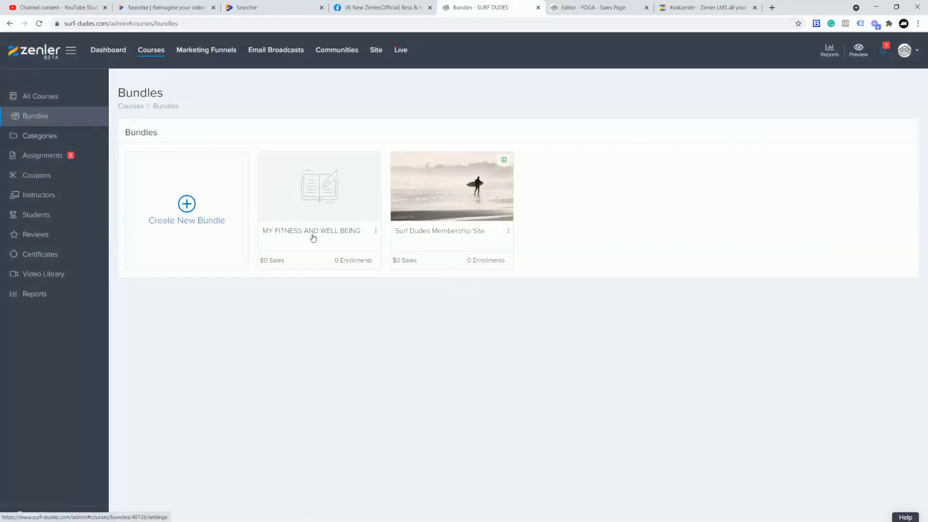
left_click(328, 194)
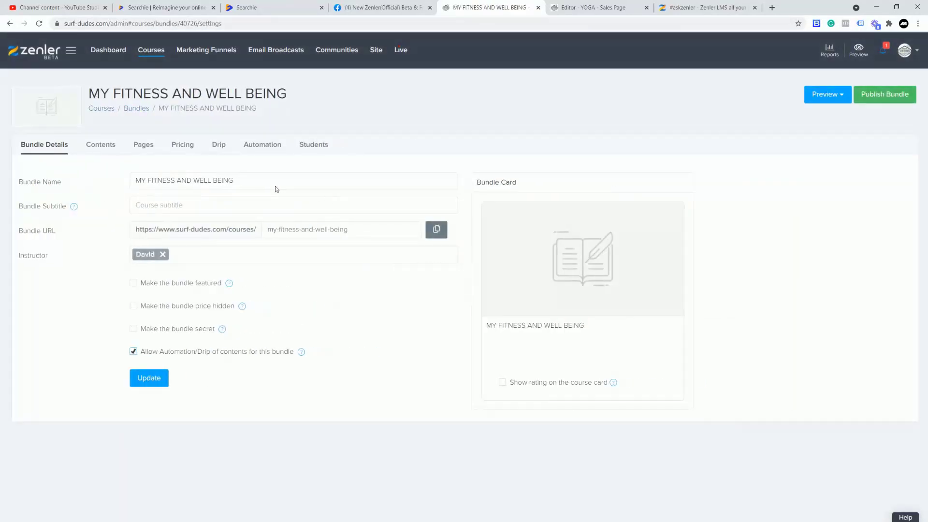
left_click(142, 146)
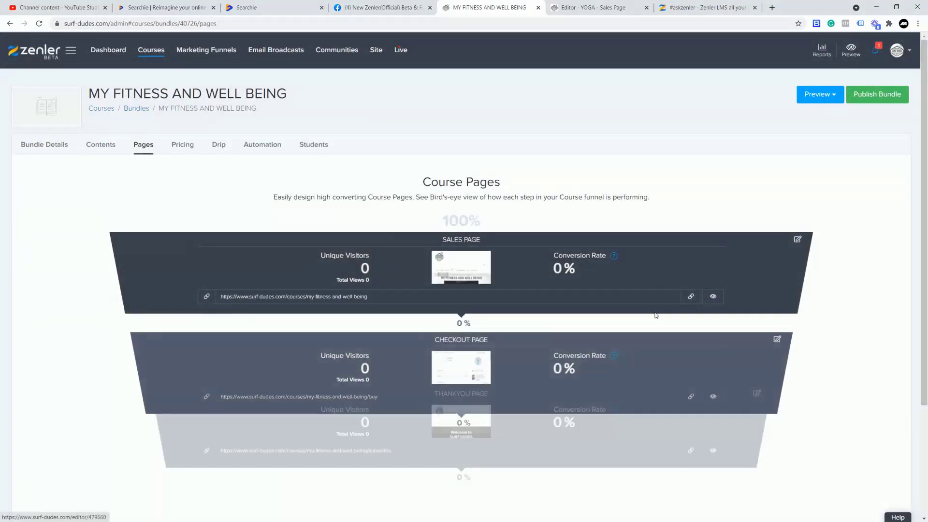
left_click(690, 298)
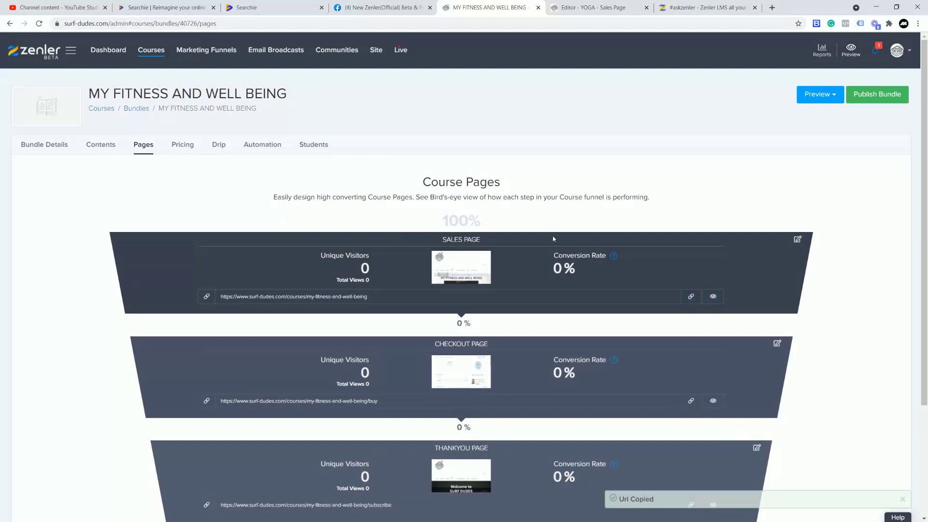
Link the JOIN THE FUN button on the YOGA sales page to the copied bundle sales page URL and save the page.
left_click(595, 12)
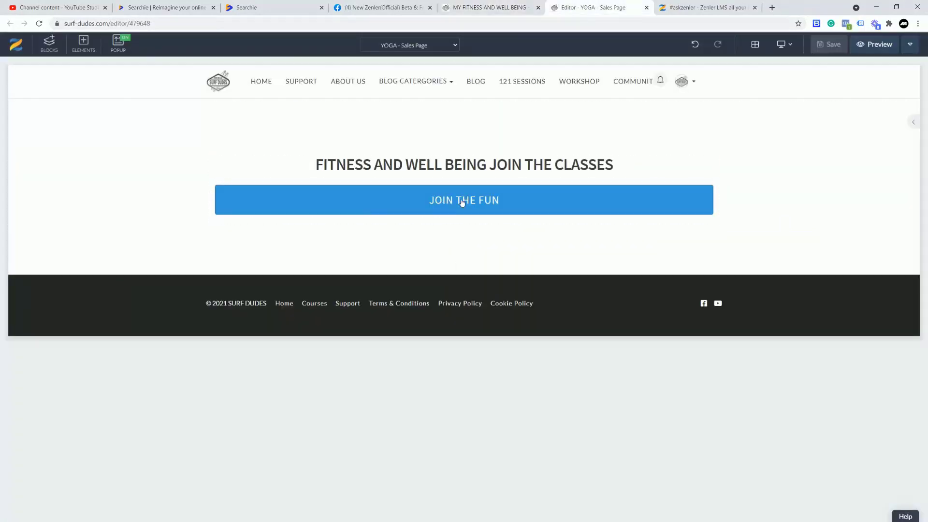
left_click(221, 178)
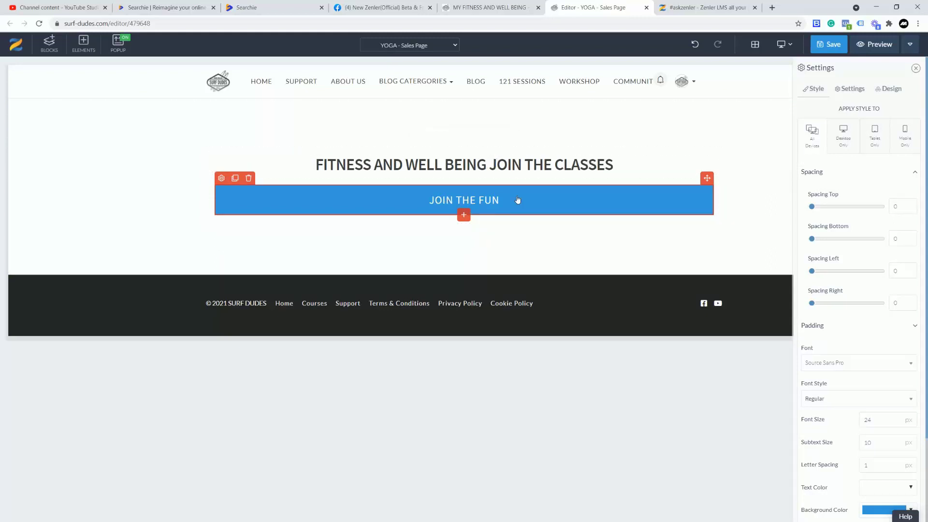
left_click(853, 91)
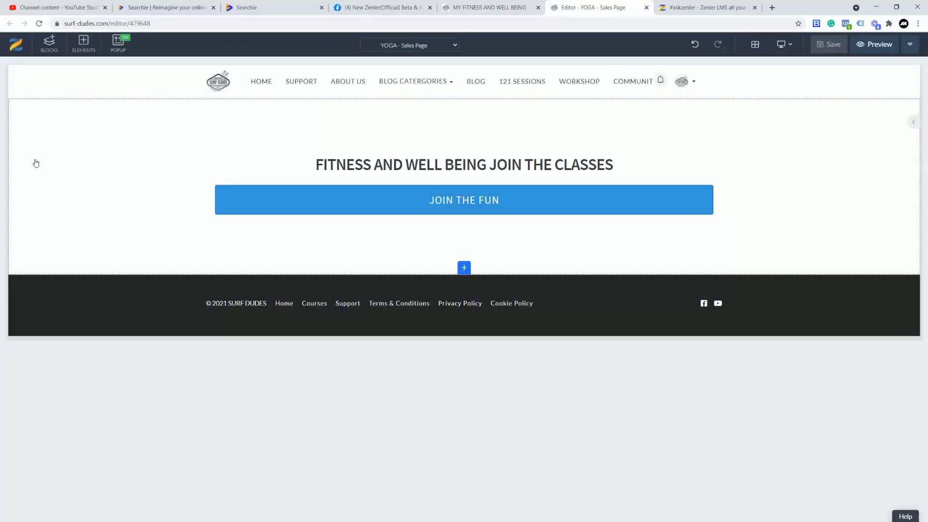
Search the free image library for yoga and insert the photo of the woman meditating on a rock, uncropped, as the block's background image.
mouse_move(33, 151)
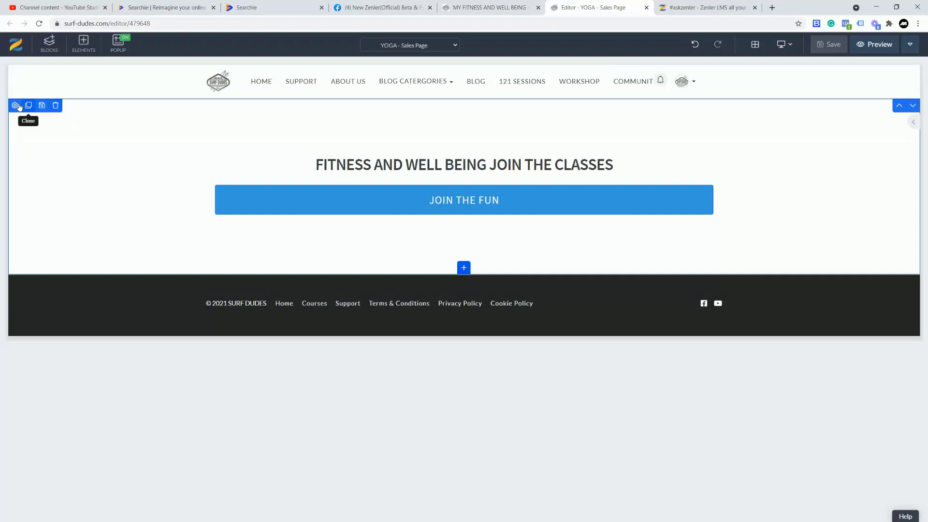
left_click(199, 229)
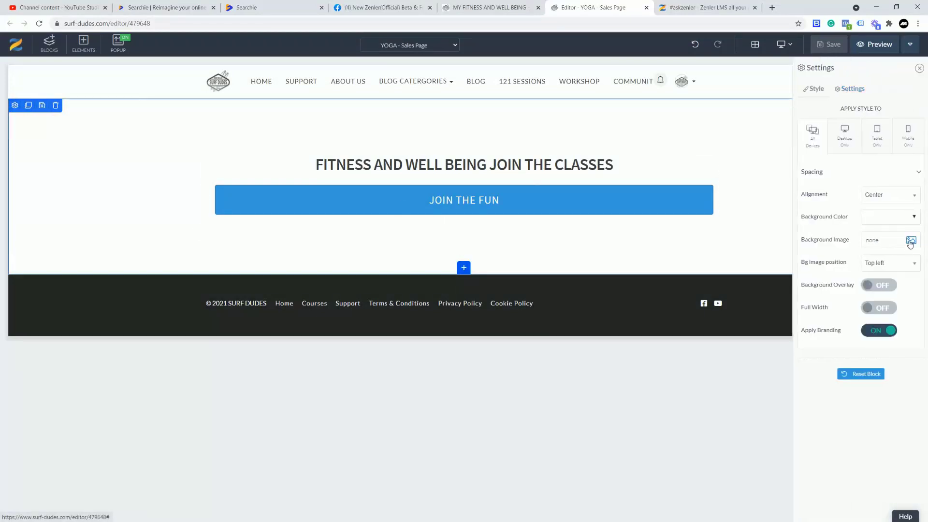
left_click(862, 240)
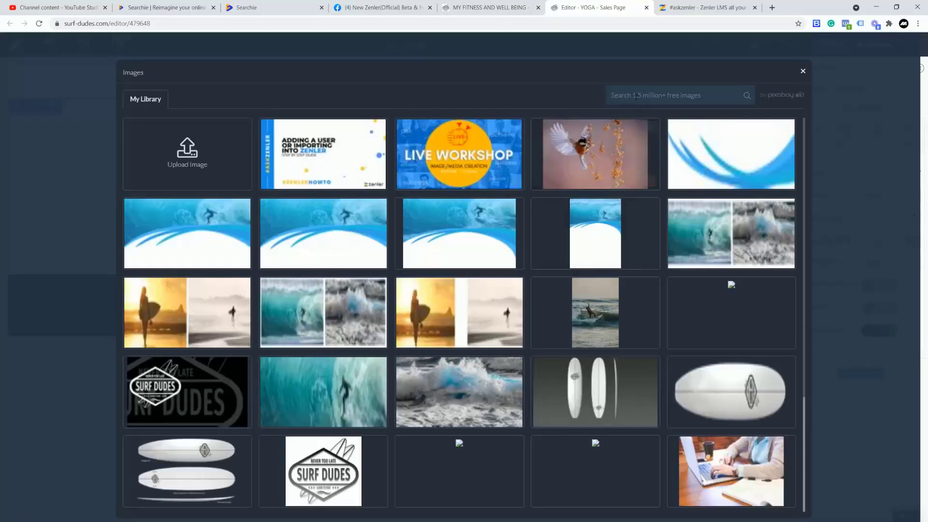
left_click(635, 96)
type("yoga")
key("Return")
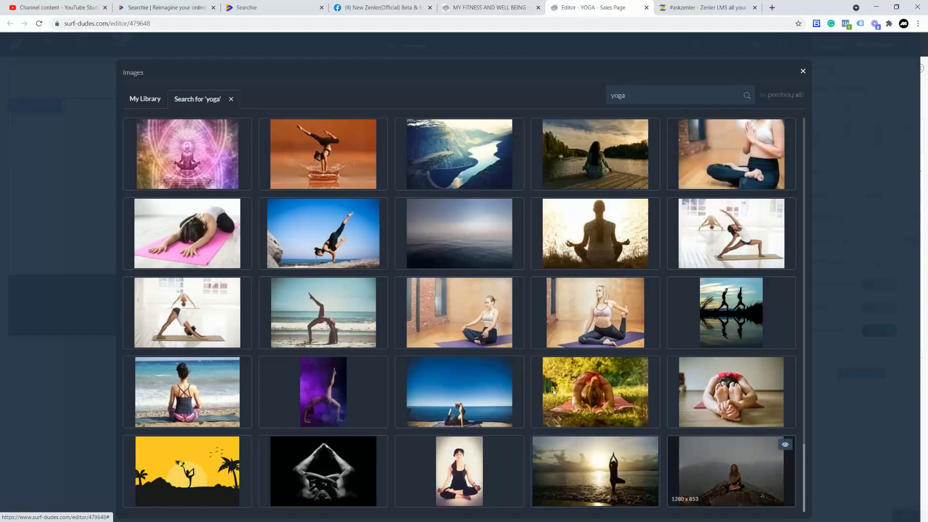
left_click(731, 471)
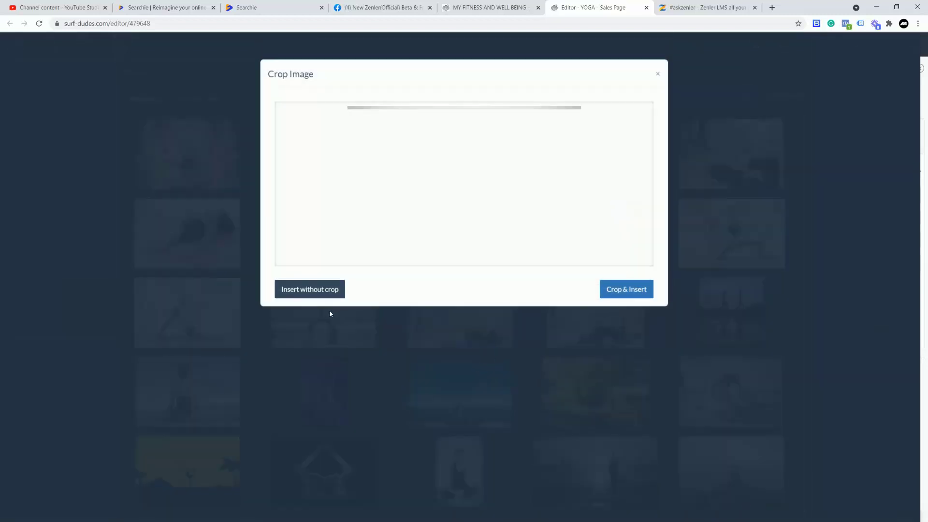
left_click(310, 289)
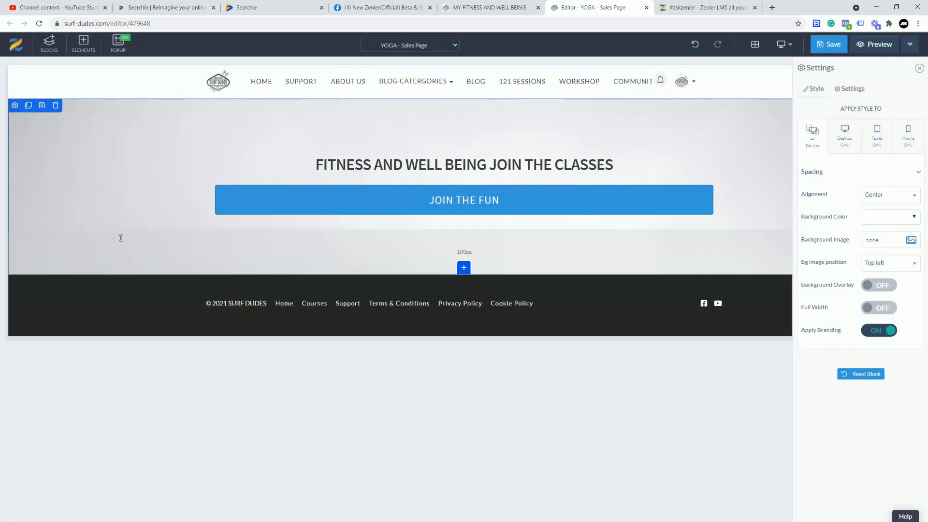
Set the background image position to Bottom center and enlarge the block's top and bottom spacing to show the meditating woman.
left_click(904, 268)
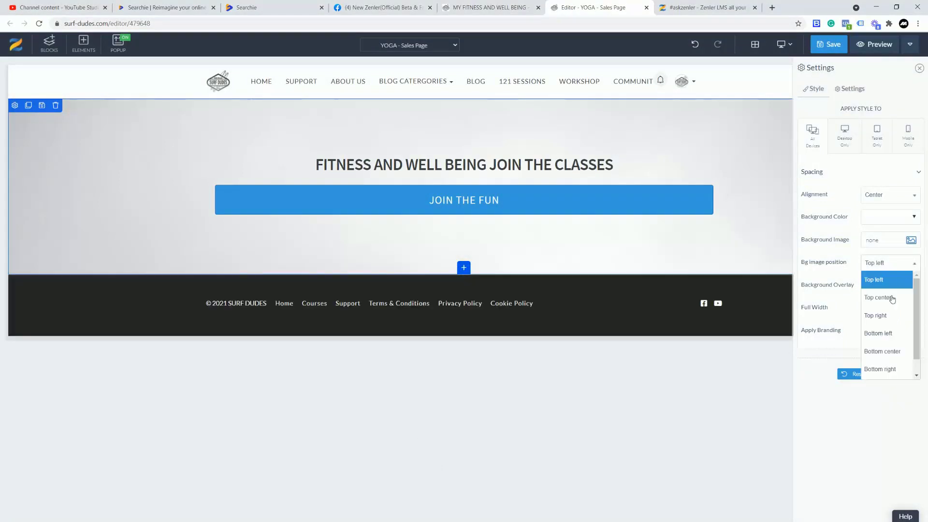
scroll(890, 309, "down", 1)
left_click(881, 335)
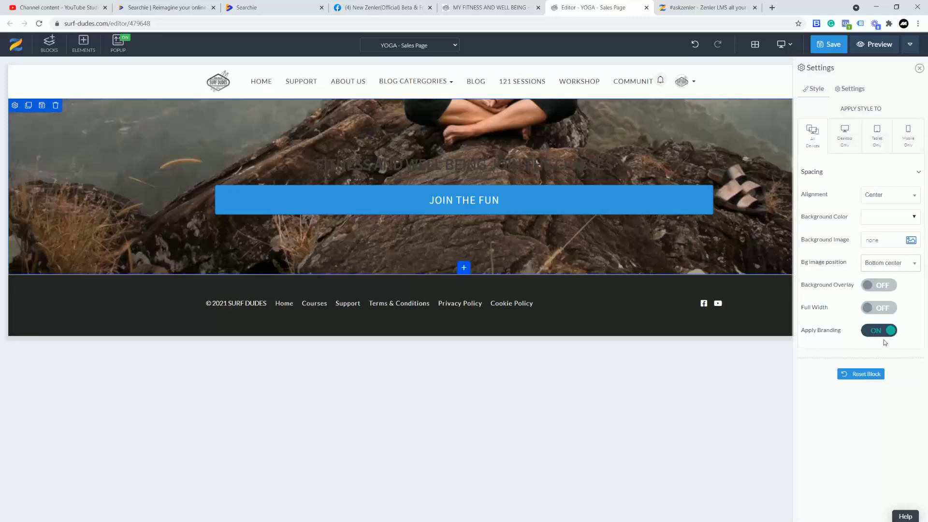
left_click_drag(320, 272, 327, 441)
left_click_drag(272, 139, 269, 209)
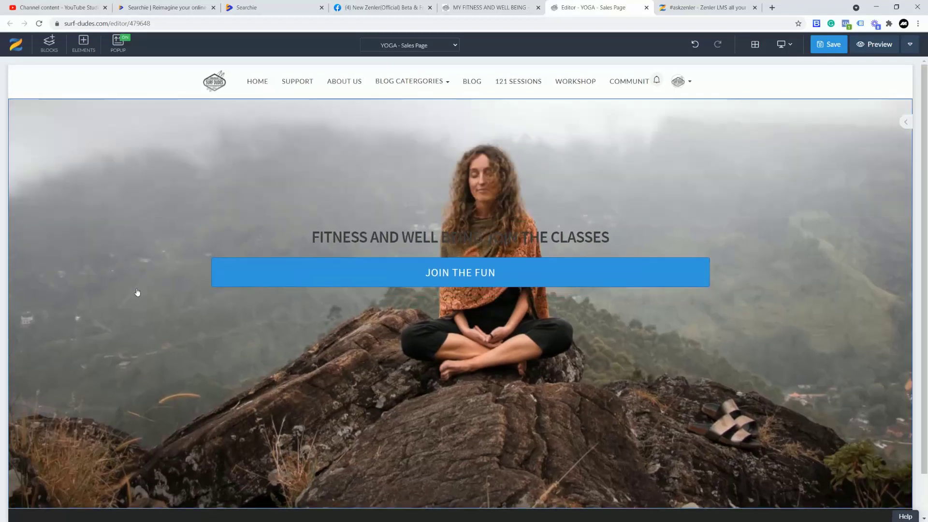
Set the FITNESS AND WELL BEING JOIN THE CLASSES heading's color to white (#ffffff) and its font size to 60 px.
left_click(341, 242)
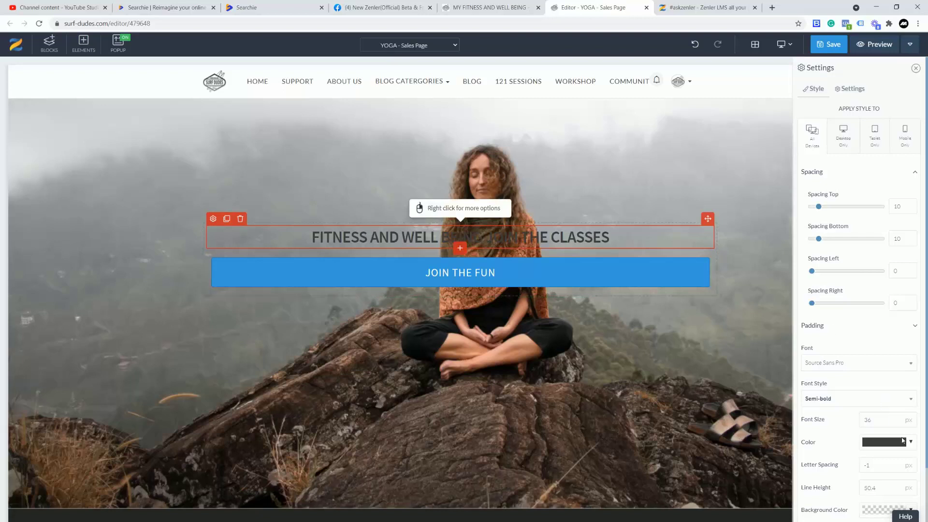
left_click(908, 442)
left_click_drag(846, 348, 836, 334)
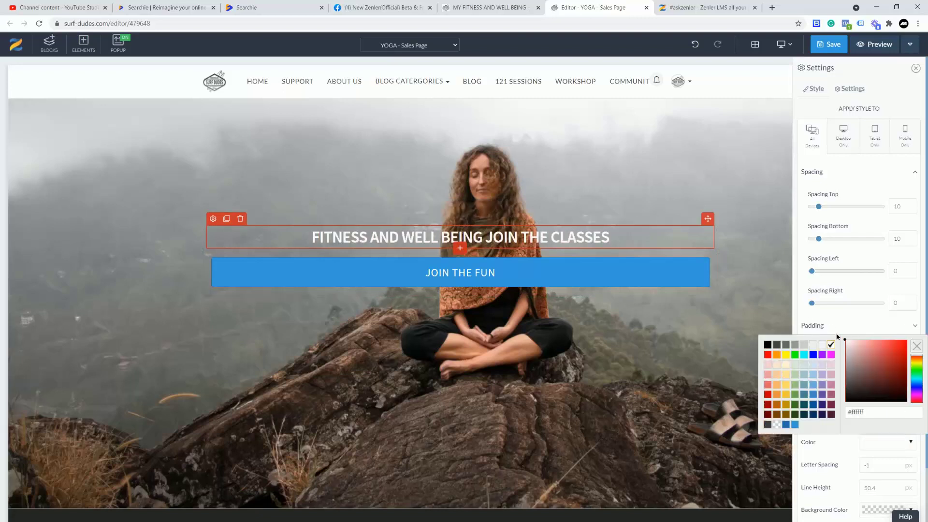
left_click(676, 333)
left_click(442, 245)
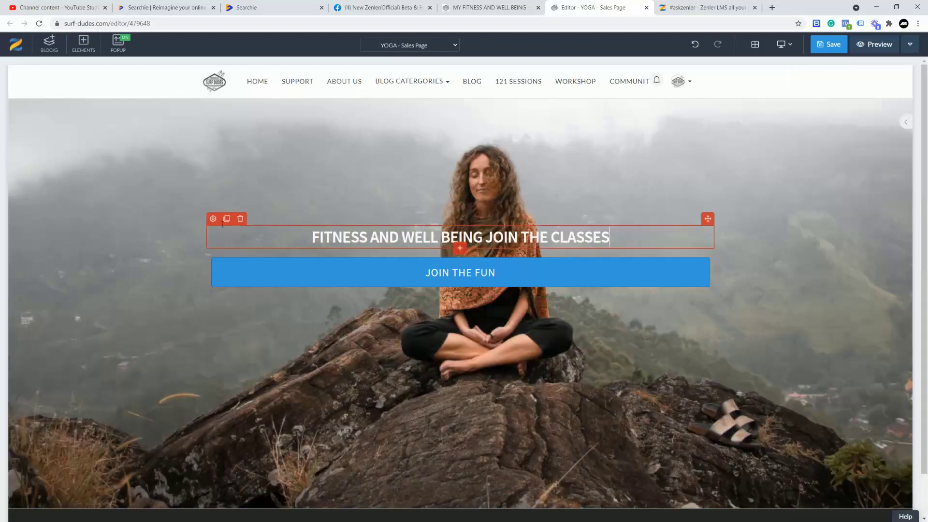
left_click(213, 218)
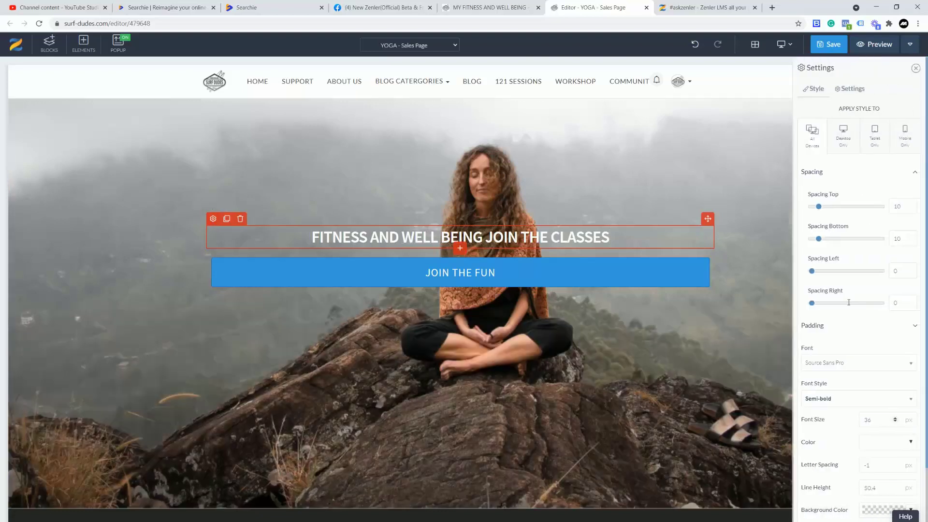
double_click(868, 420)
type("60")
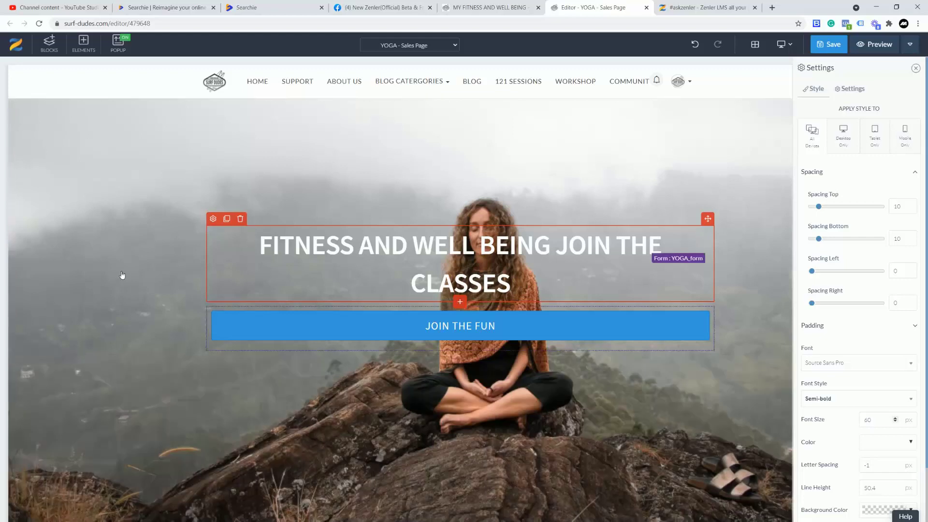
Enable the block's background overlay with the magenta color #d500ff and an overlay opacity of 0.2.
left_click(29, 165)
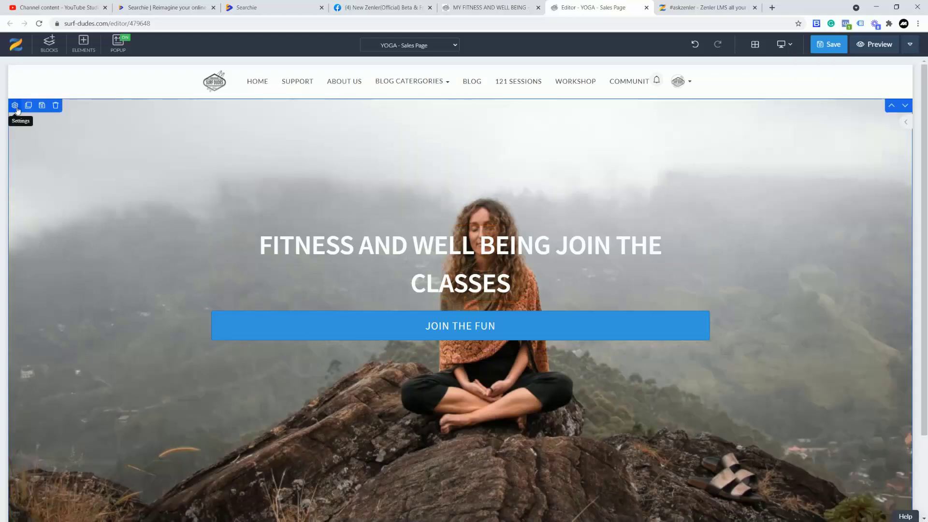
left_click(16, 106)
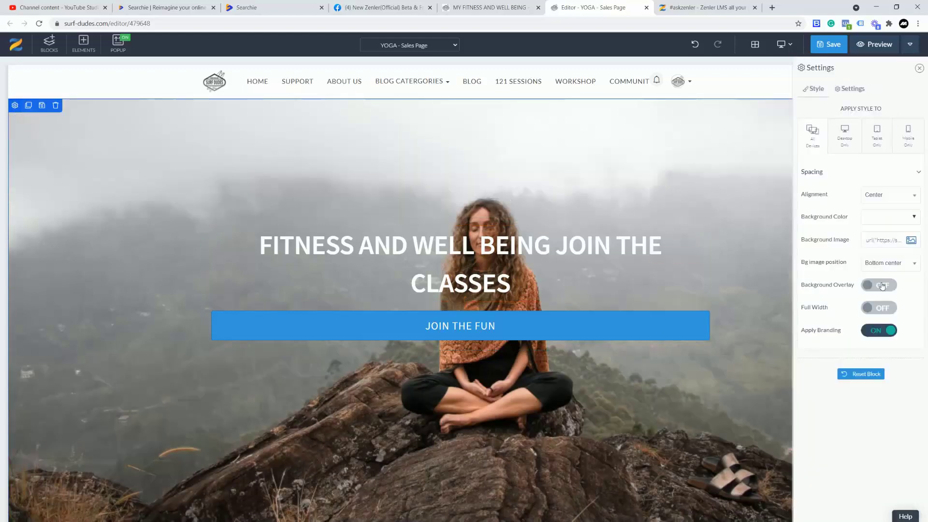
left_click(883, 287)
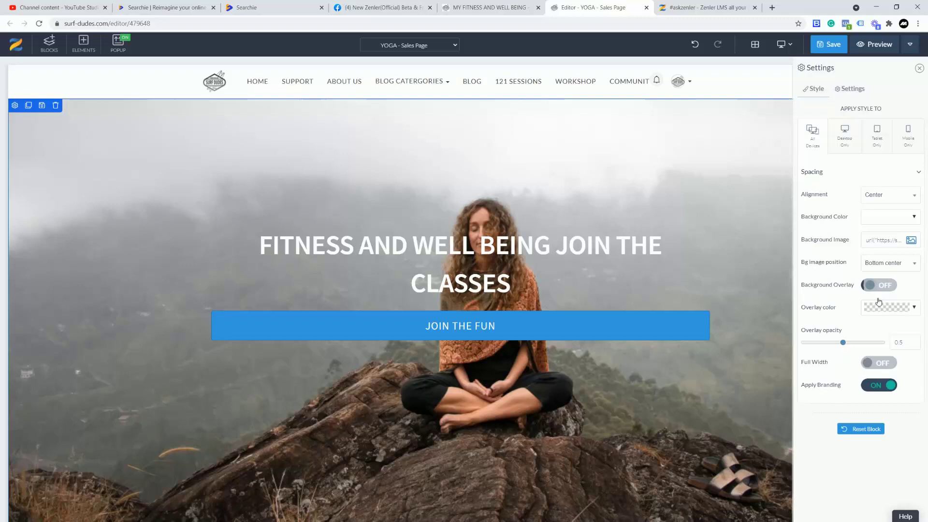
left_click(914, 312)
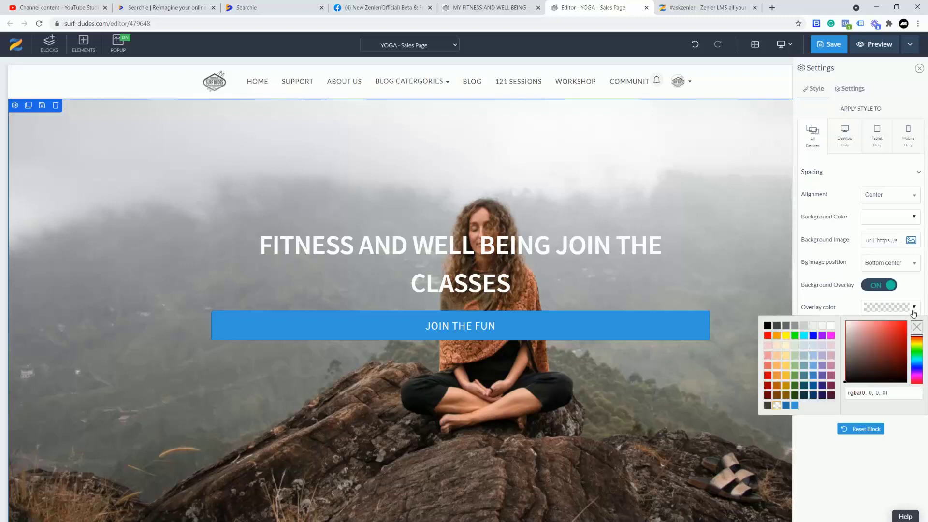
left_click(921, 370)
left_click(918, 373)
left_click(906, 322)
left_click(906, 322)
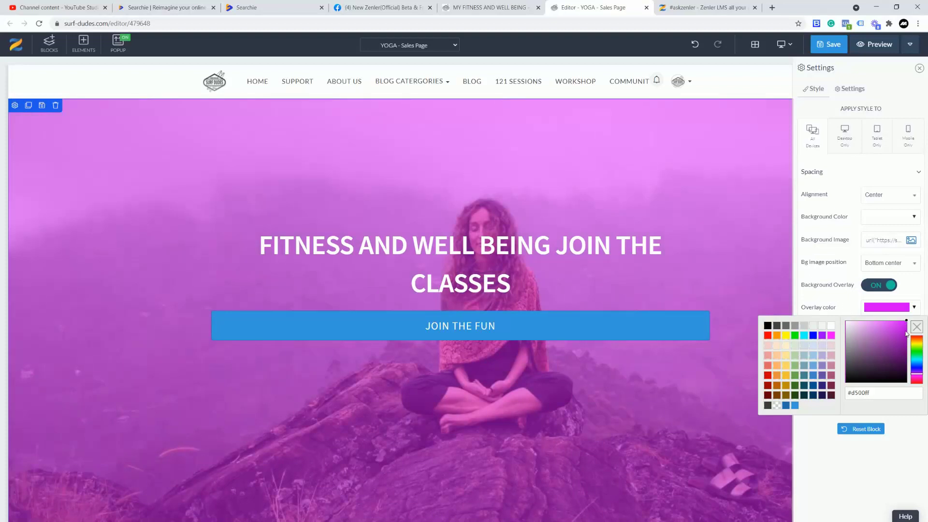
left_click(845, 300)
left_click_drag(843, 344, 817, 346)
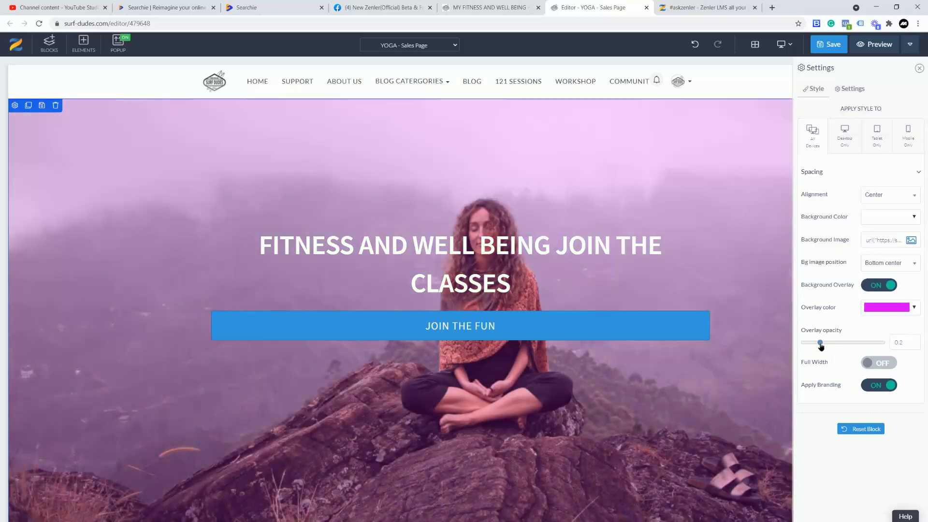
Apply the Rounded Outline Button design to the JOIN THE FUN button.
left_click(604, 327)
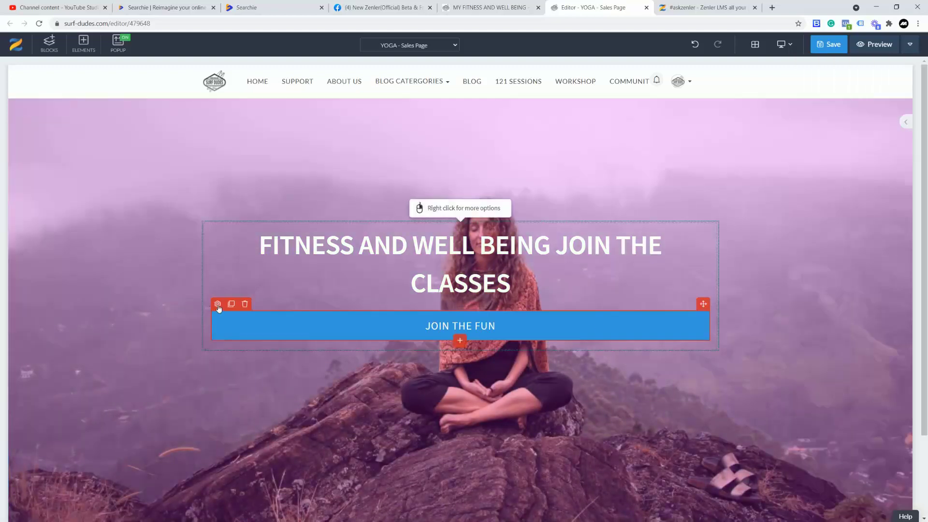
left_click(217, 304)
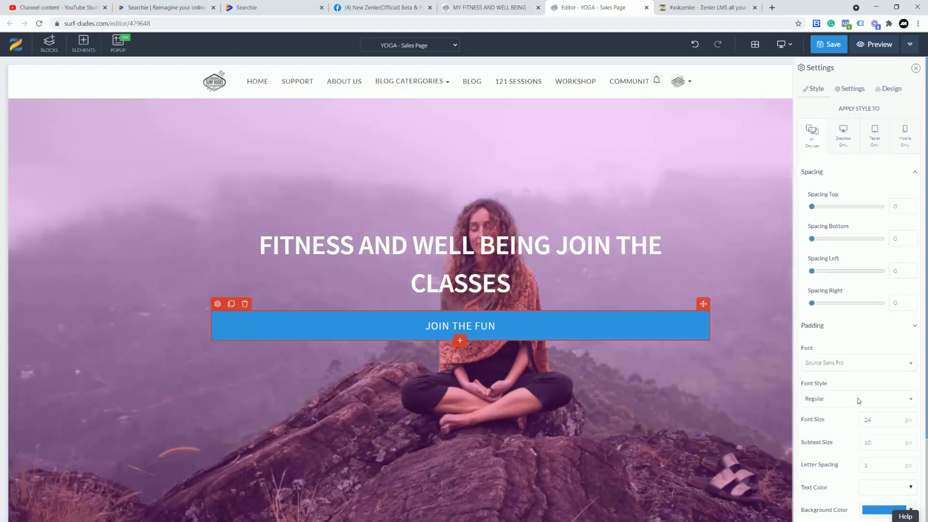
scroll(864, 175, "down", 1)
scroll(879, 116, "up", 1)
left_click(888, 89)
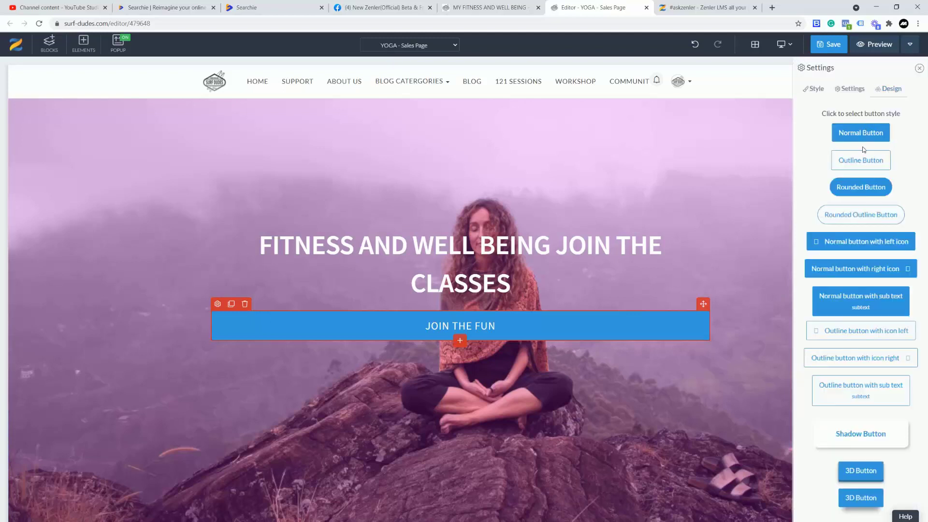
left_click(854, 216)
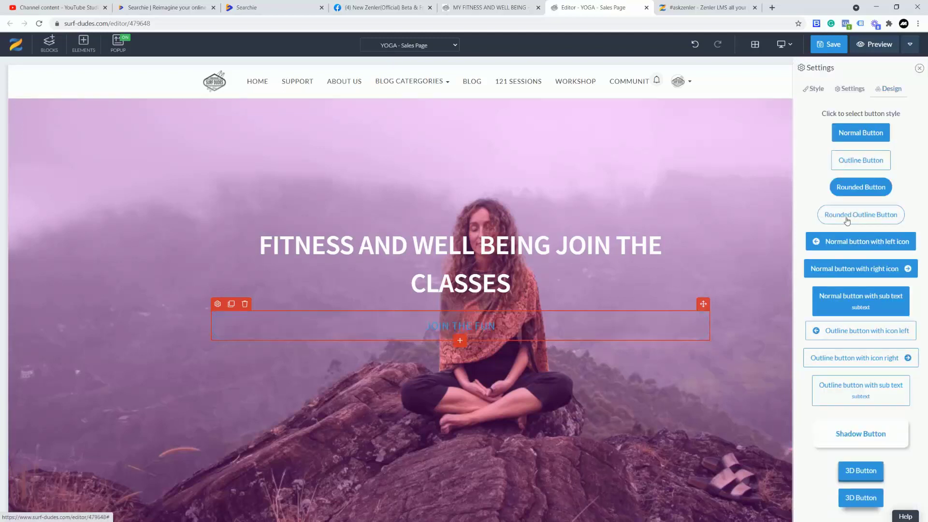
Set the JOIN THE FUN button's border color to white and its border thickness to 5 px.
left_click(817, 89)
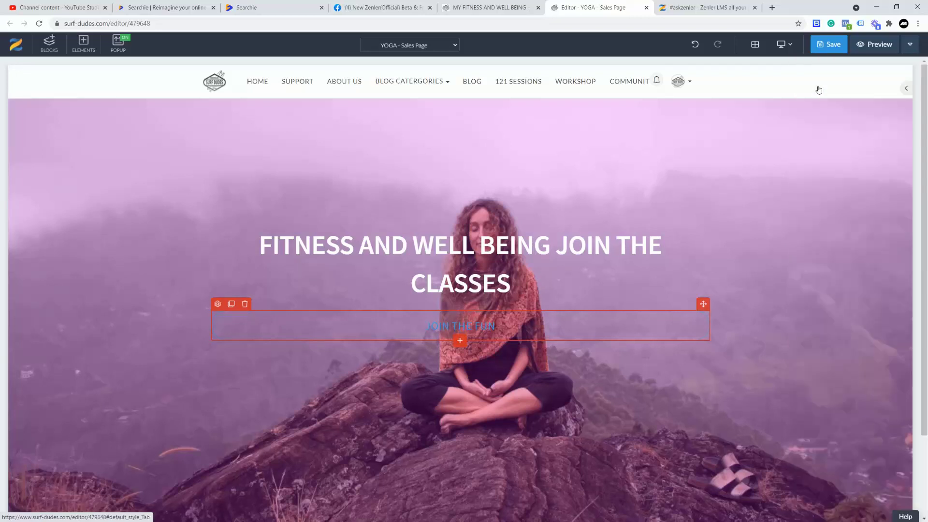
left_click(217, 304)
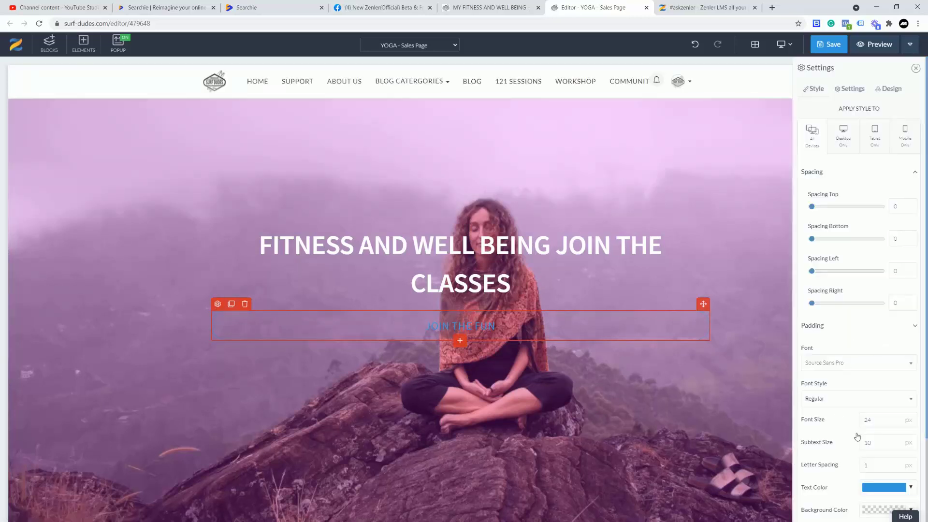
scroll(820, 443, "down", 3)
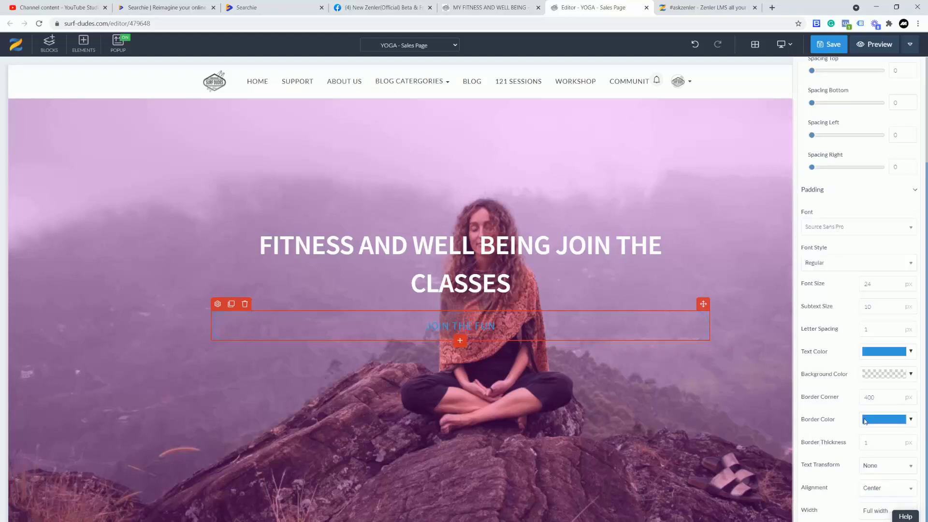
left_click(910, 419)
left_click(837, 306)
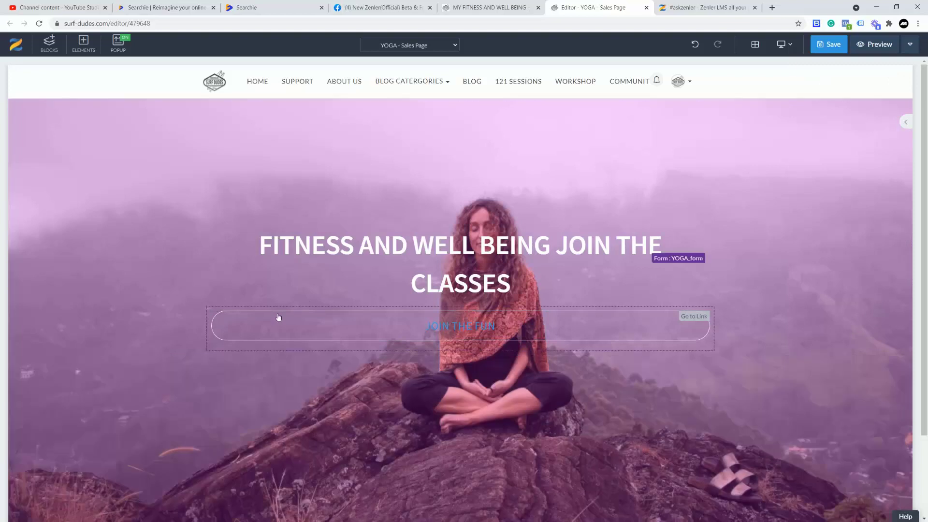
left_click(273, 328)
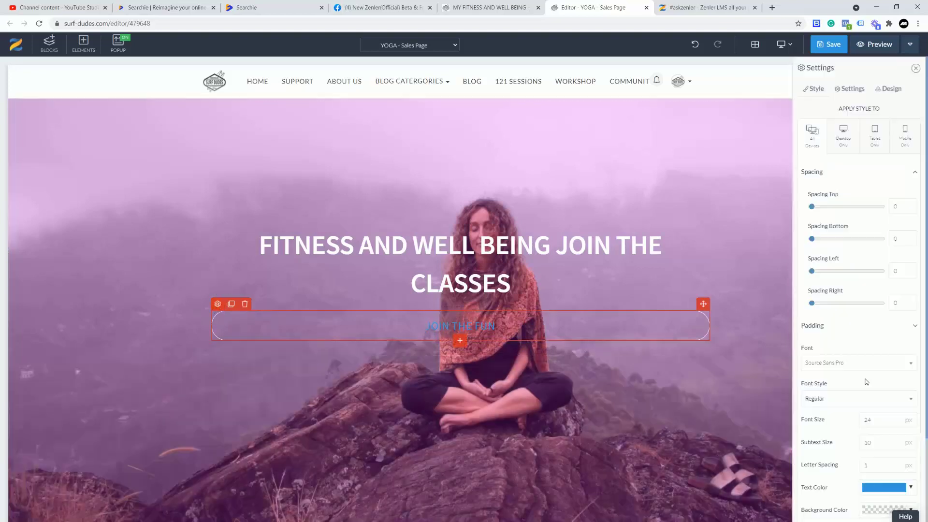
scroll(840, 434, "down", 3)
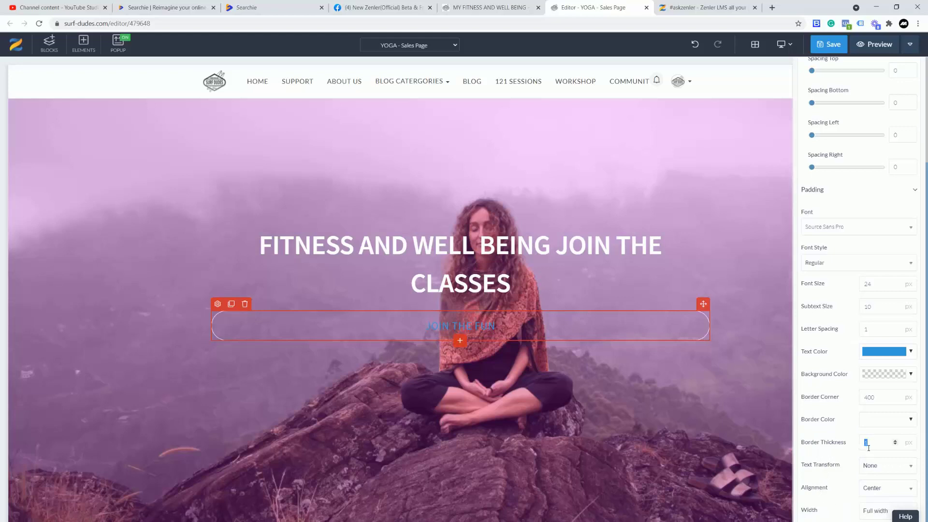
type("5")
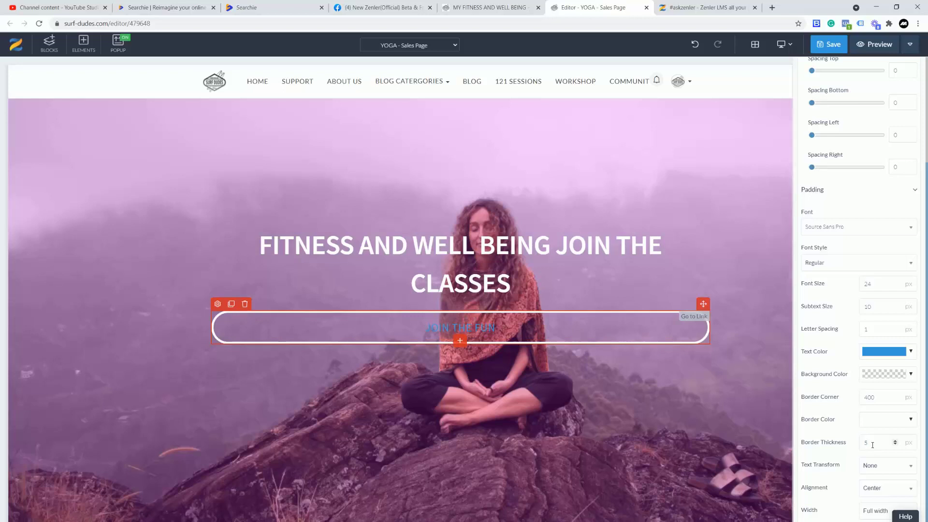
Set the JOIN THE FUN button's text color to white (#ffffff) and its font size to 36 px.
left_click(911, 352)
left_click_drag(852, 368, 843, 364)
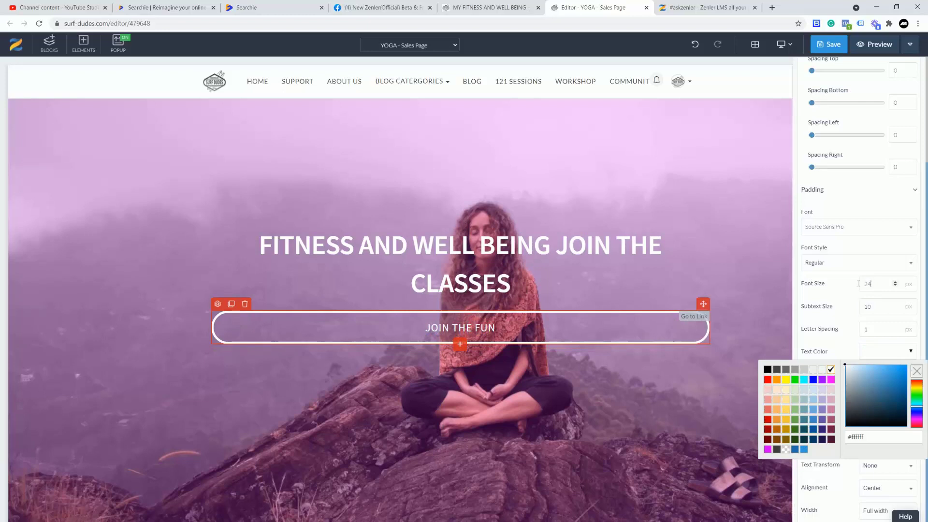
double_click(874, 283)
type("36")
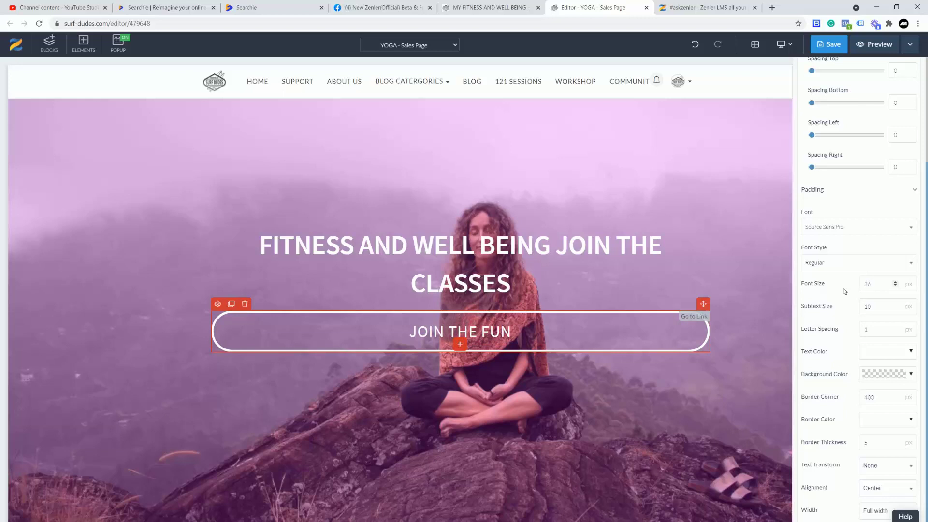
Set the JOIN THE FUN button's font style to Black and its width to Normal.
left_click(895, 269)
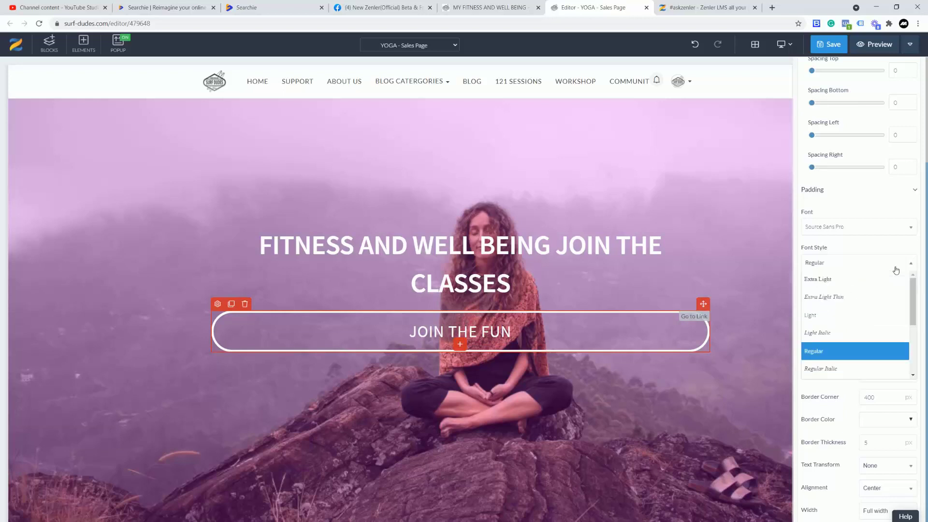
scroll(834, 338, "down", 3)
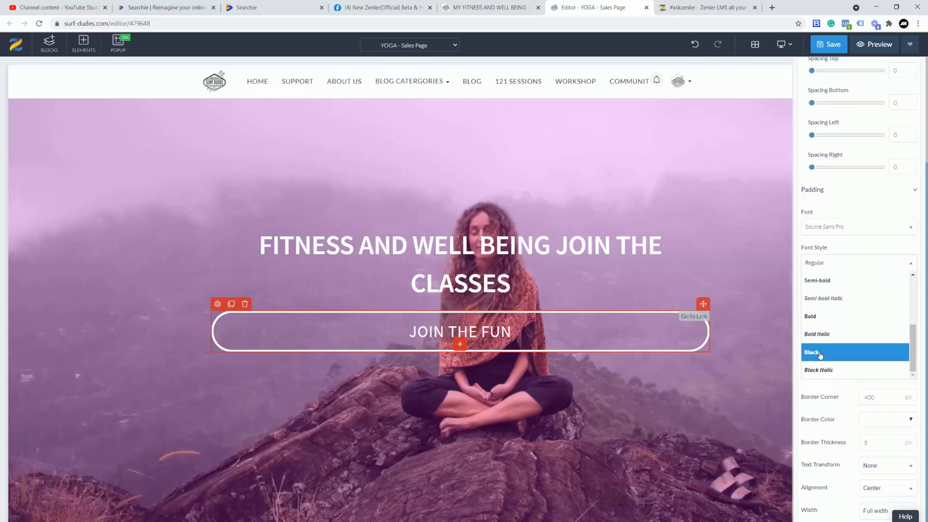
left_click(820, 353)
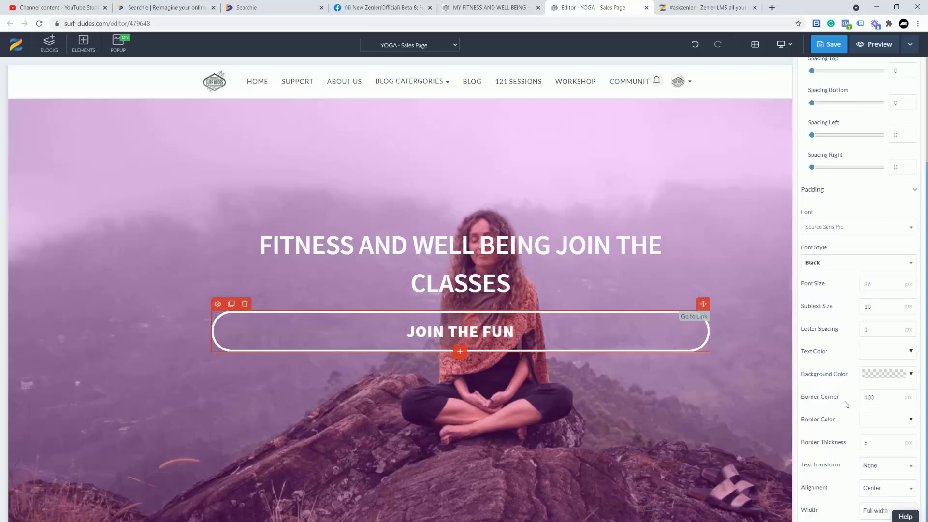
scroll(846, 404, "down", 1)
left_click(872, 510)
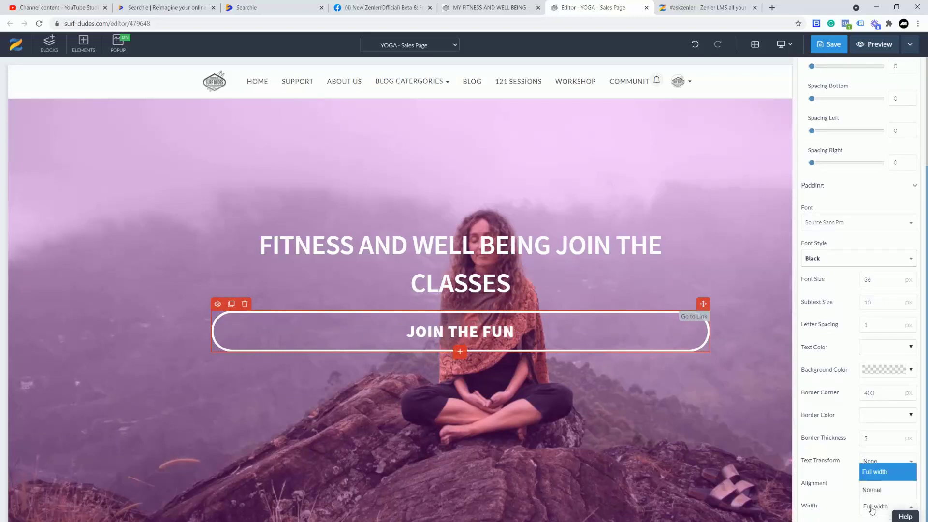
left_click(873, 489)
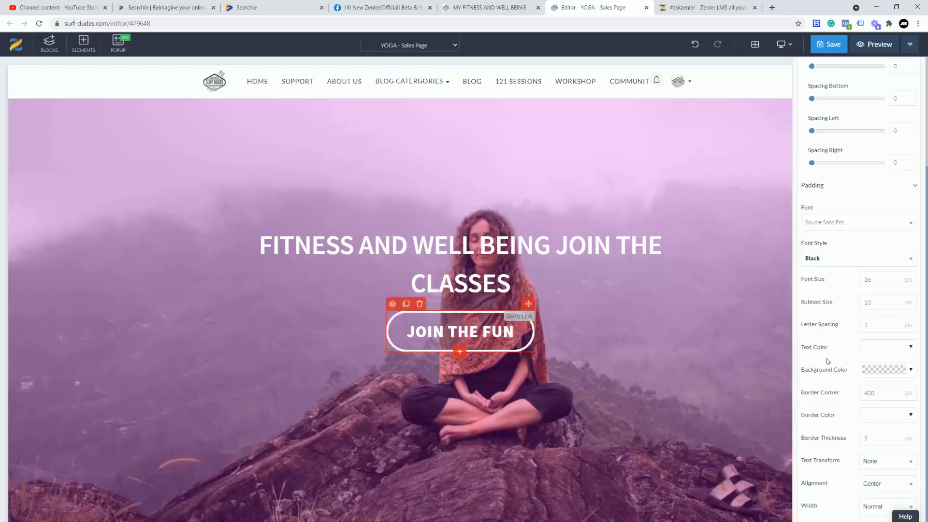
Set the JOIN THE FUN button's left and right padding to 76 and save the sales page.
scroll(845, 240, "up", 1)
scroll(844, 238, "up", 3)
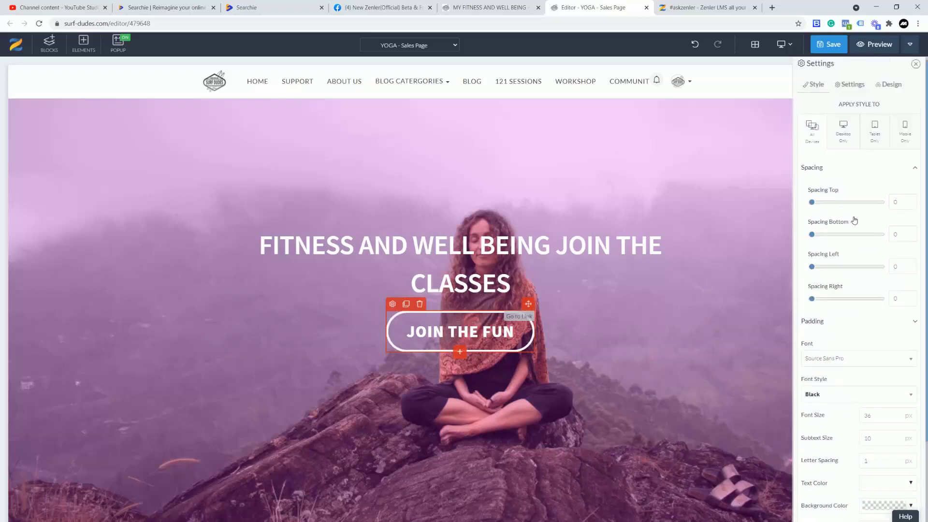
left_click(915, 321)
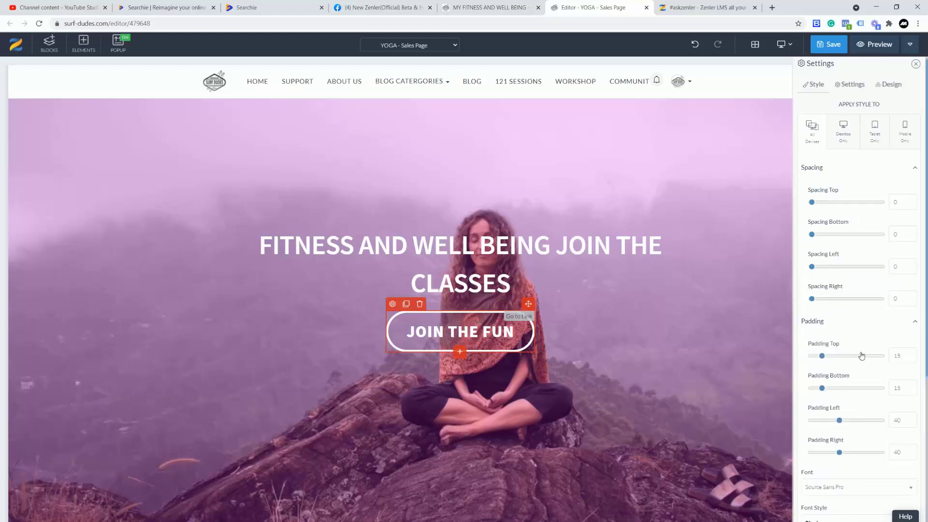
left_click_drag(840, 423, 864, 421)
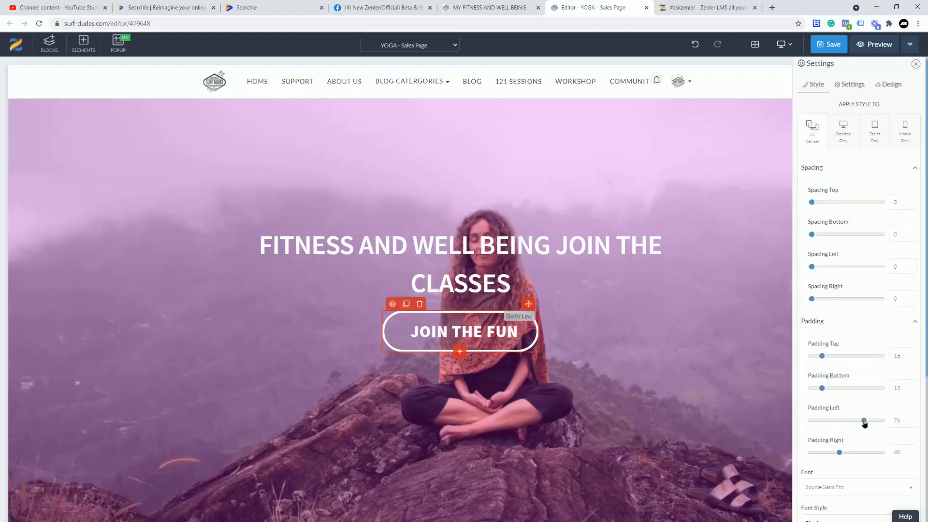
left_click_drag(849, 455, 864, 452)
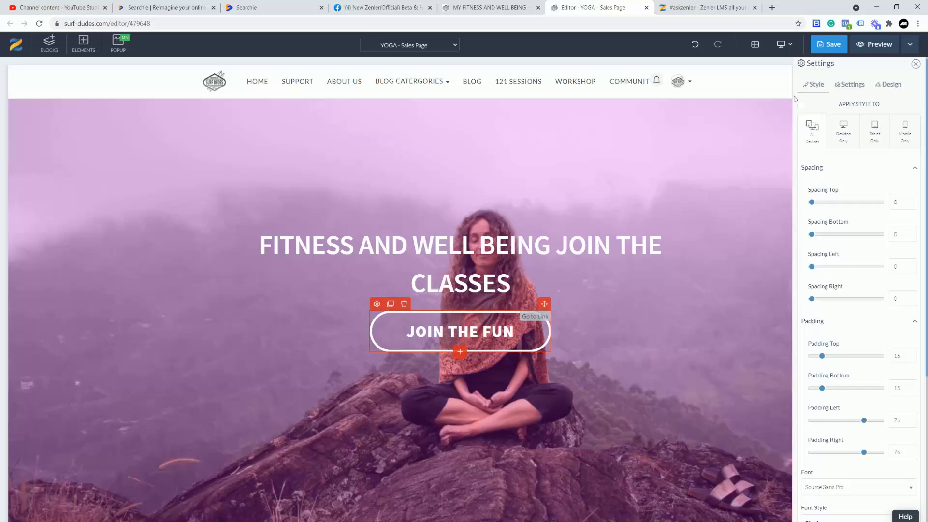
left_click(829, 44)
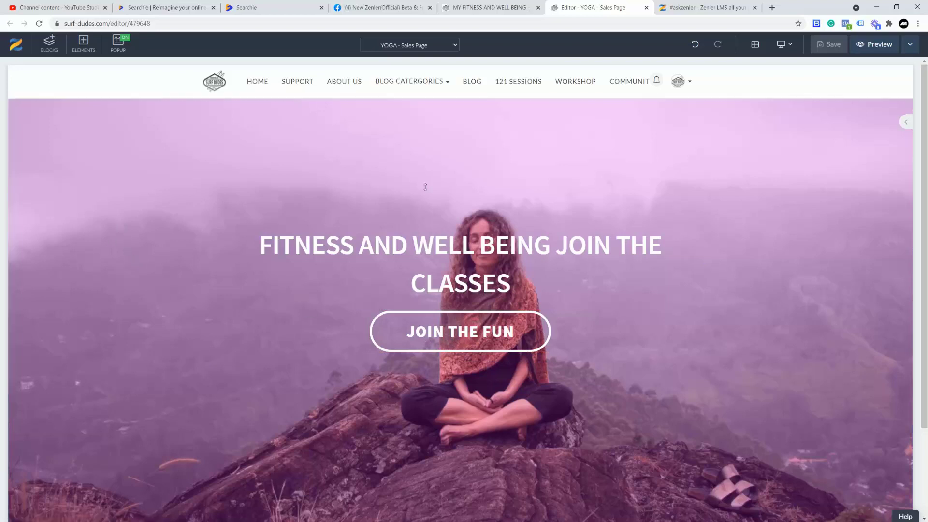
Open the hero block's HTML code, select all of it, and close the code view without saving.
left_click(63, 234)
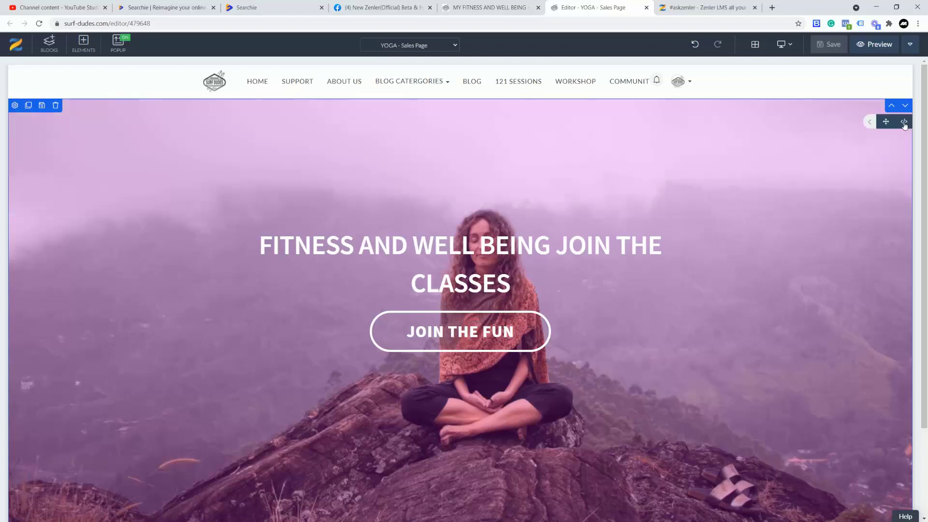
left_click(903, 122)
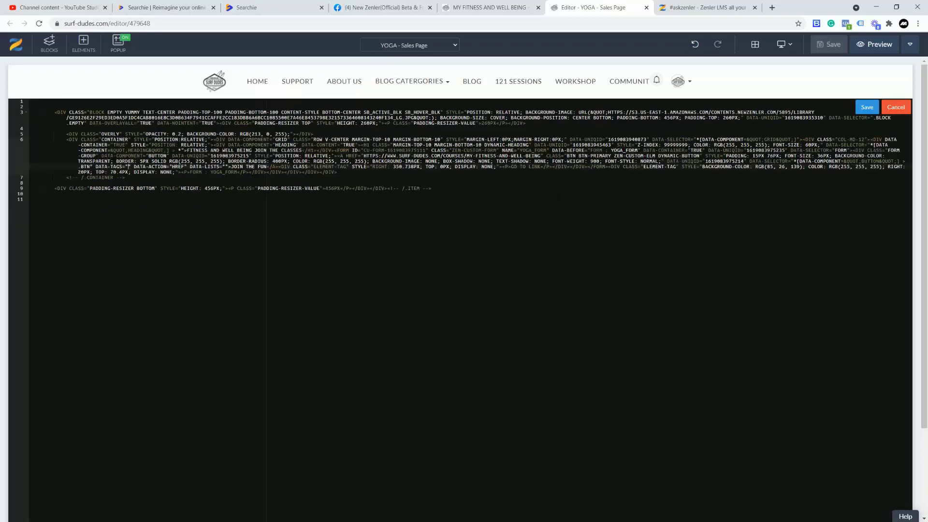
key("ctrl+a")
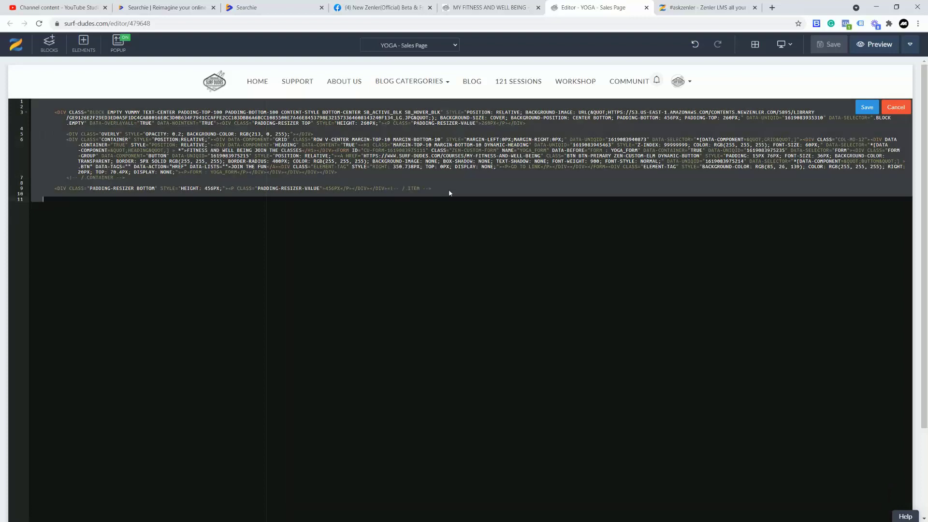
left_click(894, 107)
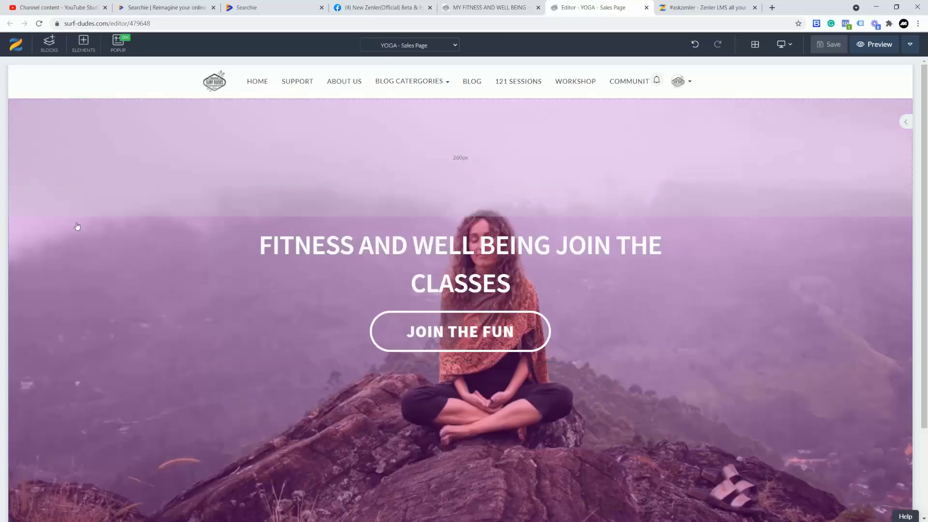
Save the hero block as a custom block template titled FITNESS GOTO.
left_click(77, 226)
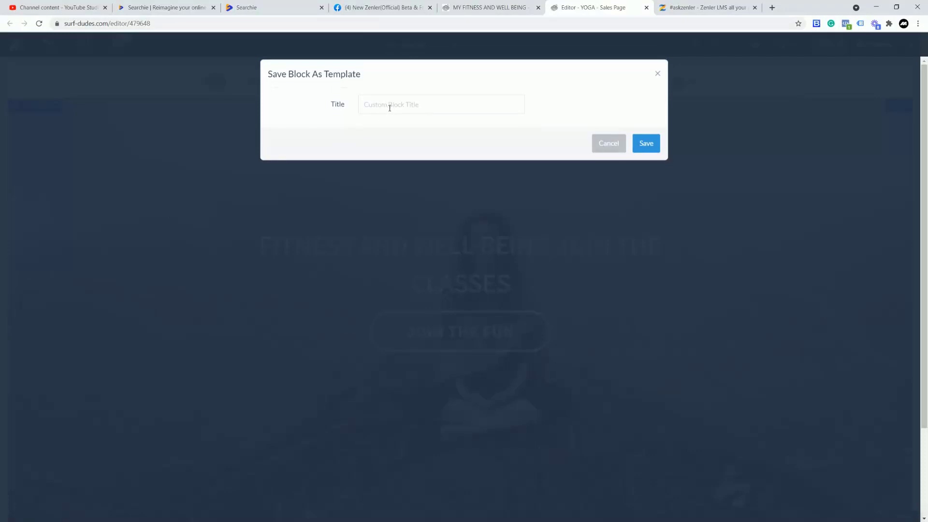
left_click(397, 106)
type("Fi")
left_click(645, 146)
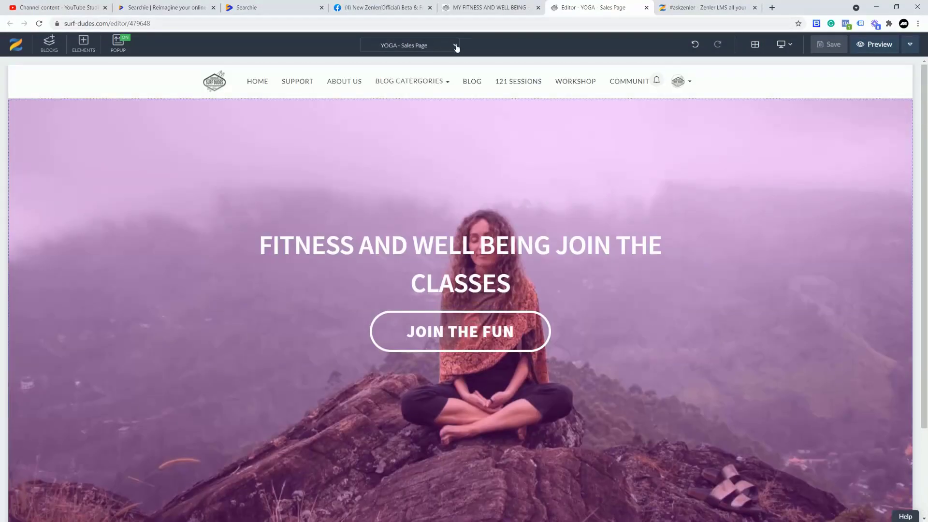
Switch to the YOGA Checkout Page and delete its course title block and its pricing and testimonials block.
left_click(456, 48)
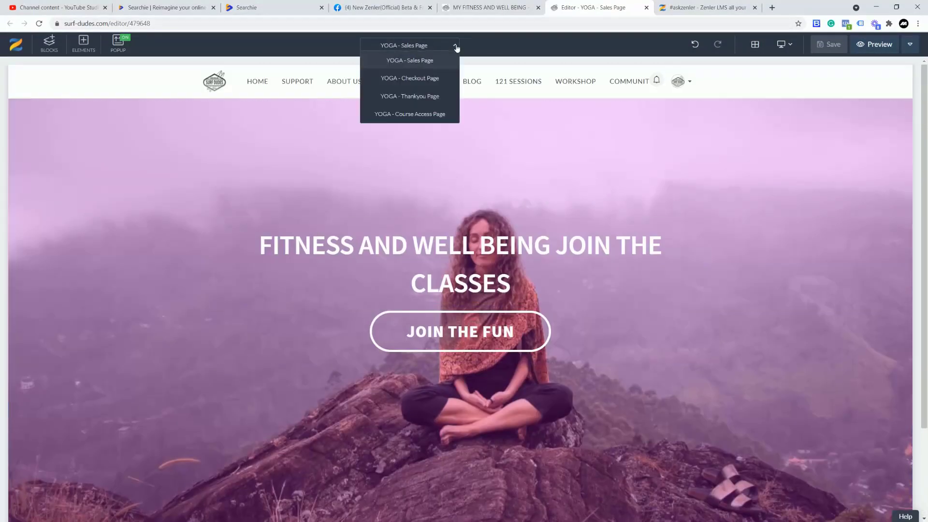
left_click(655, 221)
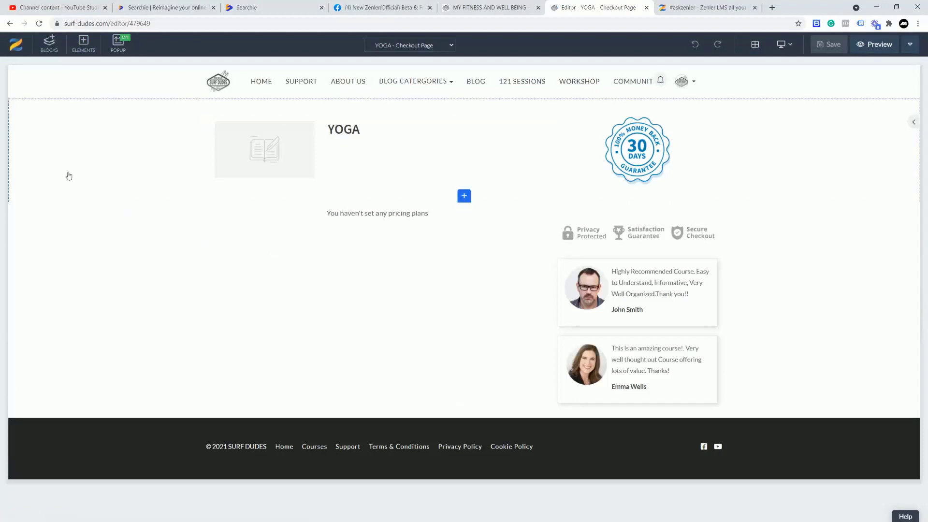
mouse_move(63, 176)
left_click(56, 106)
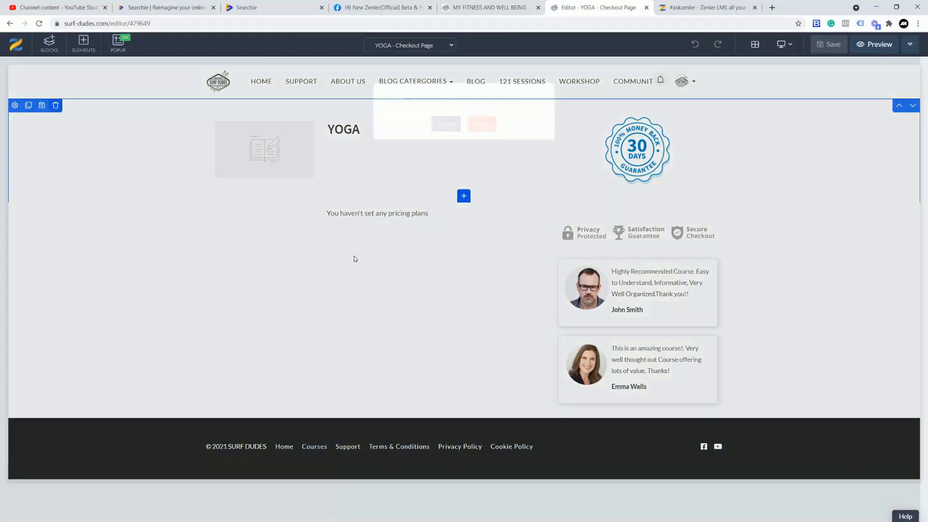
left_click(483, 138)
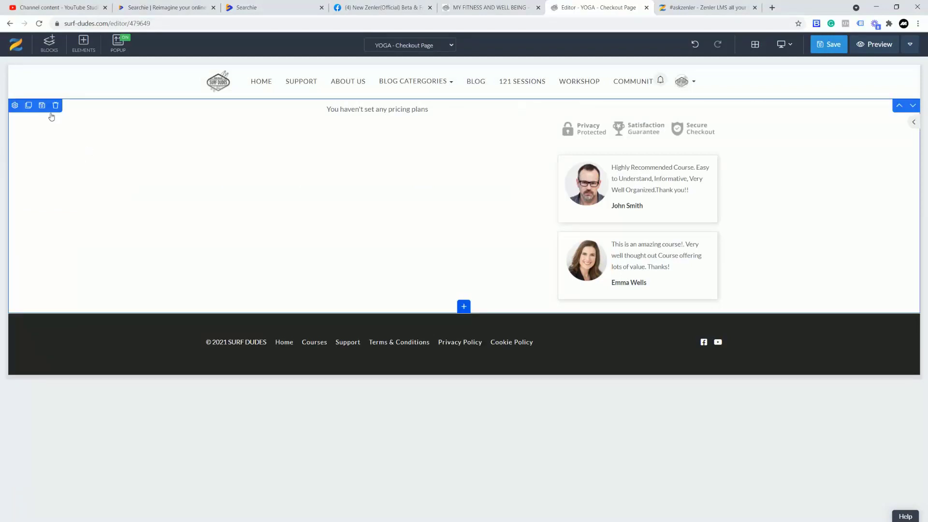
left_click(54, 106)
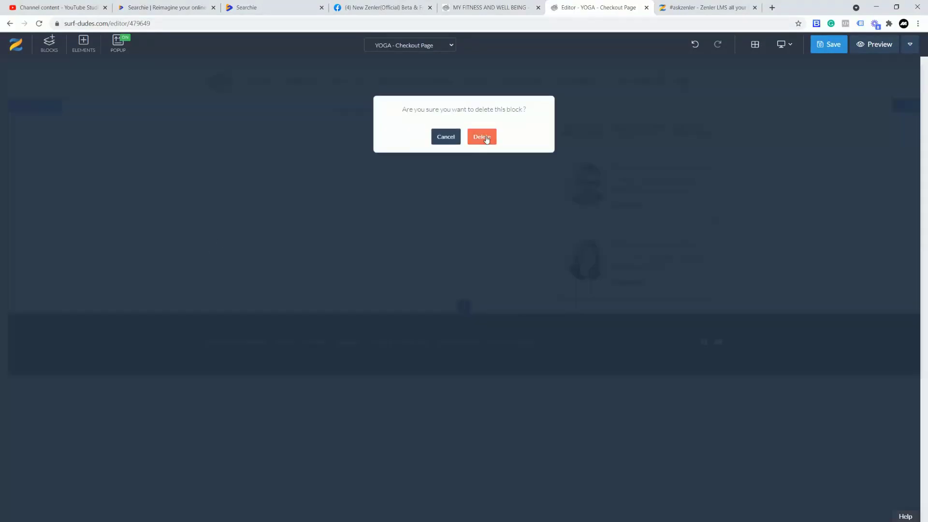
left_click(482, 137)
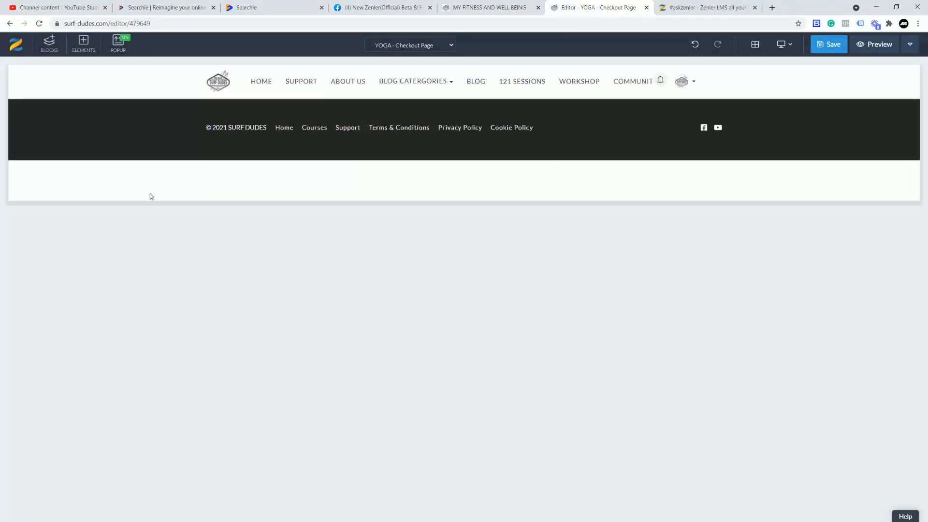
Insert the FITNESS GOTO custom block between the checkout page's header and footer, and save the page with its default SEO settings.
left_click(44, 48)
scroll(59, 328, "down", 3)
left_click(47, 507)
mouse_move(43, 383)
left_click_drag(43, 383, 267, 120)
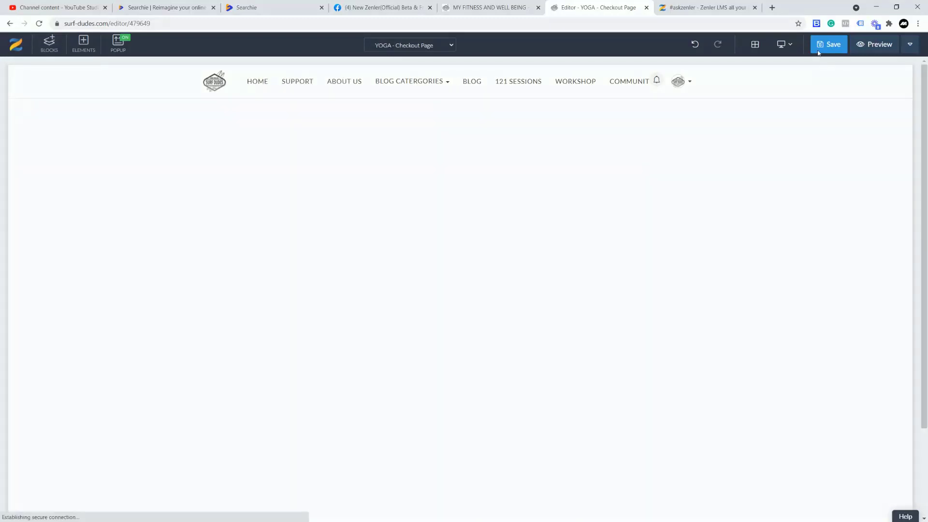
left_click(827, 45)
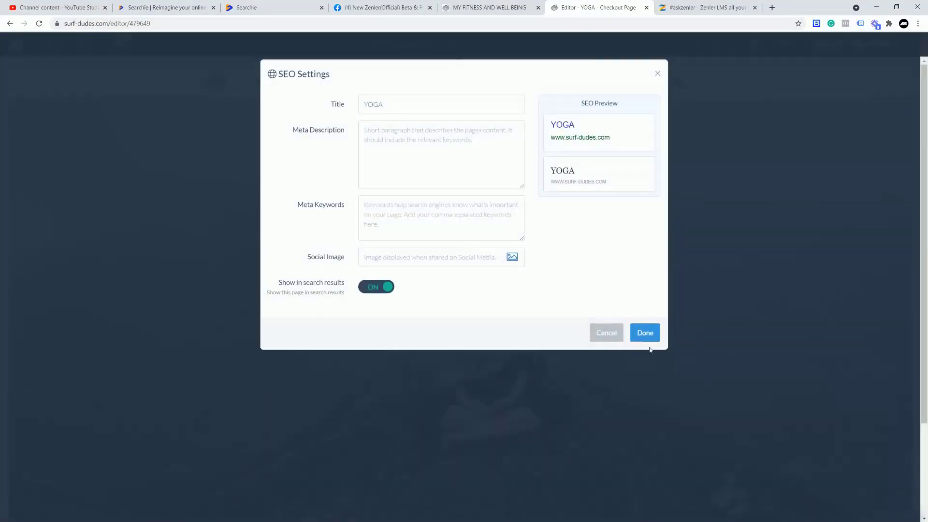
left_click(645, 338)
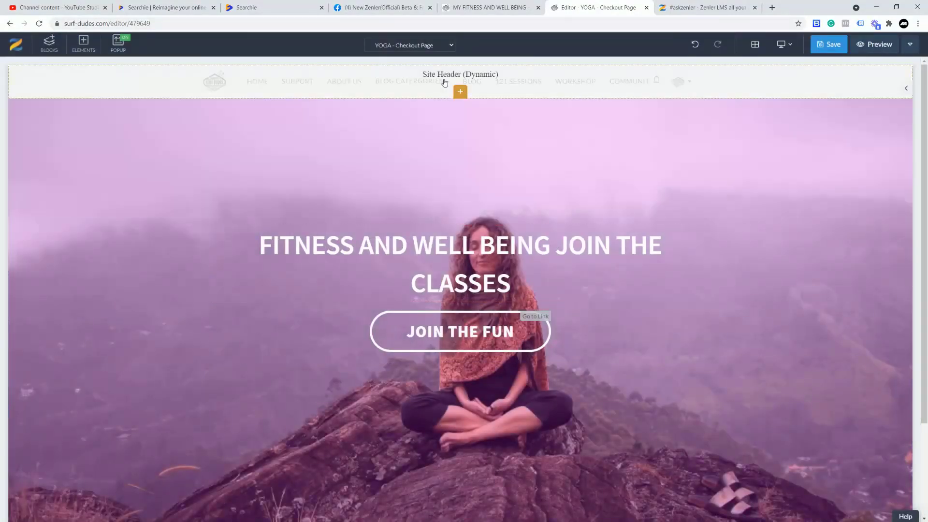
left_click(451, 46)
left_click(415, 98)
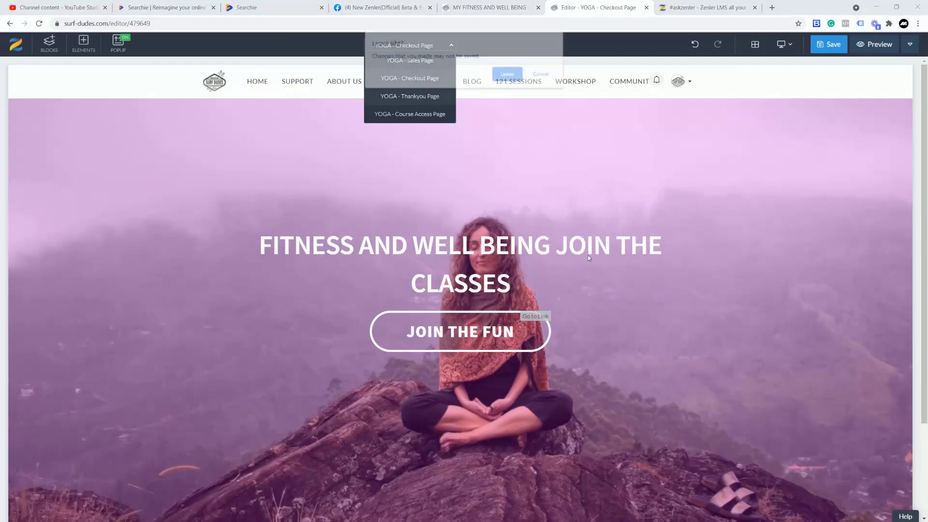
left_click(542, 74)
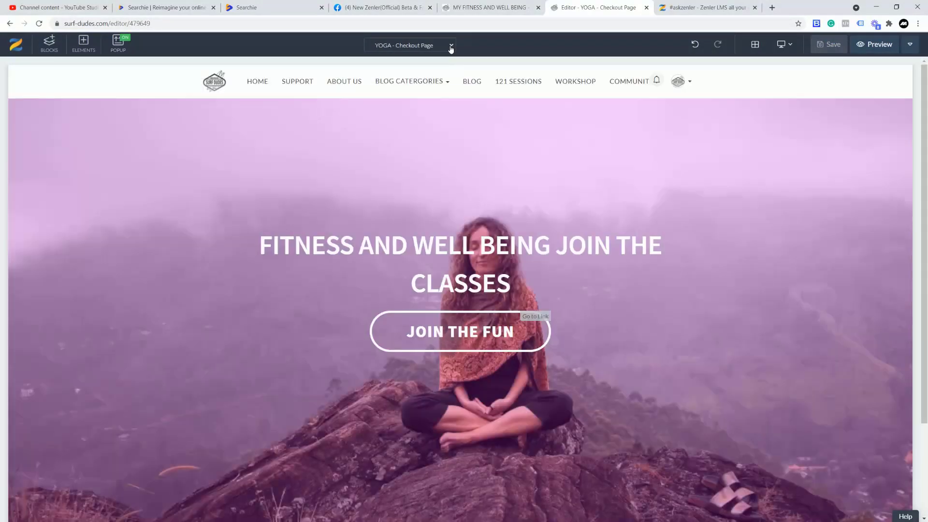
Switch to the YOGA Thankyou Page and delete its Thank You block.
left_click(451, 49)
left_click(420, 97)
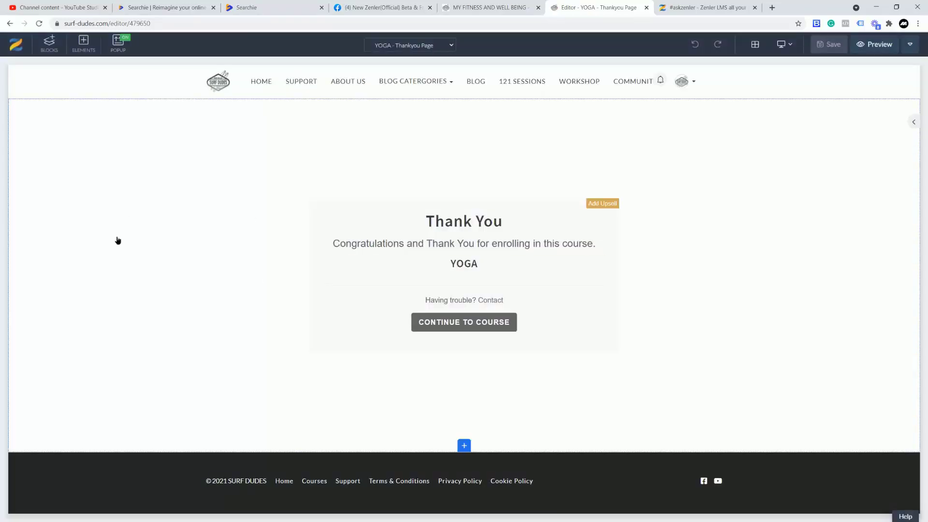
left_click(56, 104)
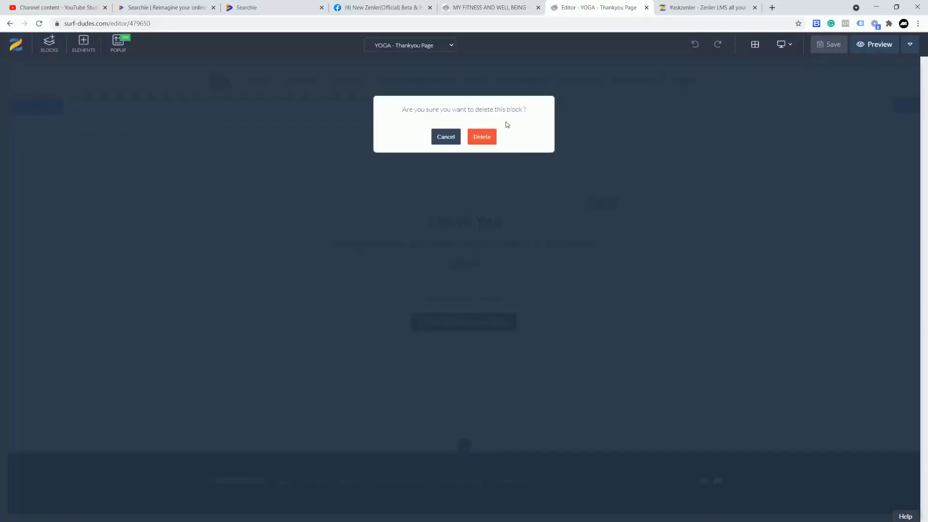
left_click(481, 137)
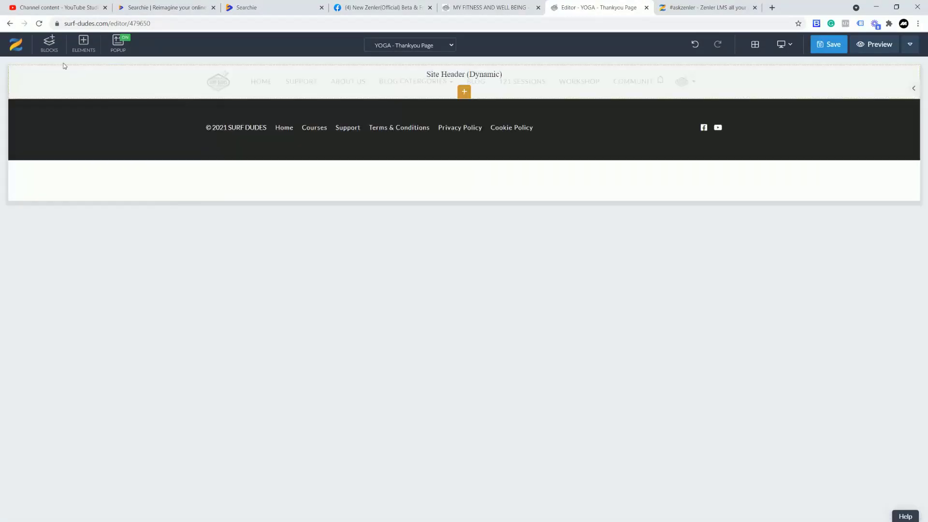
Insert the FITNESS GOTO custom block into the Thankyou page below the header and save the page, keeping its default SEO settings.
left_click(49, 43)
scroll(60, 410, "down", 3)
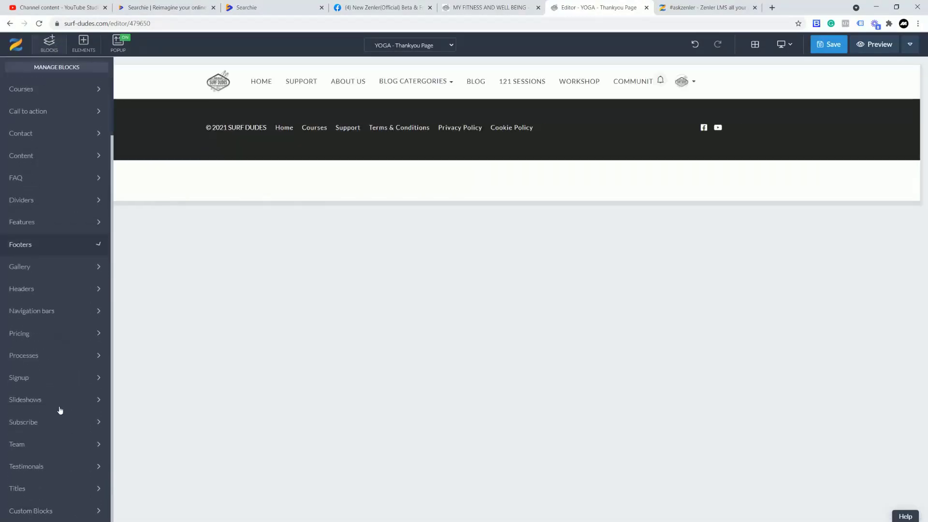
left_click(36, 510)
mouse_move(71, 311)
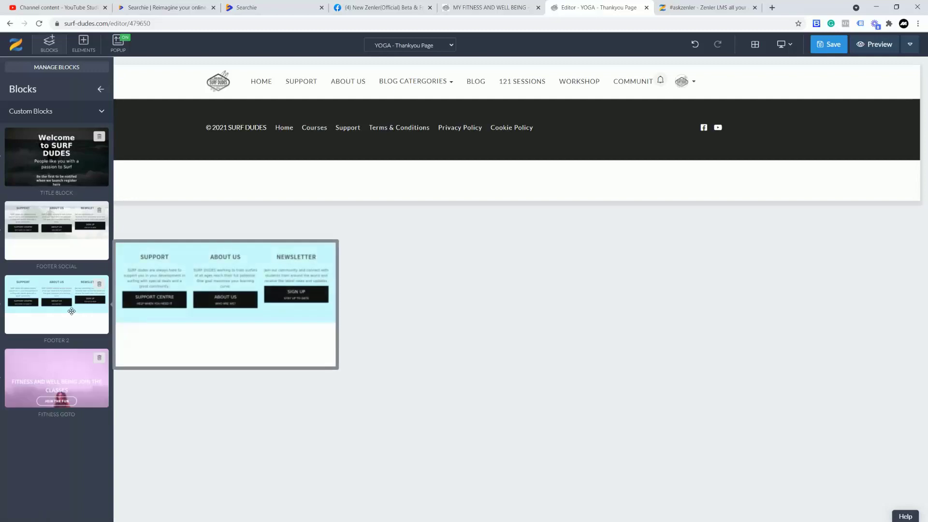
mouse_move(45, 373)
left_click_drag(230, 191, 583, 161)
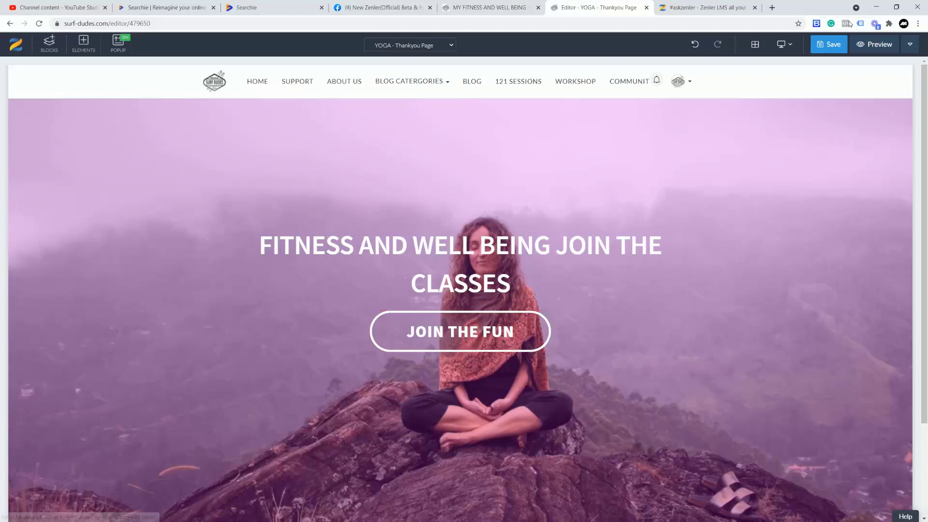
left_click(835, 45)
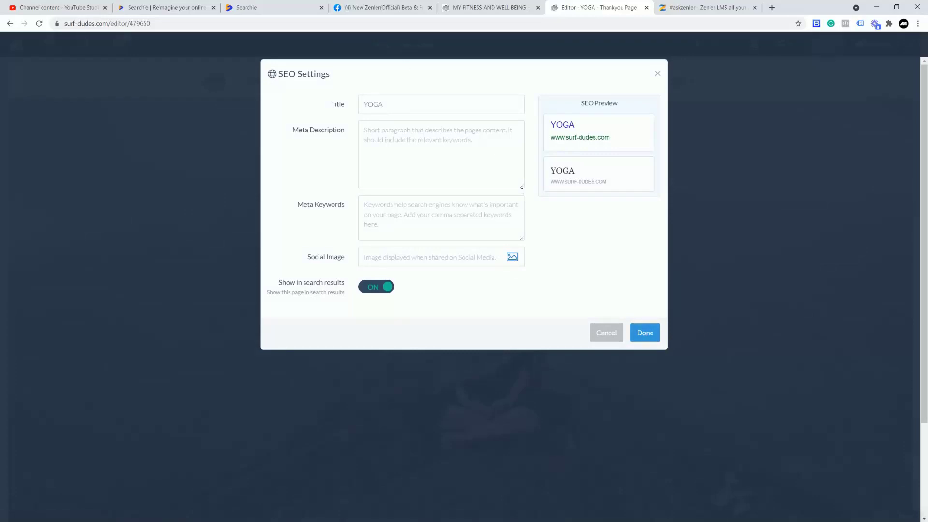
left_click(640, 341)
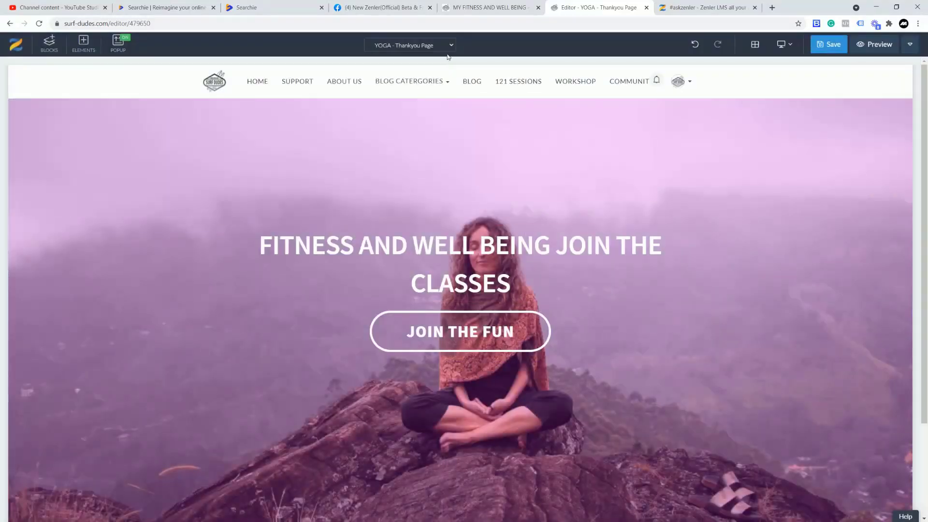
Save the pending changes on the YOGA Thankyou Page and switch the editor to the YOGA Course Access Page.
left_click(451, 46)
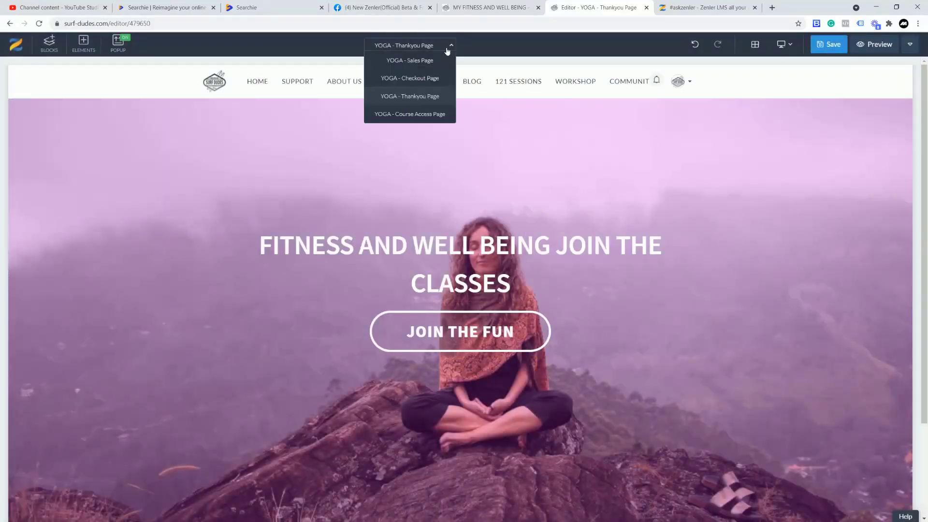
left_click(419, 116)
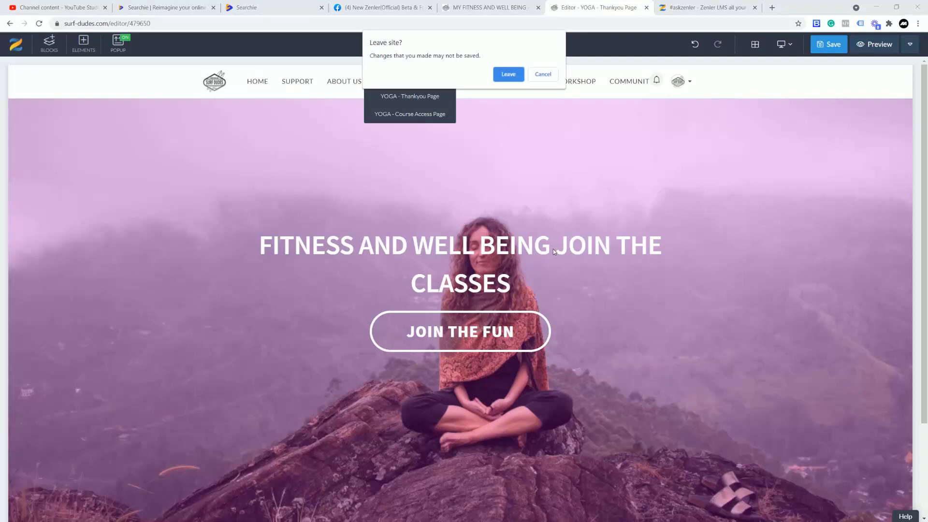
left_click(549, 79)
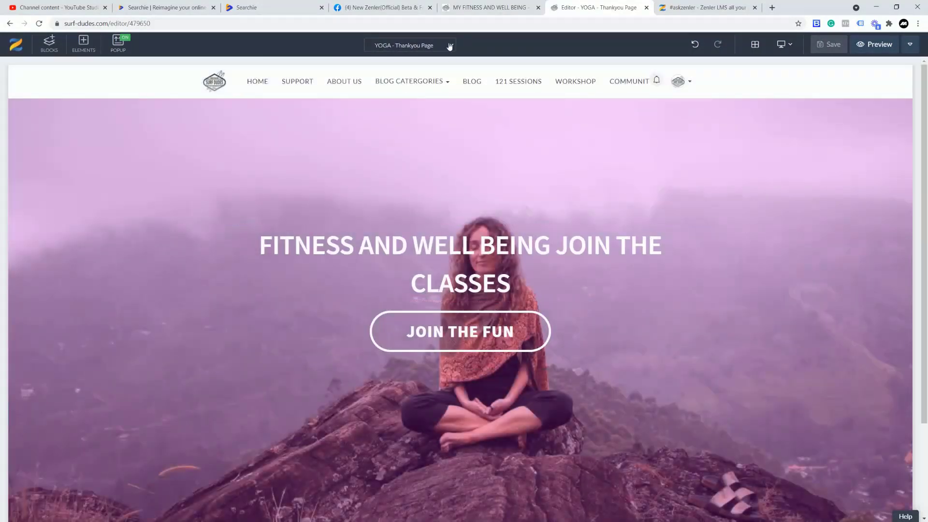
left_click(449, 45)
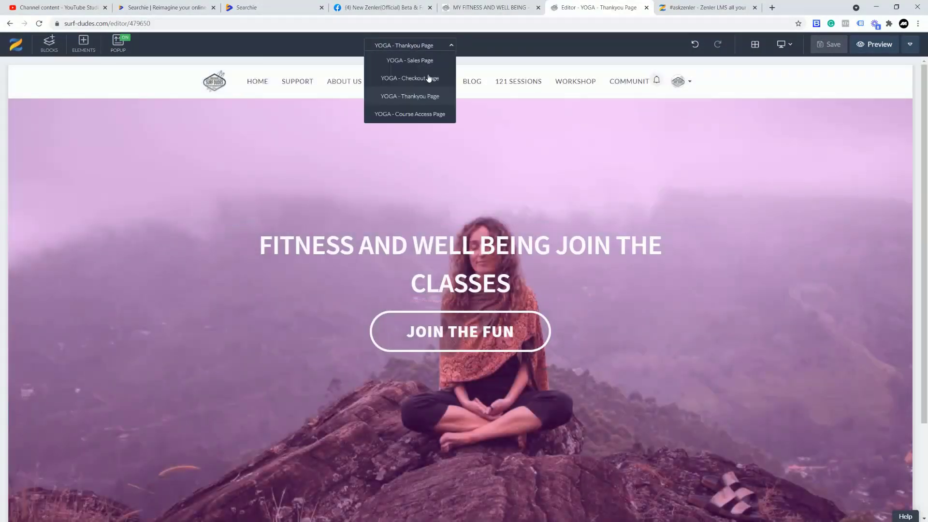
left_click(408, 115)
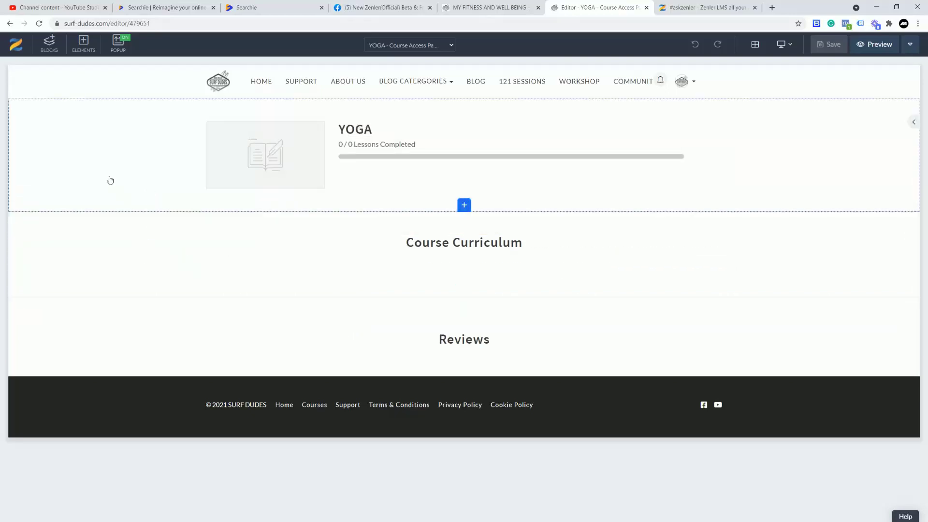
Delete the course progress, Course Curriculum and Reviews blocks from the YOGA Course Access Page.
left_click(57, 105)
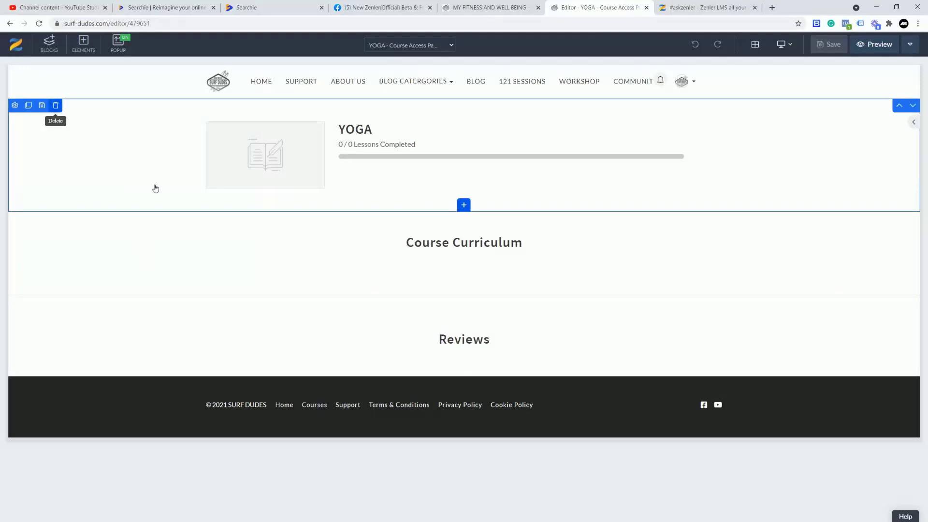
left_click(480, 136)
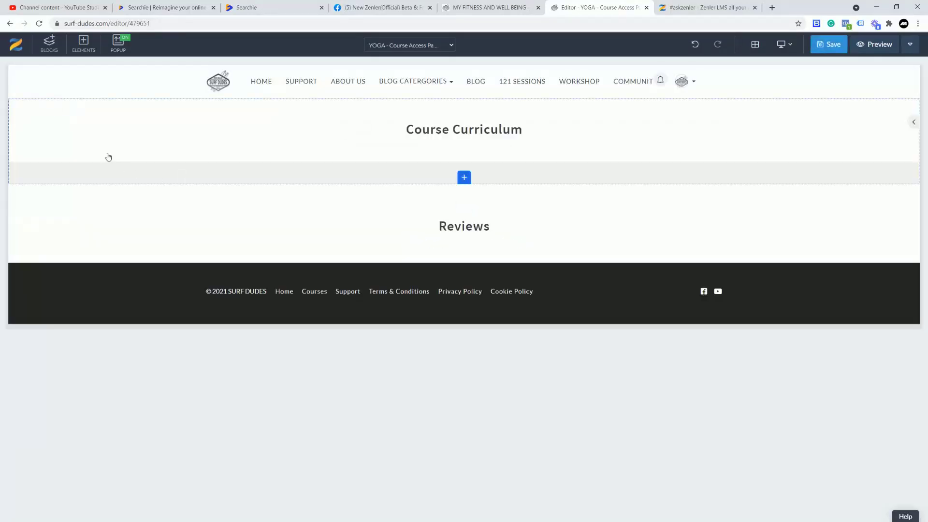
left_click(56, 104)
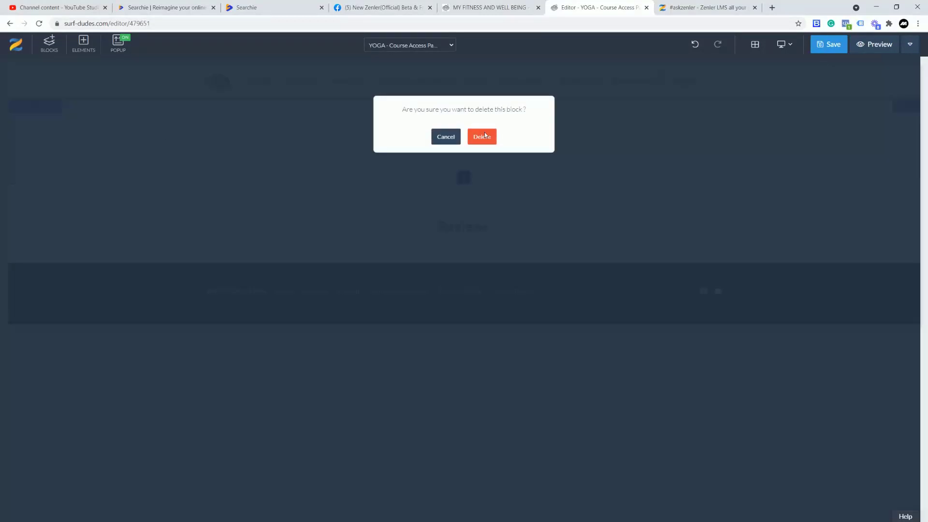
left_click(488, 137)
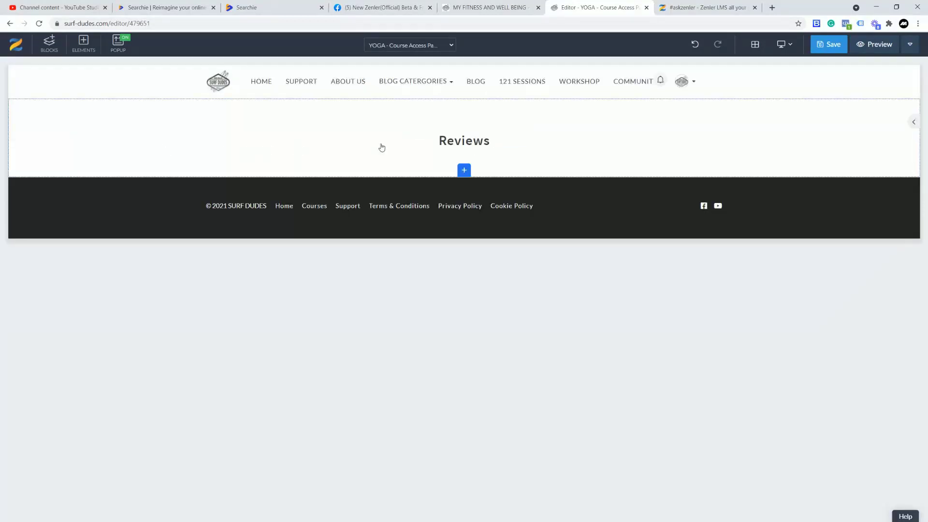
left_click(56, 105)
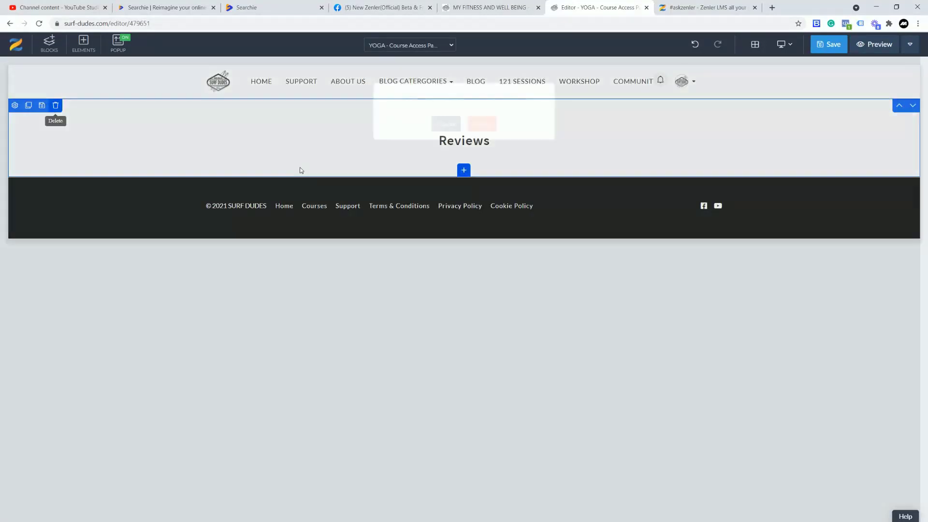
left_click(477, 140)
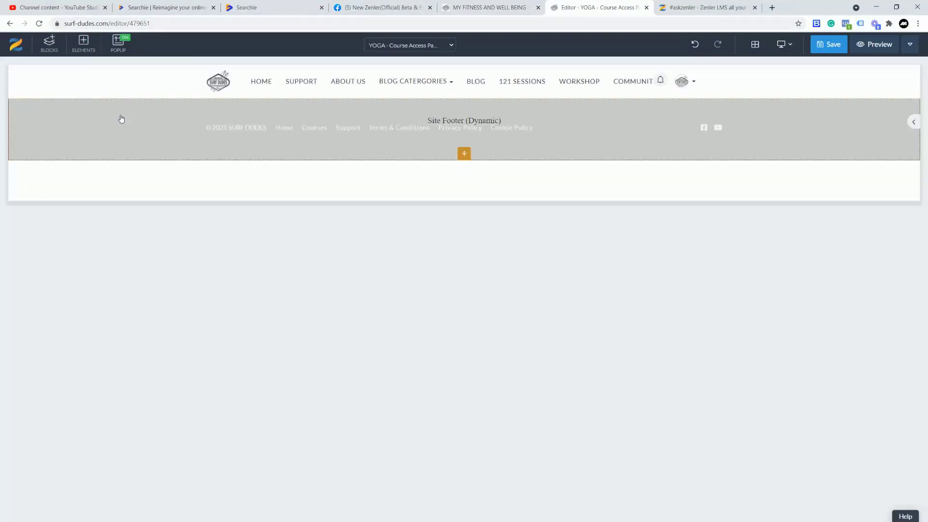
Insert the FITNESS GOTO custom block between the header and footer, and delete its JOIN THE FUN button.
left_click(49, 47)
scroll(53, 401, "down", 2)
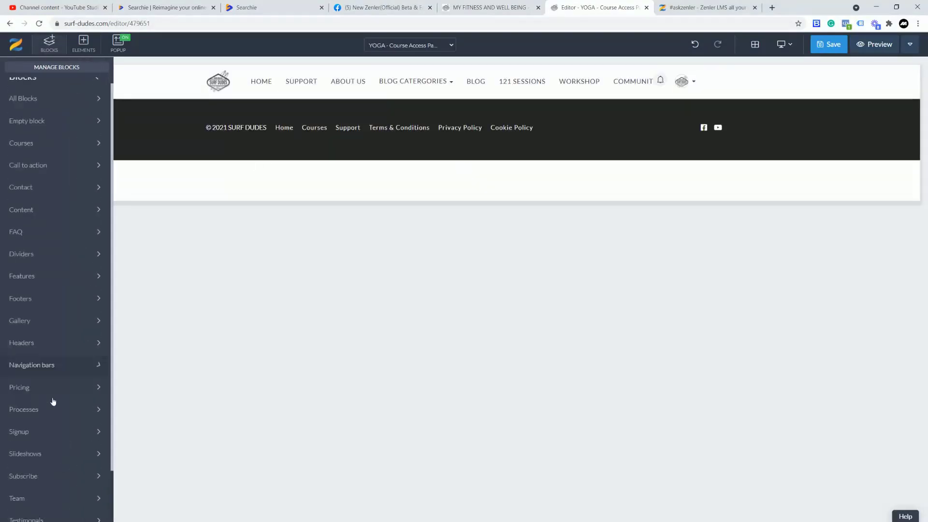
left_click(97, 512)
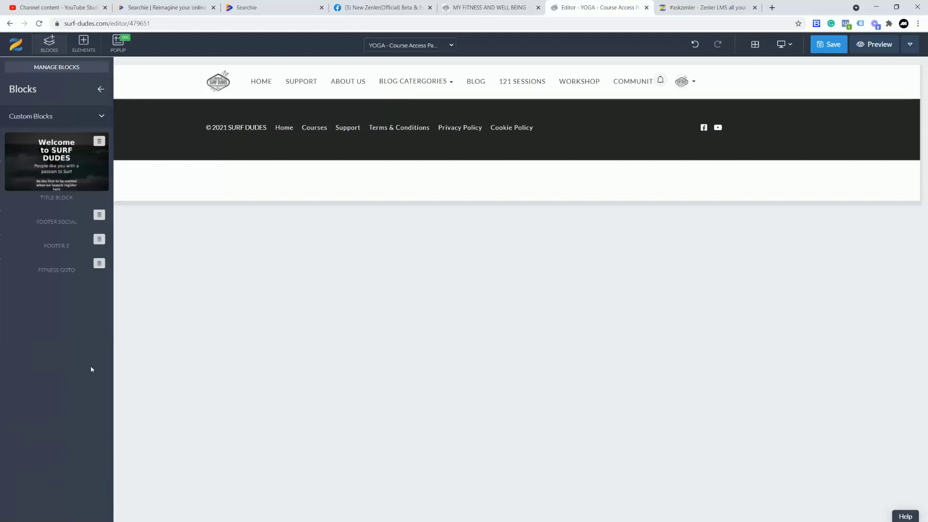
left_click_drag(56, 379, 456, 135)
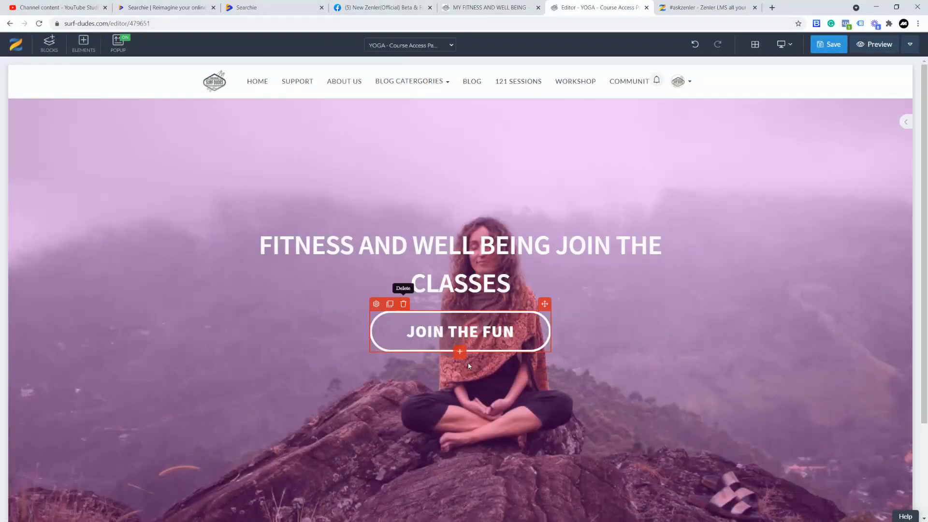
left_click(403, 304)
left_click(476, 144)
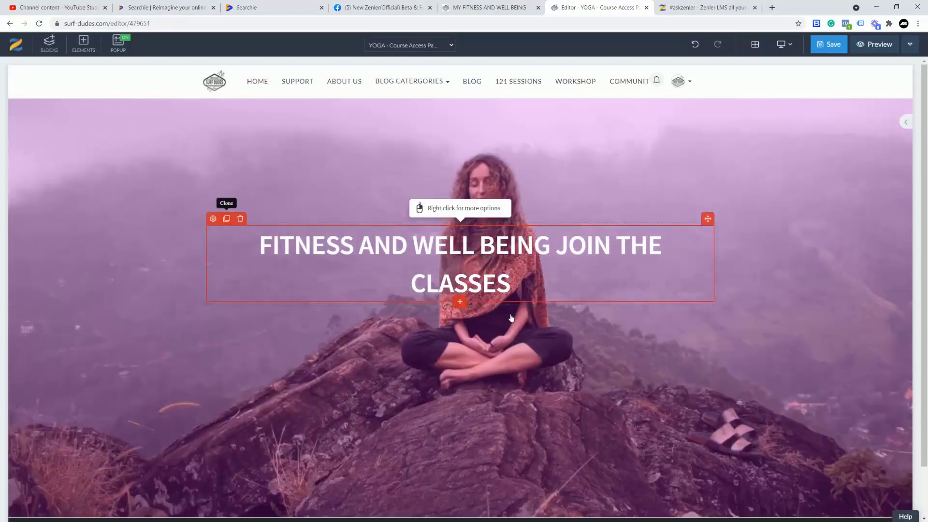
Clone the block's heading and replace the upper copy's text with WELCOME.
left_click(227, 218)
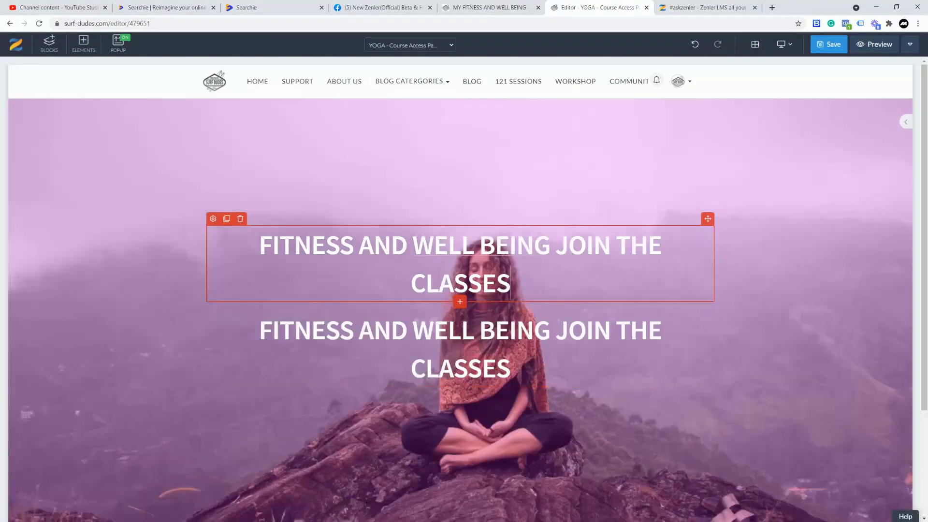
key("ctrl+a")
type("WELCOME")
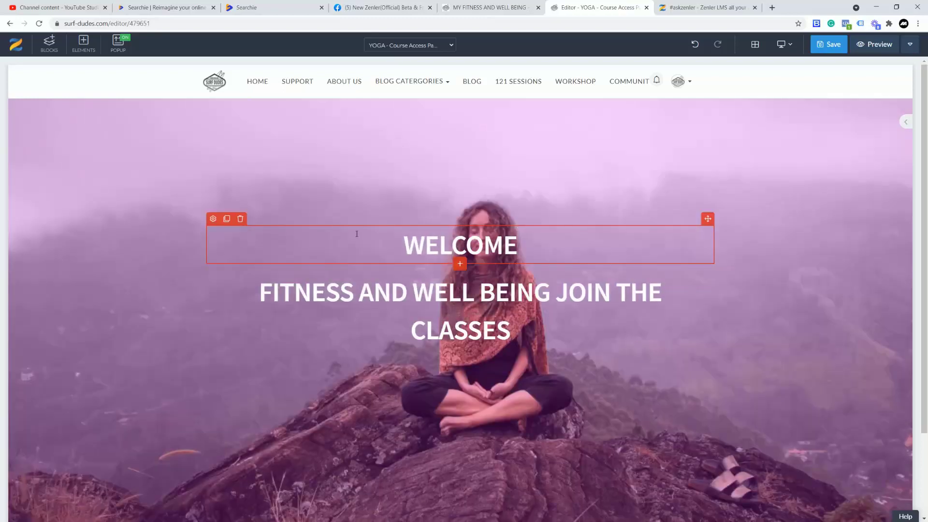
Set the WELCOME heading's font size to 90 px and its font style to Black.
left_click(213, 218)
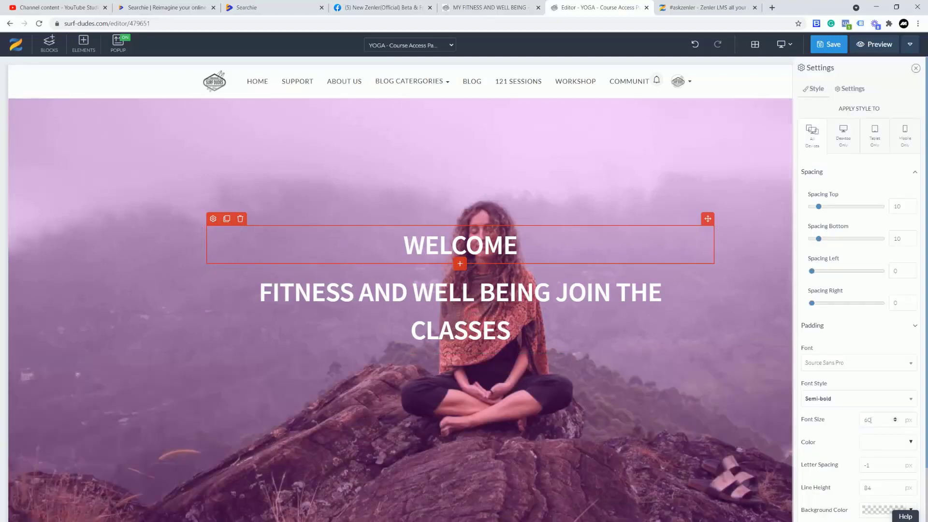
type("90")
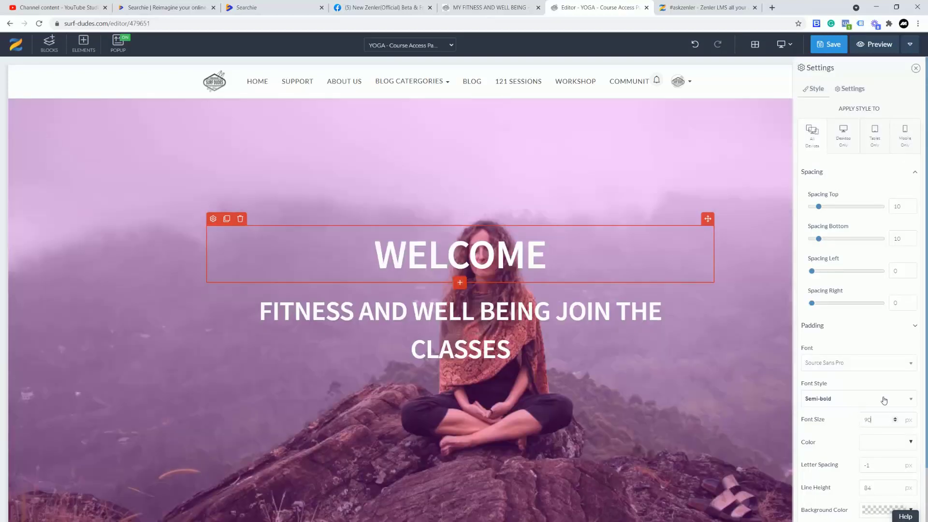
left_click(875, 404)
scroll(863, 381, "down", 2)
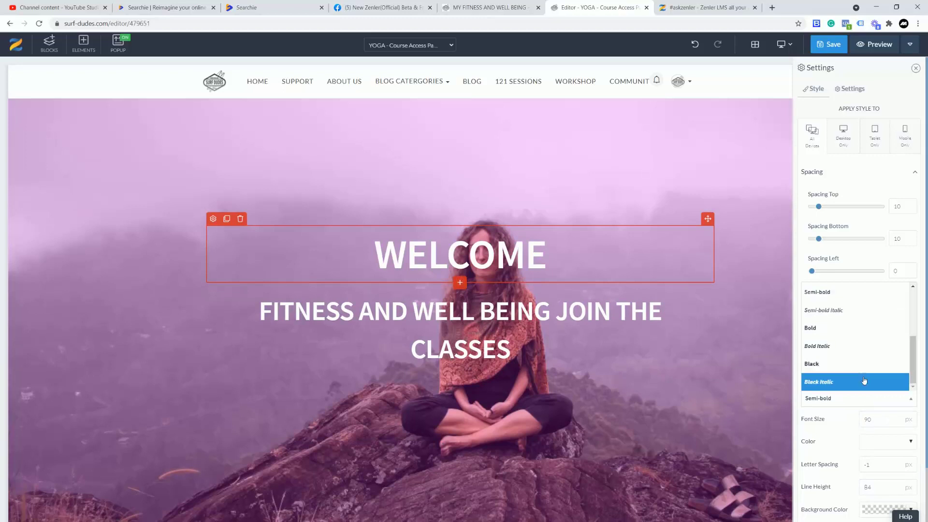
left_click(815, 365)
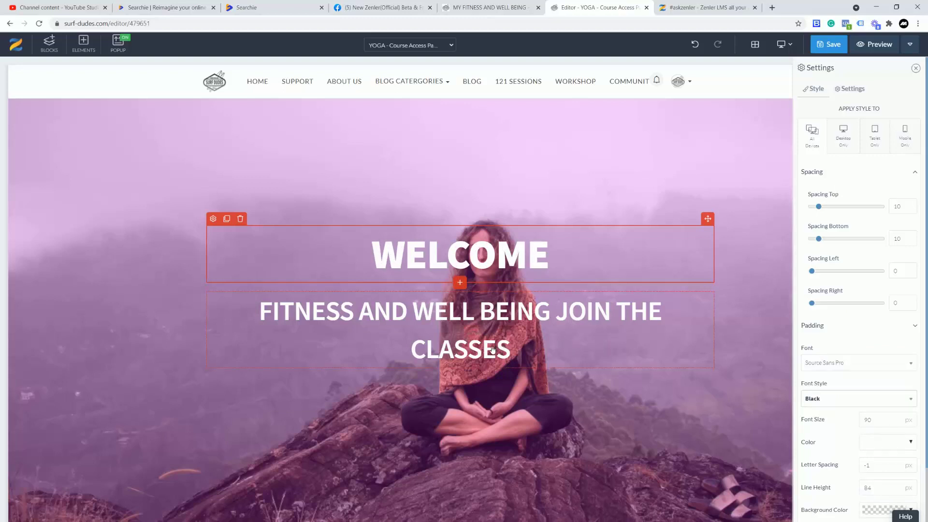
Shorten the lower heading to FITNESS AND WELL BEING CLASSES by replacing its JOIN THE CLASSES wording.
left_click(450, 330)
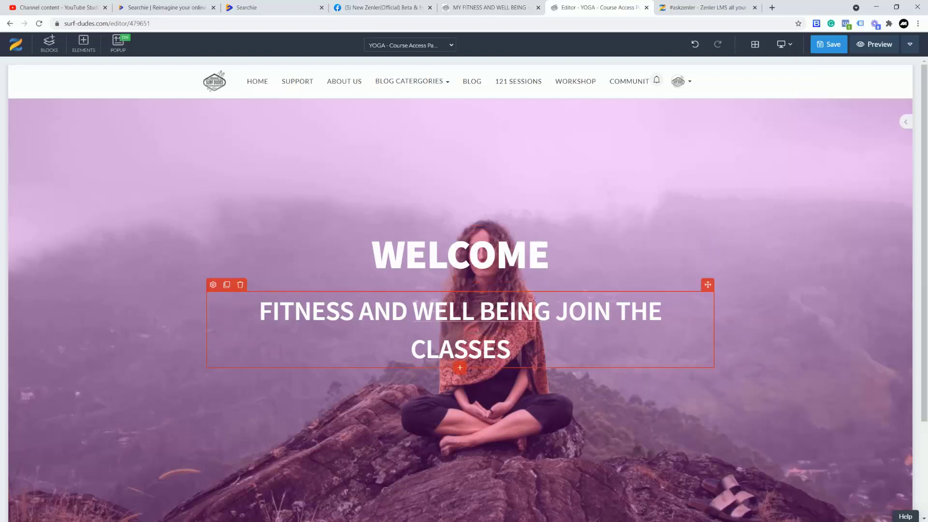
left_click_drag(509, 349, 556, 313)
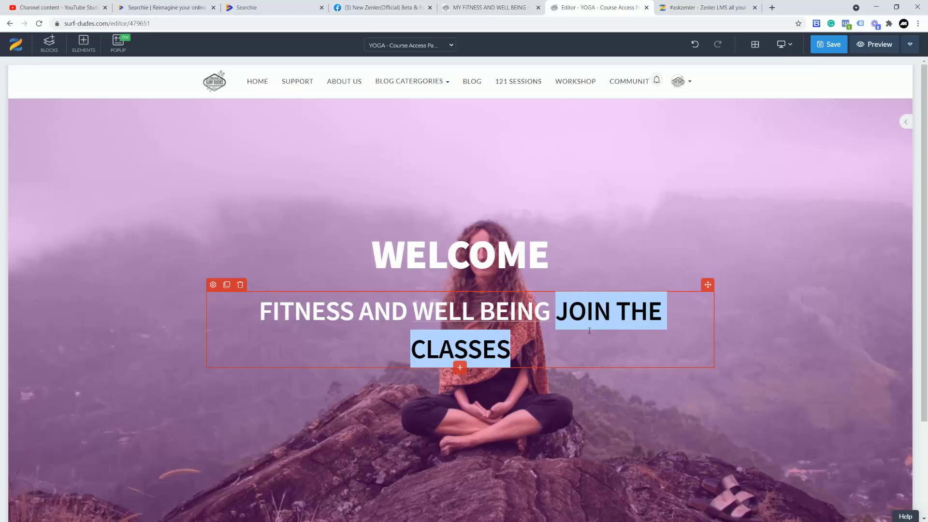
type("CLASSES")
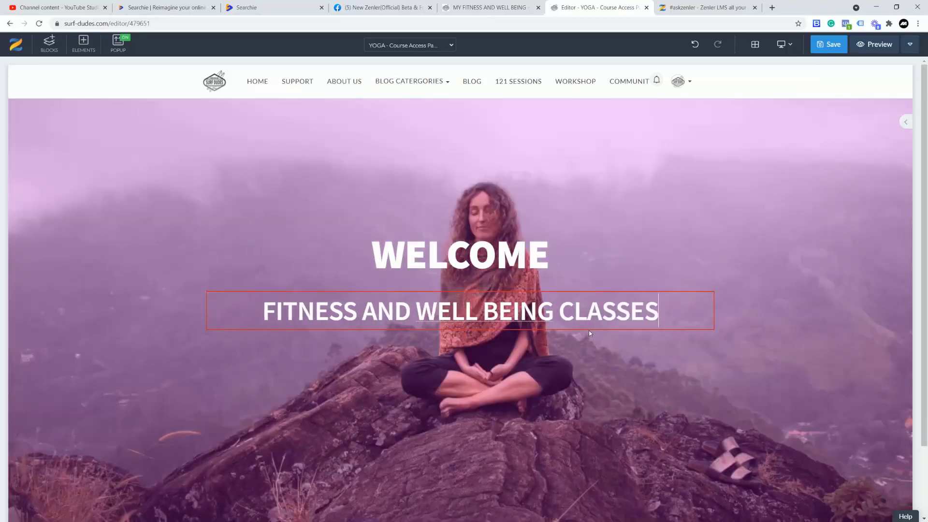
scroll(610, 353, "down", 2)
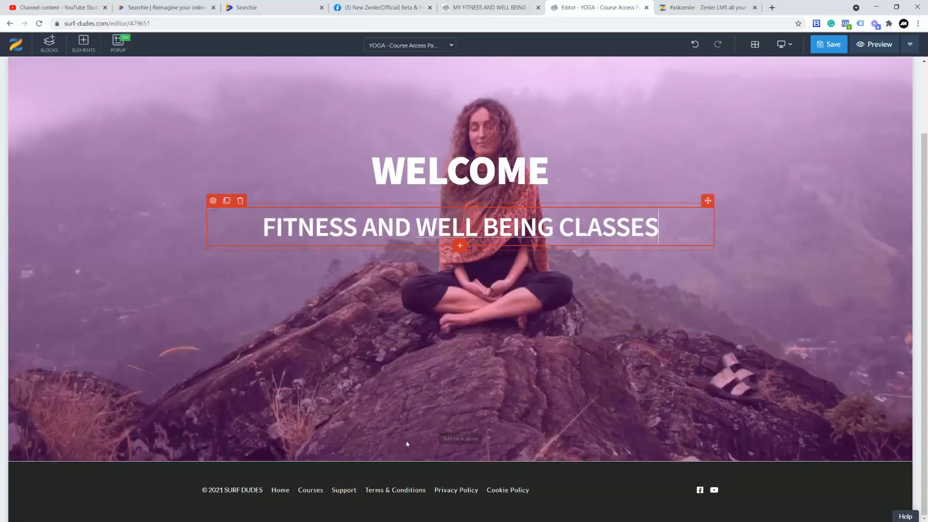
scroll(406, 459, "up", 2)
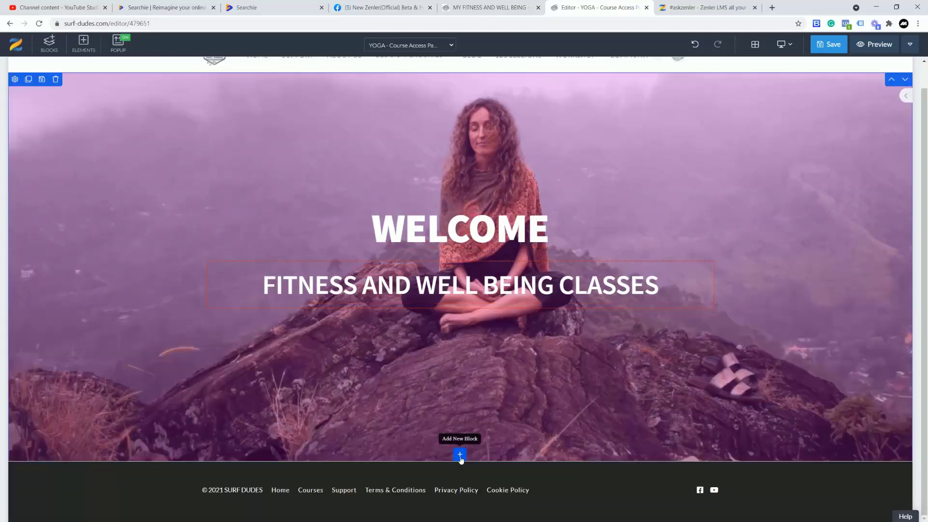
left_click(459, 454)
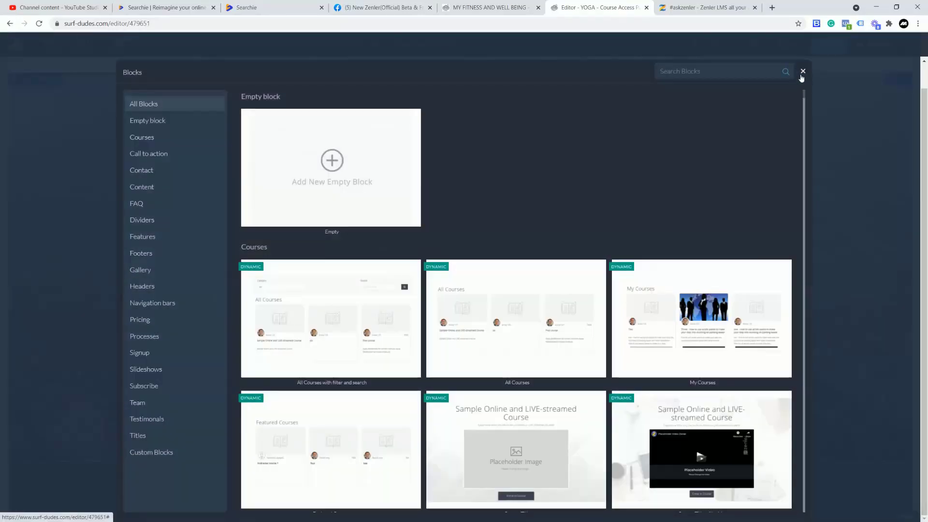
left_click(803, 71)
Replace FITNESS AND WELL BEING in the lower heading so that it reads OUR YOGA CLASSES.
left_click(469, 284)
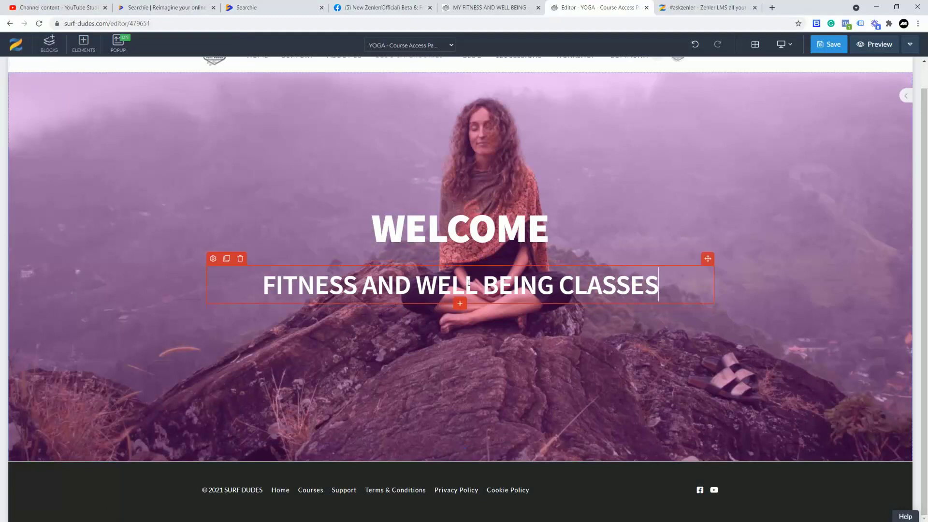
left_click_drag(553, 285, 223, 282)
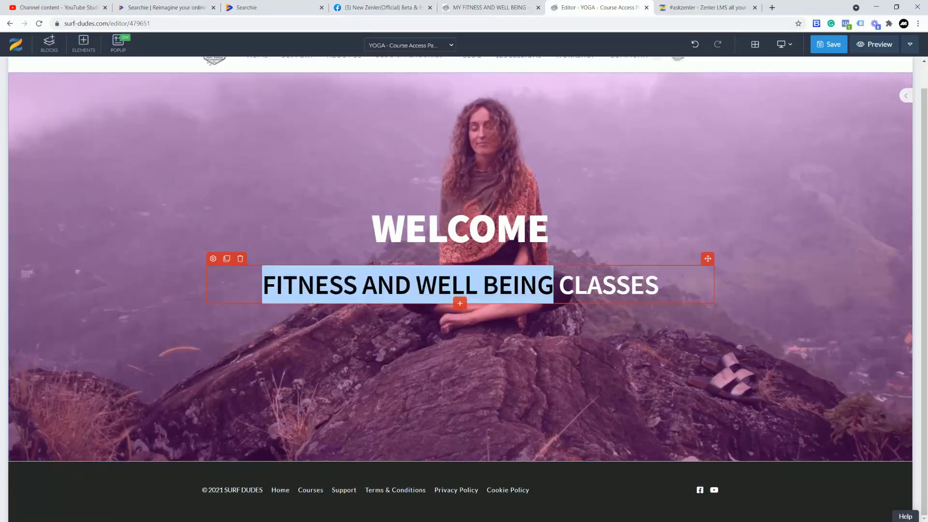
type("OUR Y")
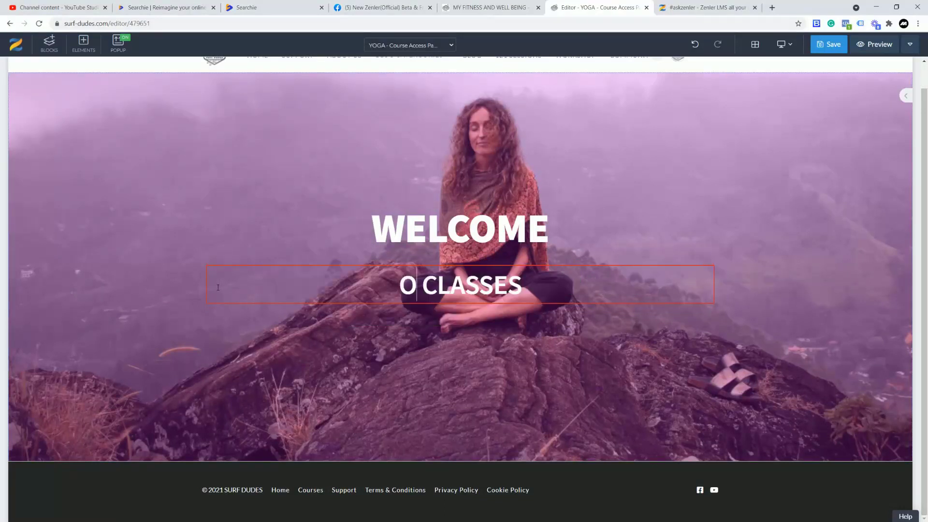
type("OGA")
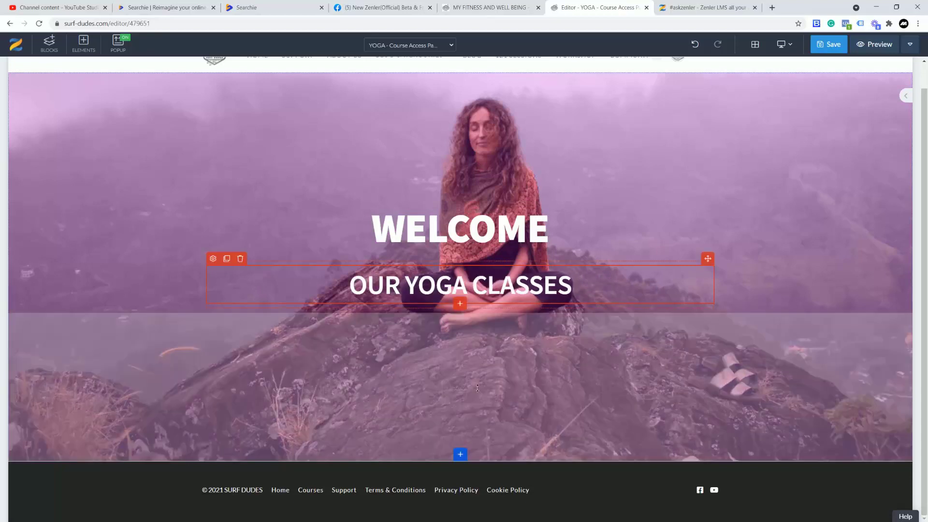
Add an empty block below the WELCOME block and give it a row of four 25% columns.
left_click(429, 107)
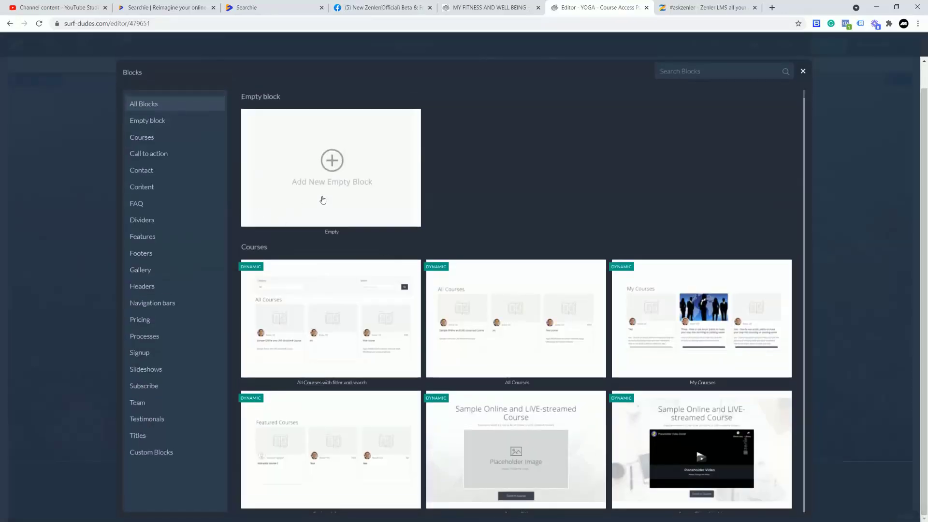
left_click(323, 200)
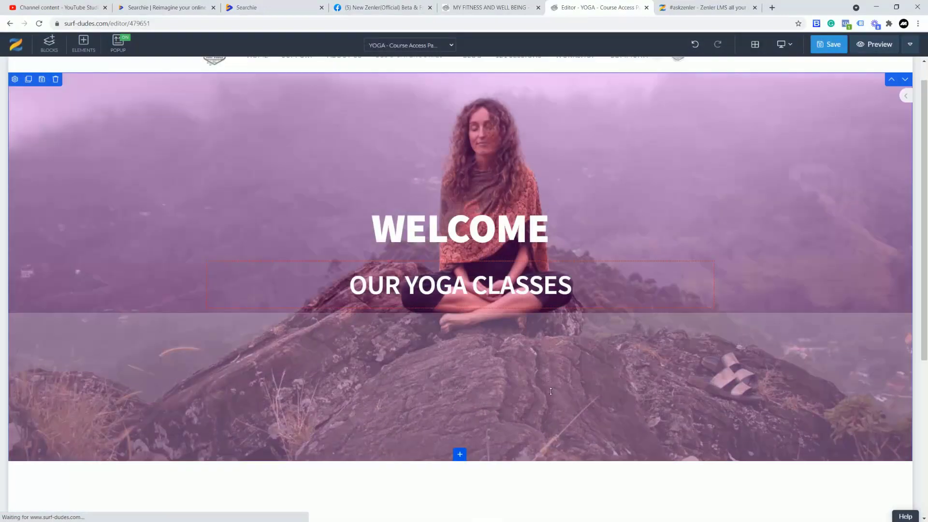
scroll(551, 381, "down", 5)
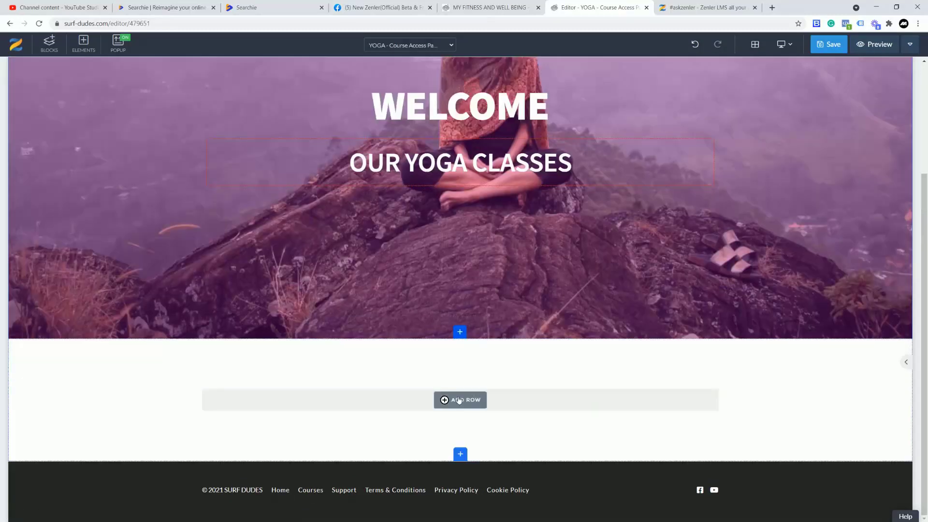
left_click(485, 401)
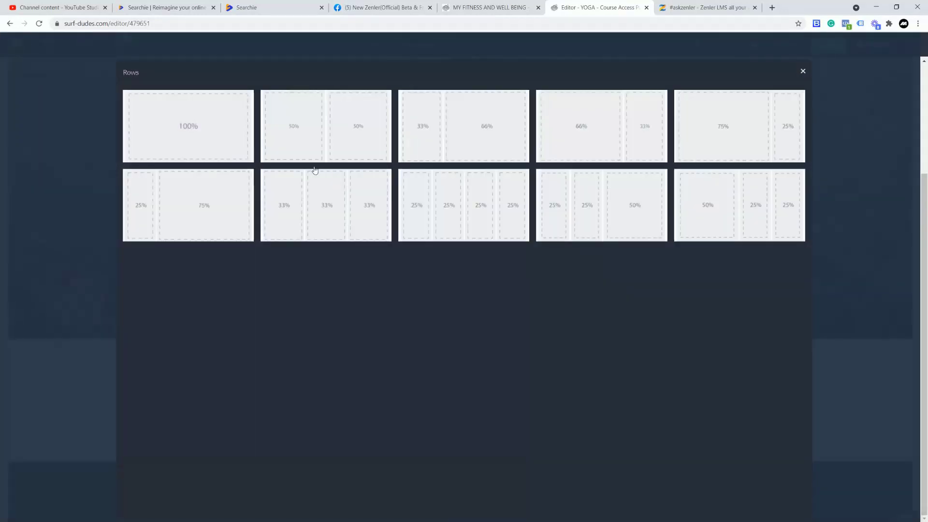
left_click(449, 206)
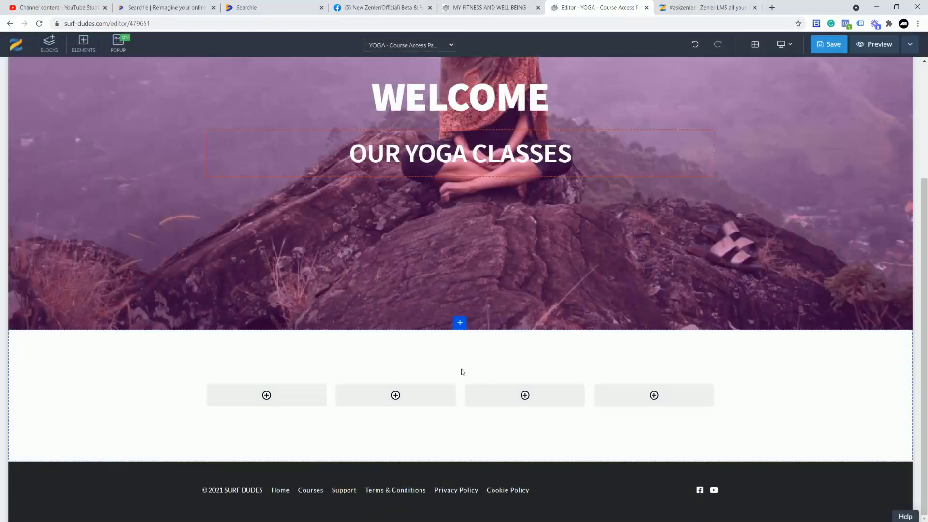
Place the library image of the woman meditating on a rock in the row's first and second columns.
left_click(268, 397)
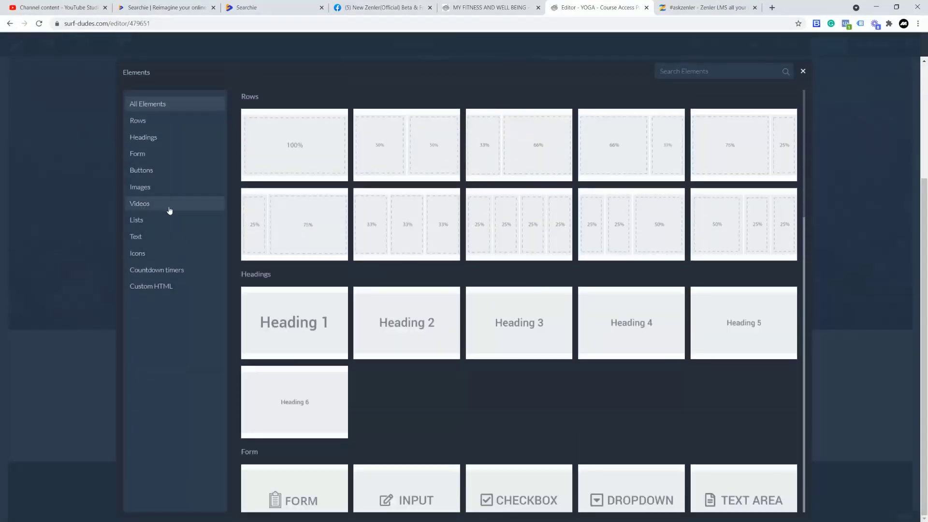
left_click(169, 210)
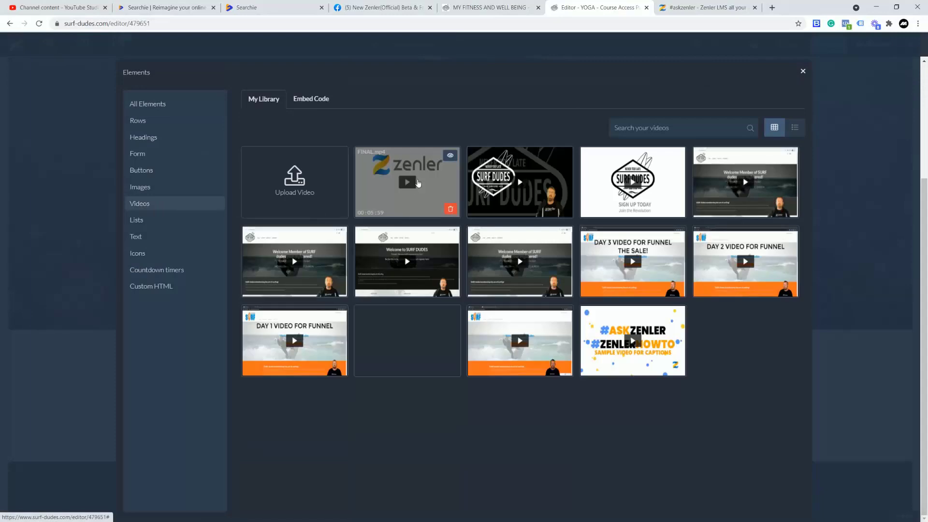
left_click(156, 187)
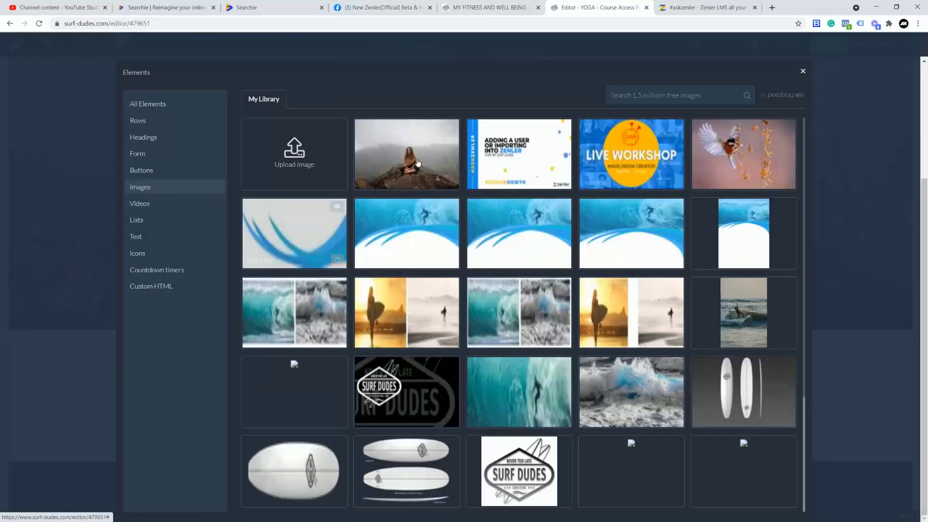
left_click(419, 164)
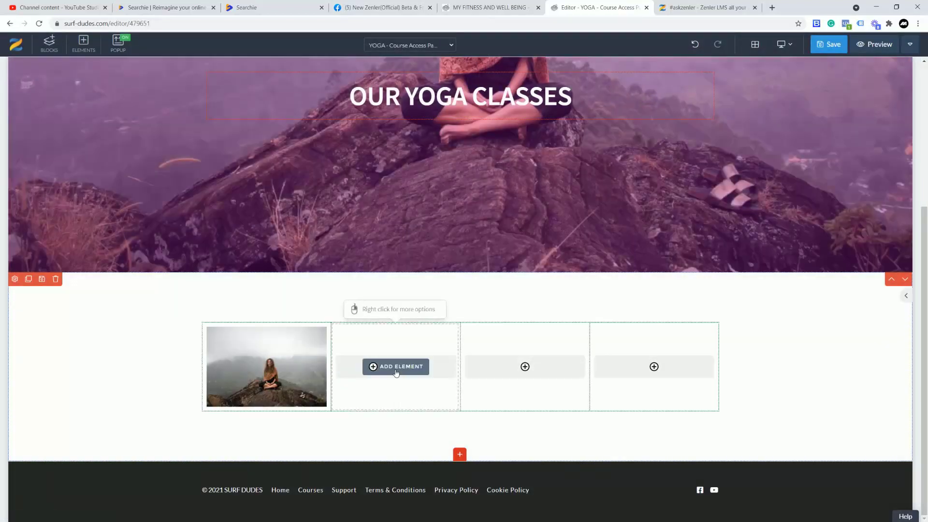
left_click(393, 374)
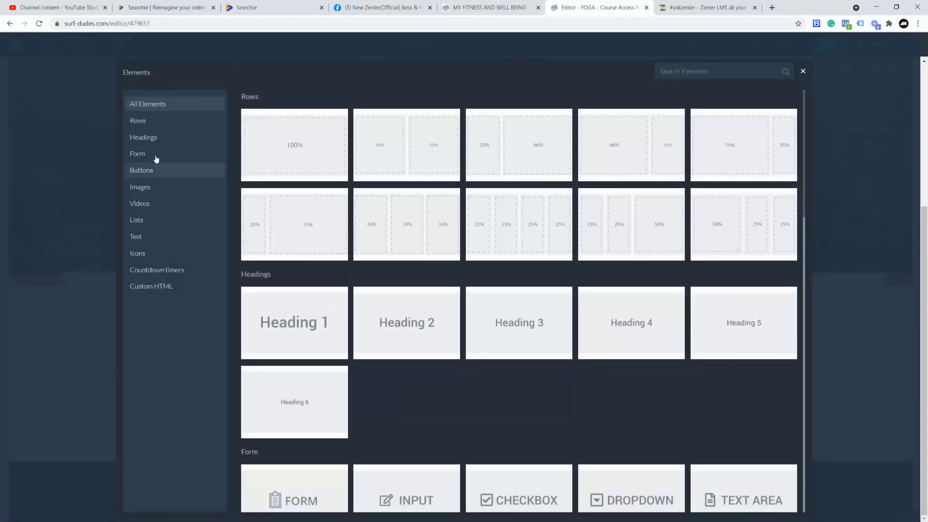
left_click(152, 190)
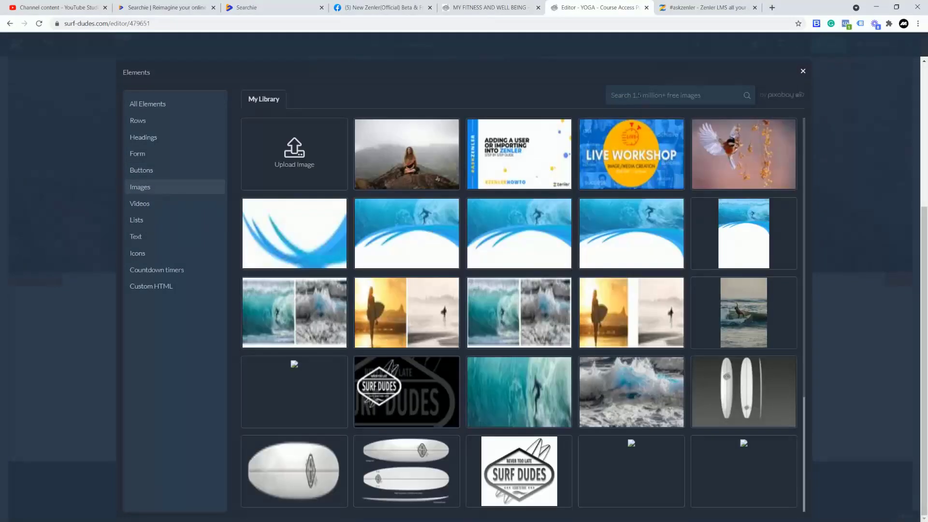
left_click(417, 182)
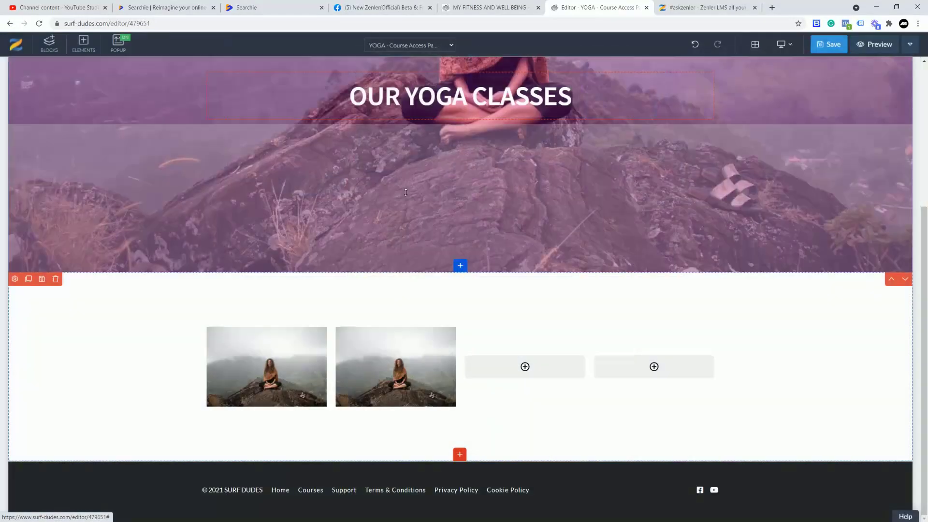
Clone the meditation image and move the copies so that the third and fourth columns each hold one.
left_click(386, 372)
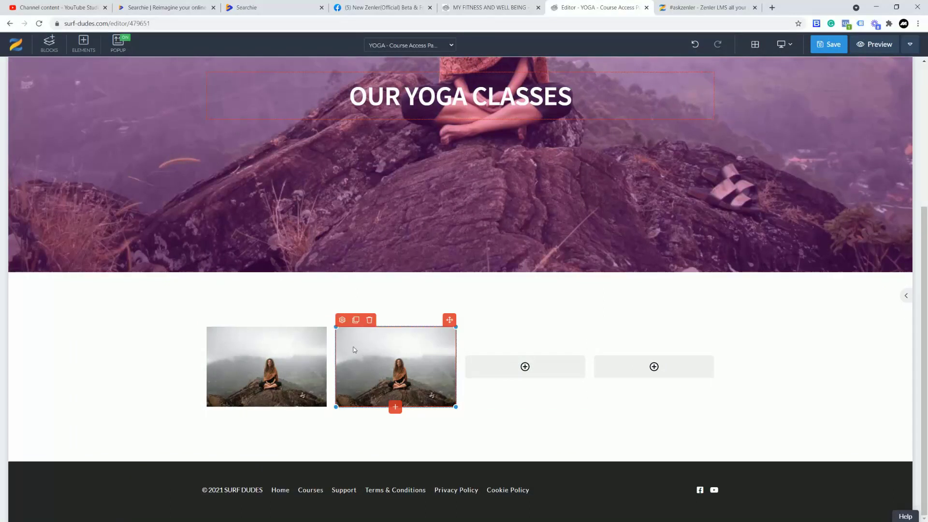
left_click(356, 318)
left_click_drag(449, 310, 525, 394)
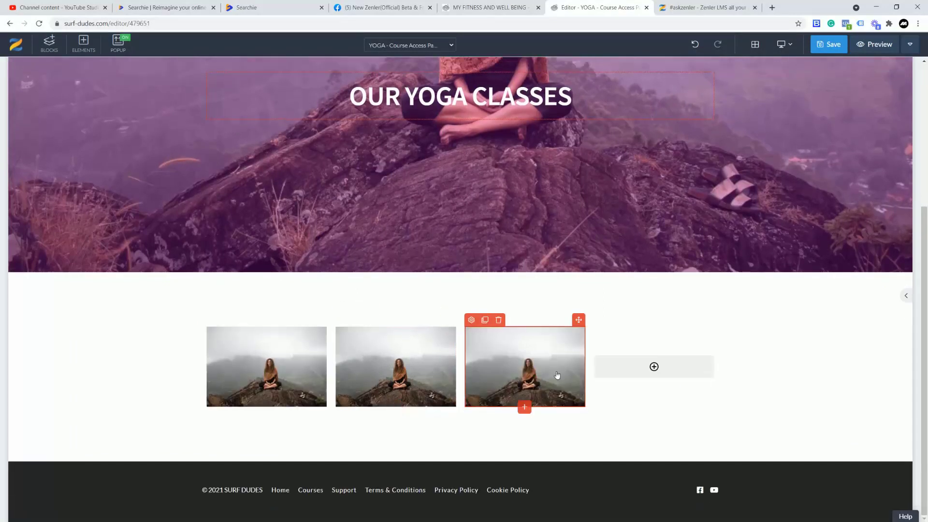
left_click(484, 319)
left_click_drag(579, 310, 590, 380)
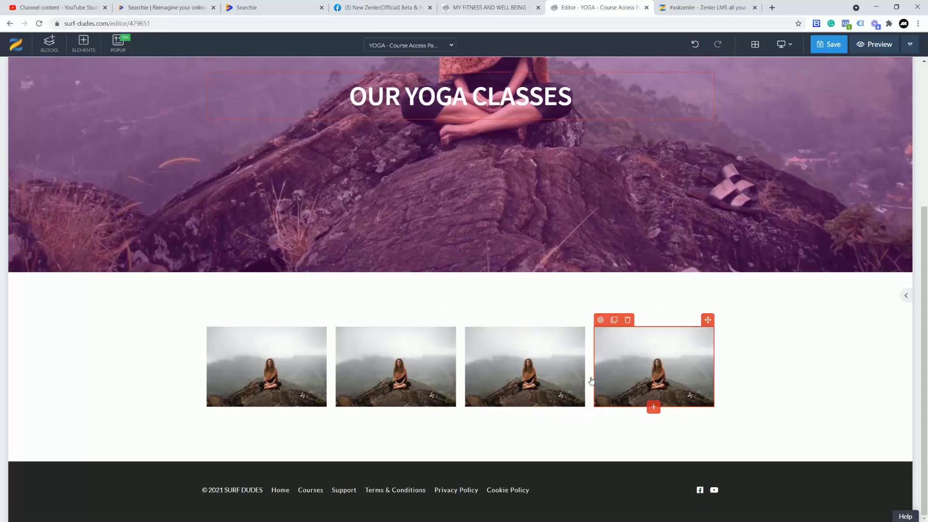
Add a regular paragraph text element beneath the first column's image.
left_click(283, 399)
left_click(271, 404)
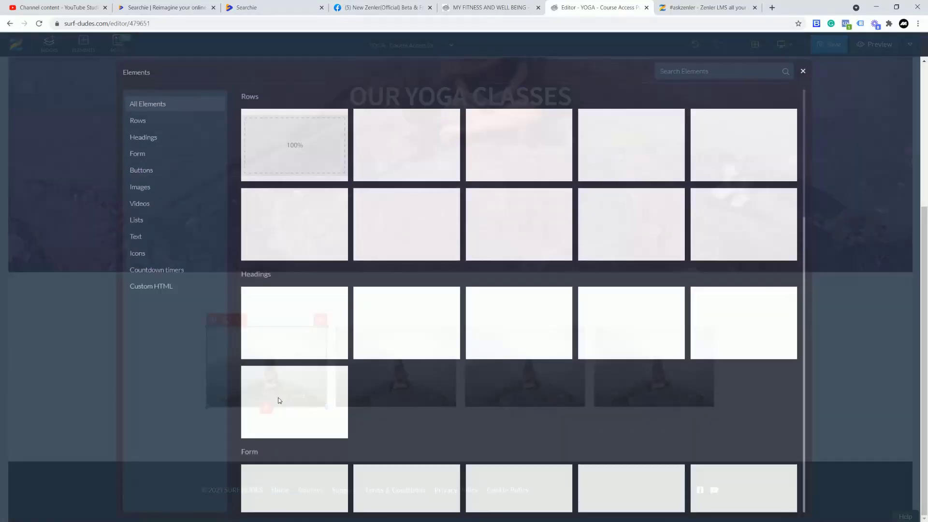
left_click(134, 237)
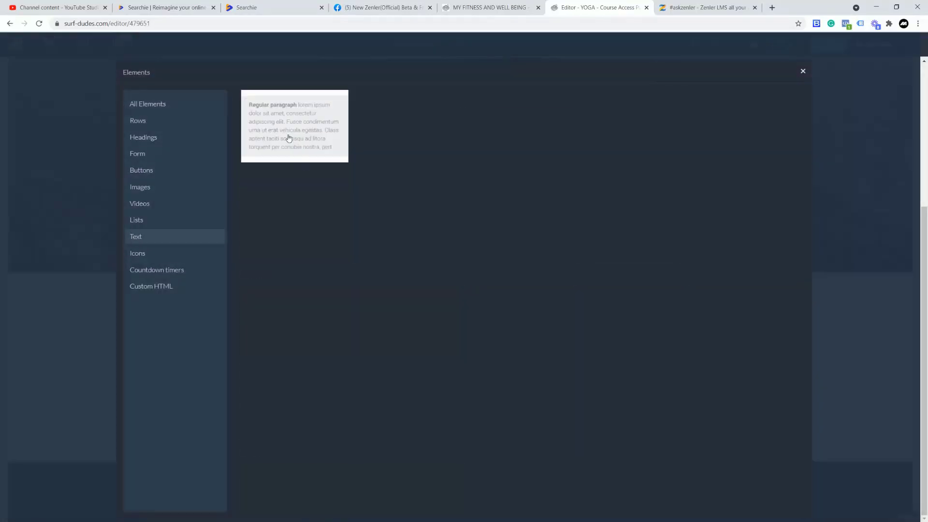
left_click(289, 138)
scroll(276, 415, "down", 2)
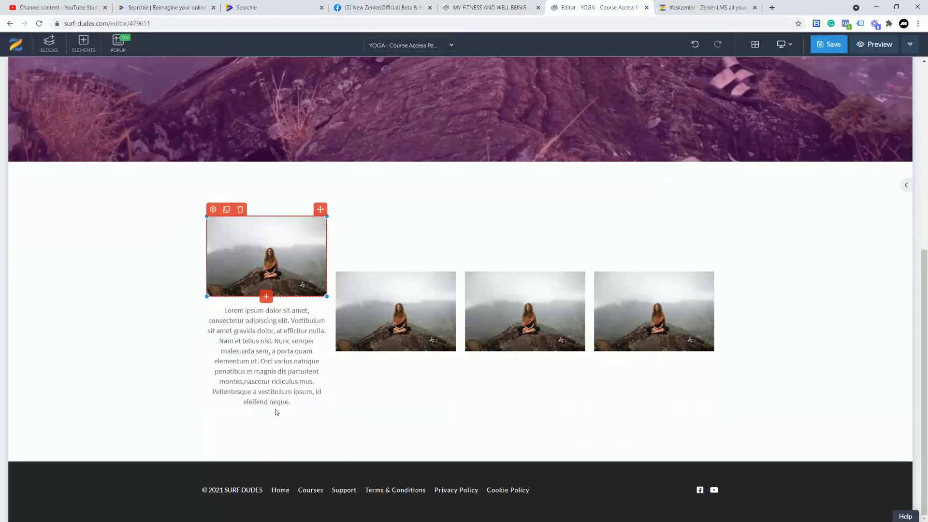
Clone the paragraph and place a copy beneath the image in each of the other three columns.
left_click(270, 371)
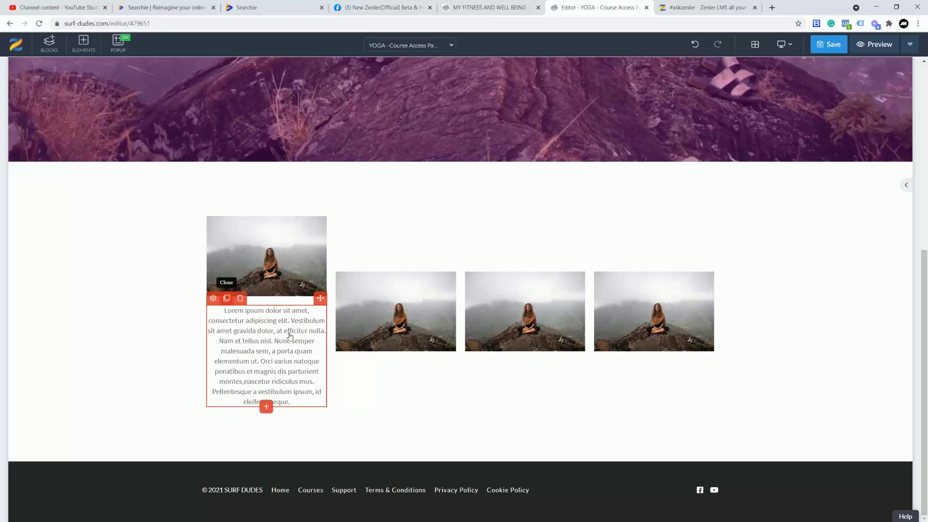
left_click_drag(320, 298, 374, 411)
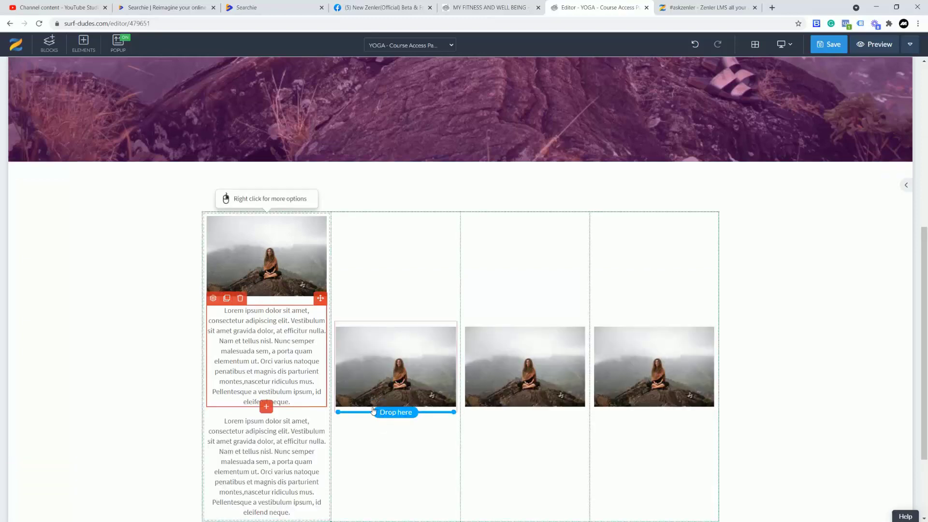
left_click_drag(410, 365, 409, 366)
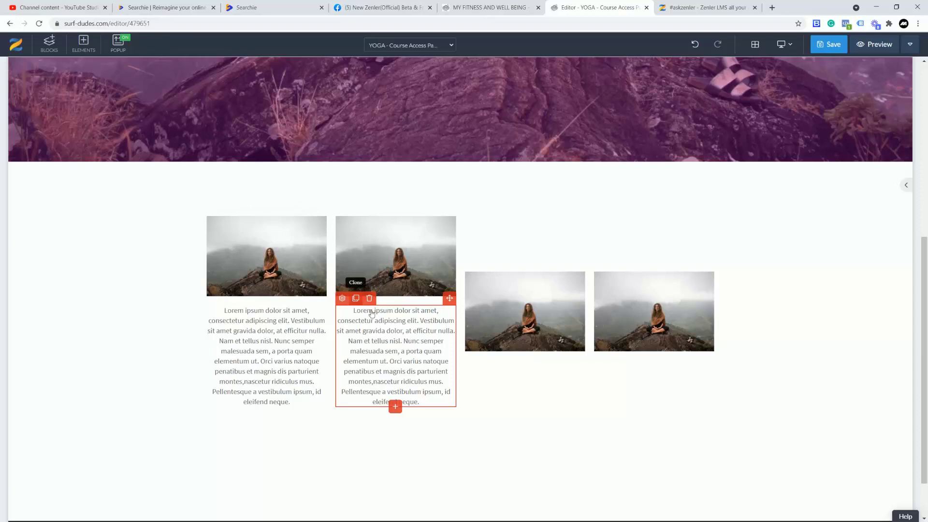
left_click_drag(450, 298, 518, 404)
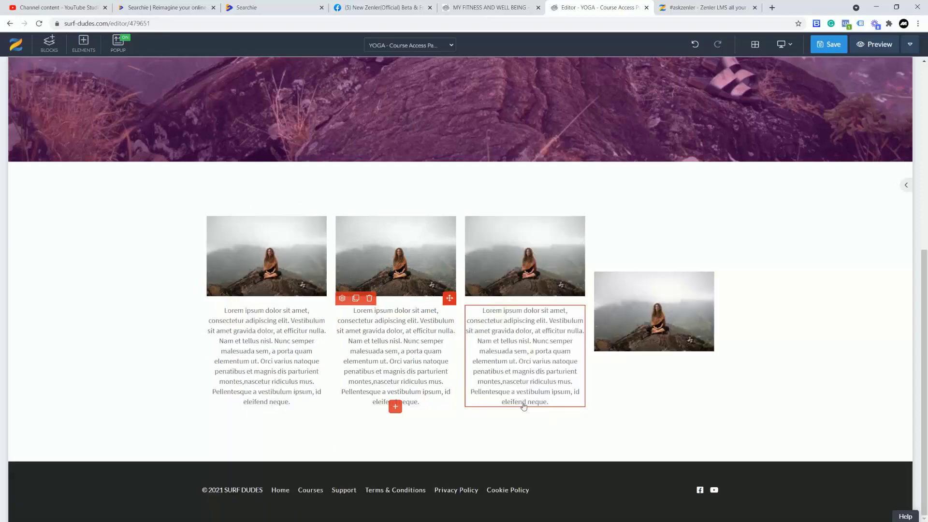
left_click(485, 298)
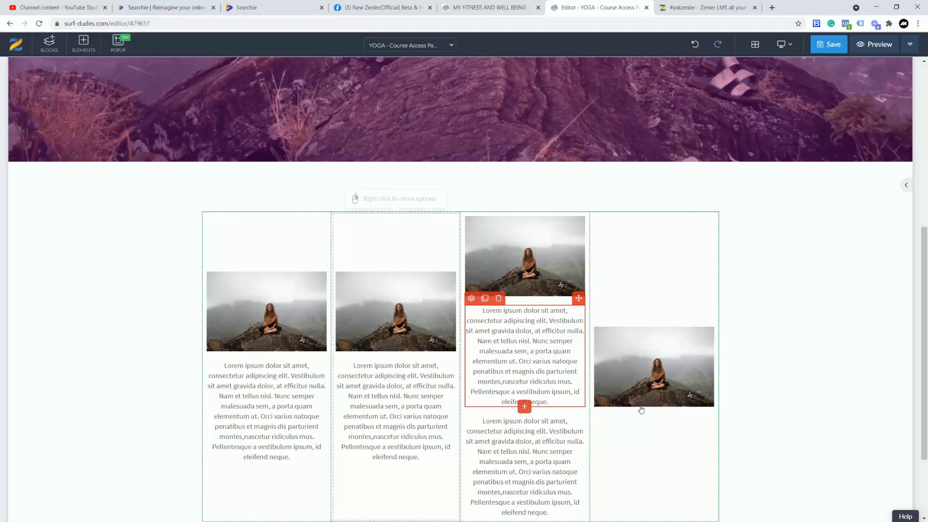
left_click_drag(579, 298, 650, 409)
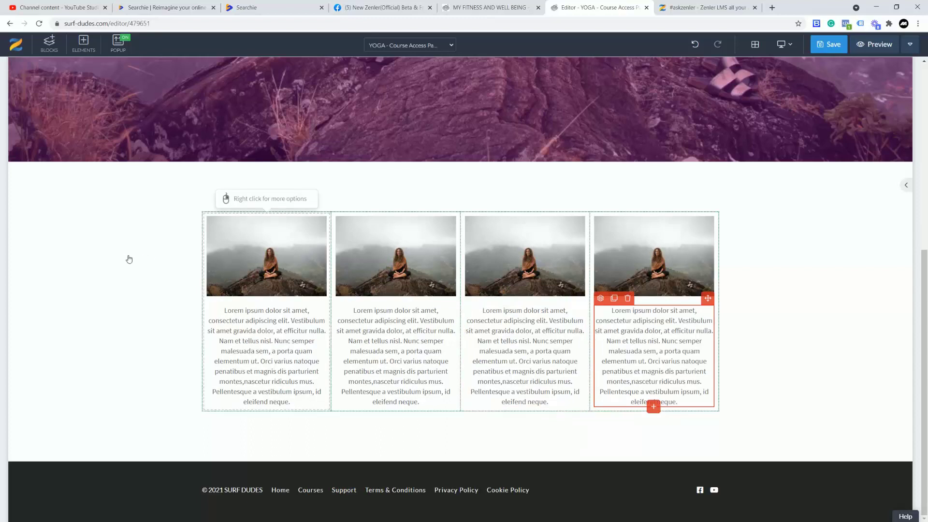
Set the four-column block's background colour to a very pale pink-purple.
left_click(15, 168)
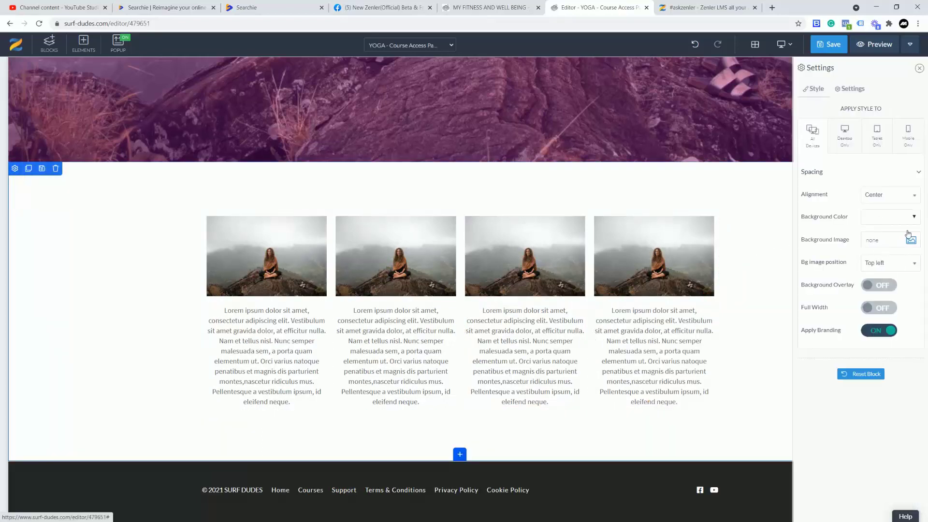
left_click(915, 219)
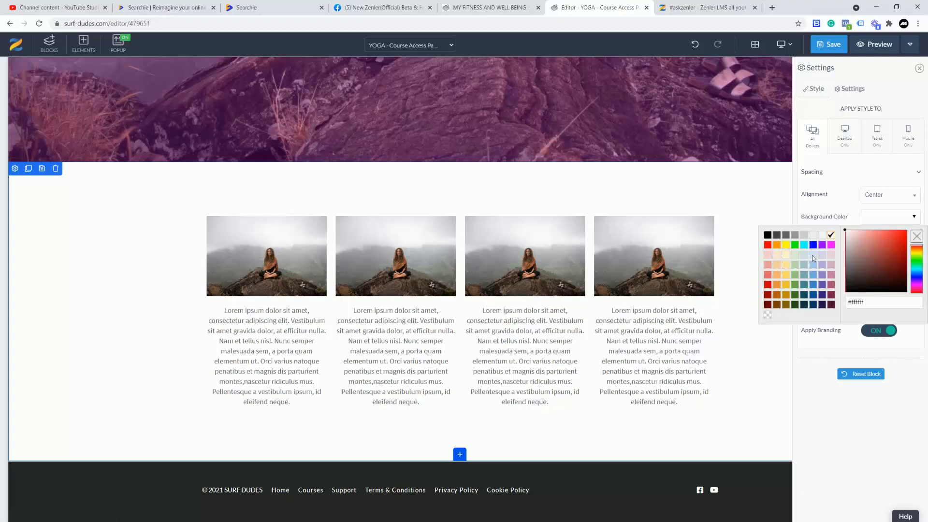
left_click_drag(915, 279, 915, 286)
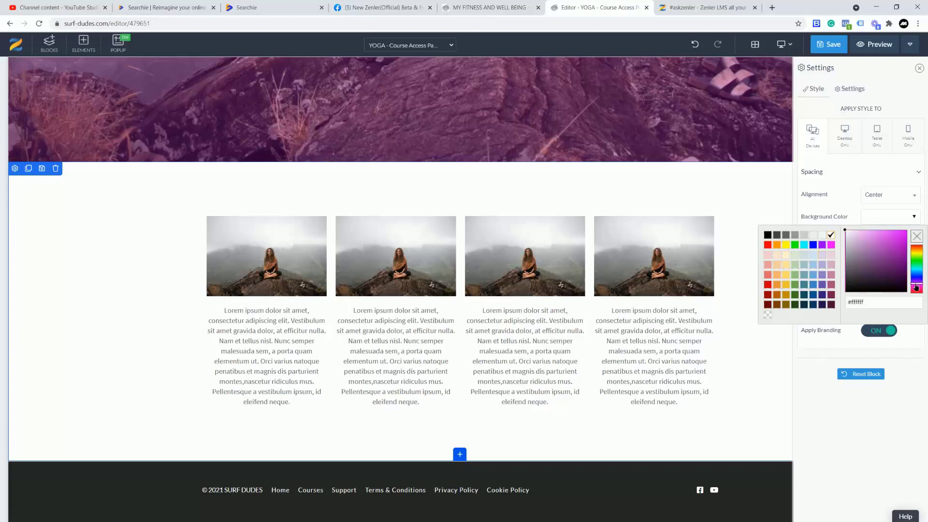
left_click(858, 233)
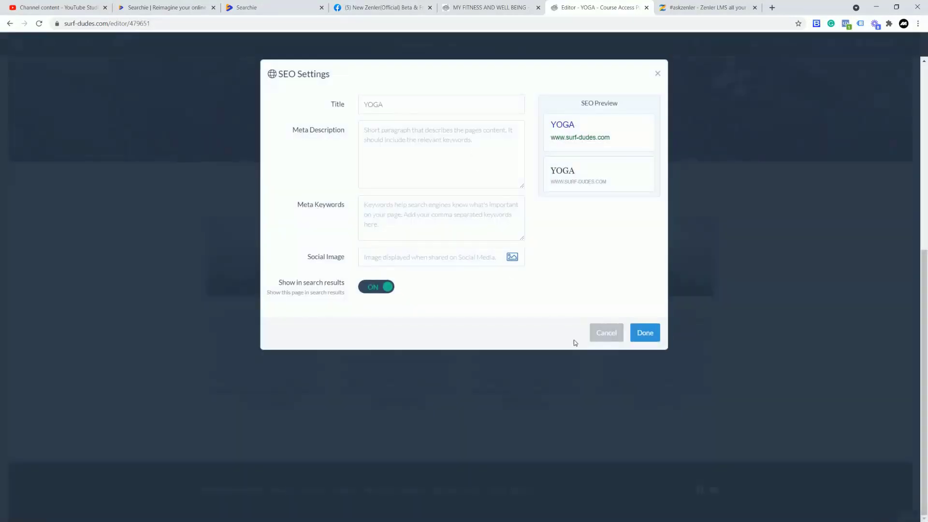
Accept the SEO settings with the title YOGA and save the course access page.
left_click(645, 332)
scroll(613, 237, "up", 2)
scroll(611, 233, "up", 5)
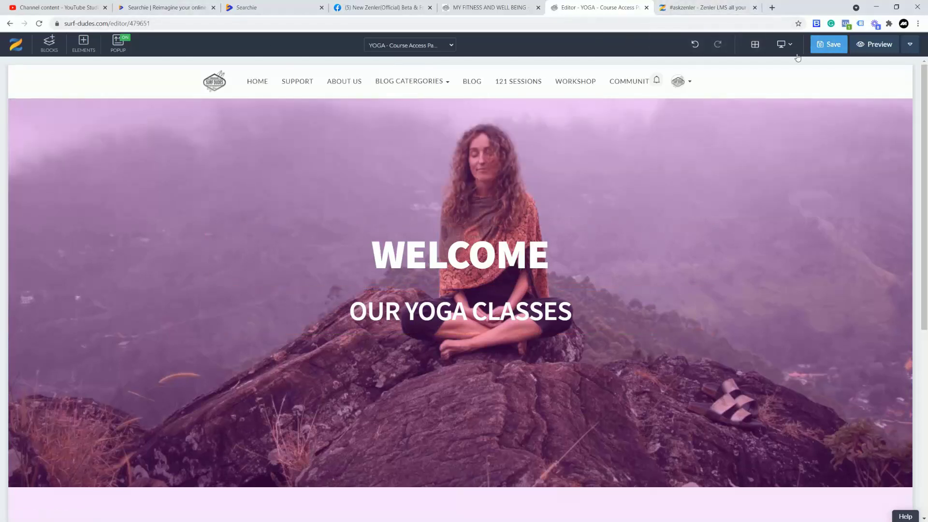
left_click(829, 46)
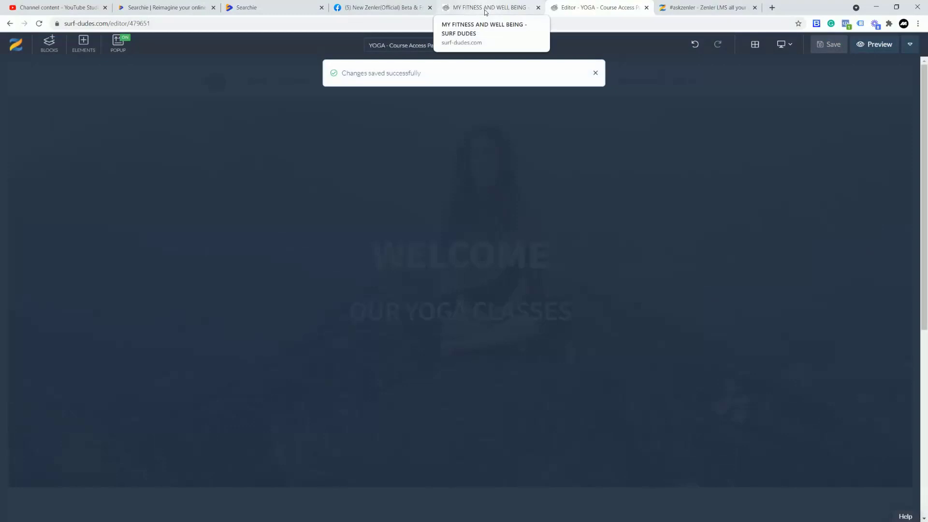
Return to the Zenler admin's course list and open the MEDIATION course.
left_click(483, 9)
left_click(151, 50)
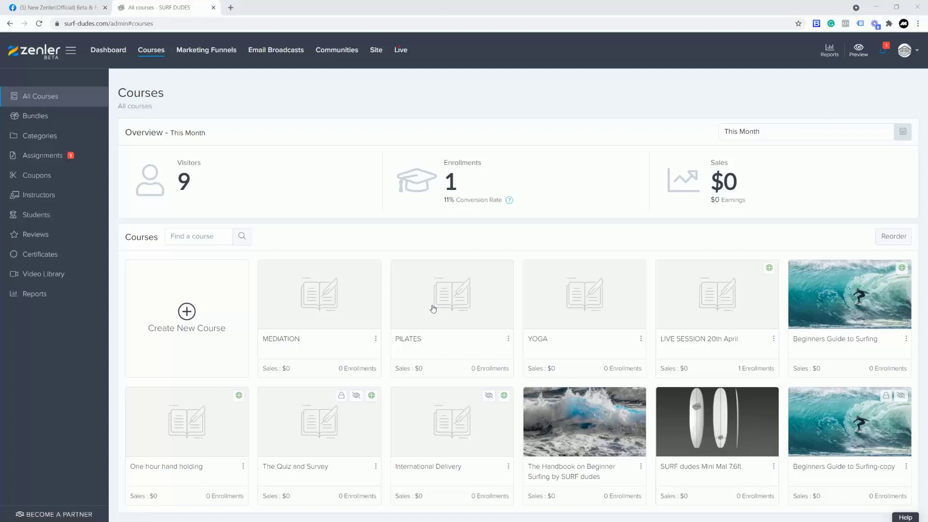
left_click(314, 297)
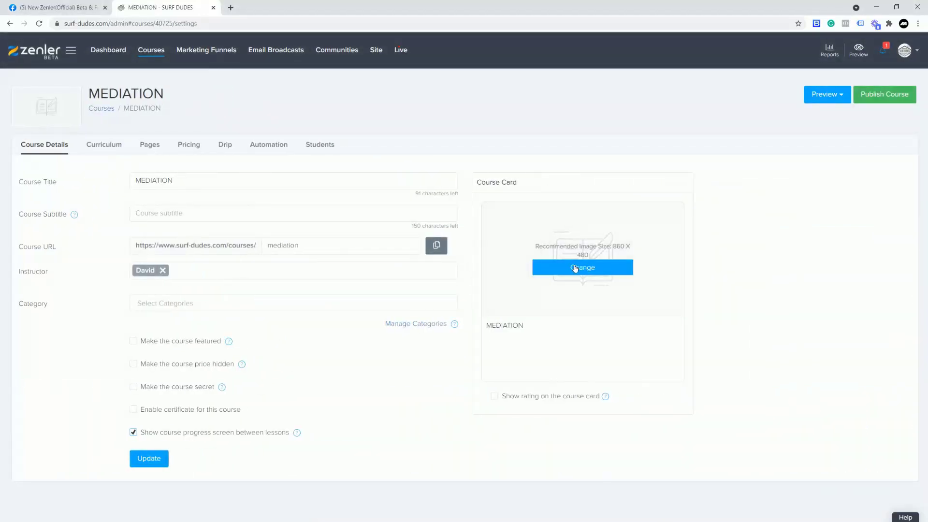
Open the course card's image file picker, cancel it, and show the MEDIATION course's pages.
left_click(580, 275)
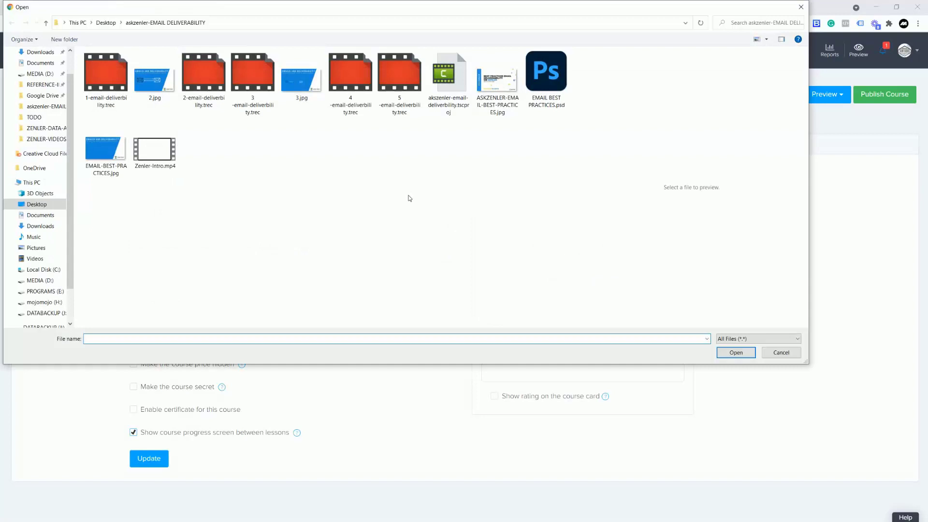
left_click(781, 352)
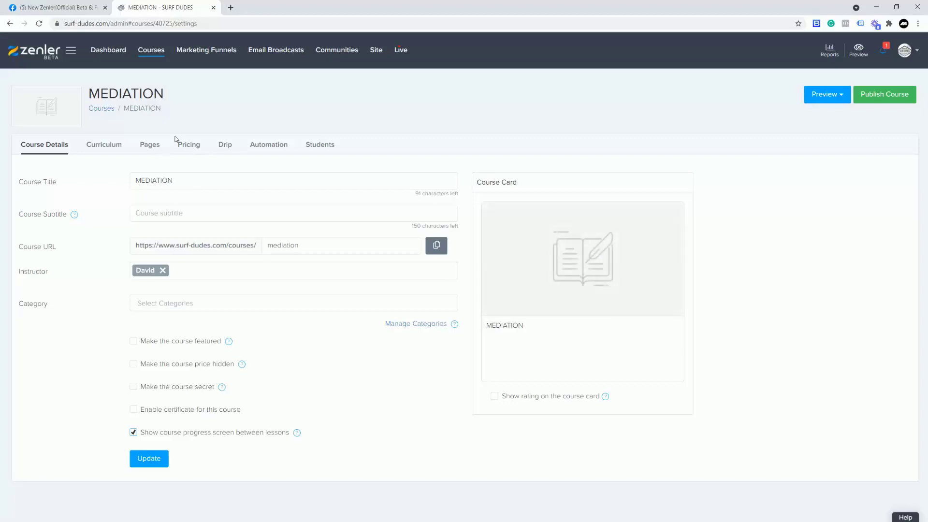
left_click(150, 145)
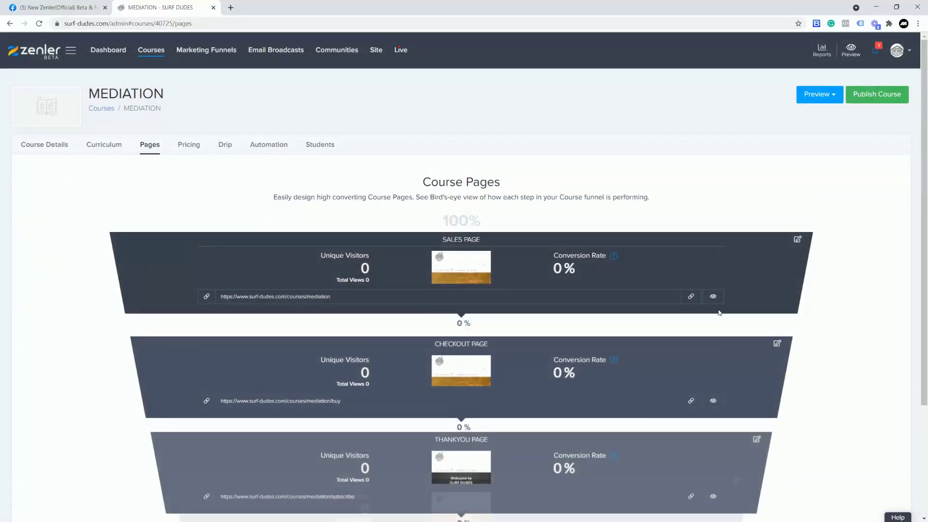
Open the MY FITNESS AND WELL BEING bundle from the bundles list and view its pages and contents.
scroll(733, 313, "down", 2)
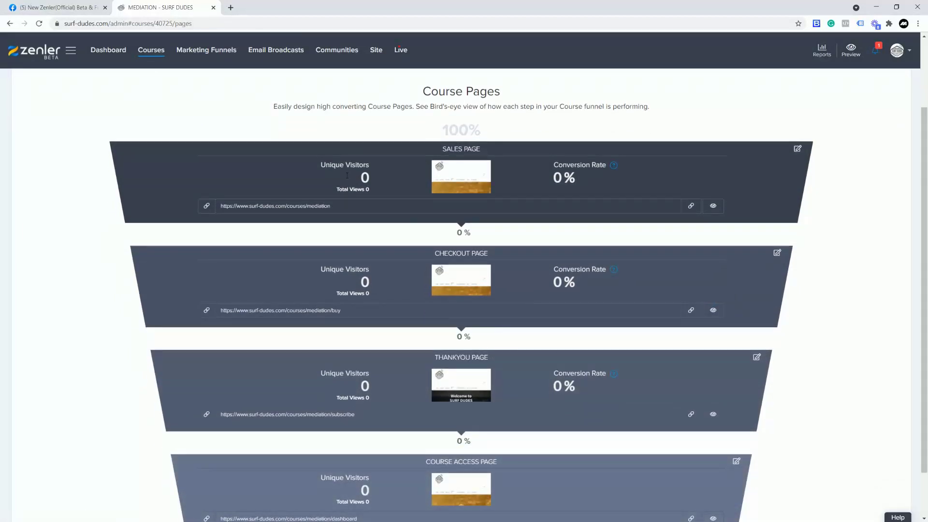
left_click(145, 54)
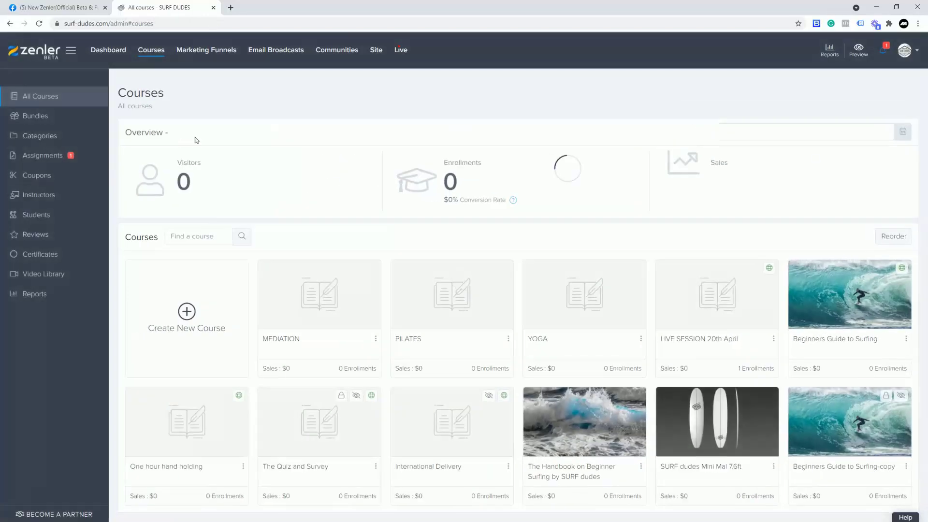
left_click(35, 116)
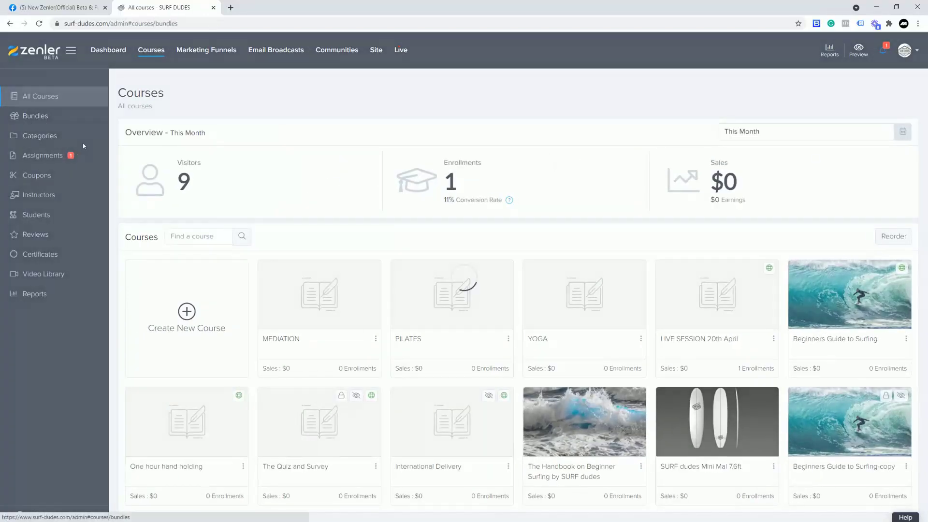
left_click(319, 187)
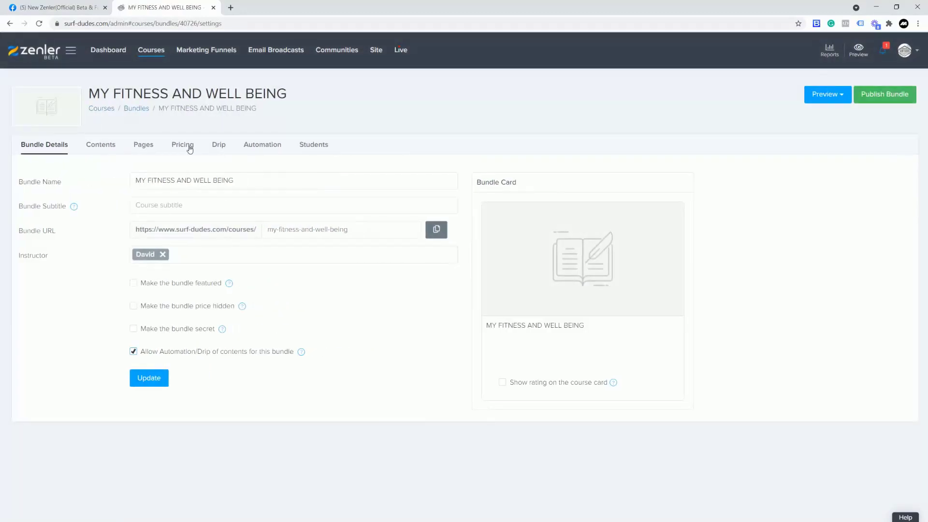
left_click(143, 146)
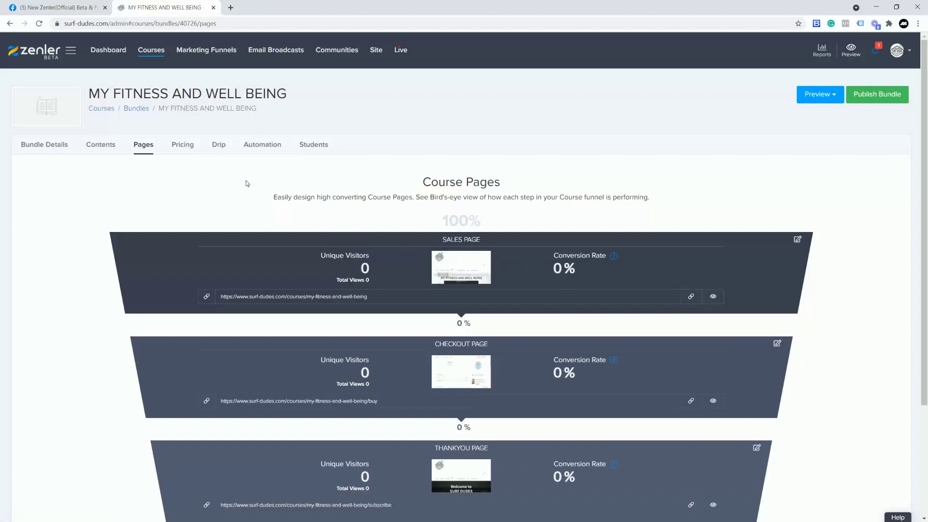
left_click(108, 152)
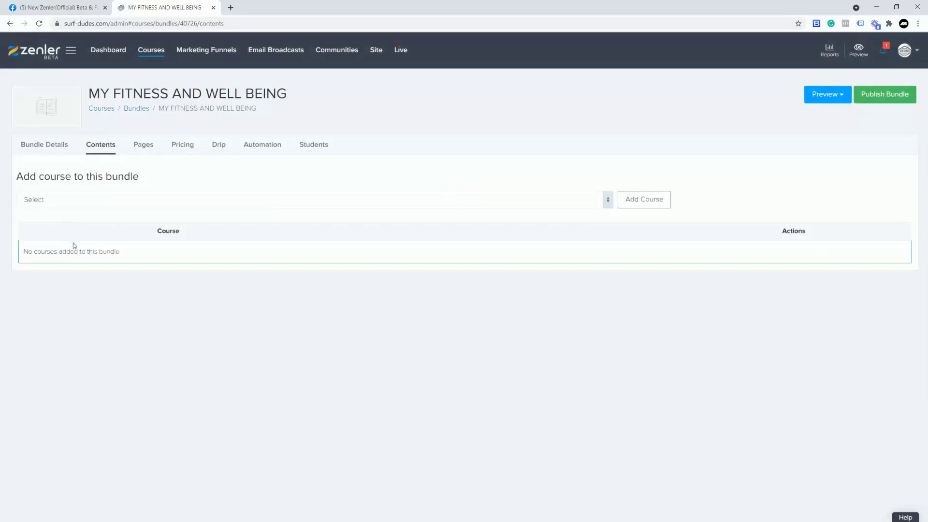
Return to the course list and open the MEDIATION course's pages.
left_click(150, 55)
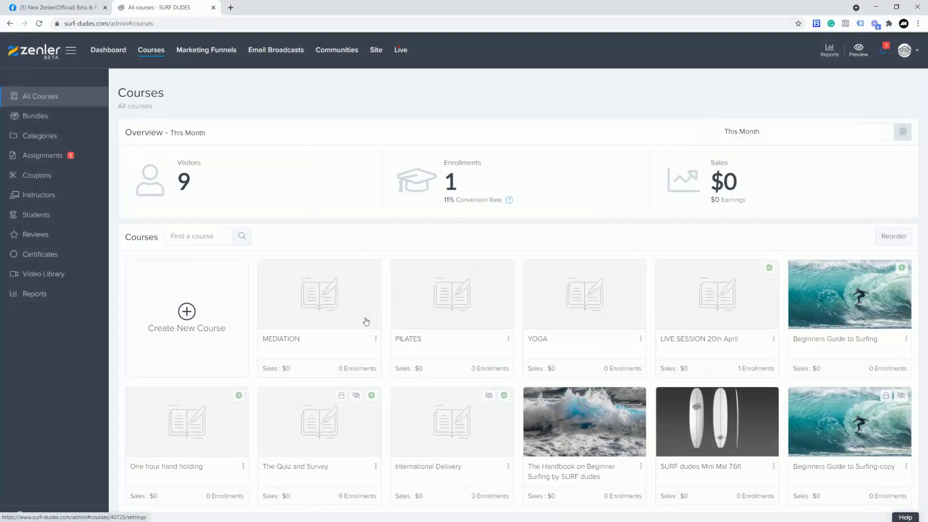
left_click(316, 301)
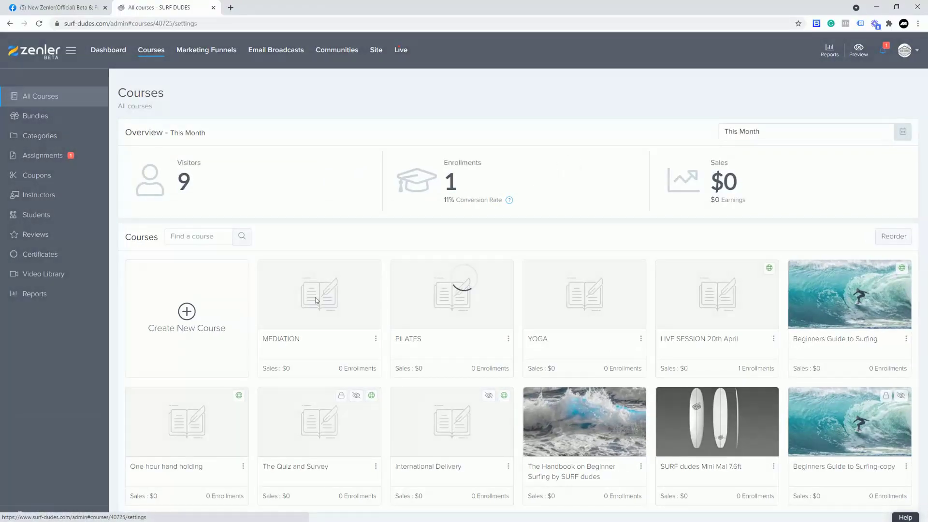
left_click(150, 144)
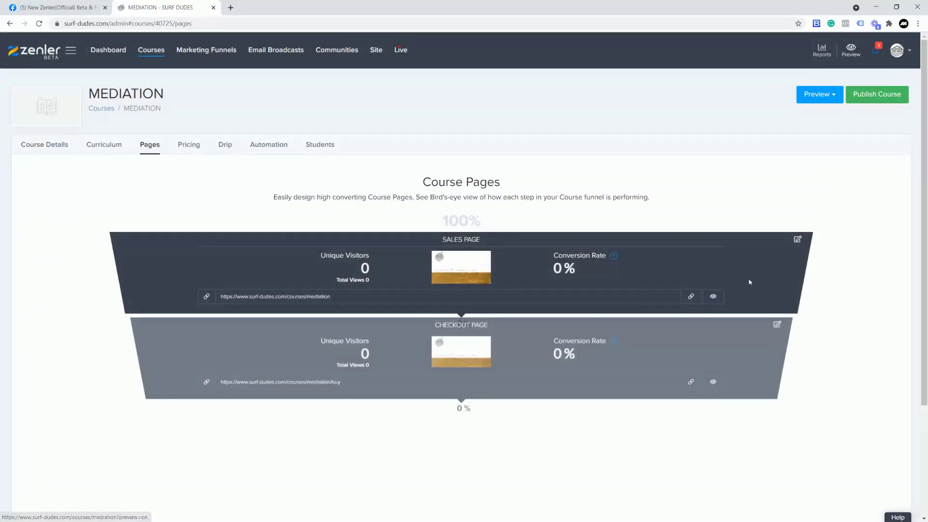
Preview the MEDIATION sales page, test its JOIN THE FUN link to the bundle page, and close the preview.
left_click(712, 293)
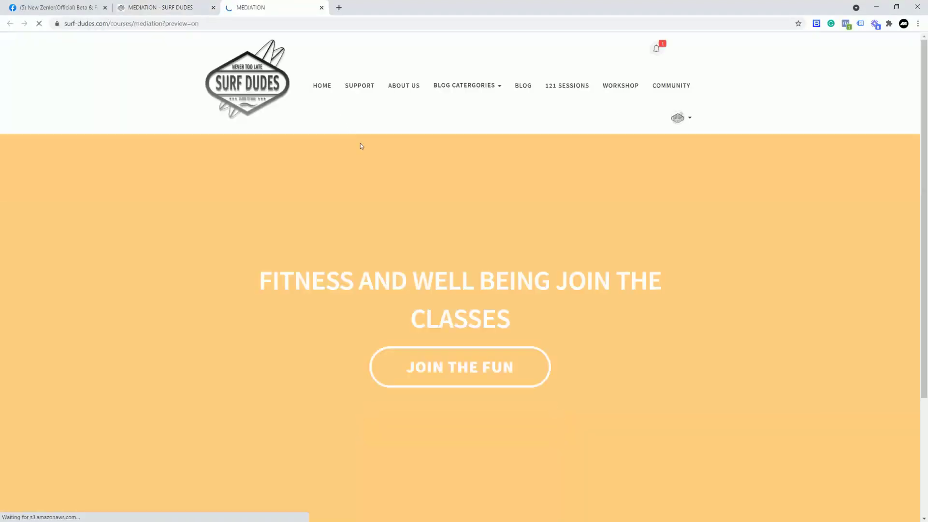
scroll(687, 289, "down", 2)
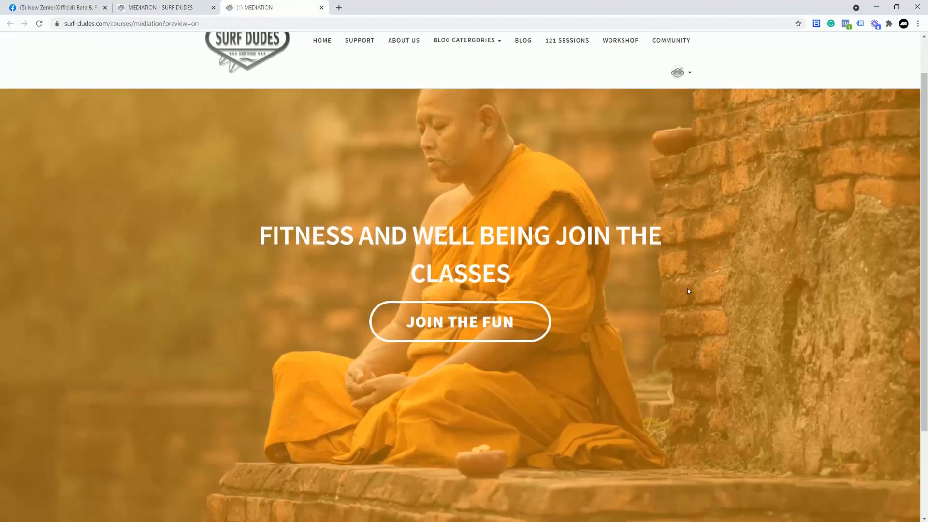
scroll(688, 291, "down", 1)
scroll(688, 290, "up", 1)
scroll(652, 240, "up", 1)
left_click(443, 327)
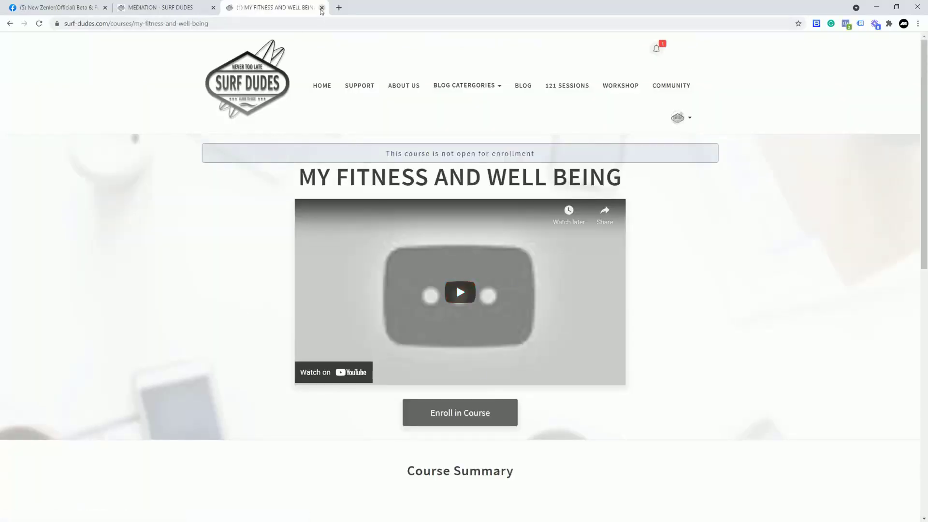
left_click(322, 8)
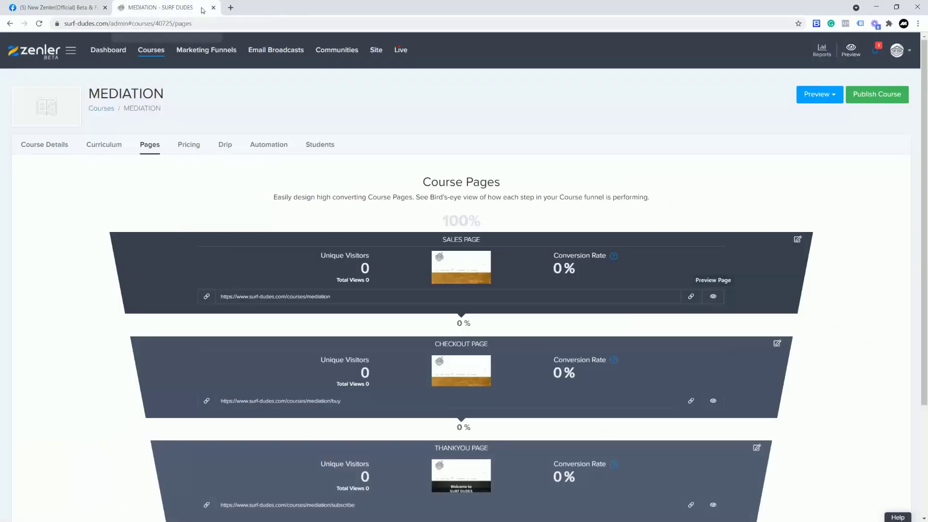
Preview the MEDIATION course's checkout page and its thank-you page, closing each preview.
left_click(713, 401)
scroll(552, 252, "down", 3)
scroll(540, 242, "up", 3)
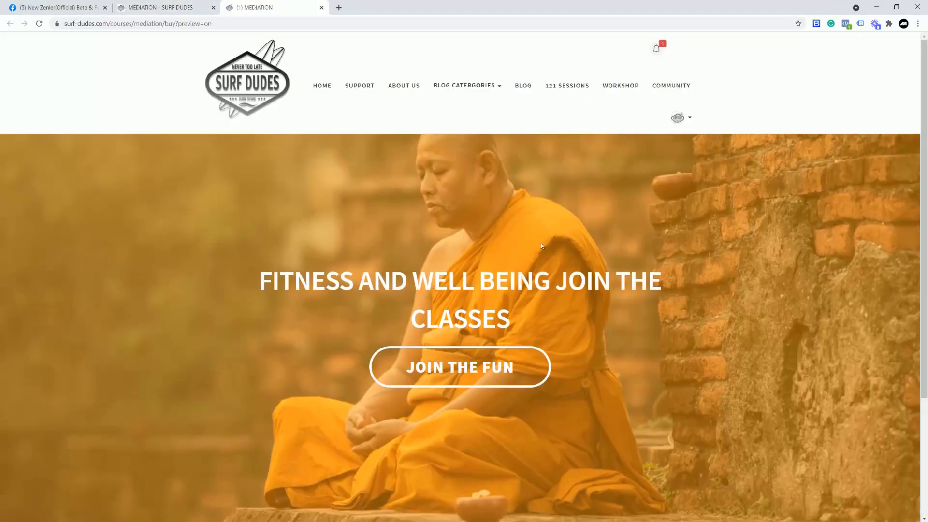
left_click(322, 8)
scroll(540, 316, "down", 3)
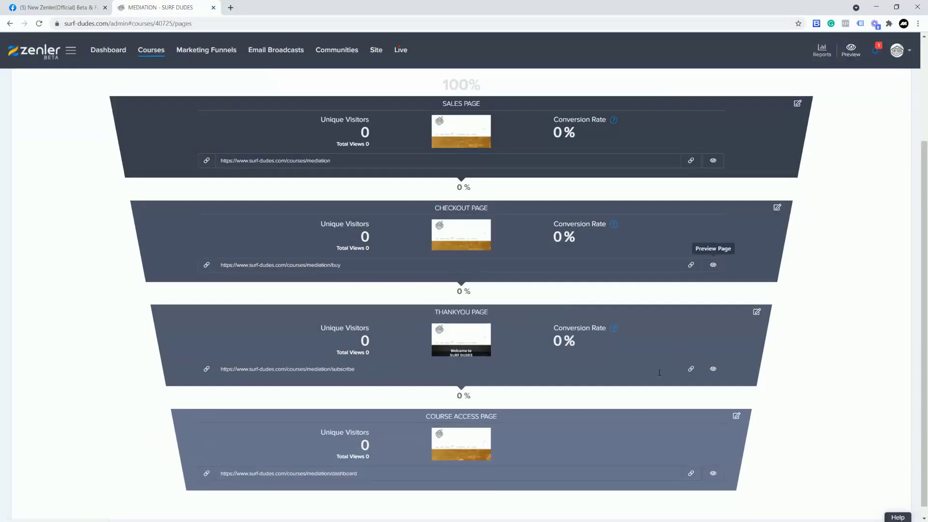
left_click(713, 370)
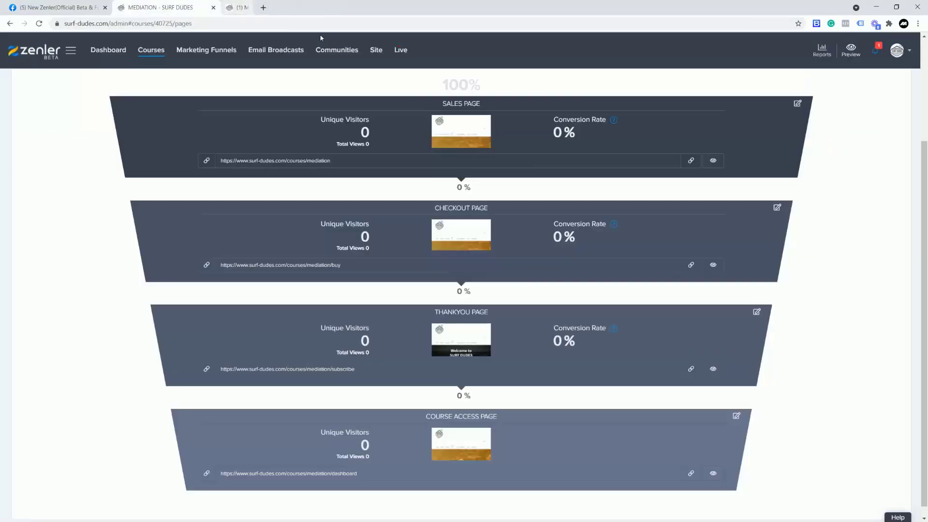
left_click(322, 7)
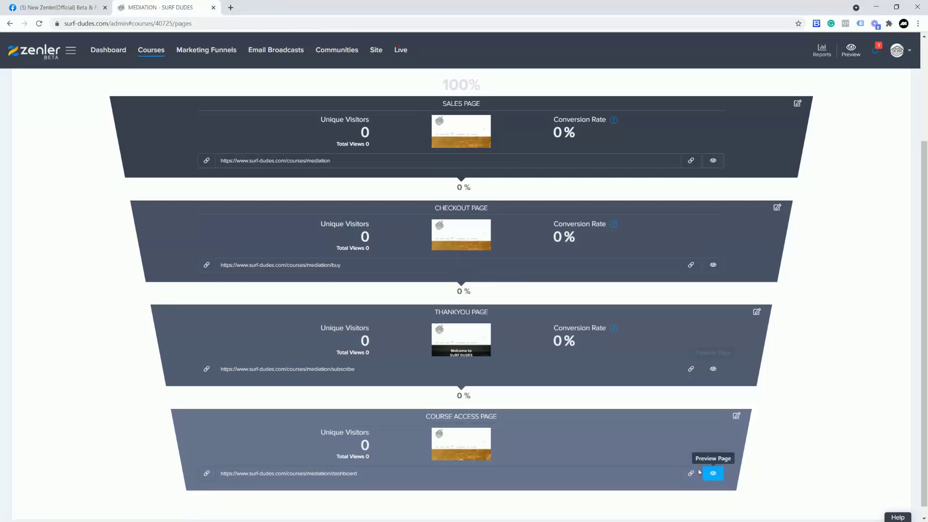
Preview the MEDIATION course access page down to its footer, and return to the course's pages.
left_click(713, 474)
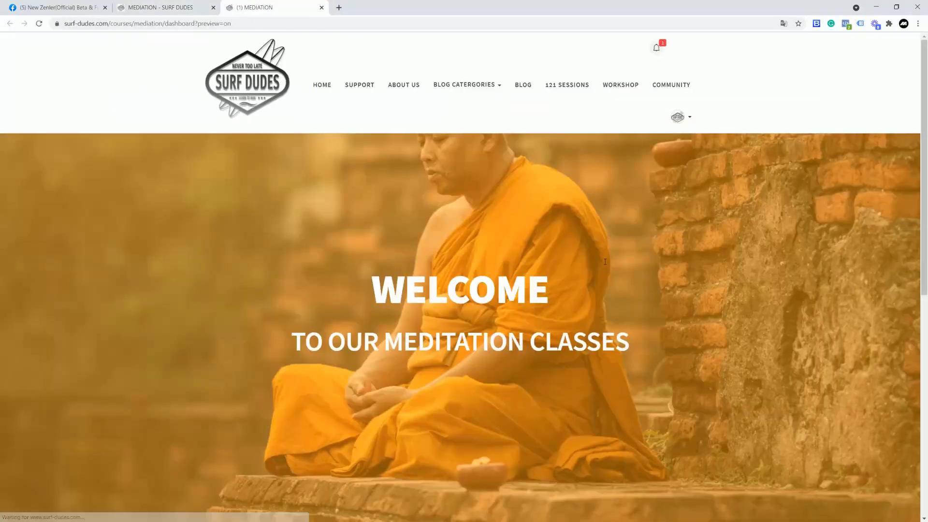
scroll(585, 270, "down", 9)
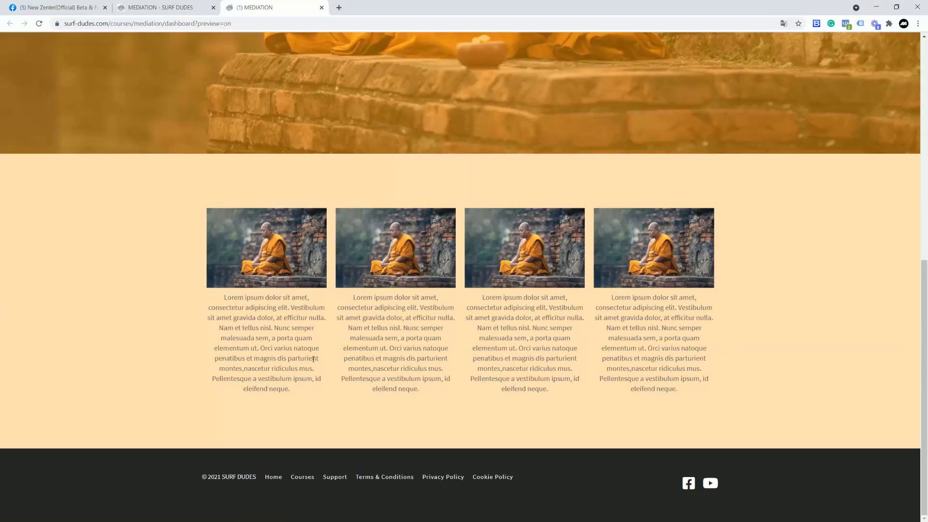
scroll(531, 265, "up", 10)
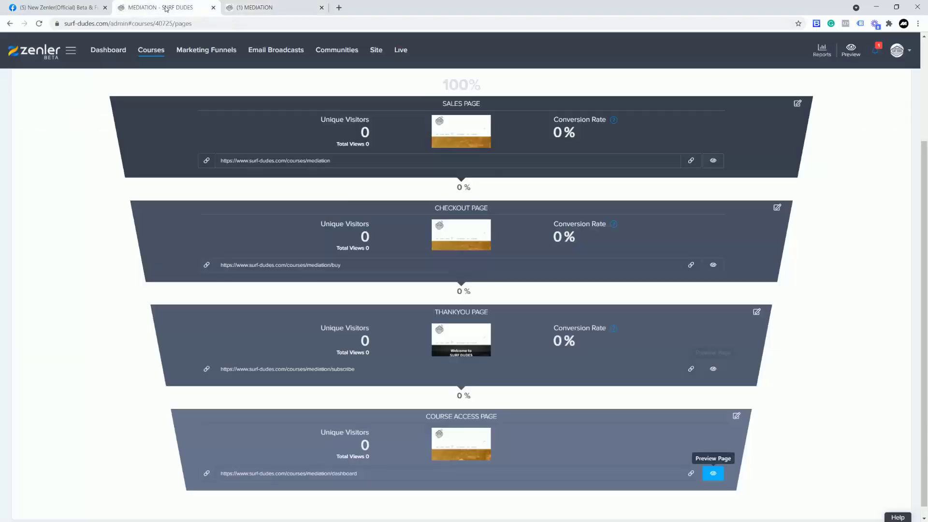
left_click(168, 8)
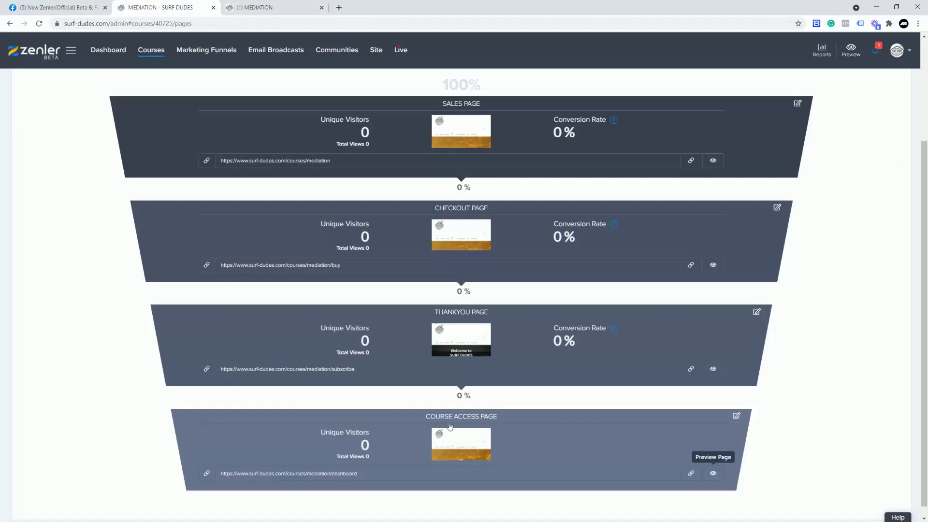
Open the PILATES course's pages, preview its sales page, and close the previews.
left_click(150, 50)
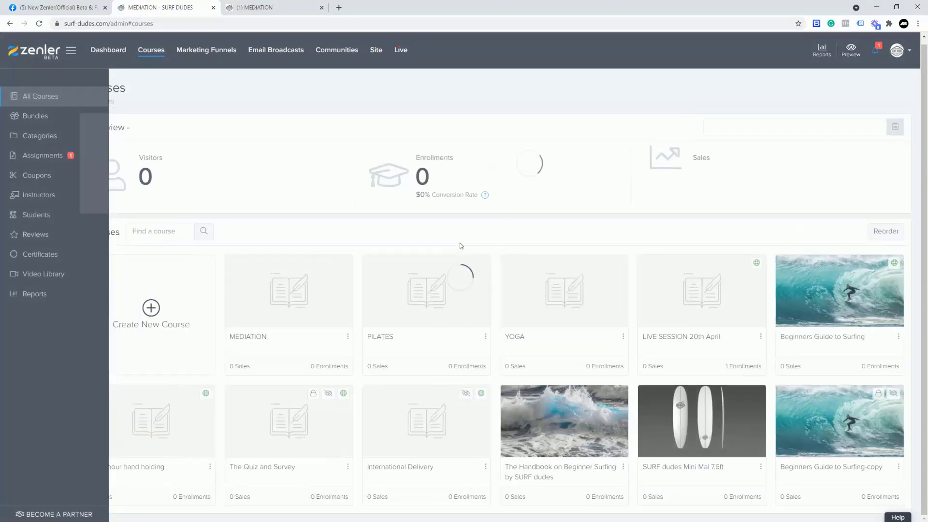
left_click(441, 309)
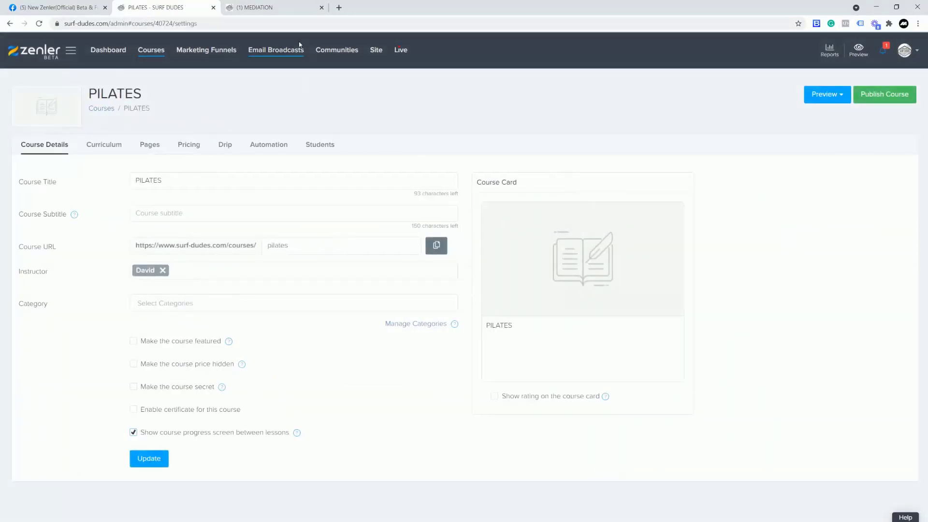
left_click(322, 8)
left_click(151, 144)
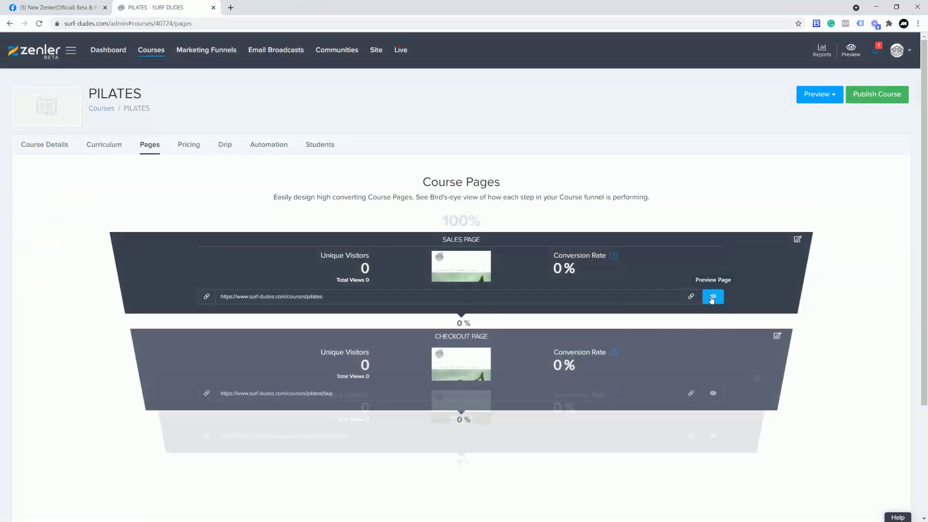
left_click(712, 297)
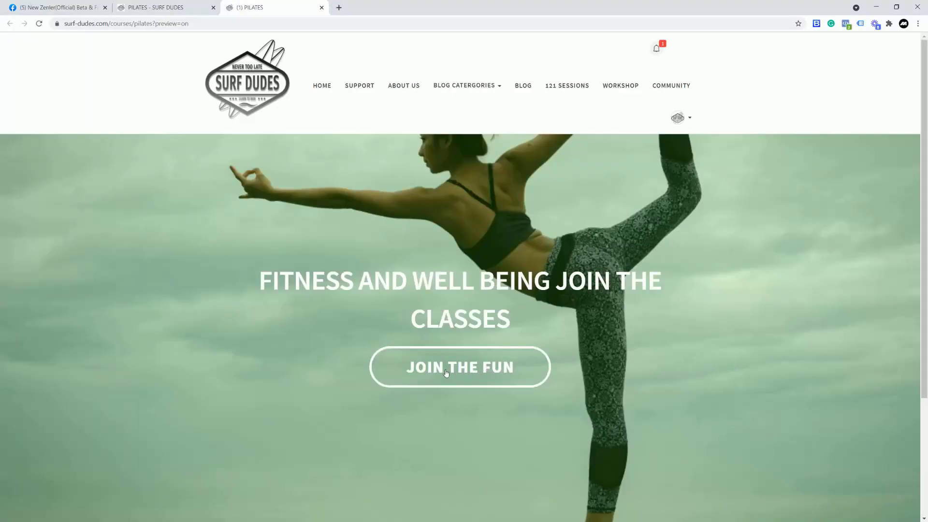
left_click(321, 8)
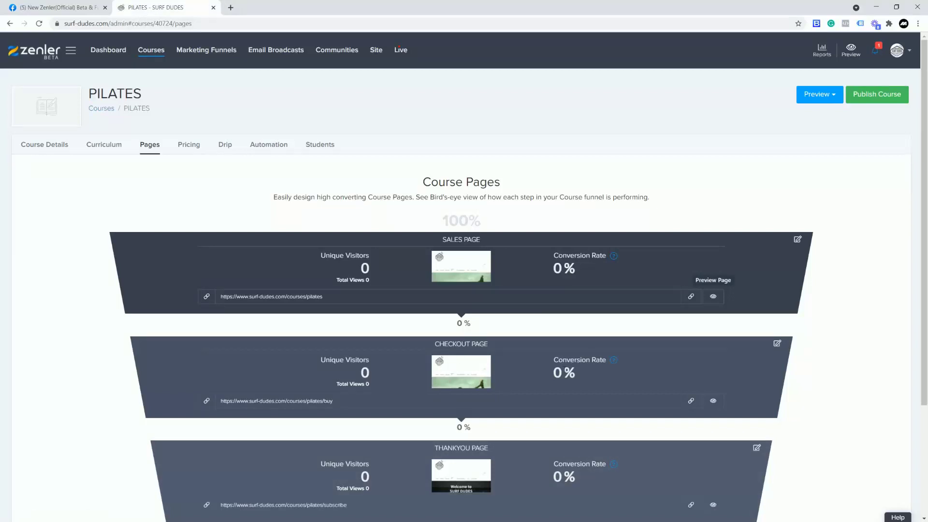
Preview the PILATES course access page, review its banner and four-column block, and close the preview.
scroll(545, 359, "down", 3)
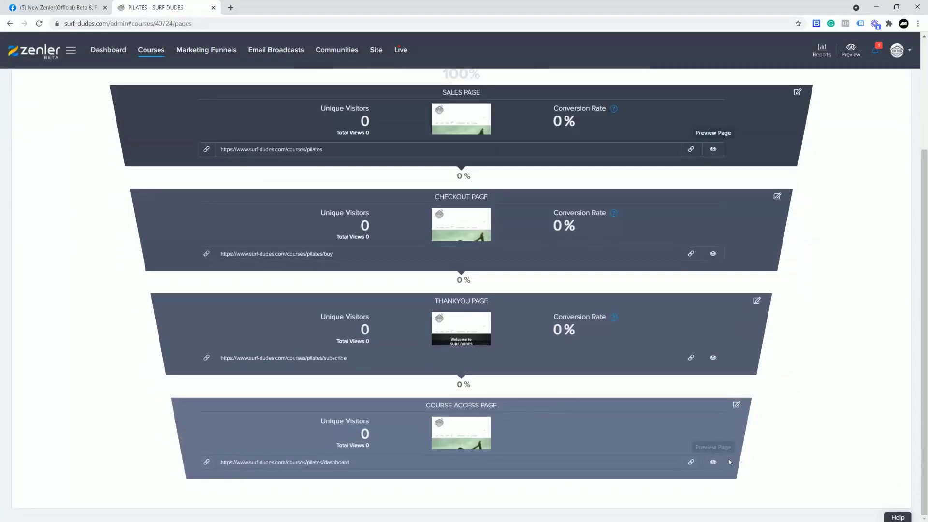
left_click(713, 461)
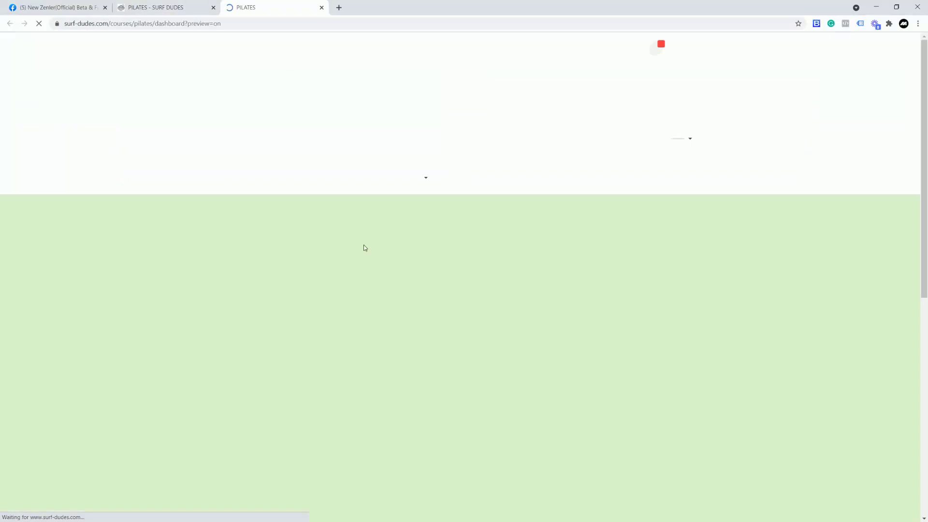
scroll(640, 320, "down", 8)
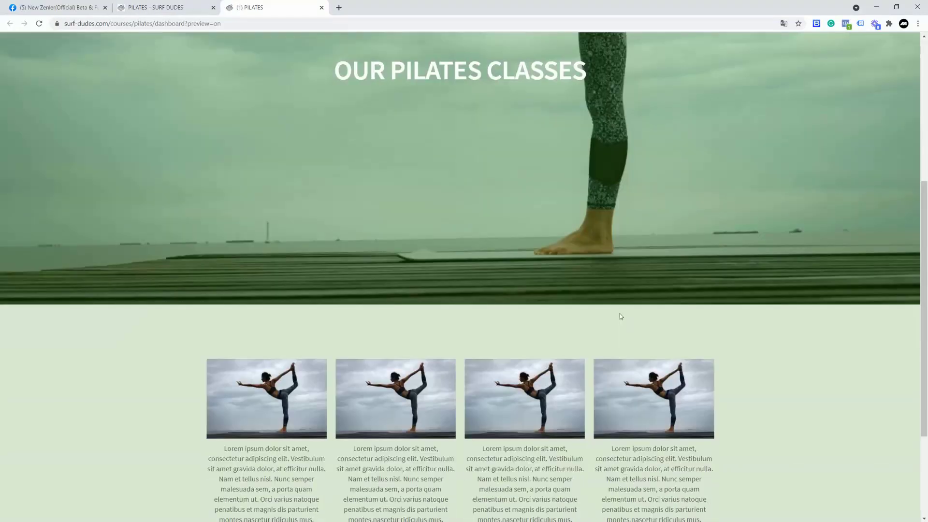
scroll(456, 172, "up", 6)
left_click(323, 7)
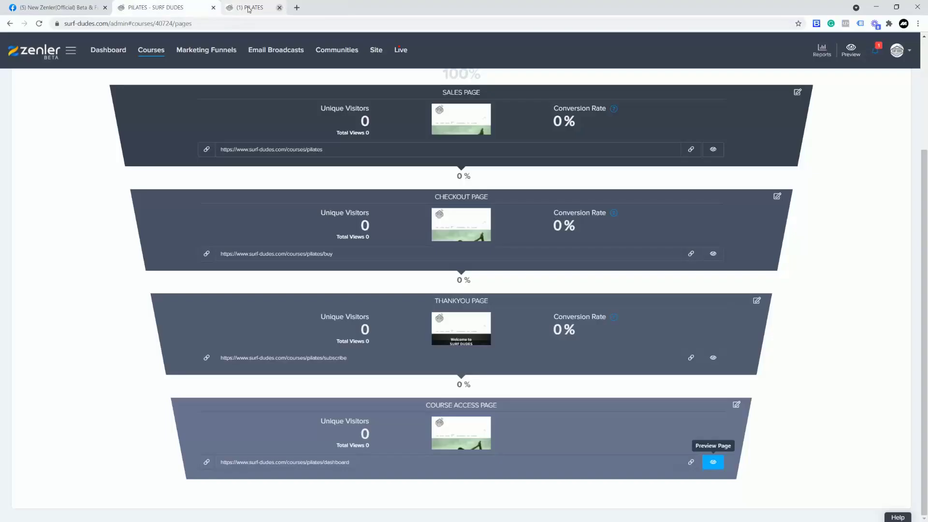
Open the YOGA course's pages, preview its sales page, close the preview, and show the course access page entry.
left_click(160, 53)
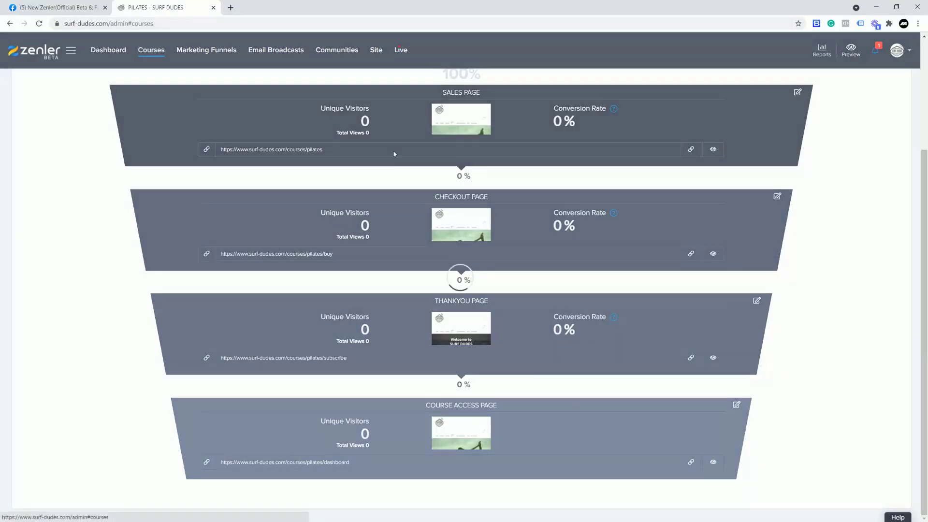
left_click(539, 310)
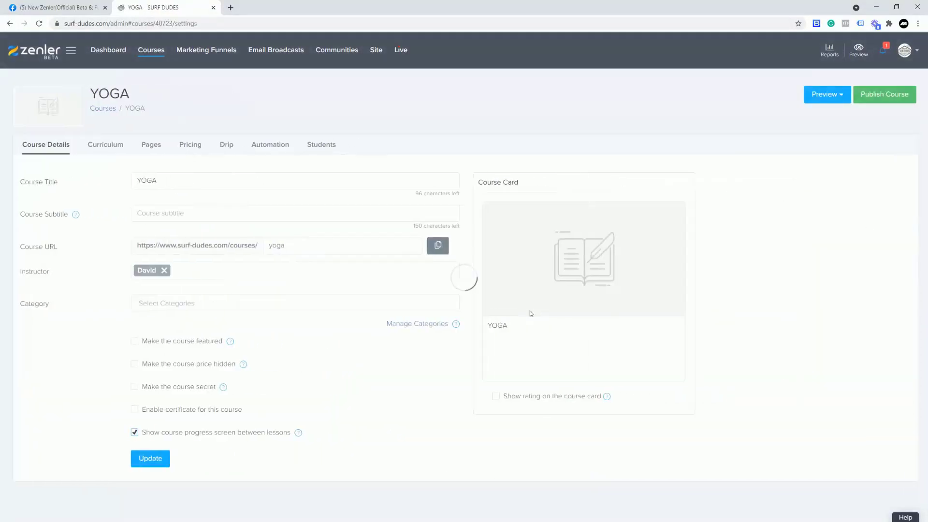
left_click(147, 148)
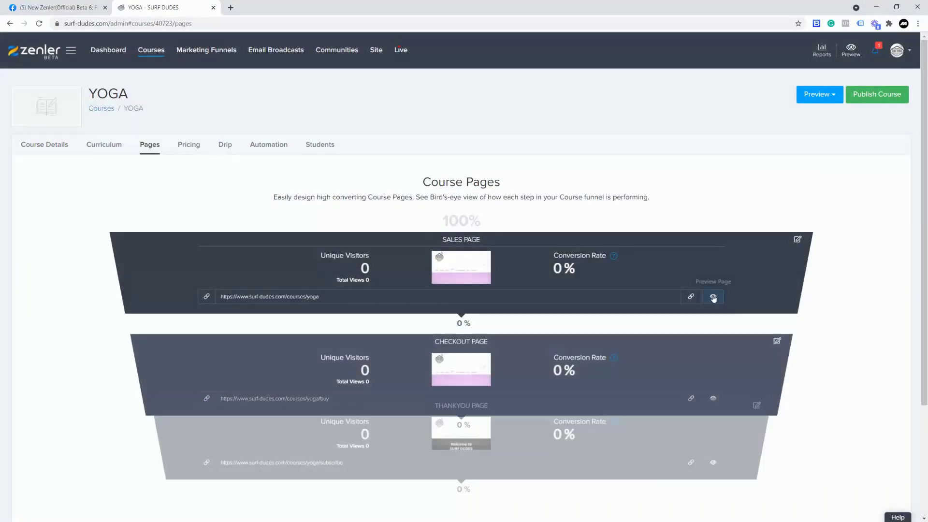
left_click(712, 296)
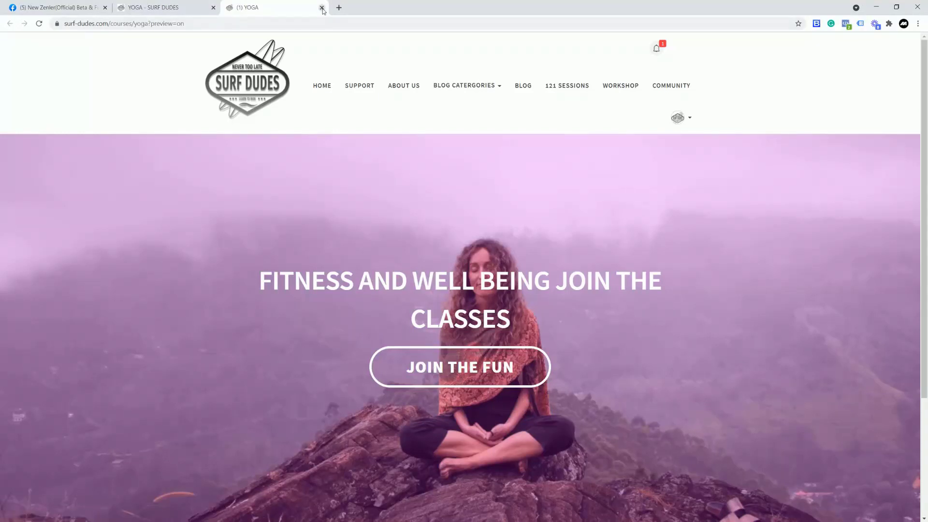
left_click(322, 7)
scroll(445, 208, "down", 3)
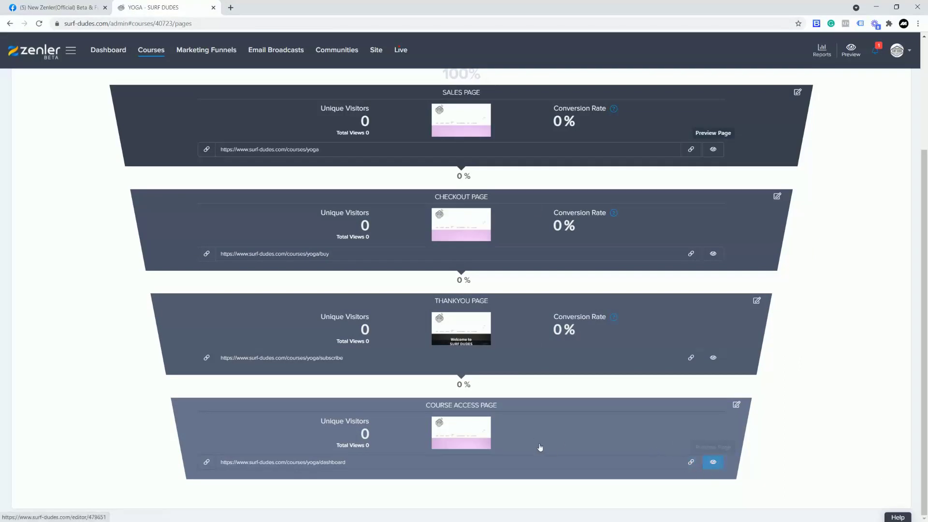
Preview the YOGA course access page from its welcome banner down to the footer, and close the preview.
scroll(560, 445, "up", 3)
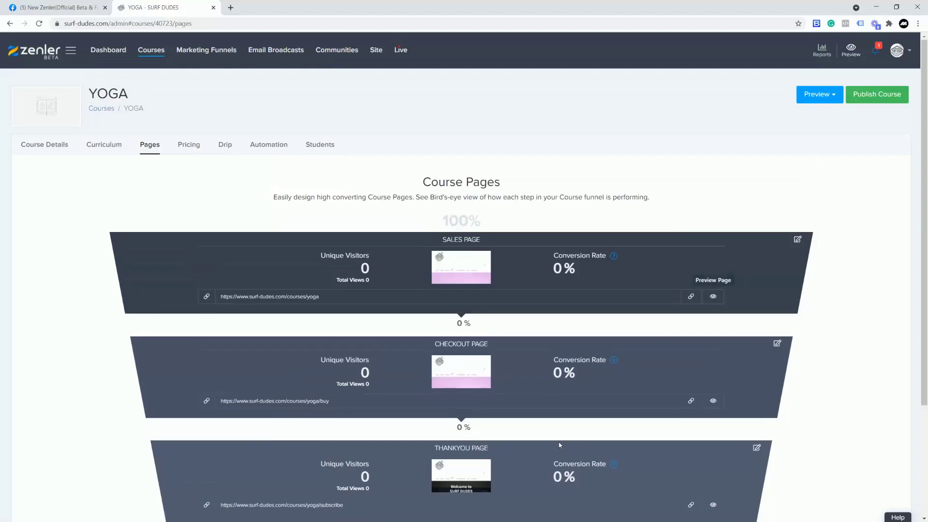
scroll(559, 446, "down", 3)
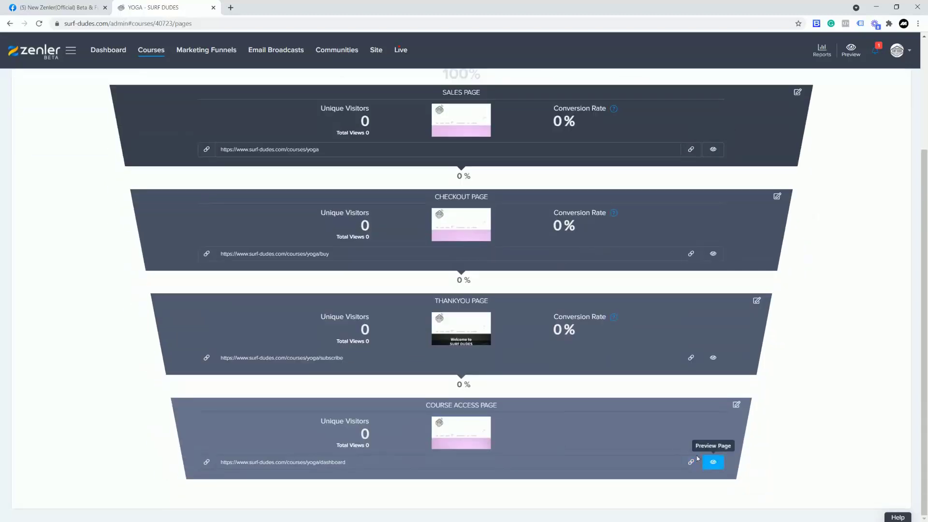
left_click(706, 461)
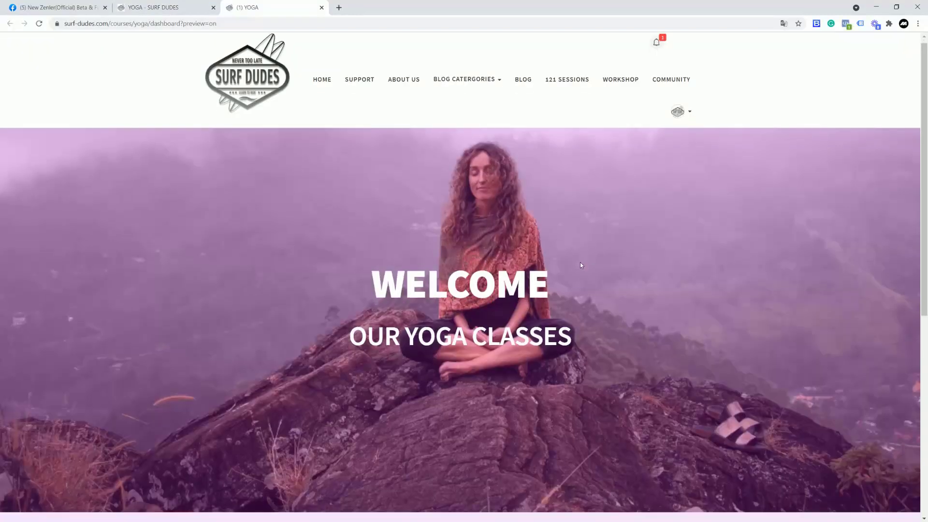
scroll(581, 264, "down", 4)
scroll(327, 257, "down", 4)
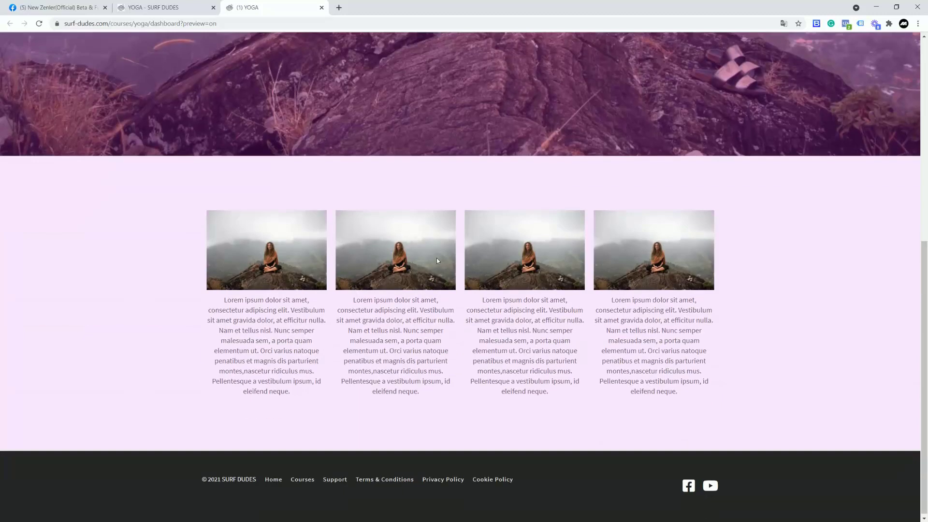
scroll(666, 333, "up", 8)
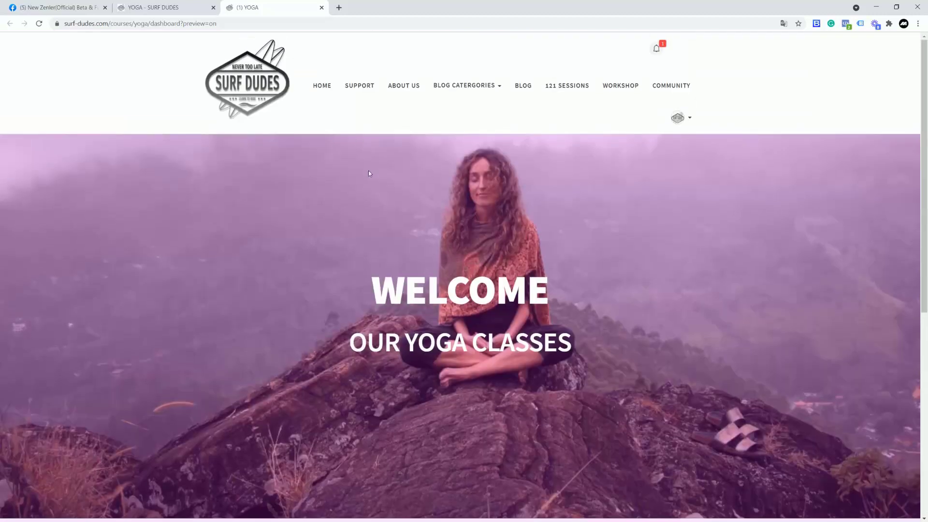
left_click(321, 8)
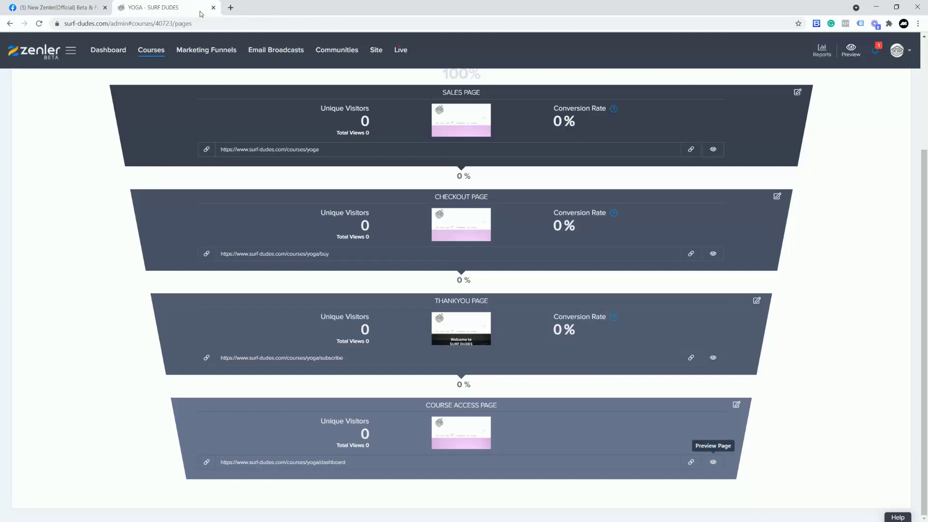
Review the YOGA course details with the course card image area, and return to the course's pages.
scroll(531, 255, "up", 3)
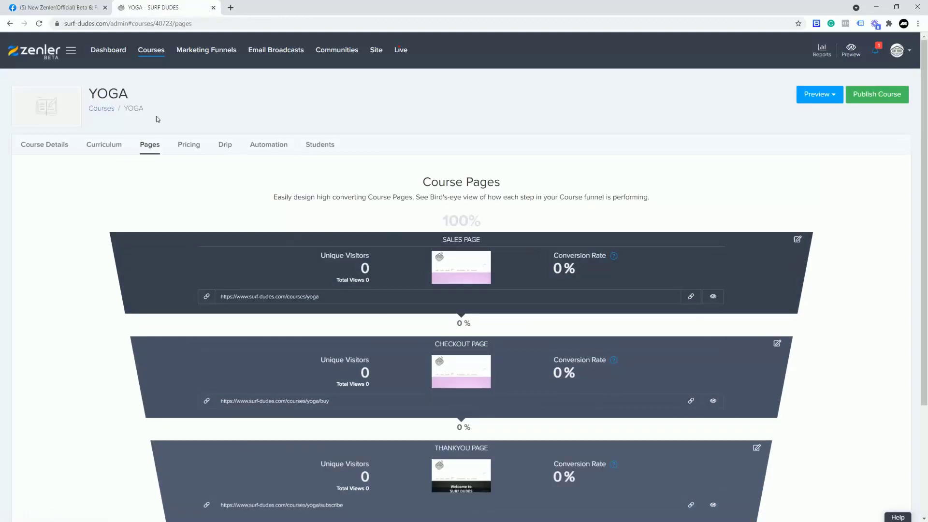
left_click(45, 145)
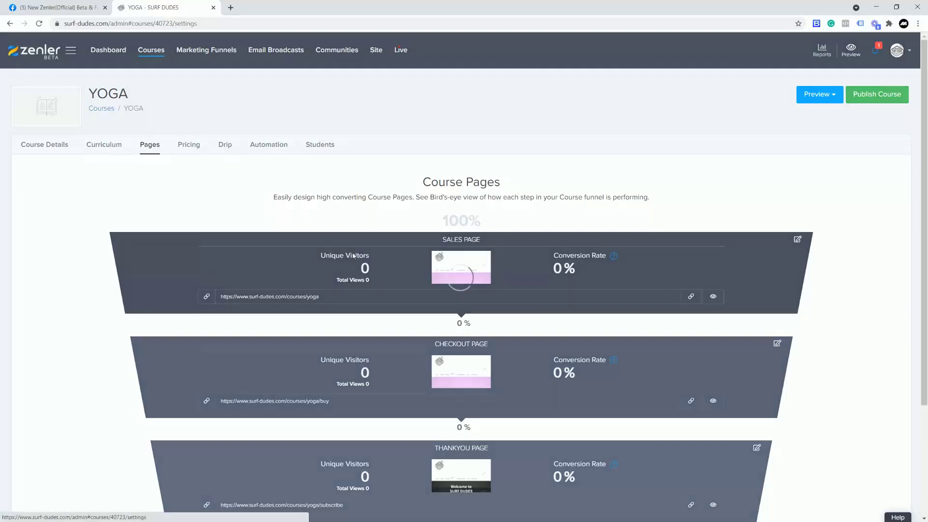
mouse_move(551, 231)
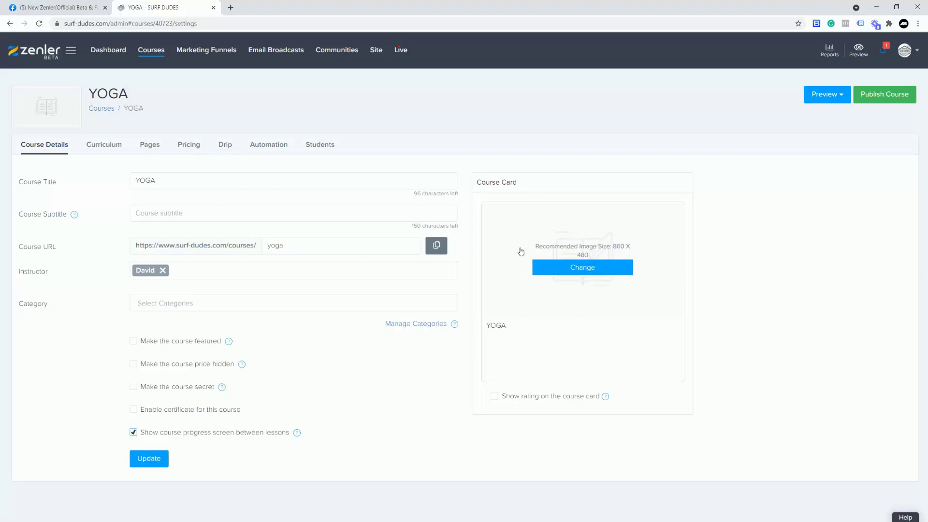
left_click(149, 147)
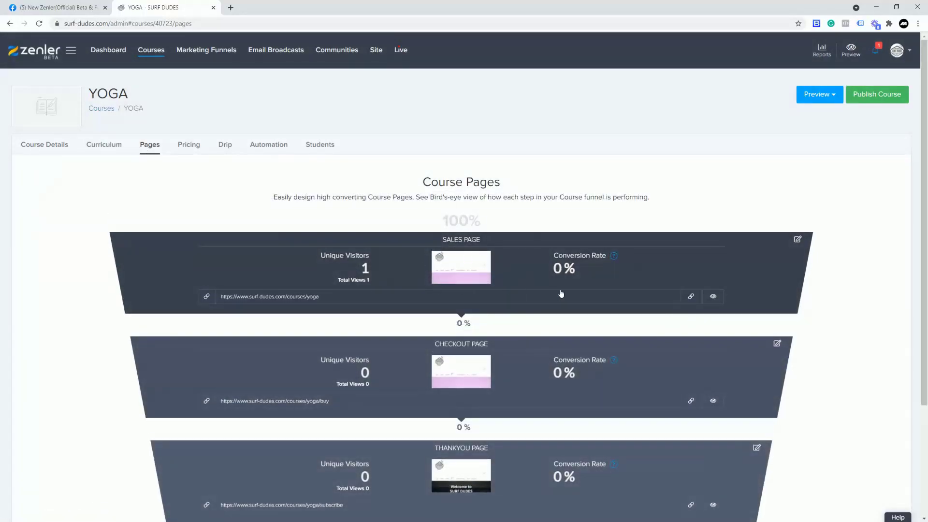
Preview the YOGA sales page and capture its full-width banner with the Snipping Tool.
left_click(713, 298)
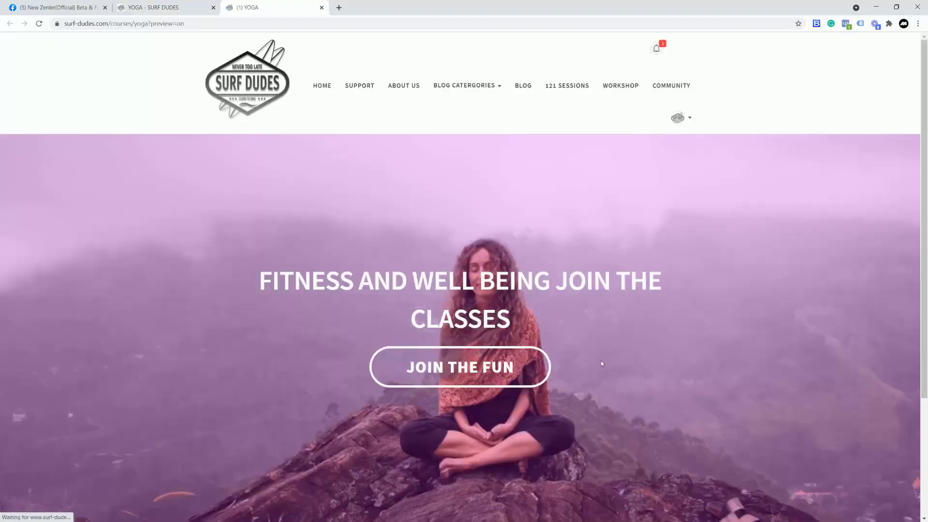
scroll(662, 414, "down", 3)
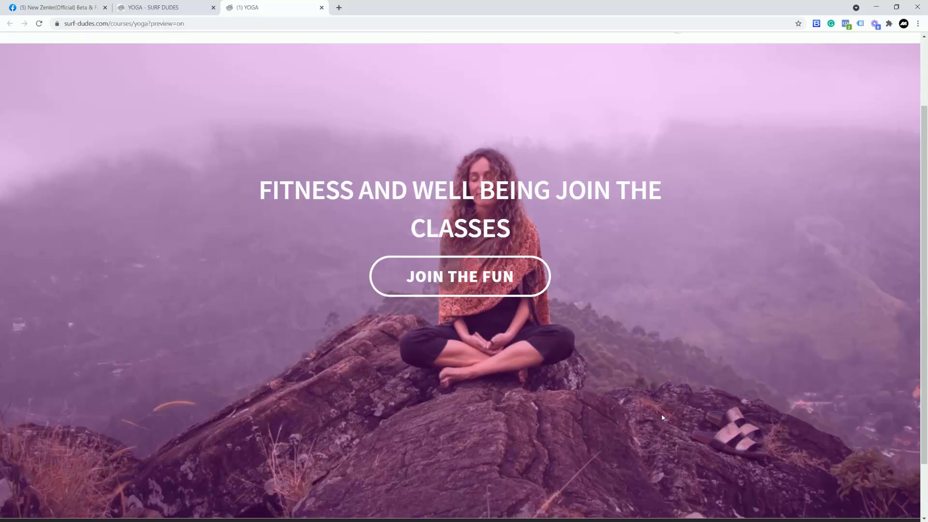
scroll(662, 417, "down", 1)
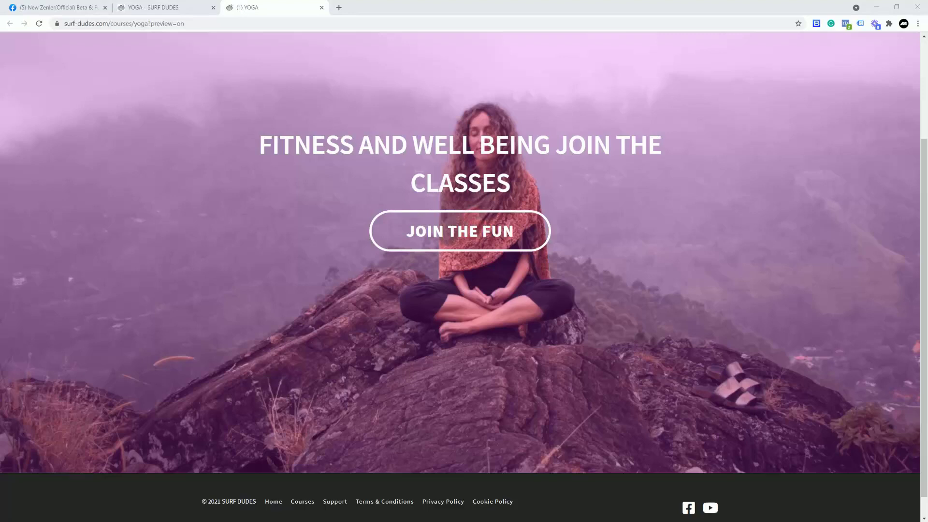
left_click_drag(927, 334, 927, 310)
key("ctrl+n")
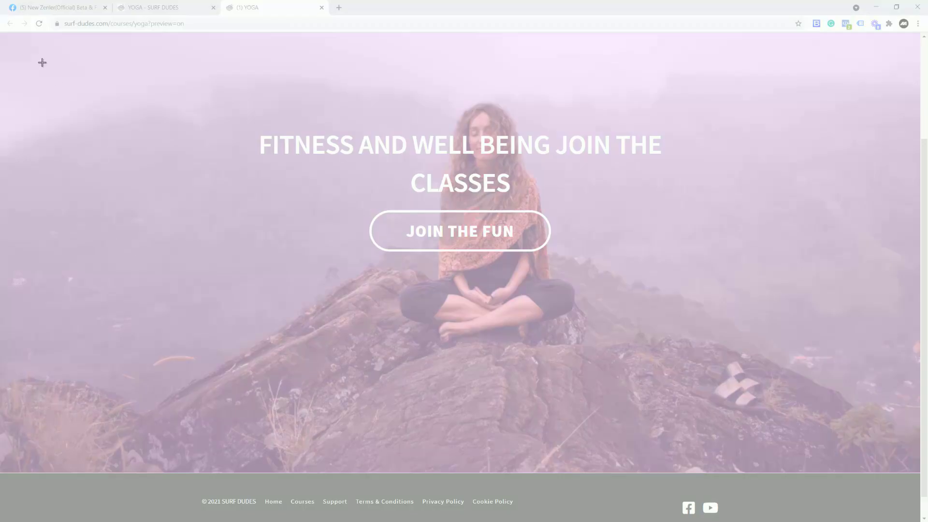
left_click_drag(4, 35, 920, 475)
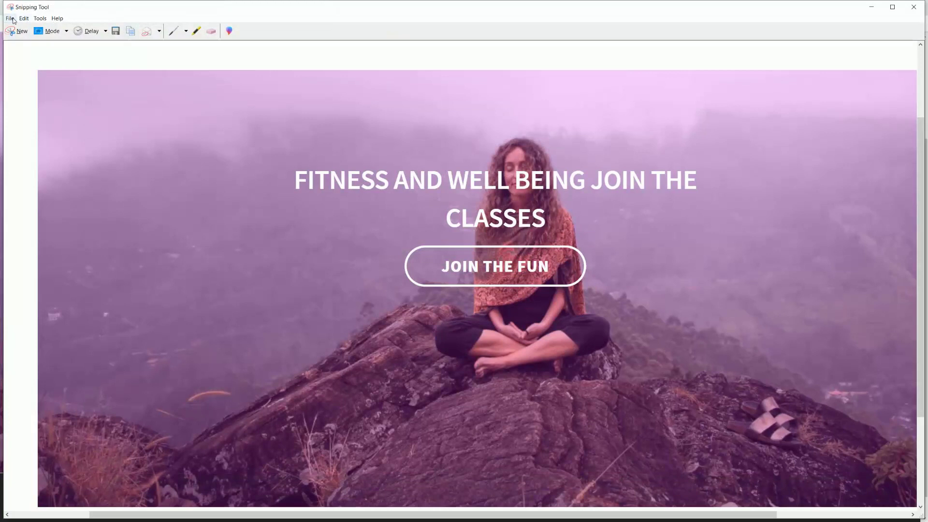
Save the YOGA banner snip to the Desktop as 1.JPG and close the Snipping Tool.
left_click(10, 19)
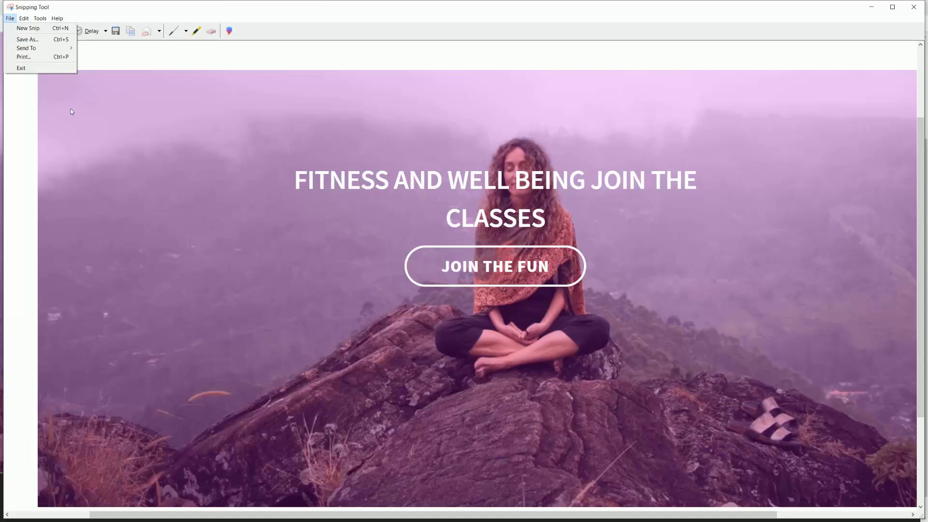
left_click(28, 40)
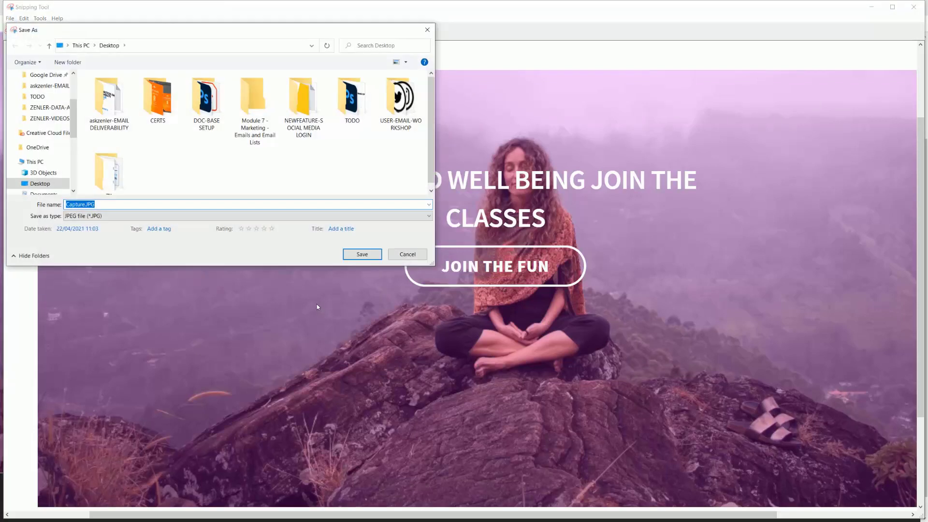
left_click(363, 254)
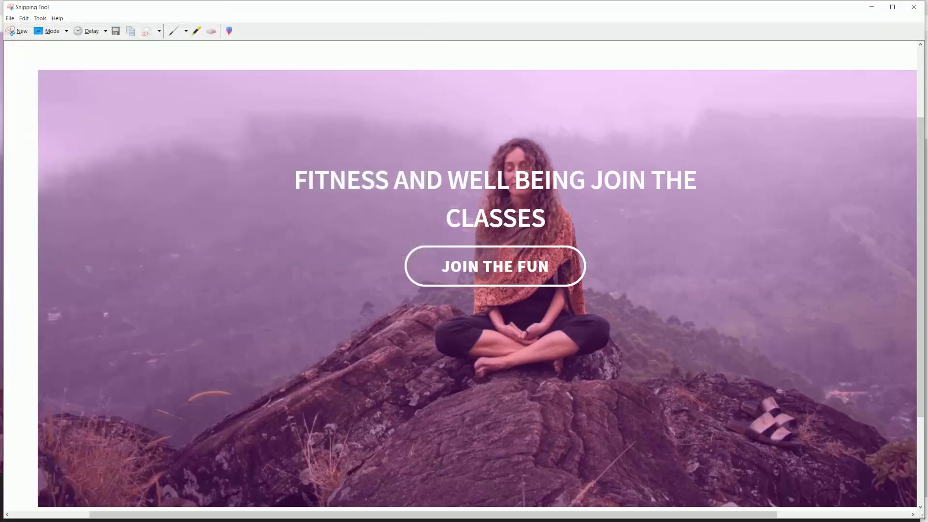
left_click(914, 7)
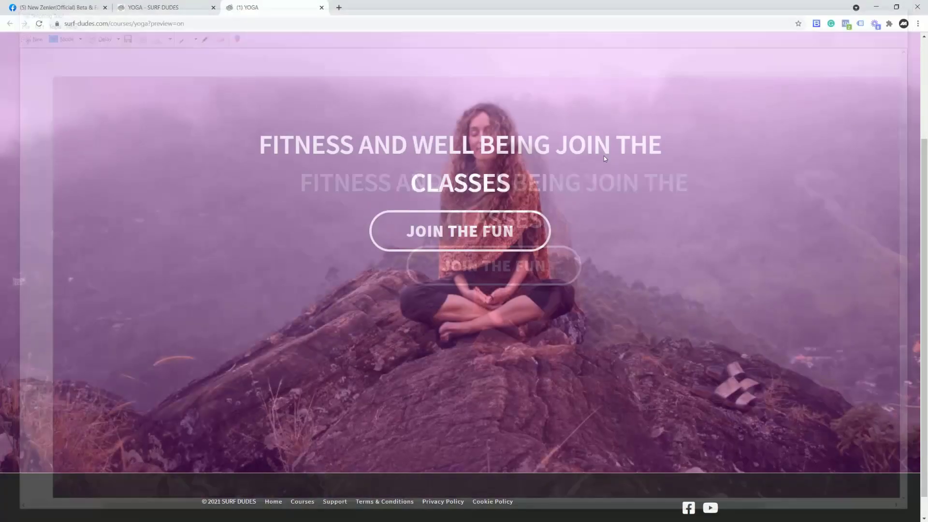
Upload 1.JPG from the Desktop as the cropped YOGA course card image, and publish the course.
left_click(163, 8)
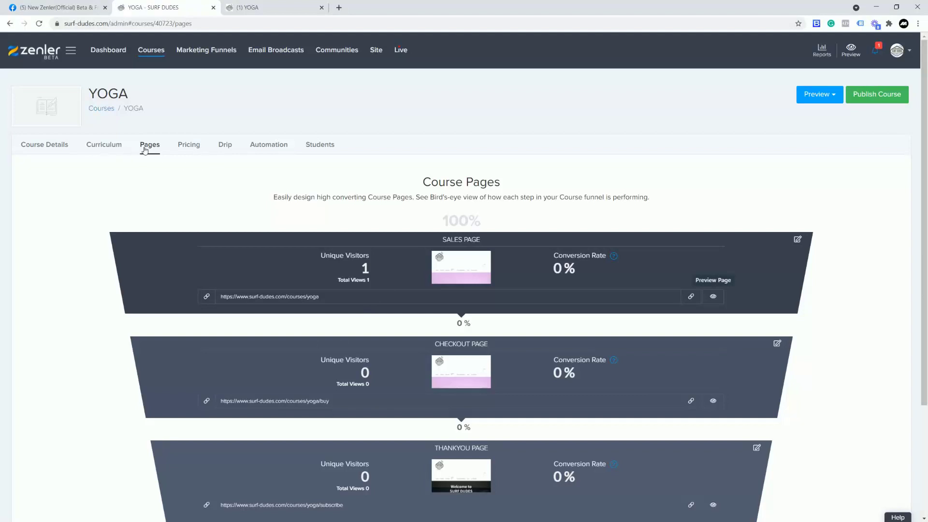
left_click(61, 145)
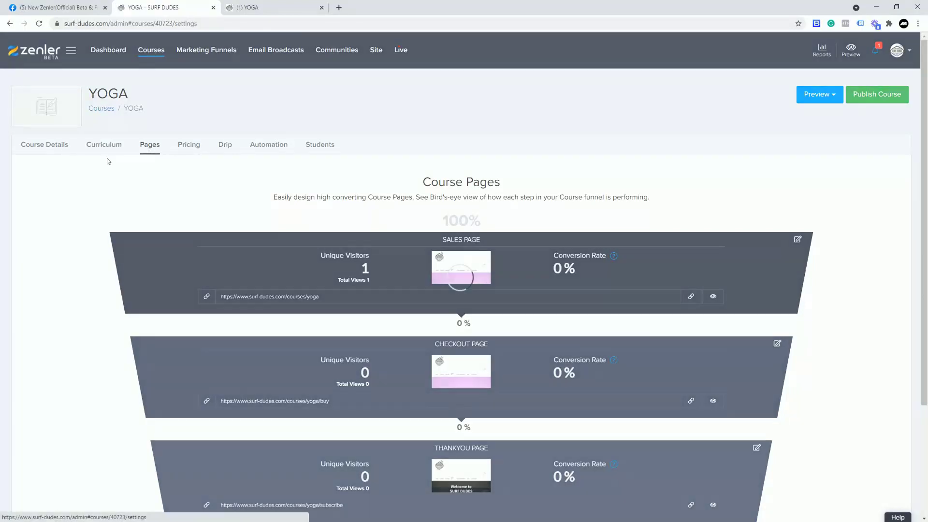
left_click(582, 268)
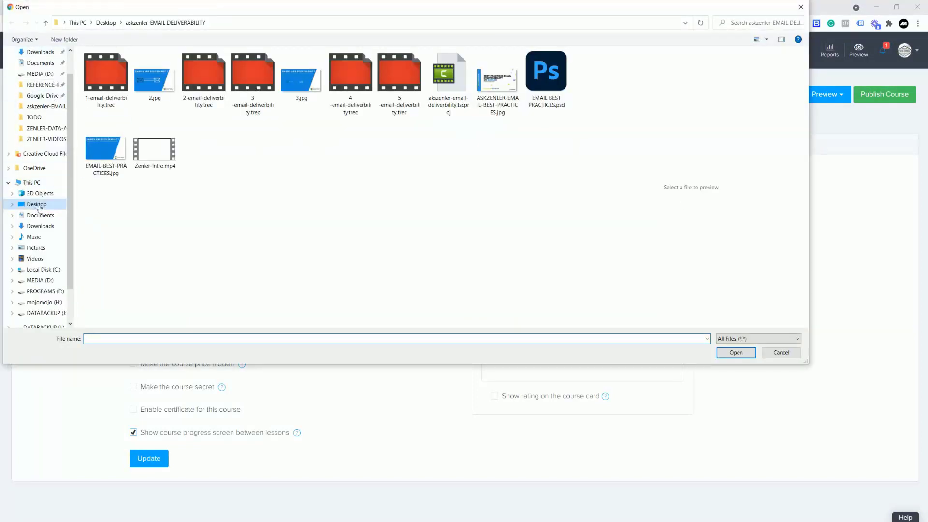
left_click(36, 205)
left_click(546, 77)
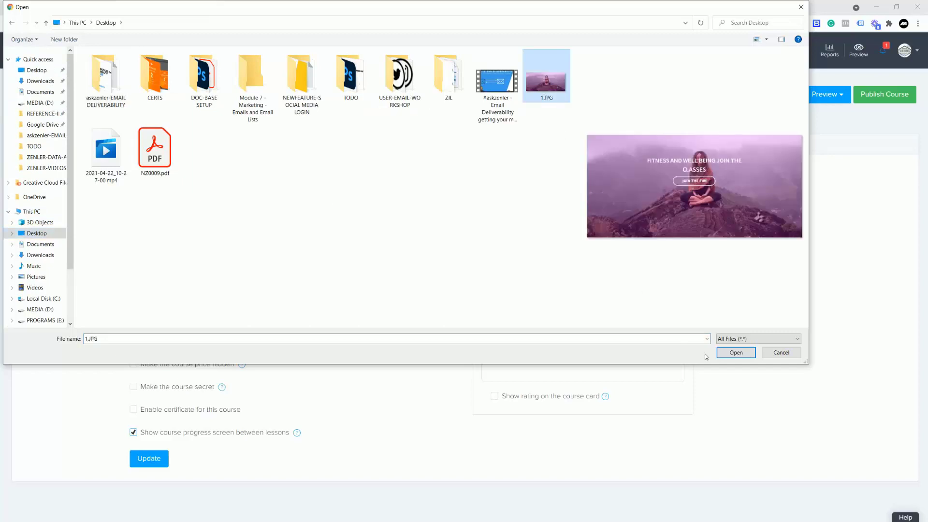
left_click(736, 352)
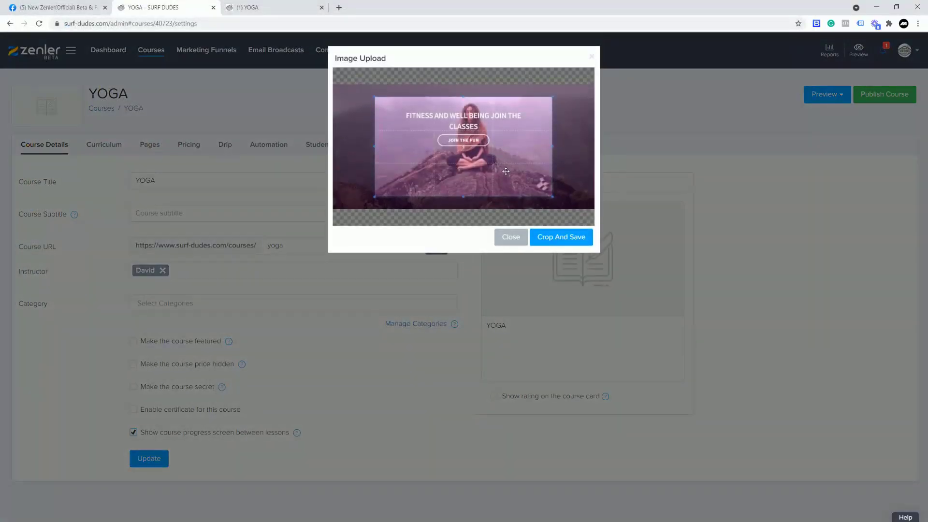
left_click_drag(520, 173, 521, 166)
left_click(556, 240)
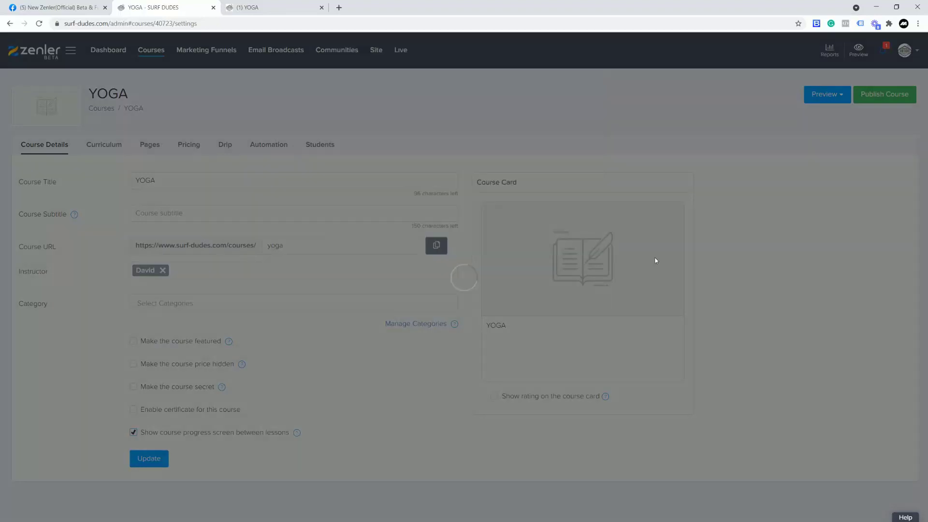
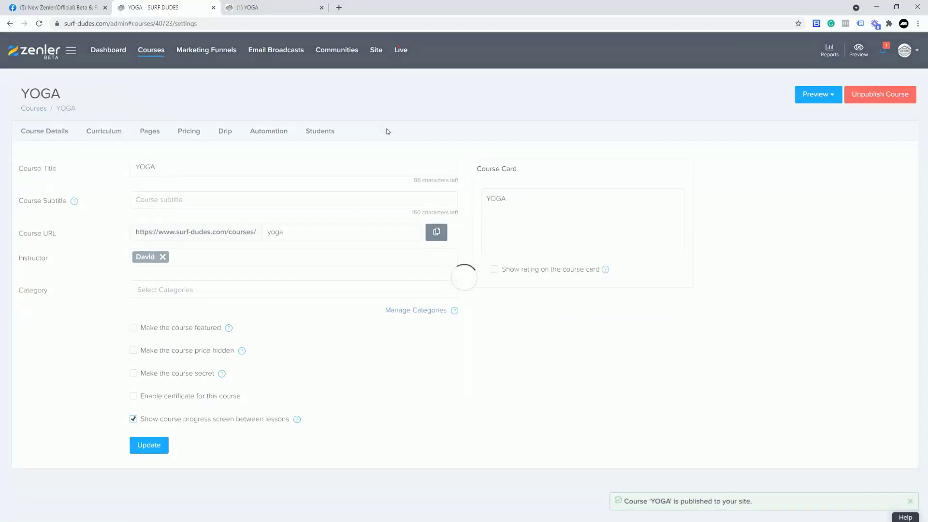
Preview the PILATES course's sales page and capture its banner with the Snipping Tool.
left_click(149, 51)
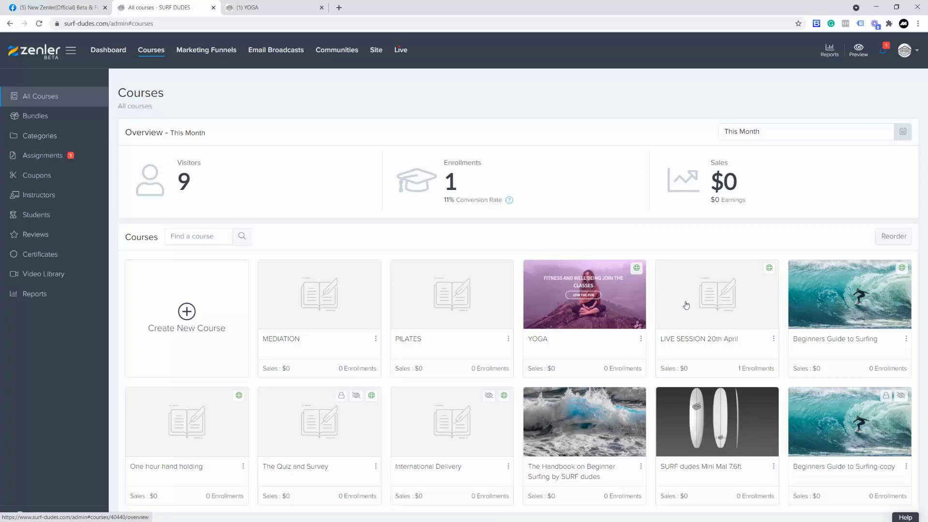
left_click(440, 296)
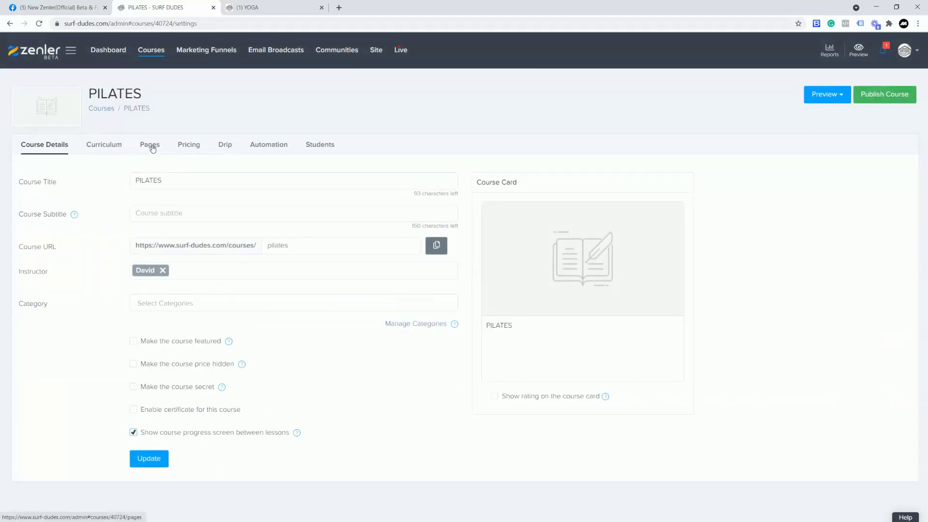
left_click(150, 146)
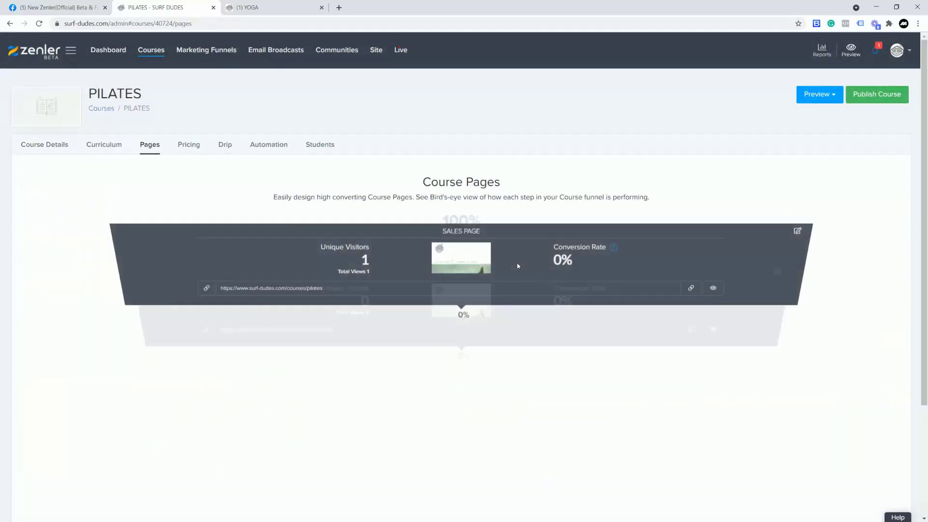
left_click(713, 298)
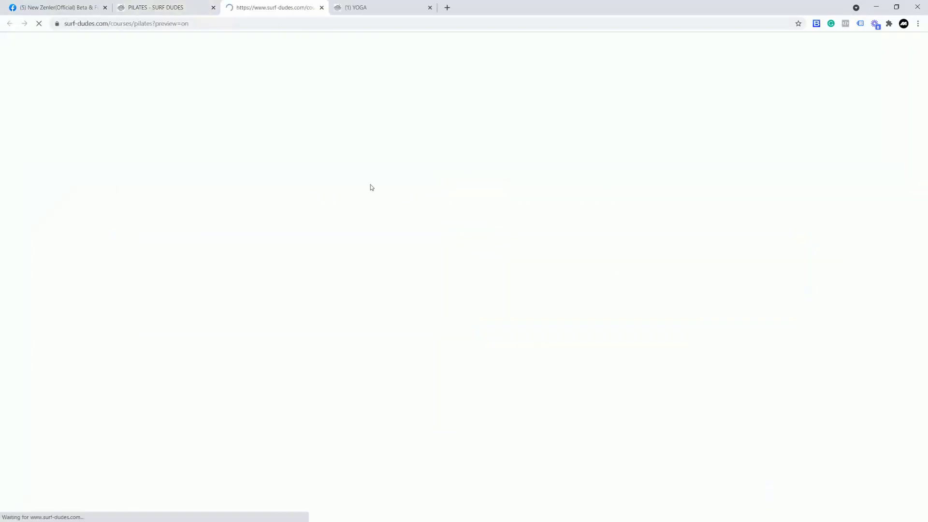
scroll(642, 203, "down", 1)
scroll(642, 203, "down", 1)
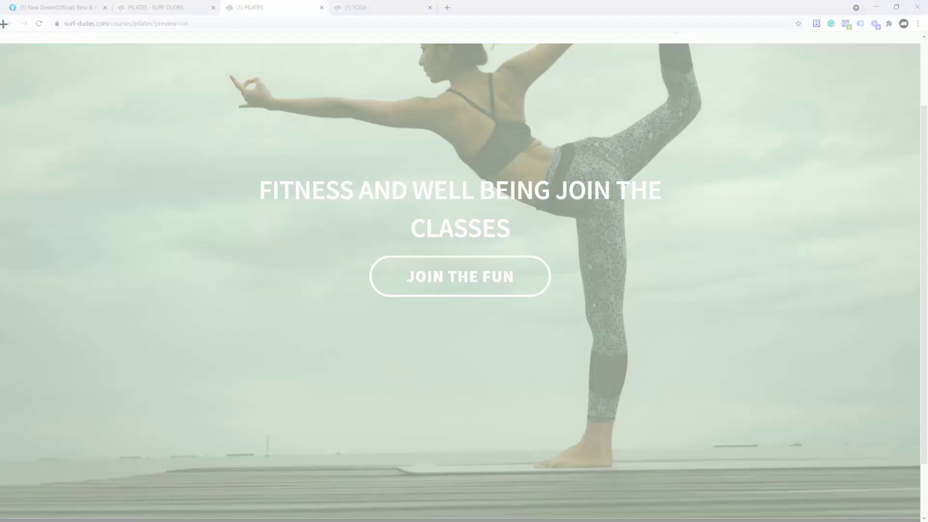
left_click_drag(1, 46, 918, 497)
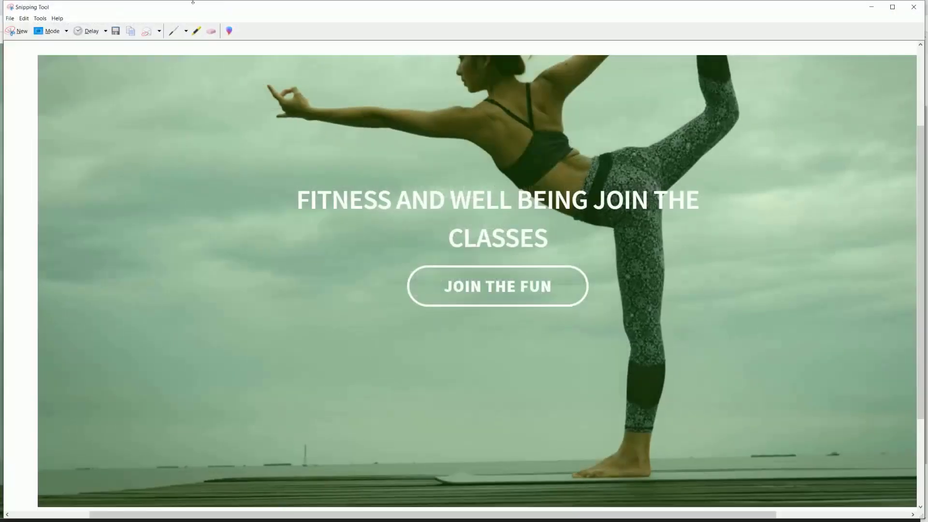
Save the PILATES banner snip to the Desktop under the file name 2.
left_click(24, 18)
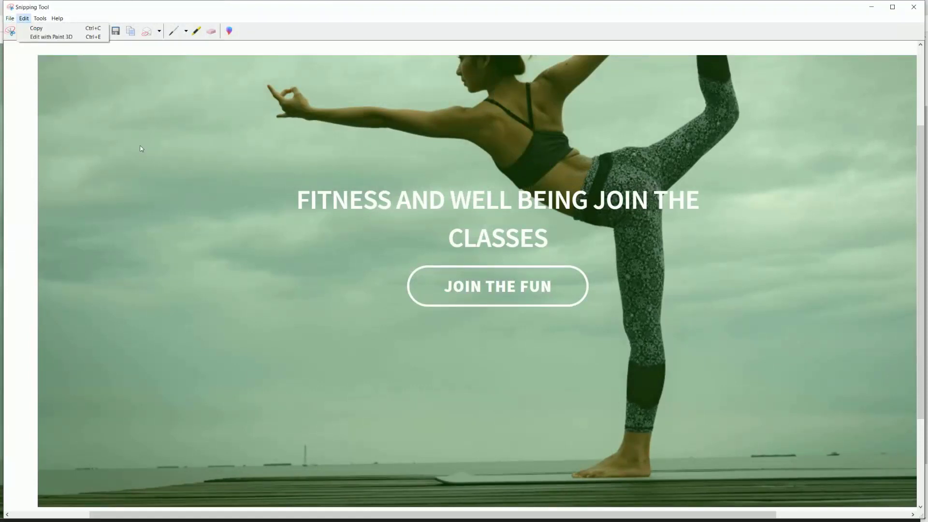
left_click(9, 18)
left_click(24, 39)
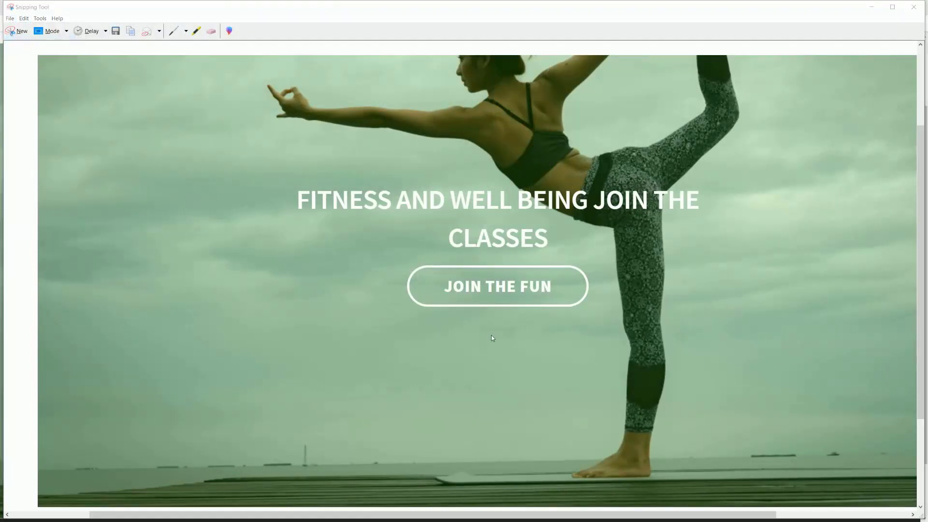
key("ctrl+v")
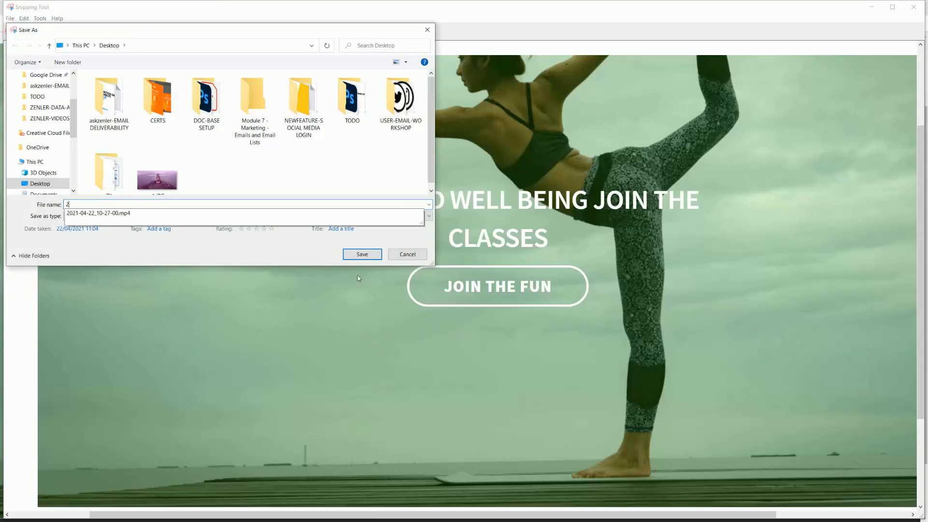
left_click(361, 255)
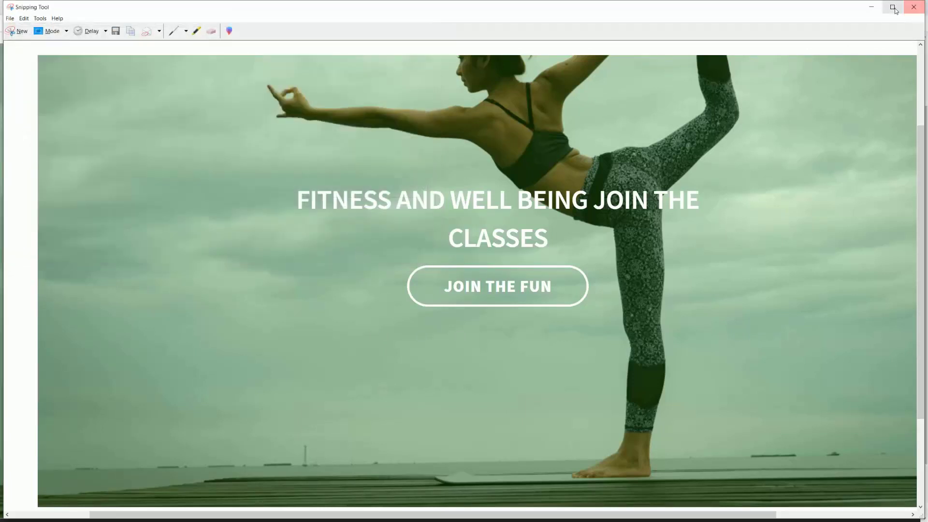
Upload 2.JPG as the PILATES course card image, save it with an adjusted crop, and publish the course.
left_click(914, 9)
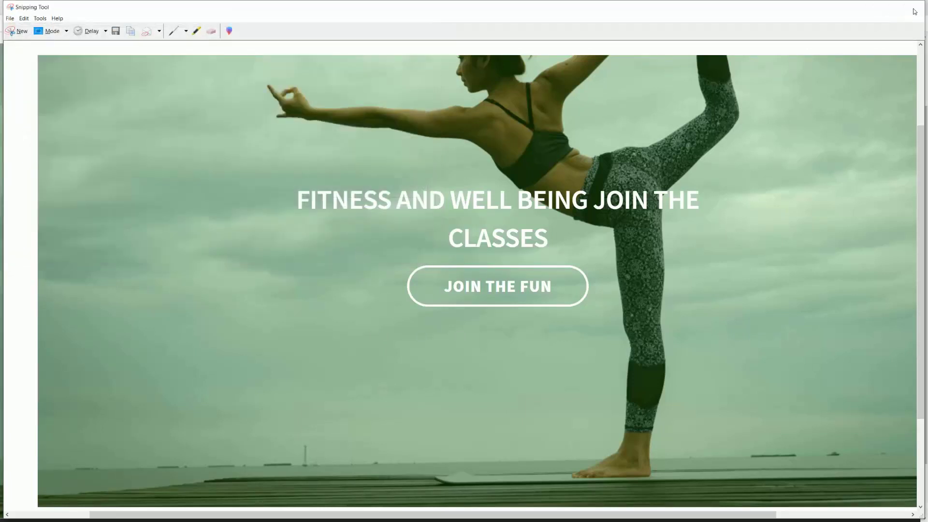
left_click(170, 7)
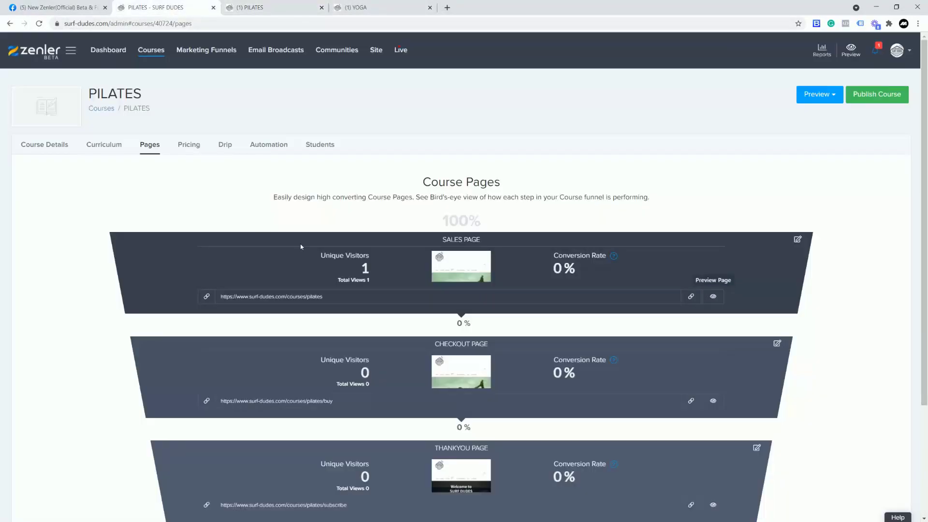
left_click(47, 143)
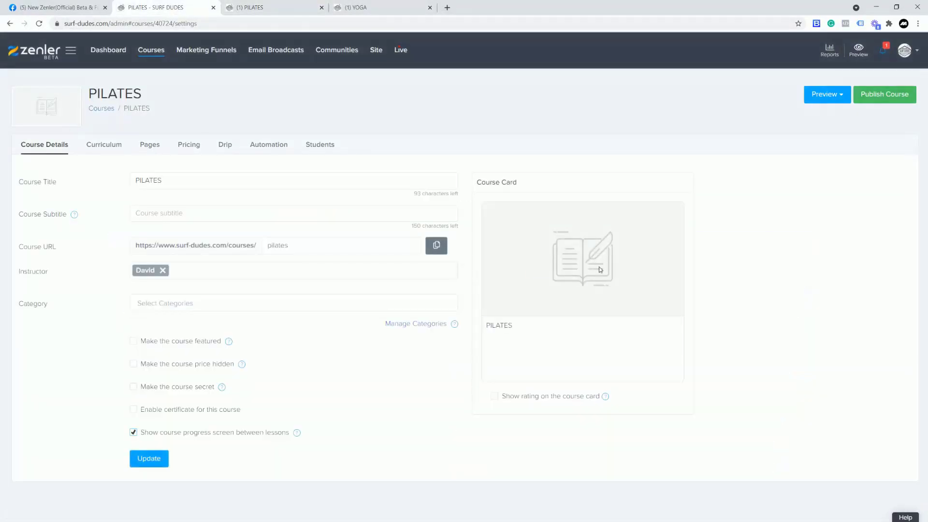
left_click(579, 265)
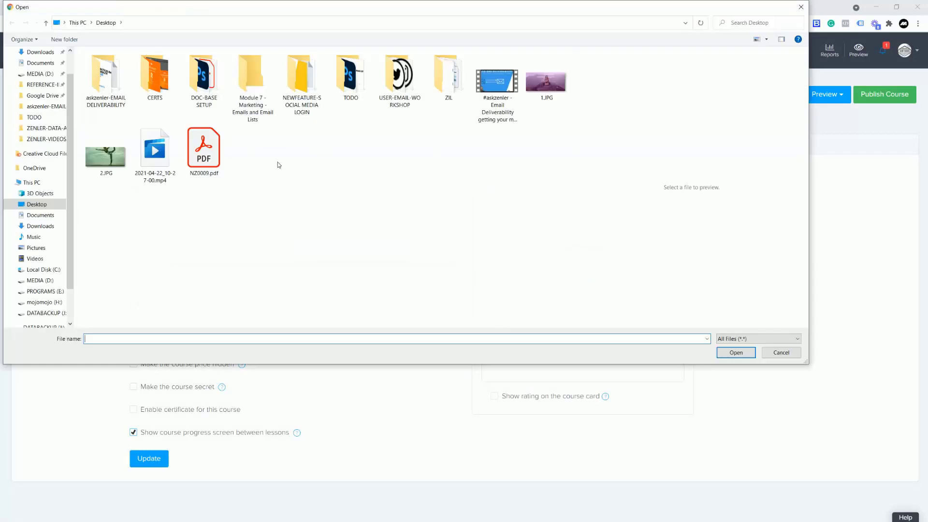
left_click(108, 155)
left_click(735, 352)
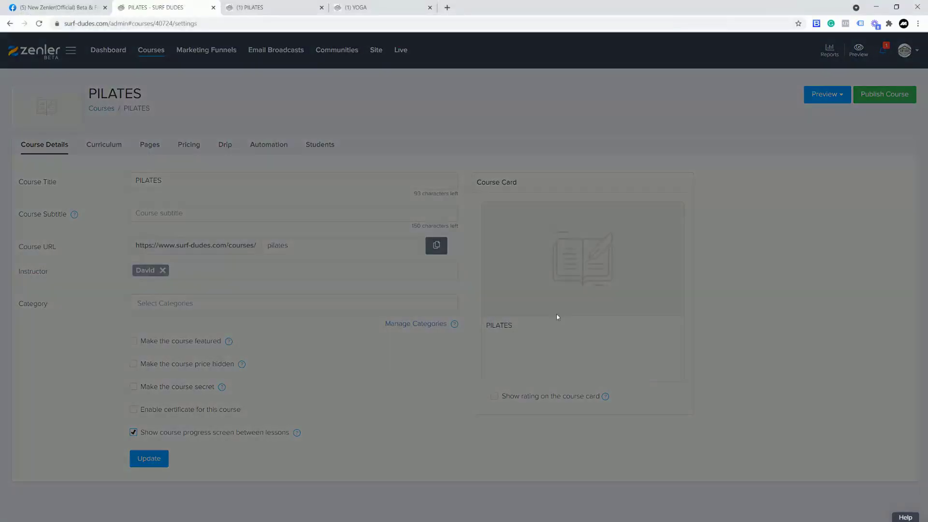
left_click_drag(499, 194, 500, 184)
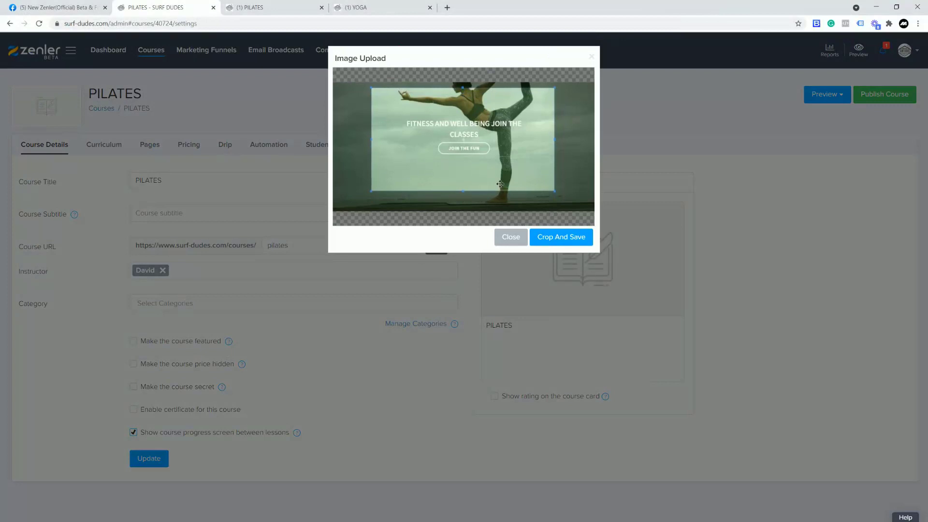
left_click(556, 241)
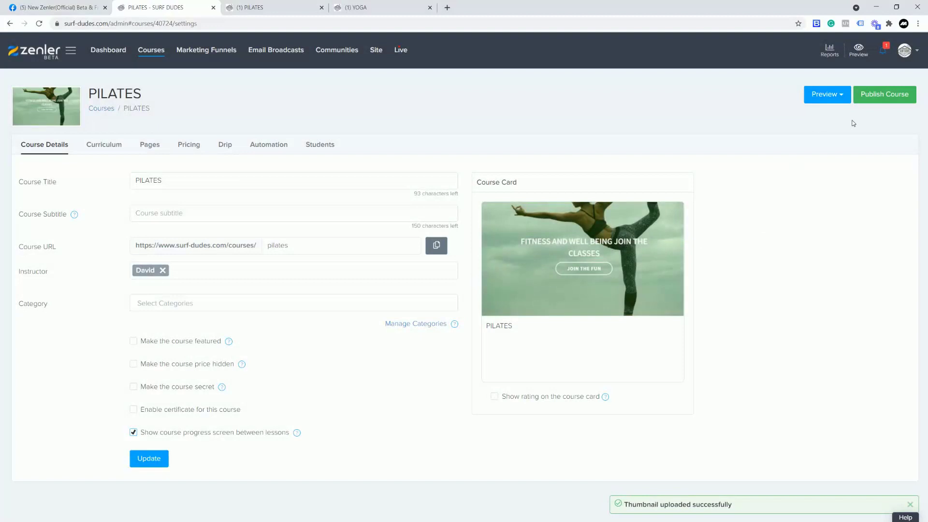
left_click(873, 96)
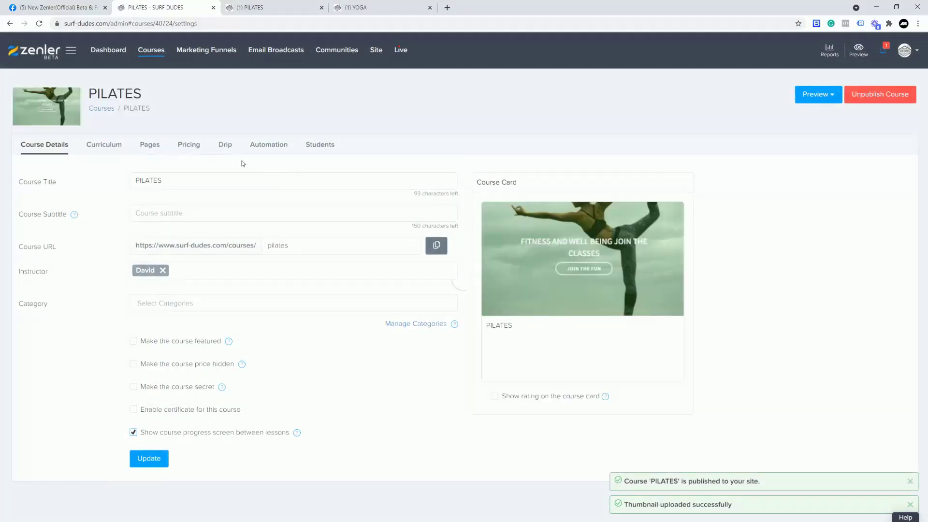
Open the MEDIATION course's pages from the course list and preview its sales page.
left_click(151, 50)
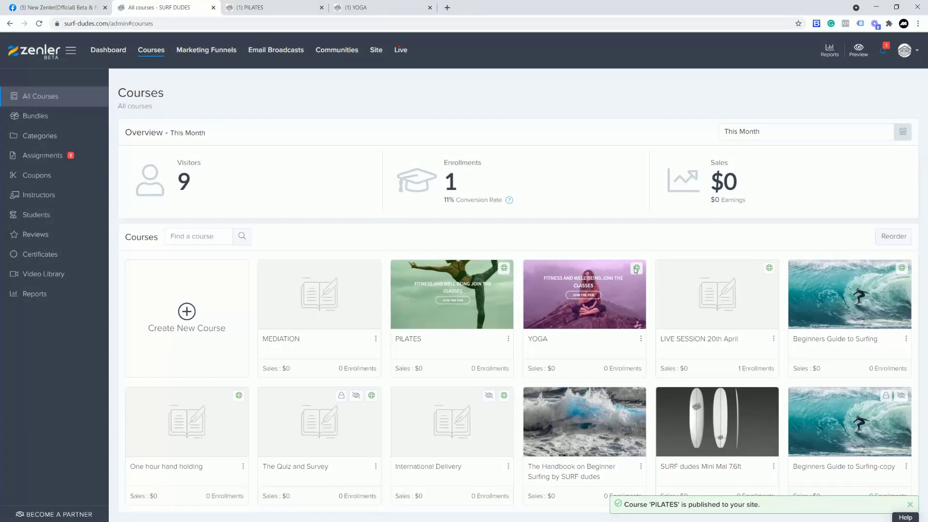
left_click(323, 297)
left_click(149, 144)
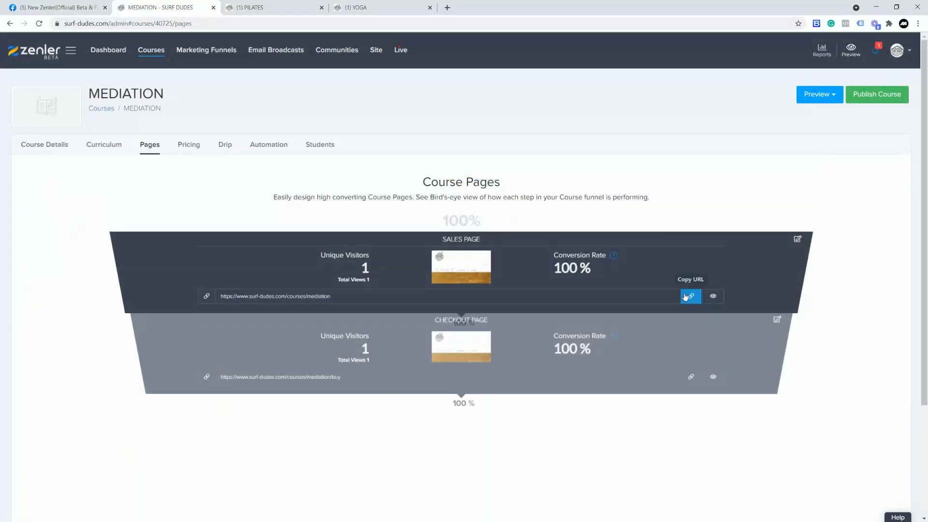
left_click(714, 296)
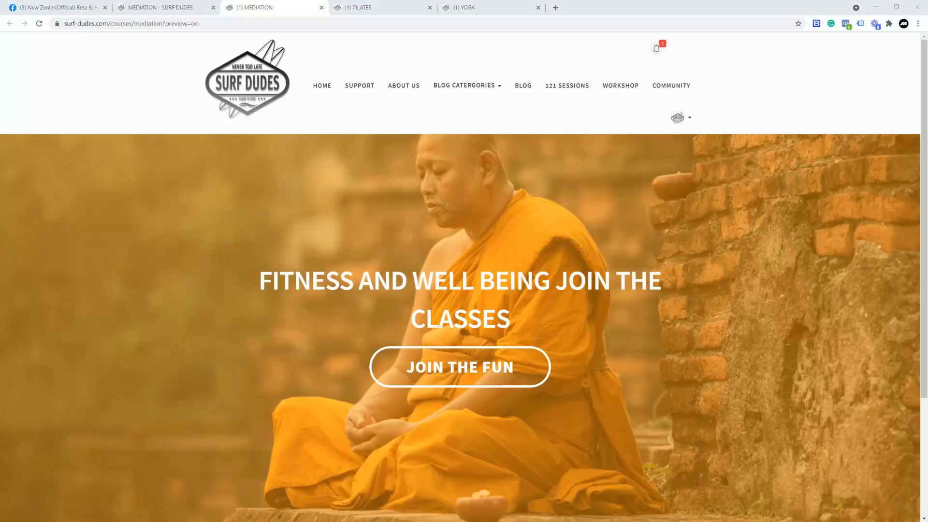
Snip the hero banner of the MEDIATION sales page and save it to the Desktop as a JPEG named 3.
scroll(472, 213, "down", 3)
scroll(474, 213, "up", 1)
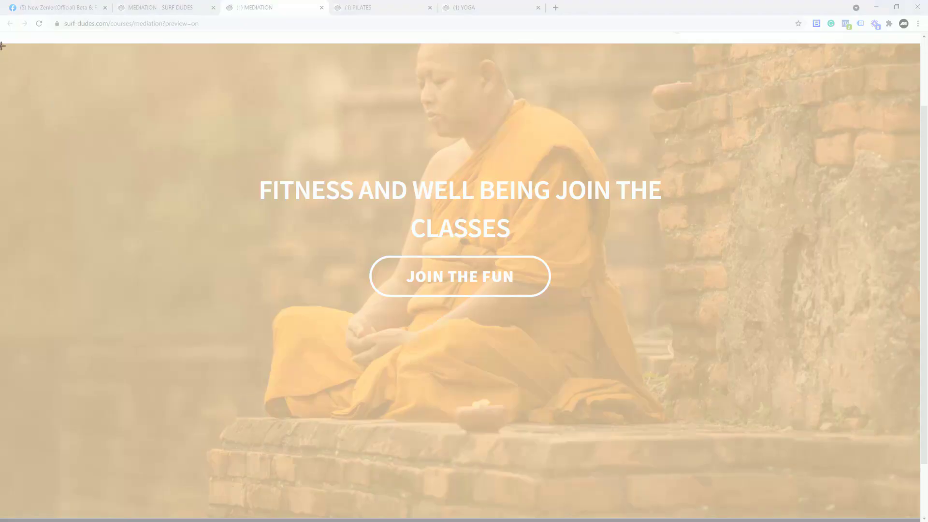
left_click_drag(2, 45, 916, 515)
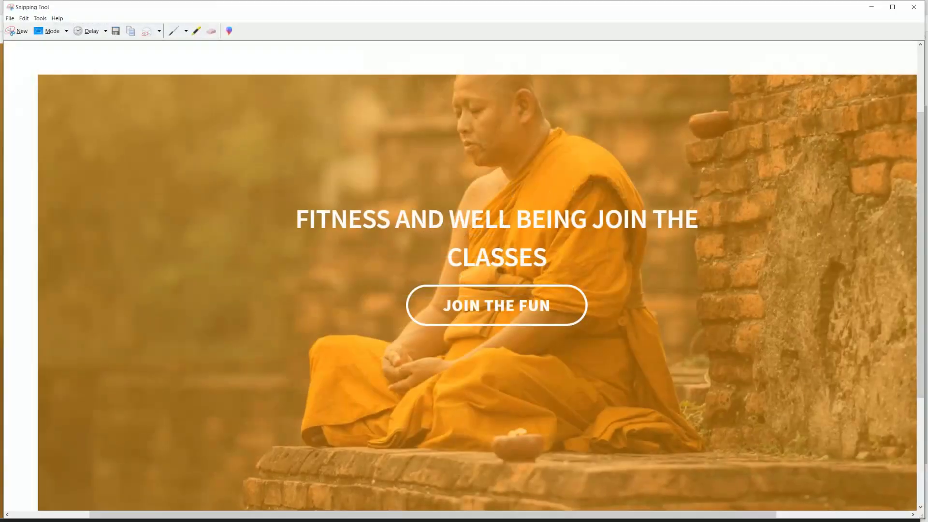
left_click(9, 18)
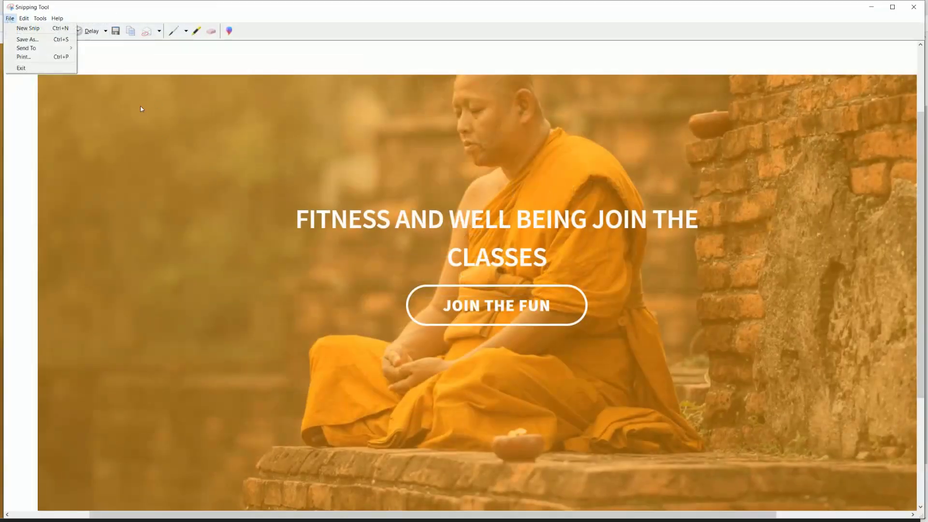
left_click(22, 40)
type("3")
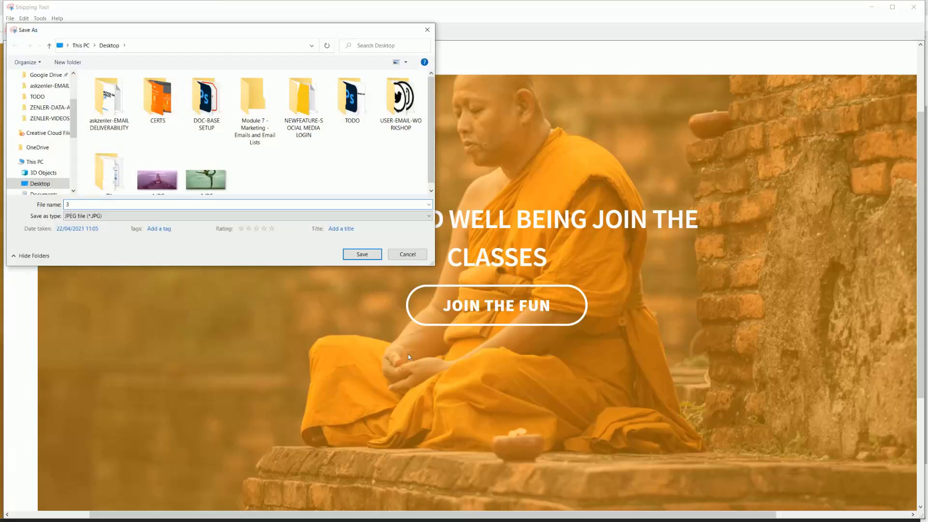
left_click(362, 255)
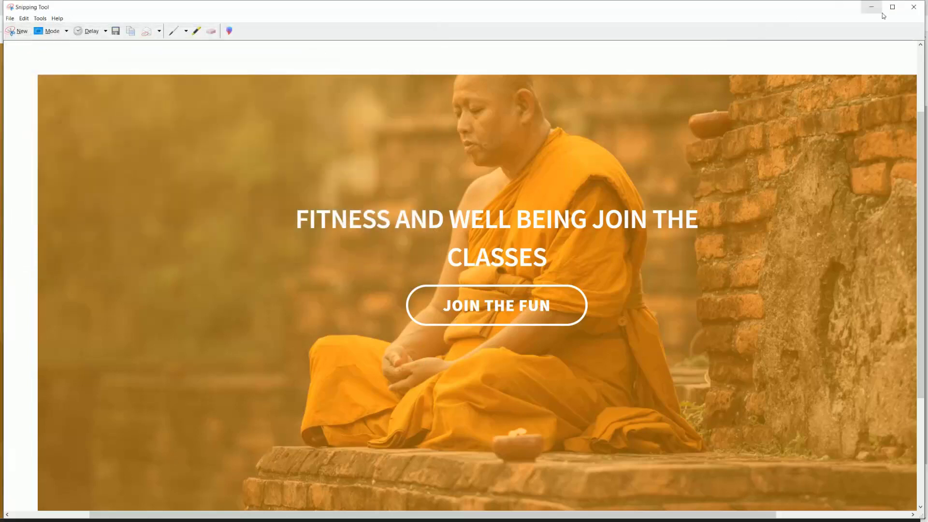
left_click(871, 7)
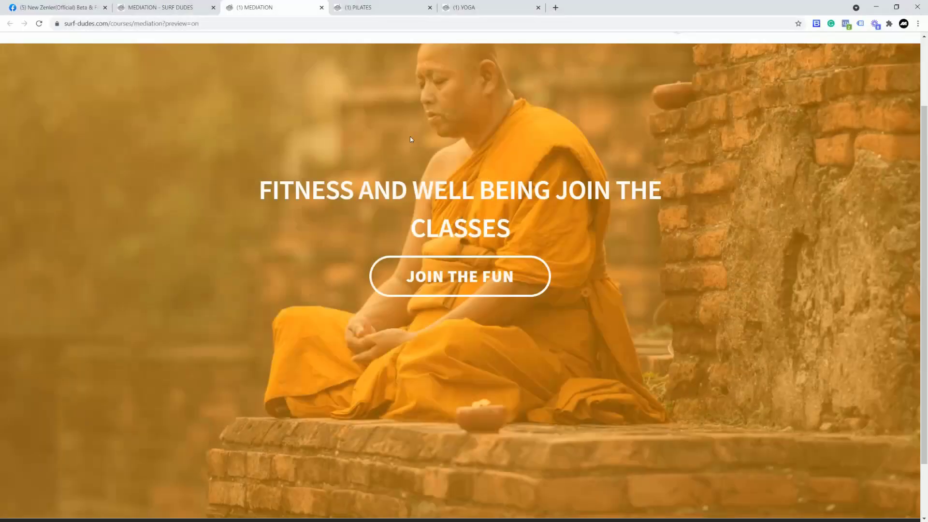
Upload 3.JPG as the MEDIATION course card image, save it with an adjusted crop, and publish the course.
left_click(171, 10)
left_click(53, 144)
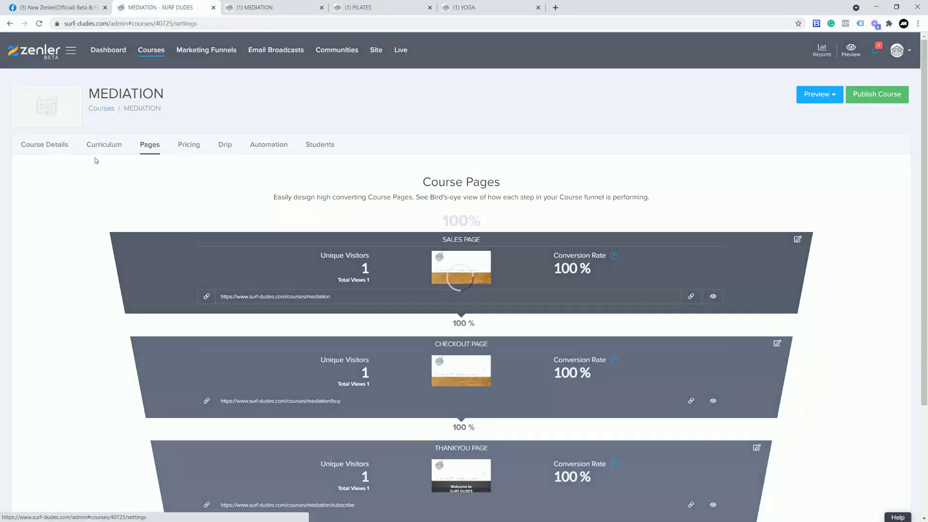
left_click(572, 270)
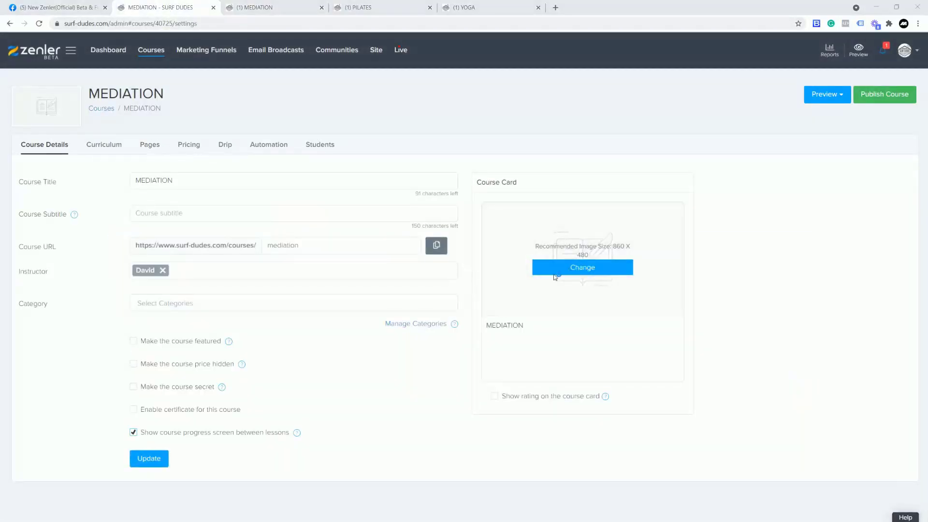
left_click(139, 161)
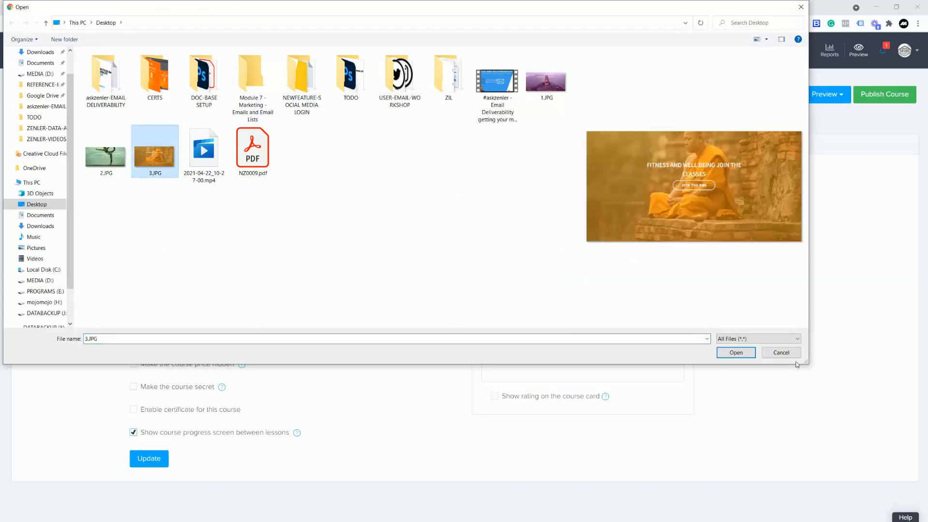
left_click(737, 352)
left_click_drag(525, 183, 525, 176)
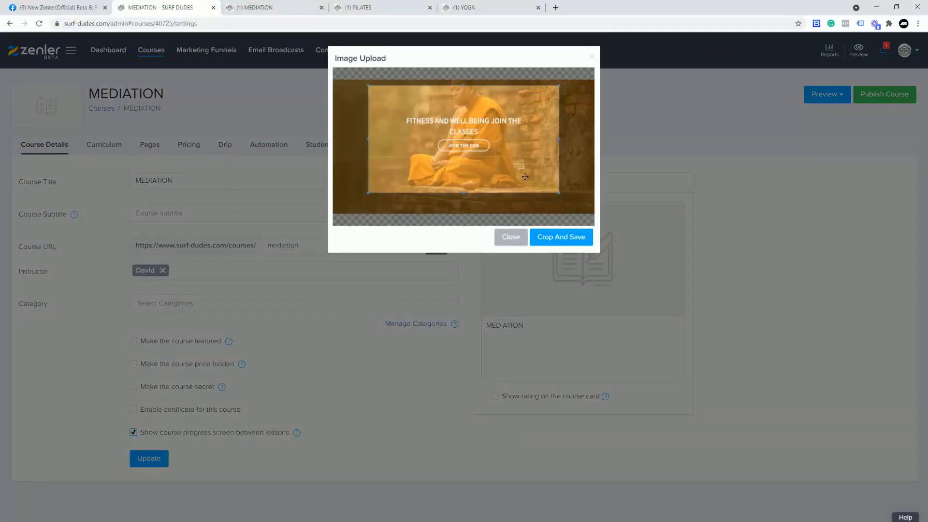
left_click(564, 235)
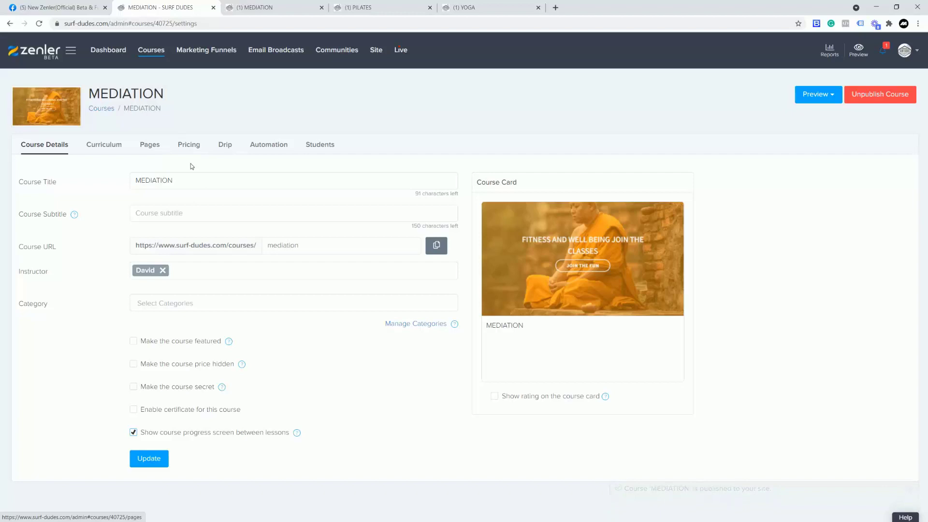
Examine the MEDIATION course's funnel from the sales page down to the course access page.
left_click(146, 148)
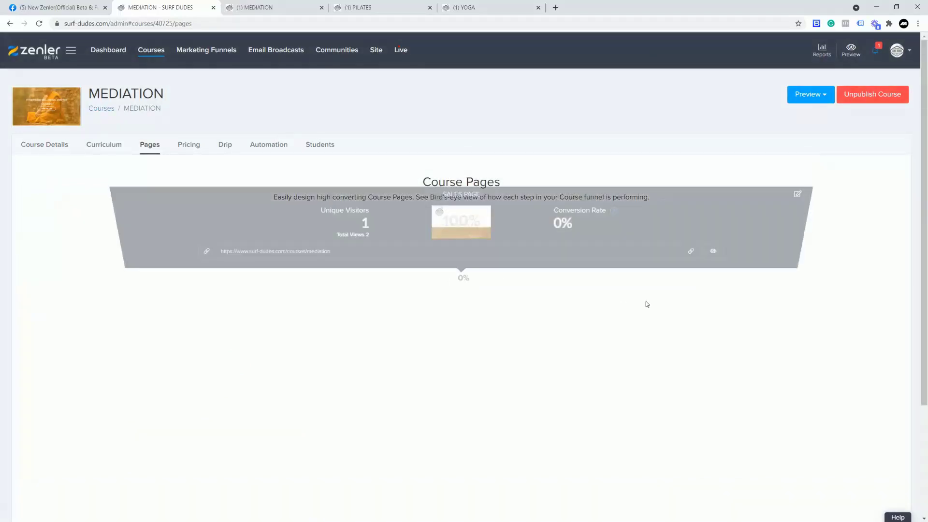
scroll(645, 301, "down", 2)
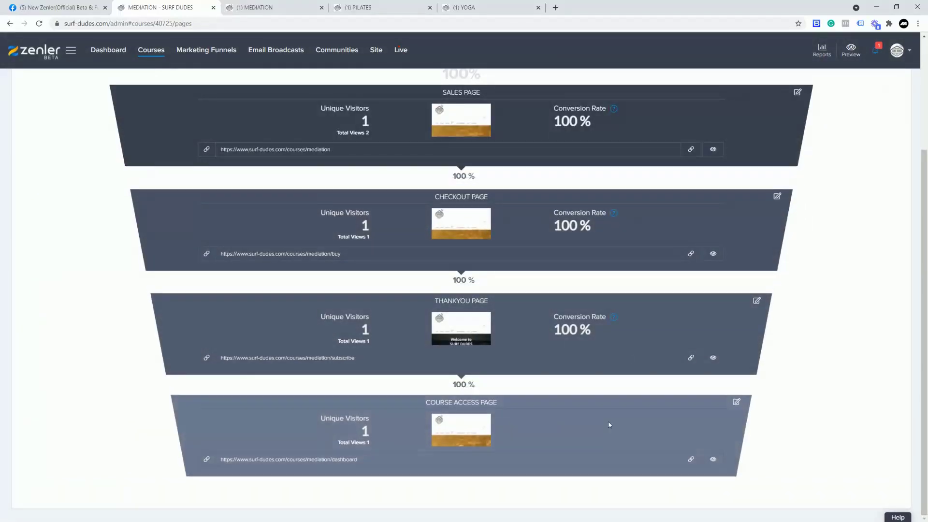
scroll(627, 323, "up", 3)
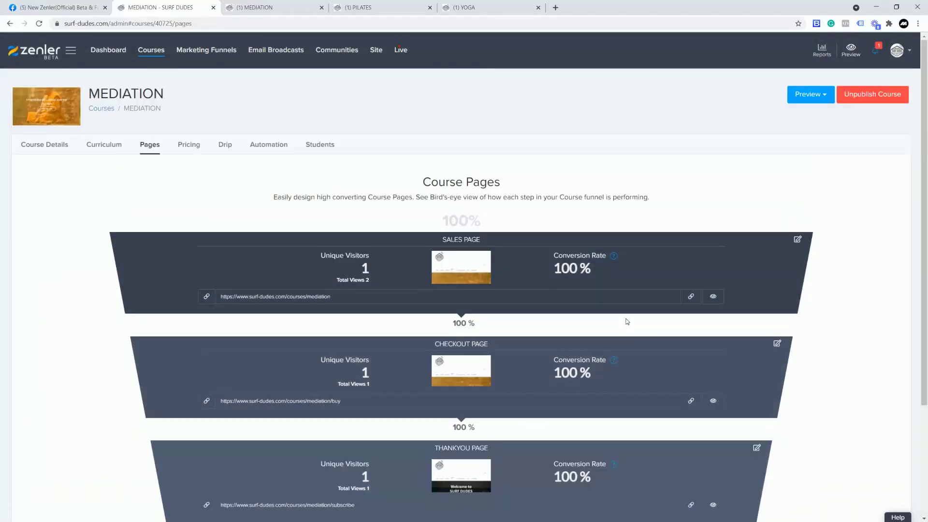
Open the details of the MY FITNESS AND WELL BEING bundle.
left_click(150, 51)
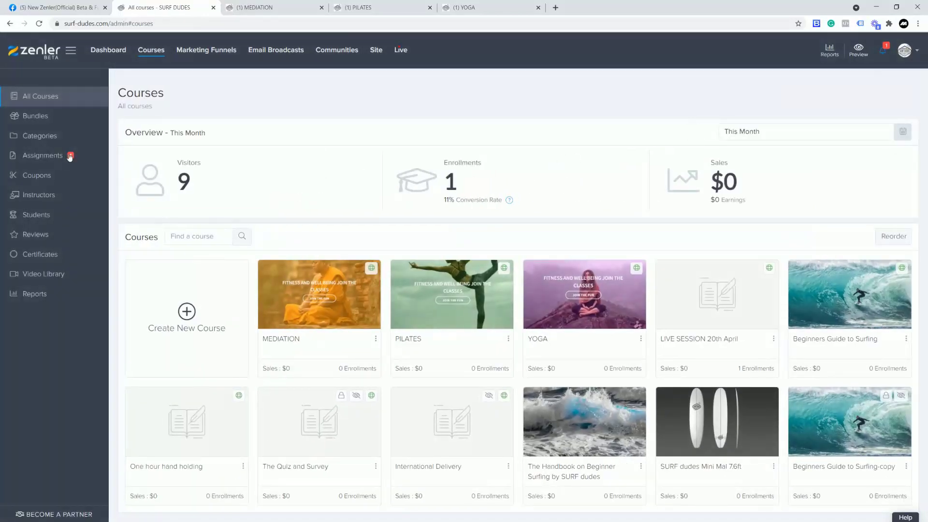
left_click(34, 115)
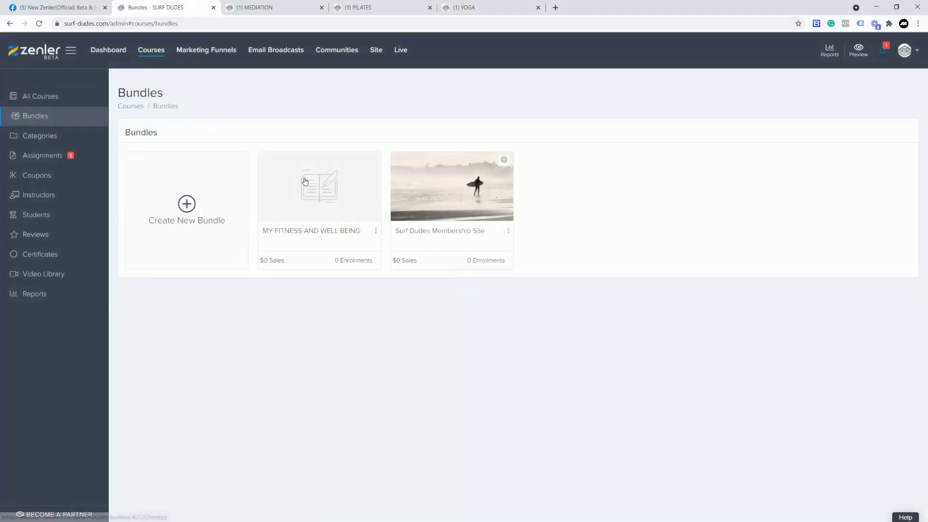
left_click(305, 181)
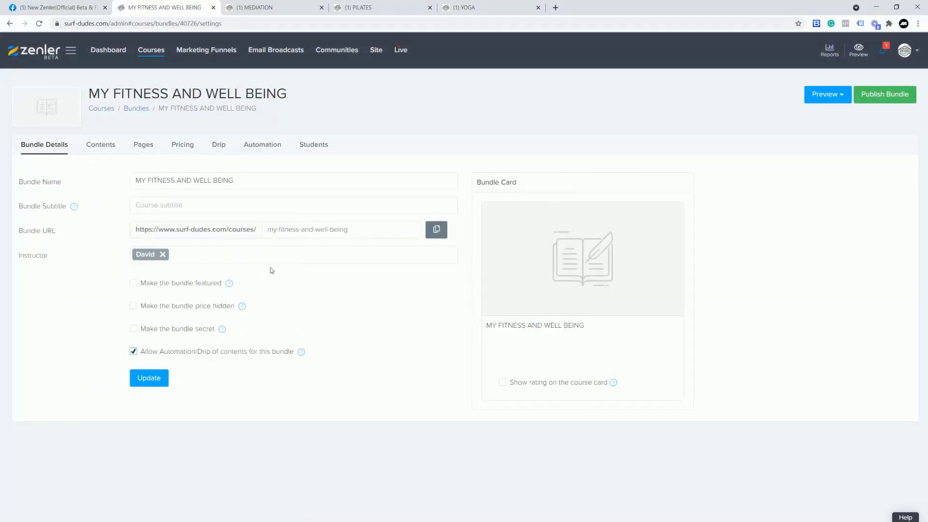
mouse_move(523, 271)
Add the MEDIATION, PILATES and YOGA courses to the contents of the MY FITNESS AND WELL BEING bundle.
left_click(101, 147)
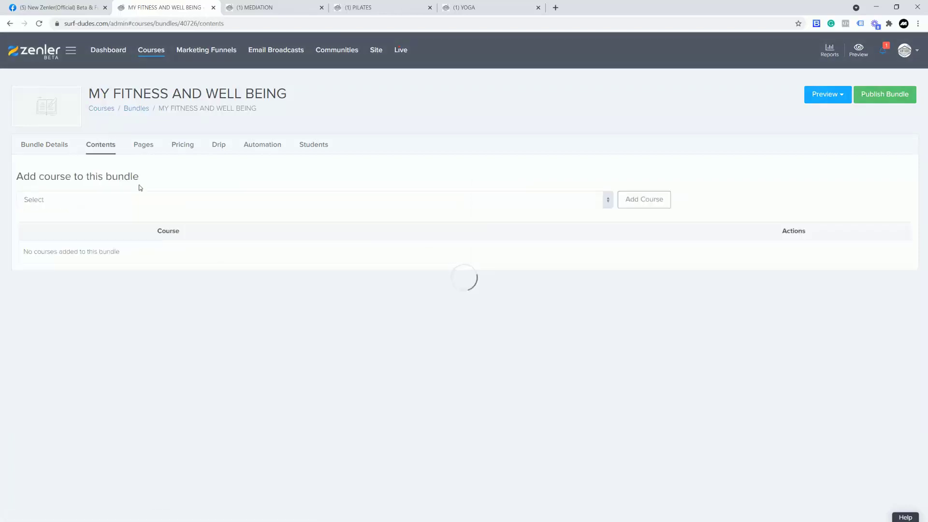
left_click(174, 203)
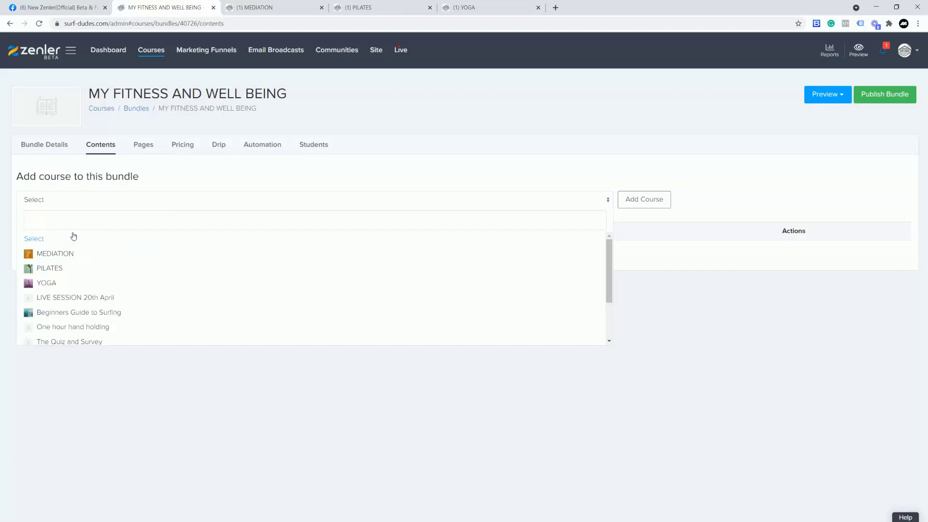
left_click(55, 254)
left_click(633, 200)
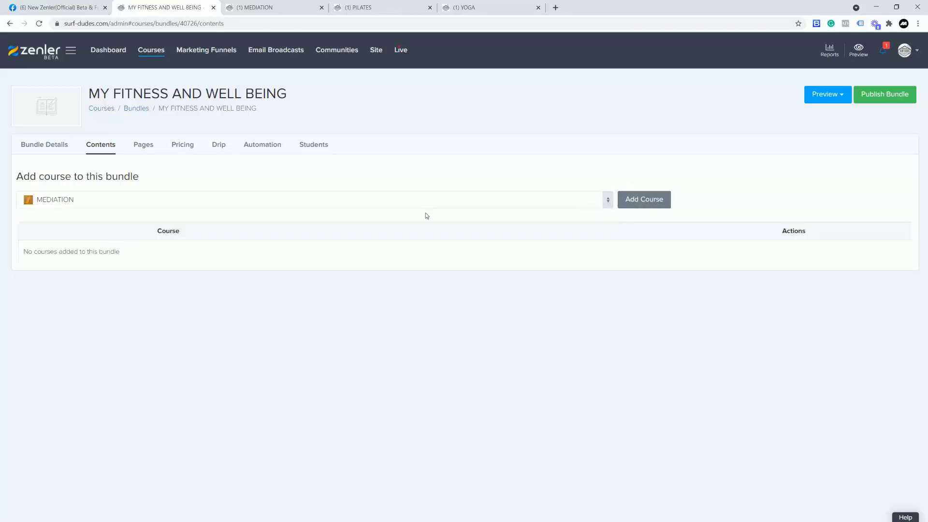
left_click(145, 203)
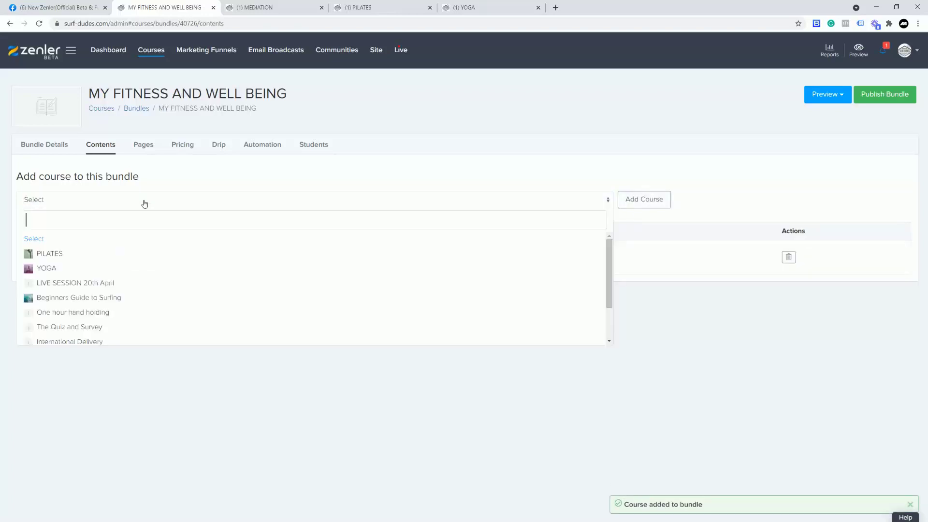
left_click(73, 255)
left_click(644, 200)
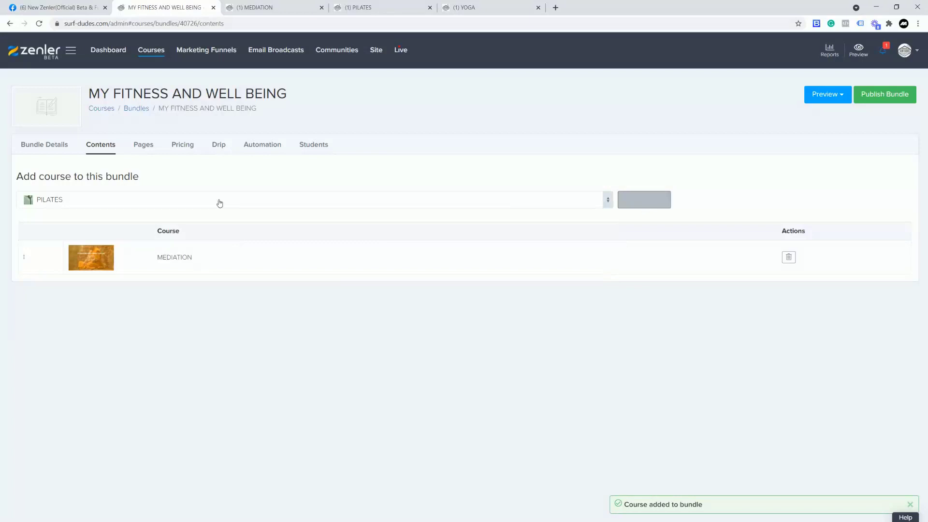
left_click(146, 202)
left_click(70, 251)
left_click(643, 200)
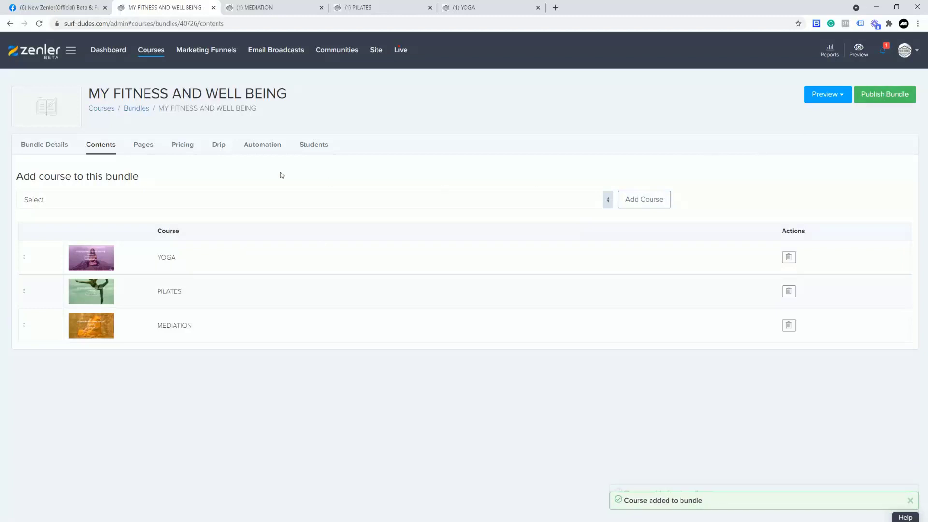
Open the bundle's sales page for editing from its course funnel and delete the title and video block.
left_click(144, 148)
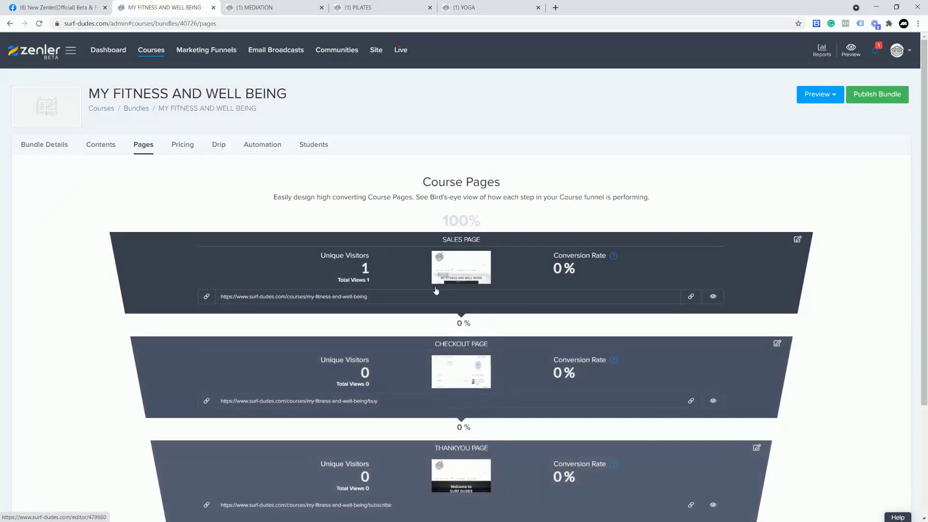
scroll(499, 385, "down", 3)
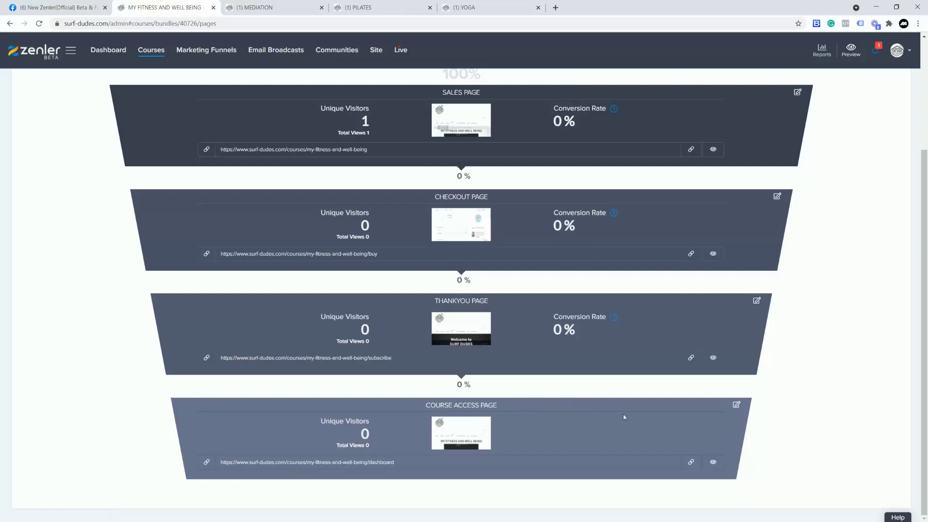
scroll(468, 207, "up", 2)
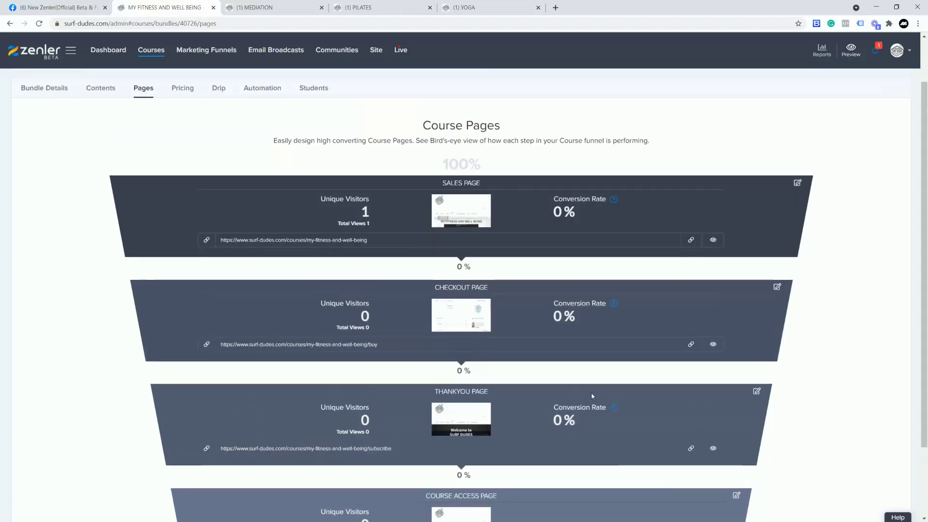
left_click(797, 182)
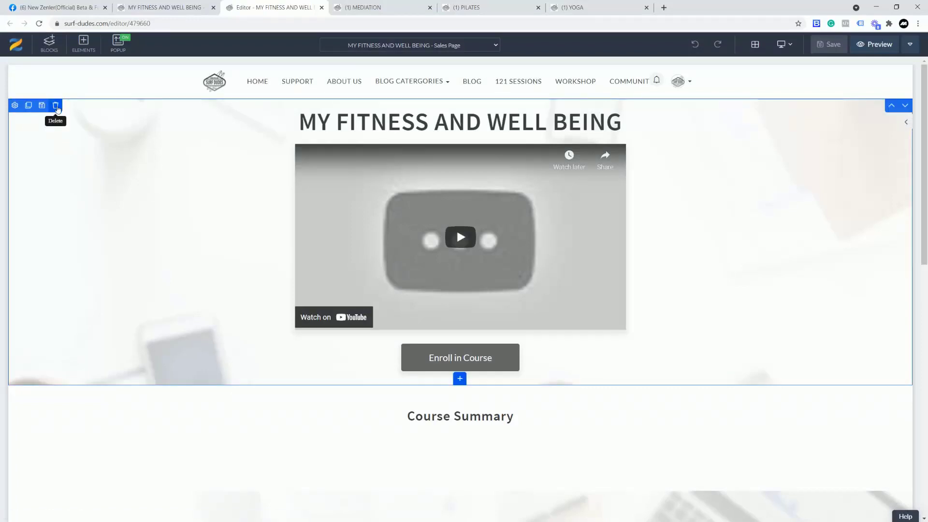
left_click(57, 107)
left_click(480, 135)
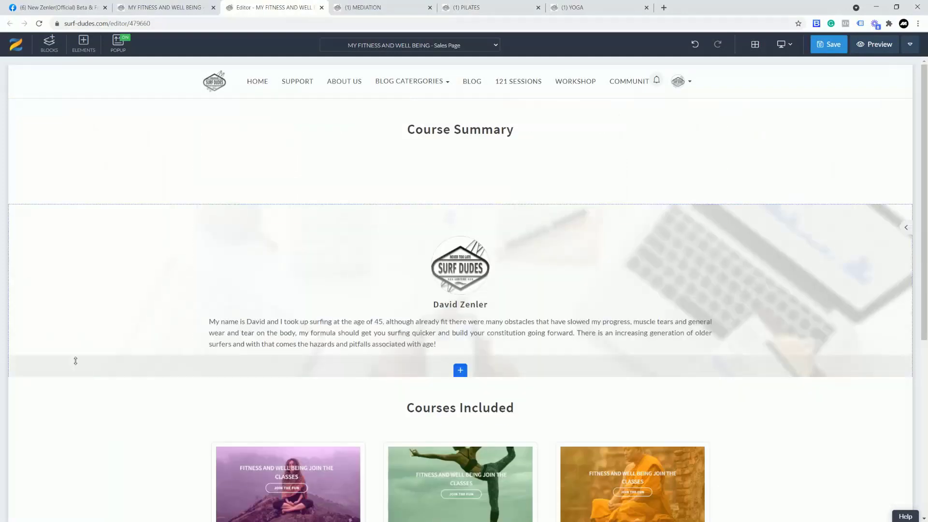
Replace the "Courses Included" heading with "OUR WHOLE RANGE OF CLASSES".
scroll(483, 416, "down", 2)
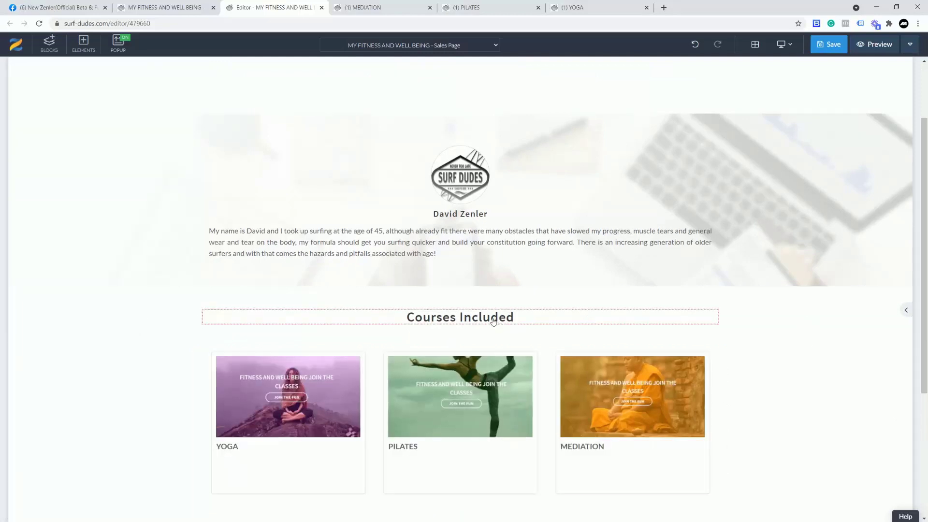
left_click(527, 314)
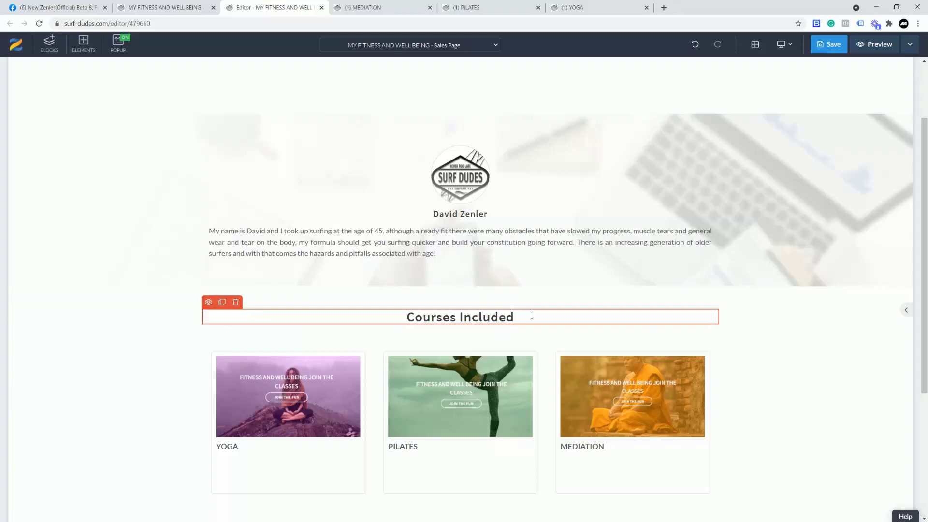
key("ctrl+a")
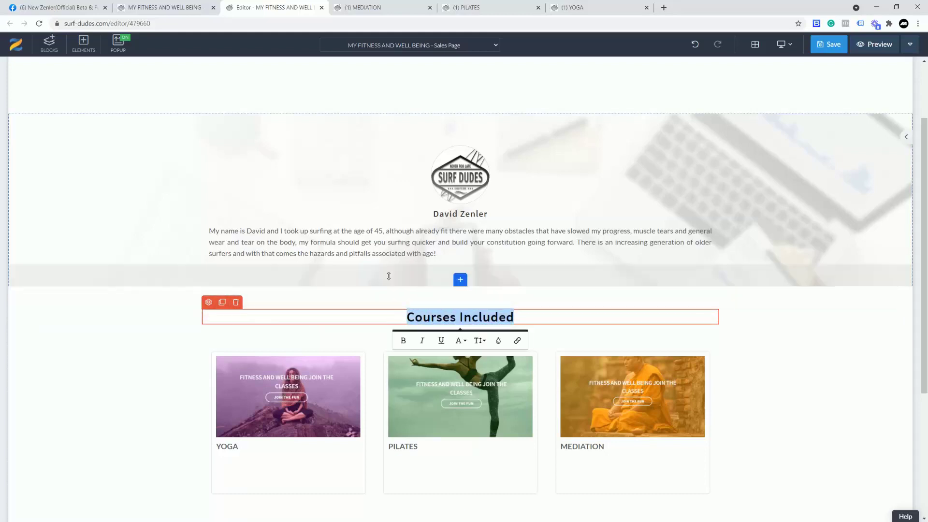
type("OUR")
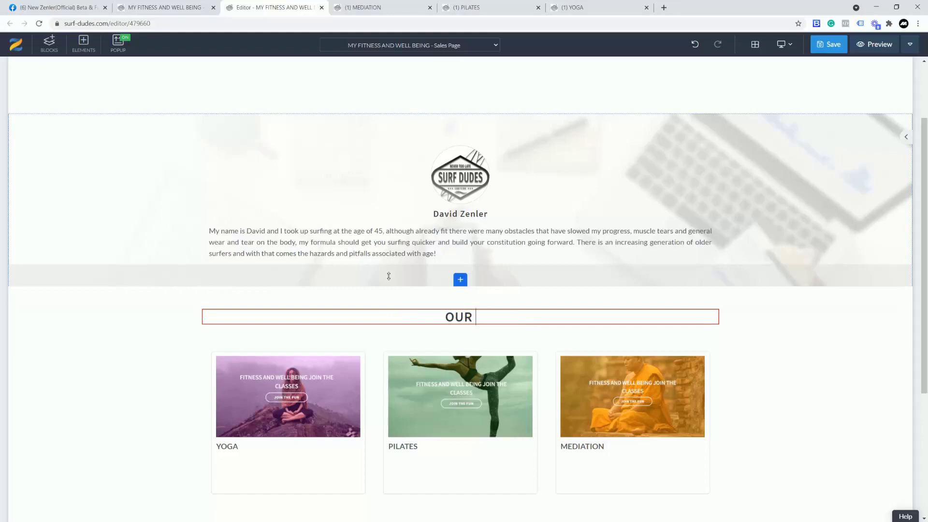
type(" WHOLE")
type("RANGE OF")
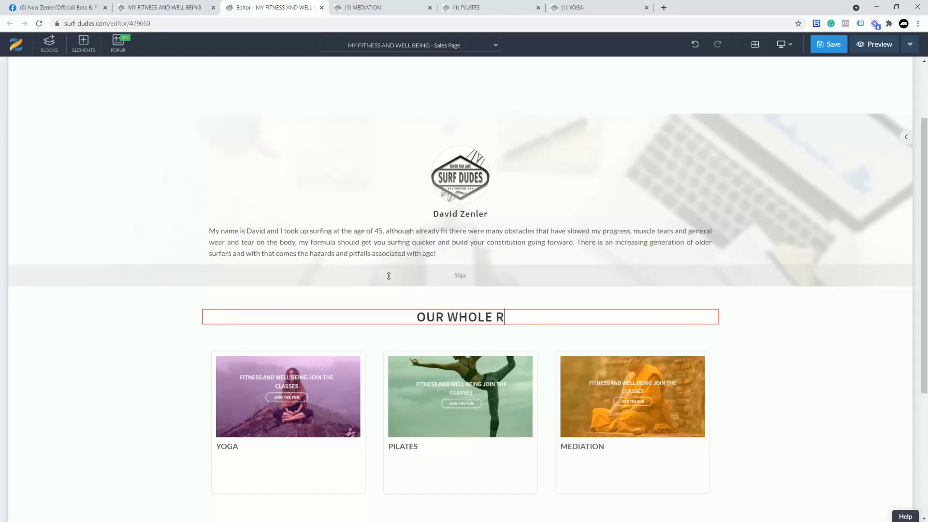
type(" CLASSE")
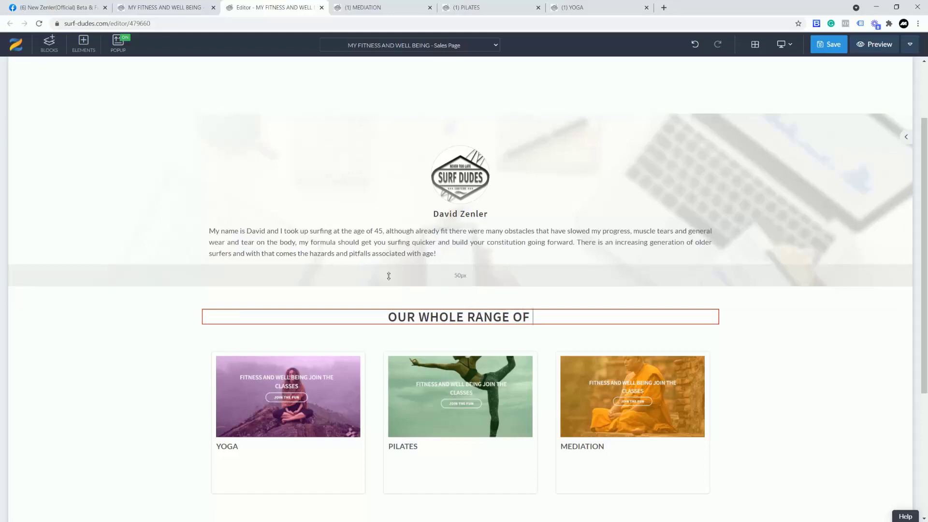
type("S")
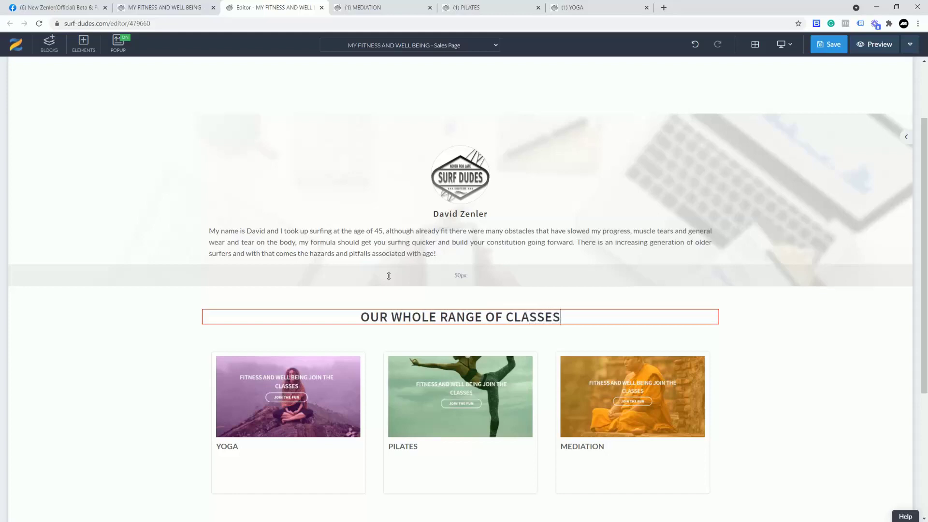
Set the classes heading's font size to 60 px and save the page, accepting its SEO settings.
left_click(208, 304)
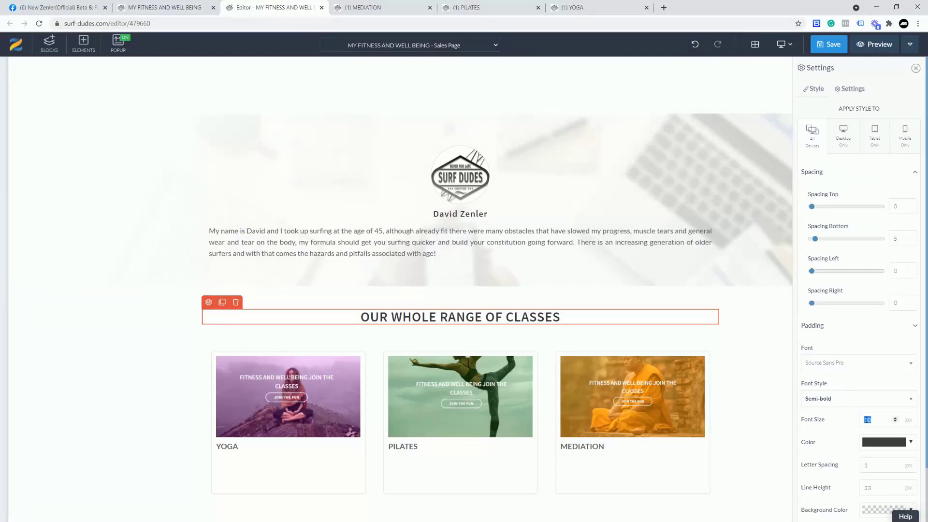
type("60")
left_click(833, 44)
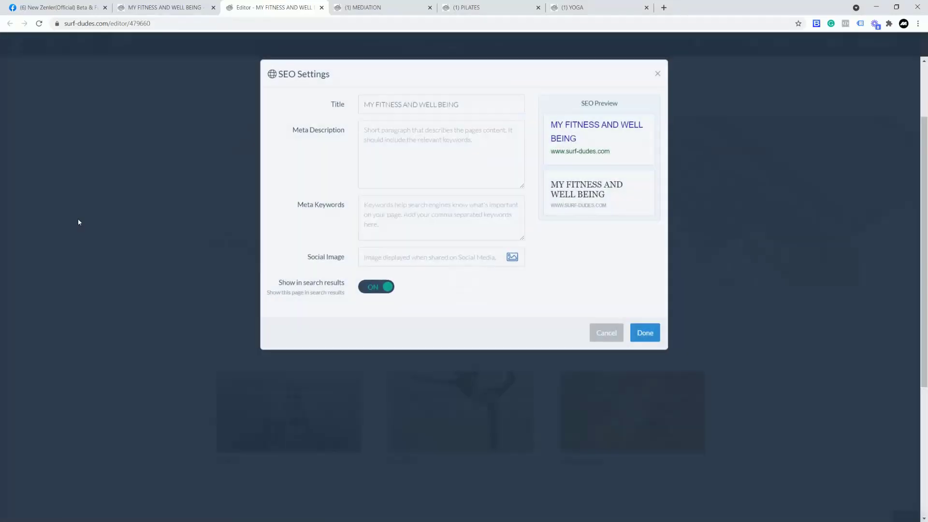
left_click(647, 335)
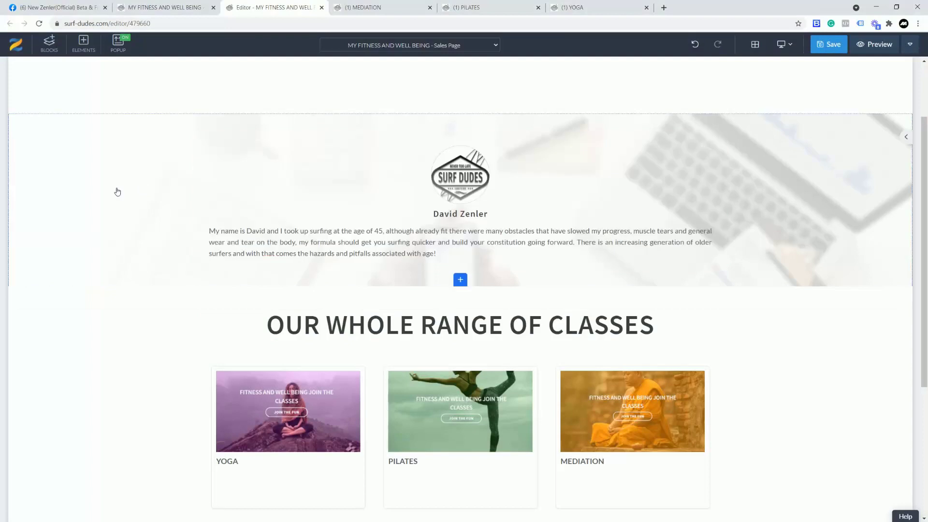
Delete the instructor bio block and remove the background image from the Course Pricing block.
mouse_move(81, 155)
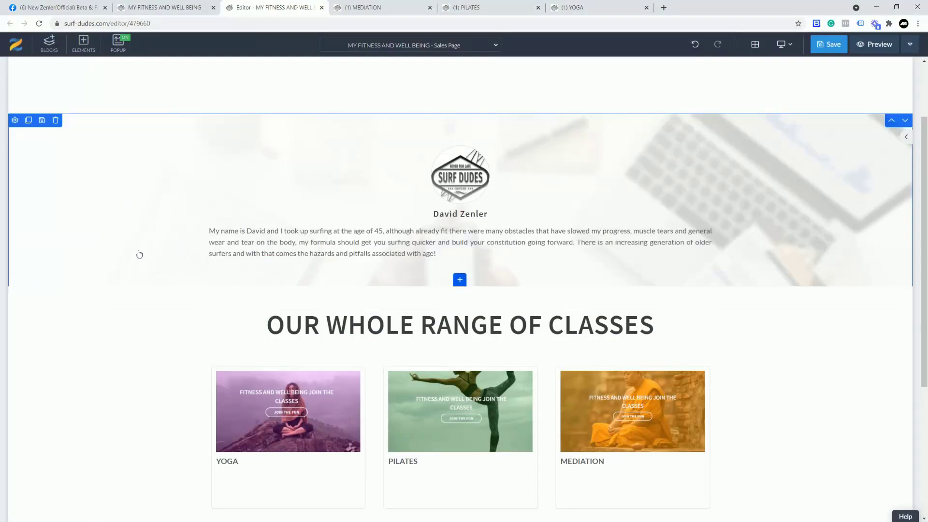
left_click(55, 120)
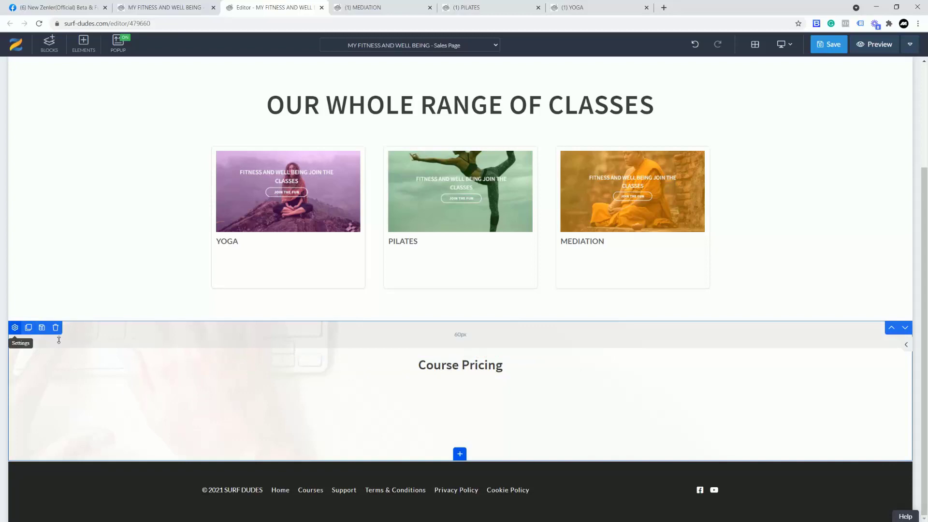
left_click(15, 327)
triple_click(886, 240)
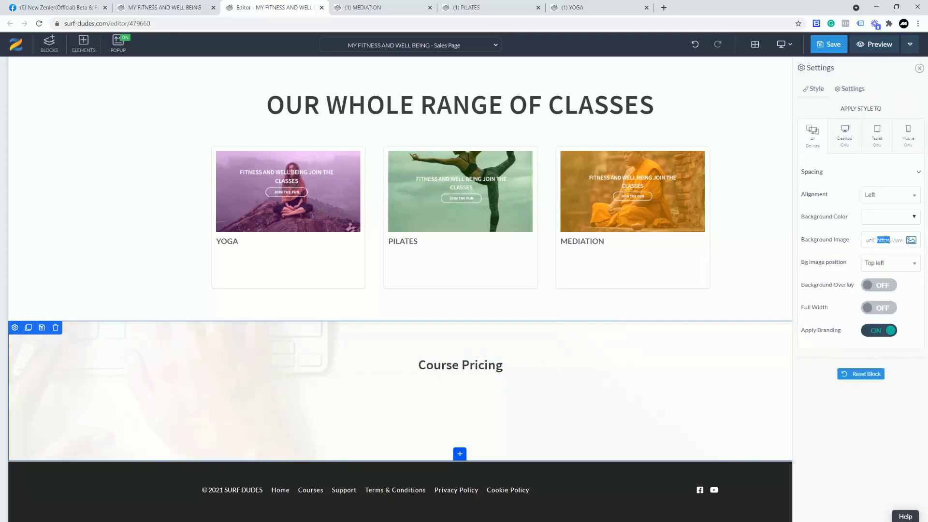
key("BackSpace")
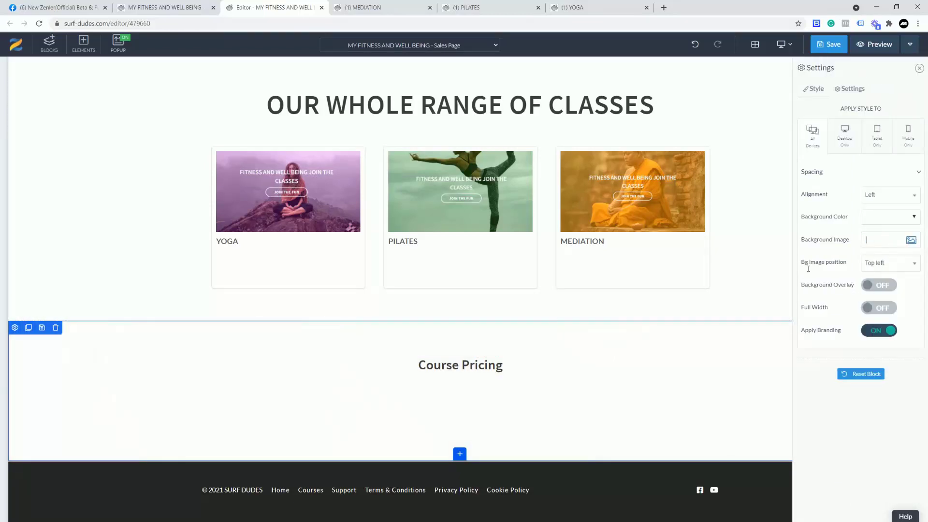
Set the "Course Pricing" heading's font size to 60 px.
left_click(474, 369)
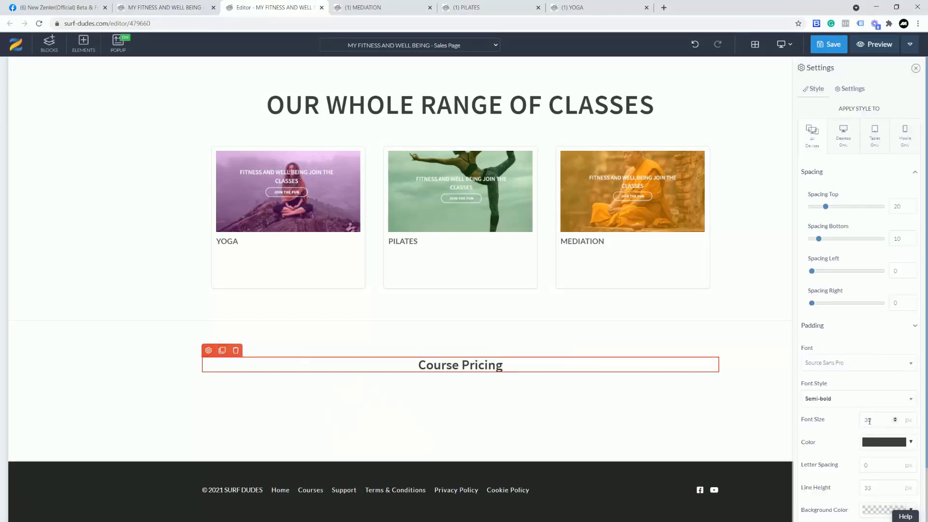
type("60")
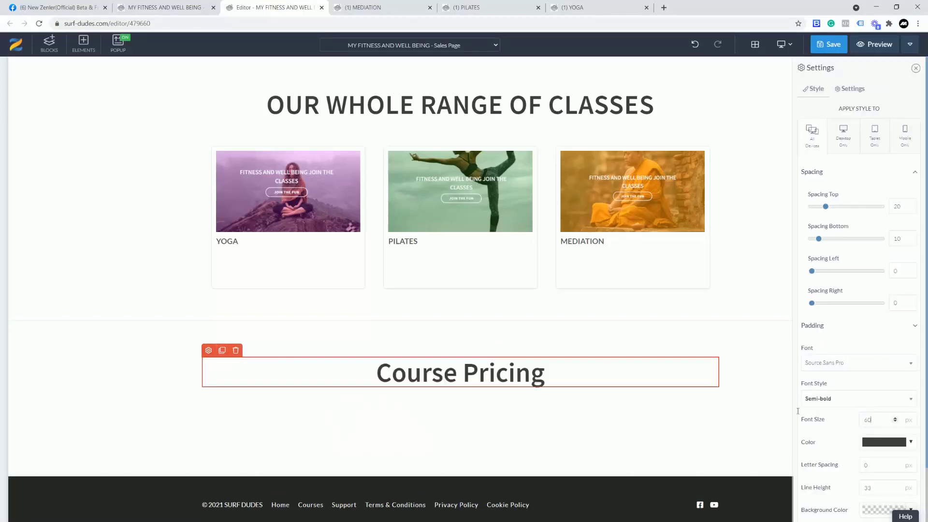
scroll(681, 295, "up", 2)
scroll(628, 348, "down", 3)
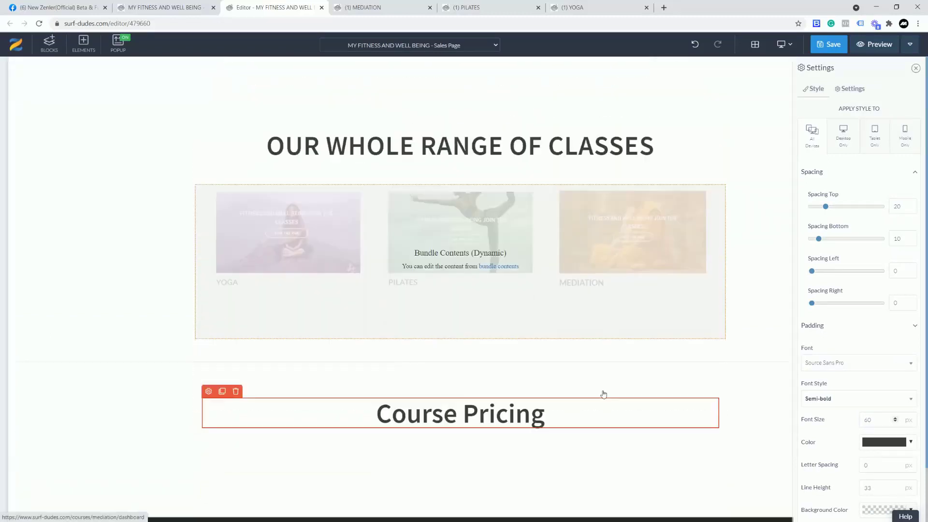
Change the pricing heading's text to "MEMBERSHIP SUBSCRIPTION" and save the sales page.
left_click_drag(544, 358, 394, 357)
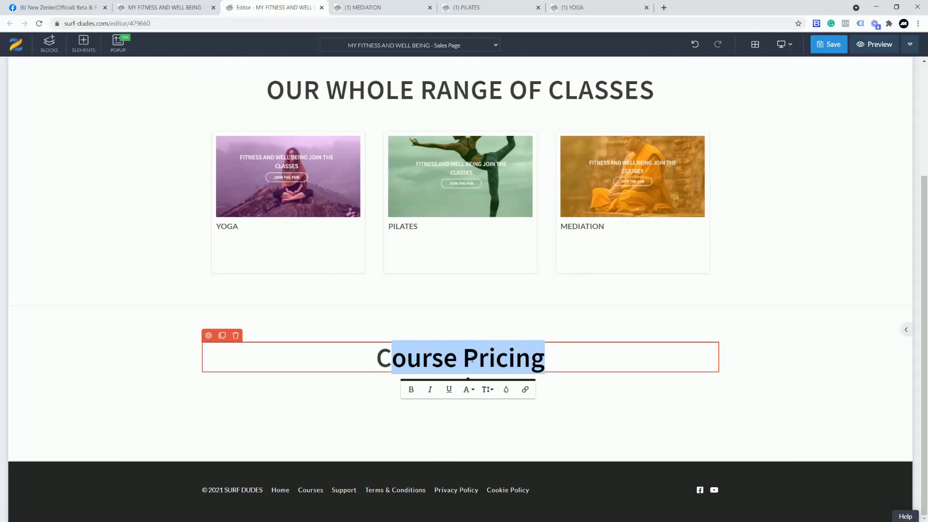
type("OURSE SUBSCRIPTION")
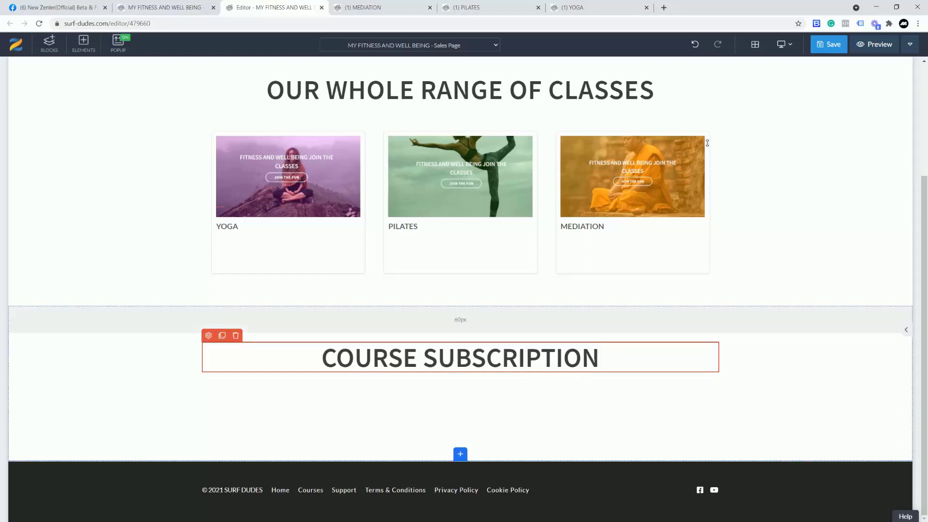
left_click_drag(416, 357, 322, 358)
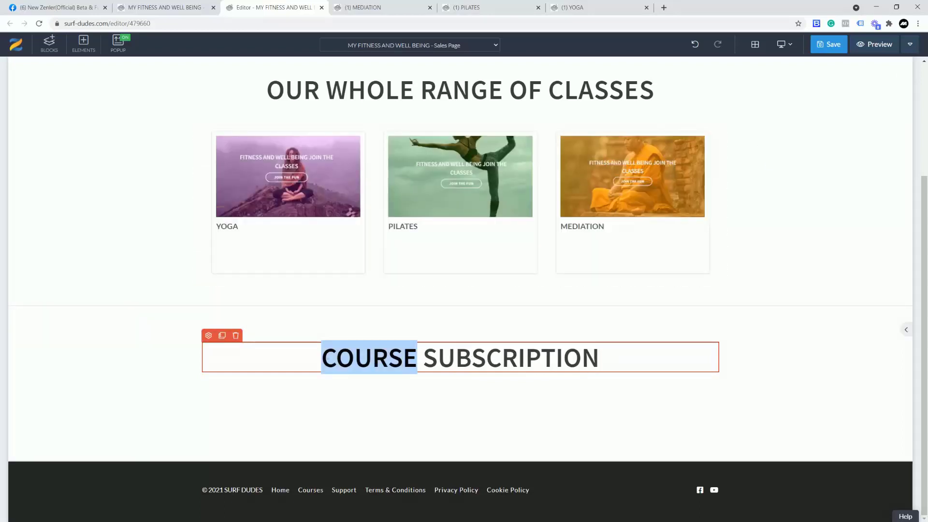
type("MEMBERSHI")
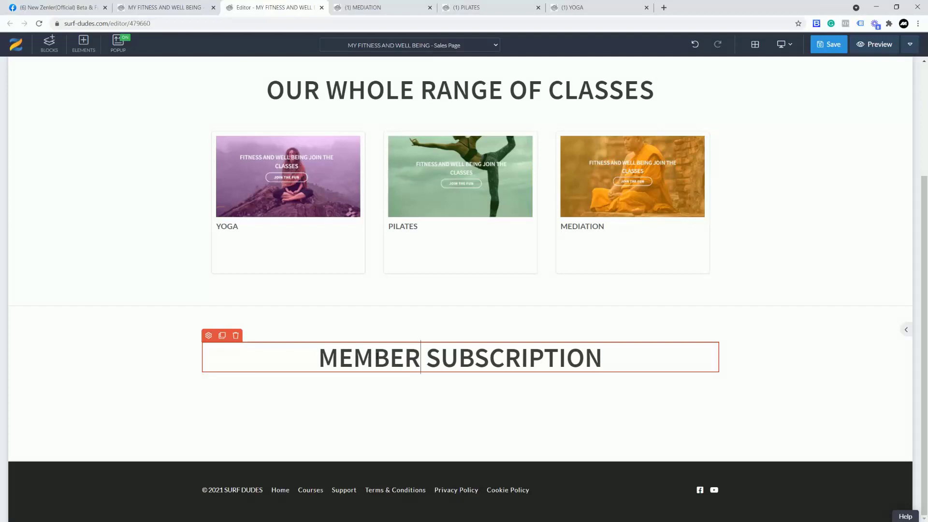
type("P")
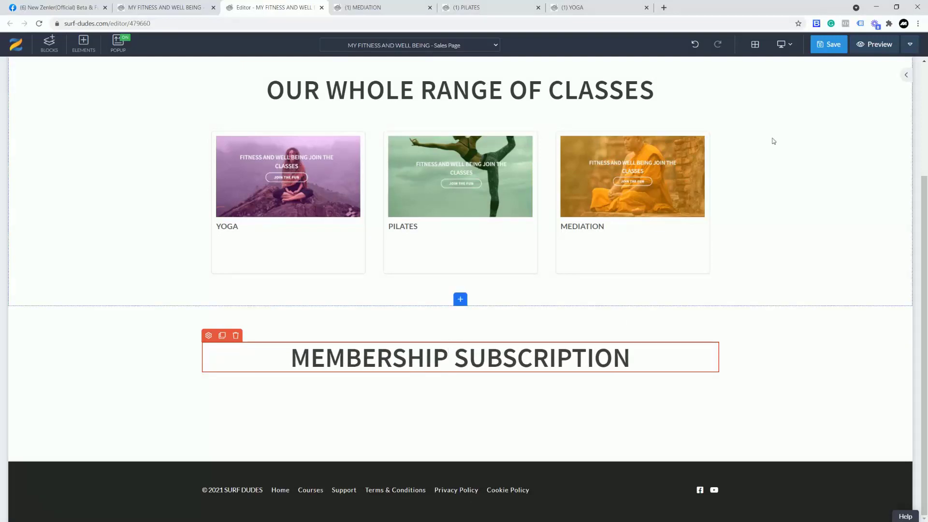
left_click(832, 49)
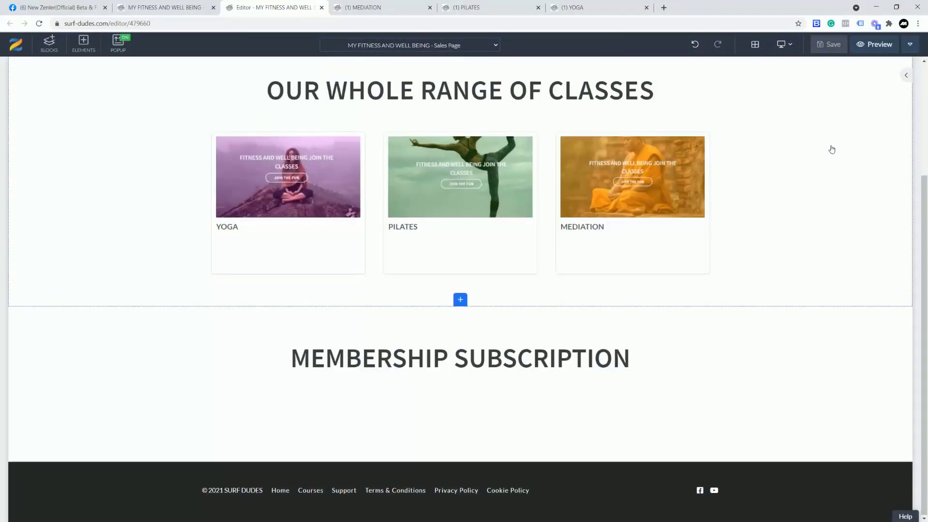
Delete the Course Summary block above the classes heading.
scroll(829, 150, "up", 3)
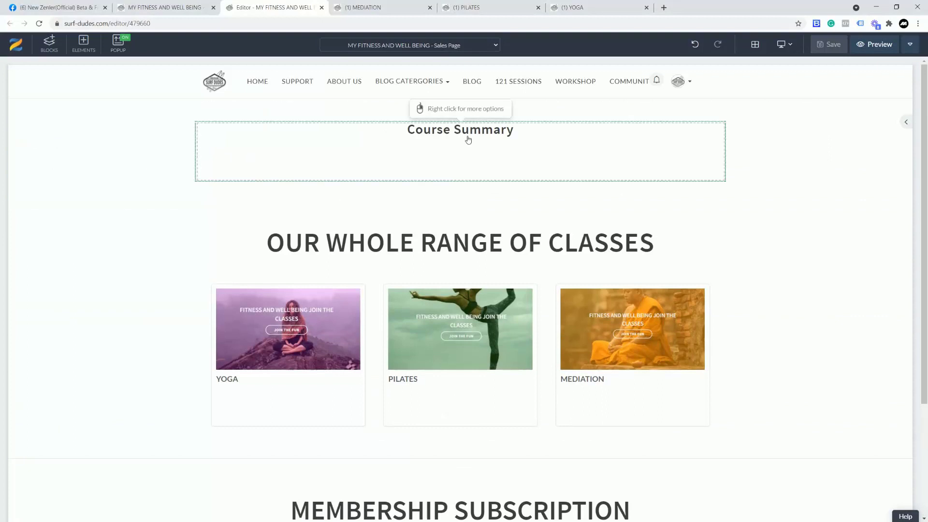
left_click(113, 157)
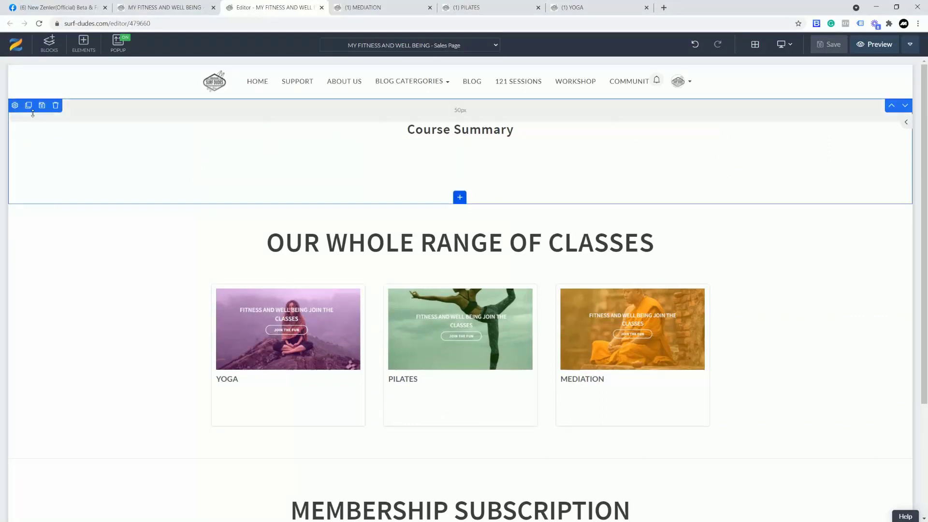
left_click(60, 110)
left_click(482, 136)
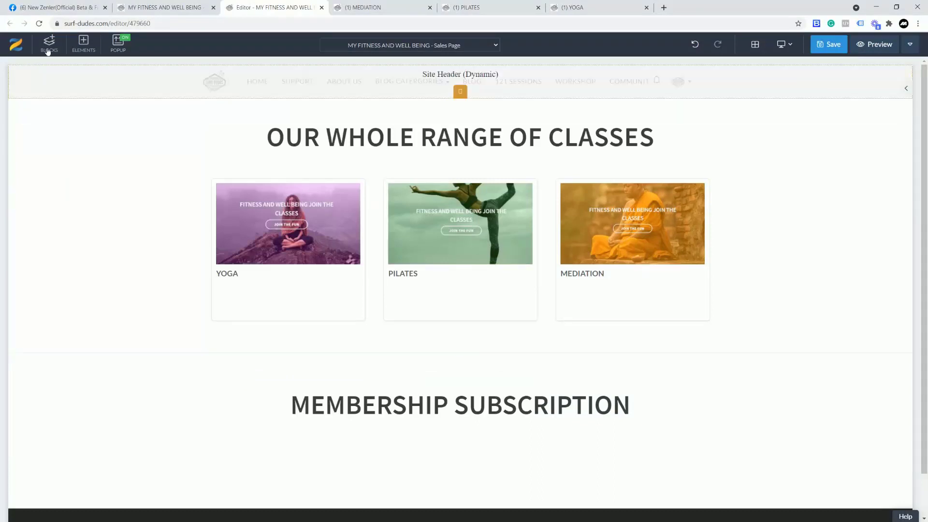
Insert the FITNESS GOTO custom block between the site header and the classes heading.
left_click(50, 49)
scroll(36, 461, "down", 2)
left_click(45, 511)
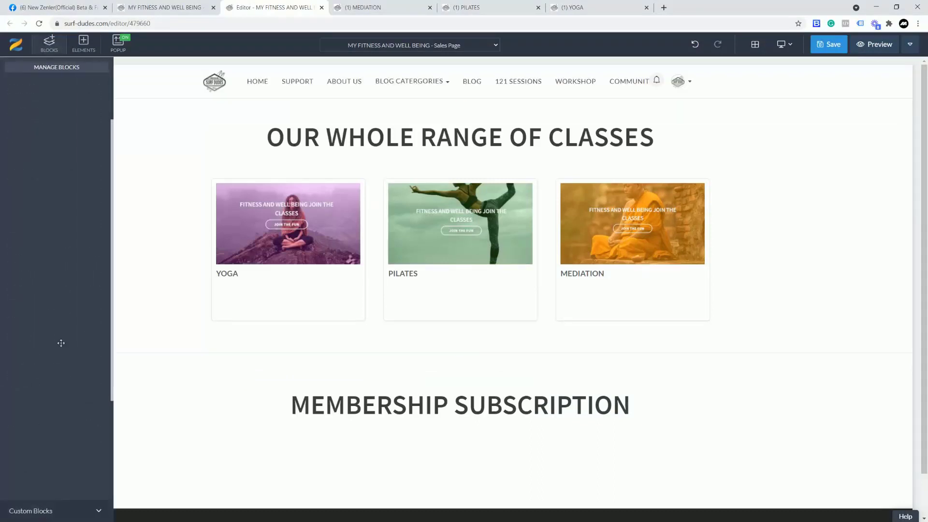
scroll(60, 343, "down", 1)
mouse_move(59, 344)
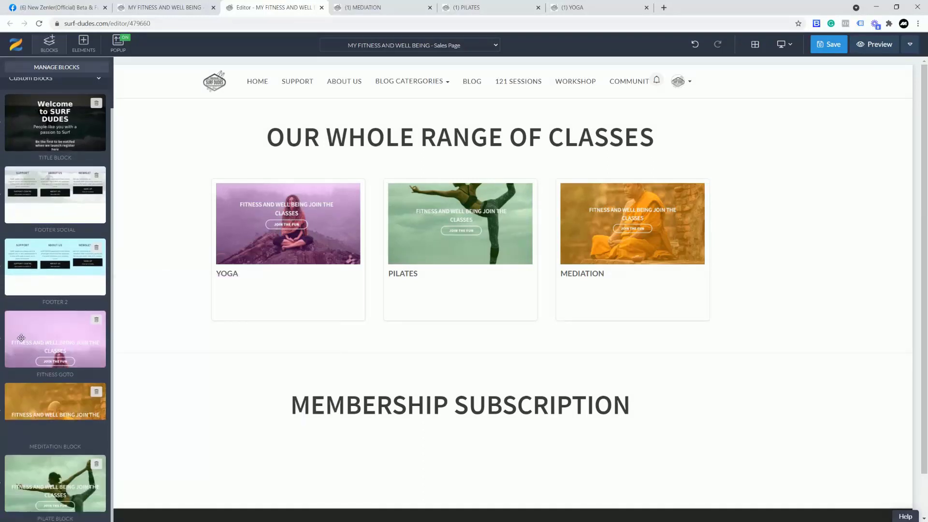
left_click_drag(50, 341, 403, 155)
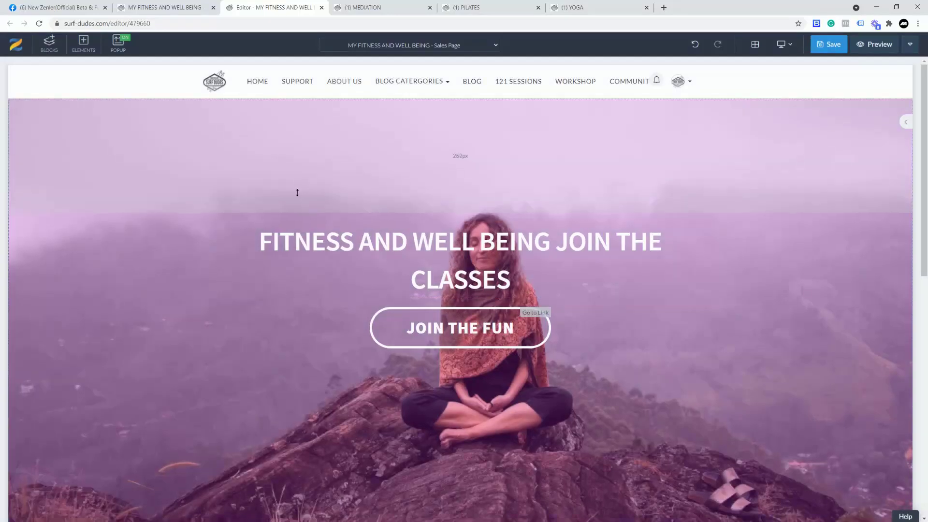
Reduce the spacing above and below the heading in the top yoga banner and delete its JOIN THE FUN button.
left_click_drag(297, 192, 304, 84)
left_click_drag(241, 402, 266, 305)
left_click(416, 239)
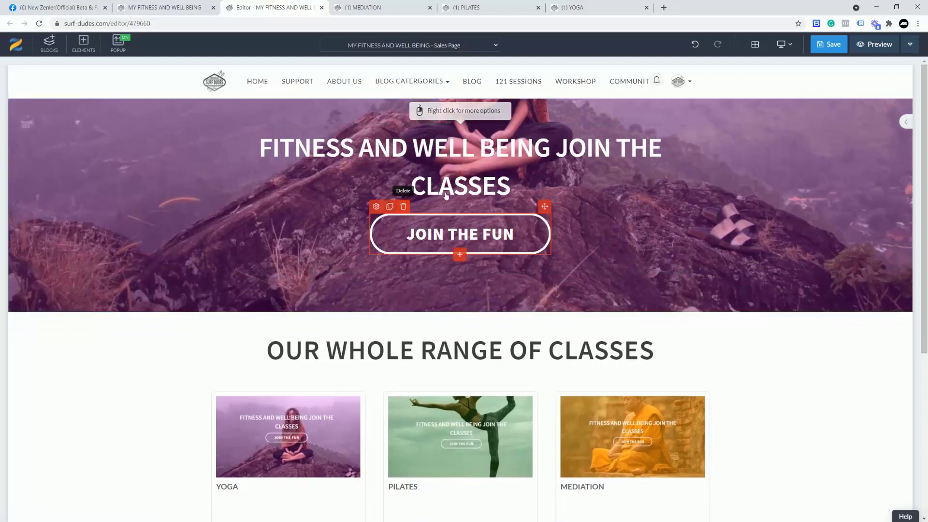
left_click(404, 206)
left_click(488, 145)
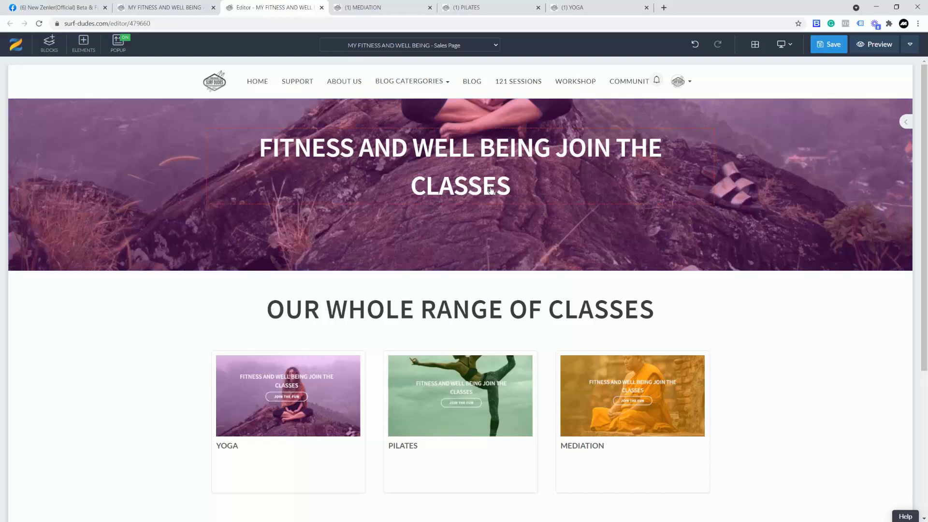
left_click(506, 189)
left_click_drag(522, 187, 248, 187)
left_click(119, 184)
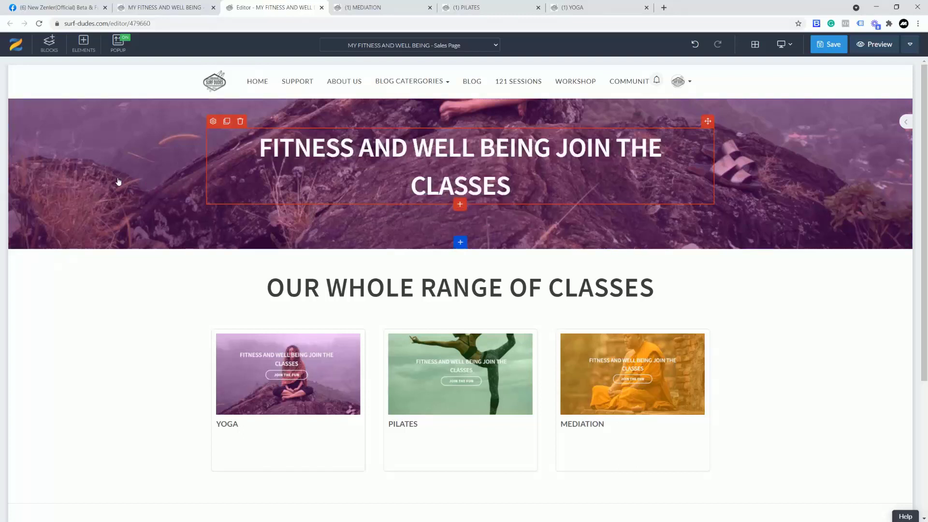
Insert a second FITNESS GOTO custom block between the top banner and the OUR WHOLE RANGE OF CLASSES heading.
left_click(49, 44)
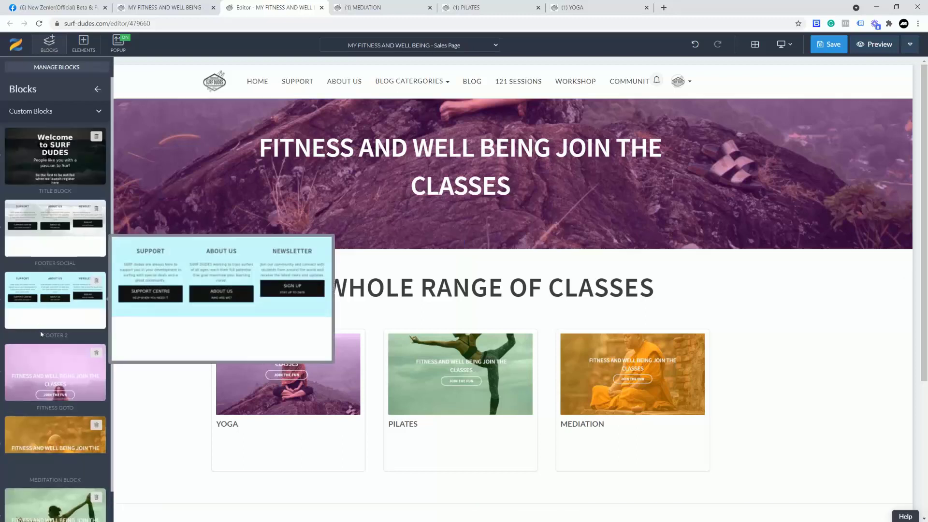
mouse_move(34, 342)
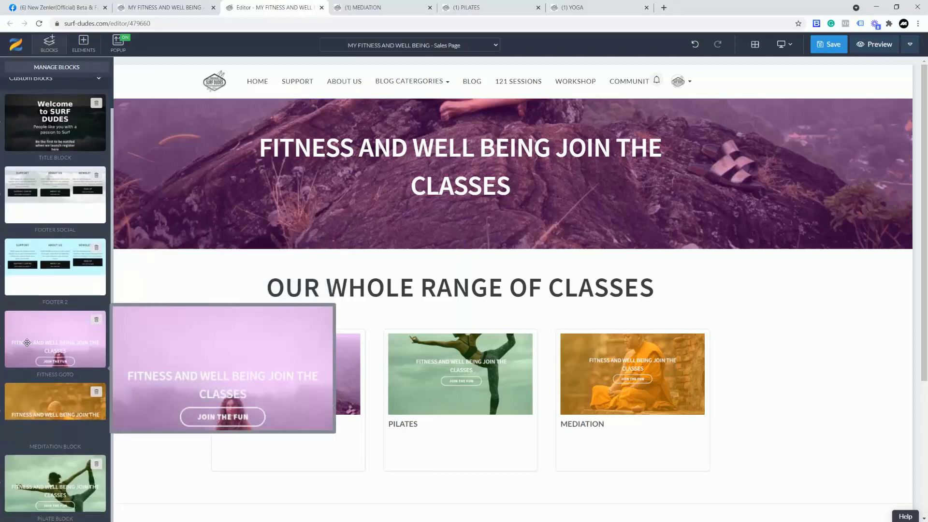
left_click_drag(27, 343, 350, 272)
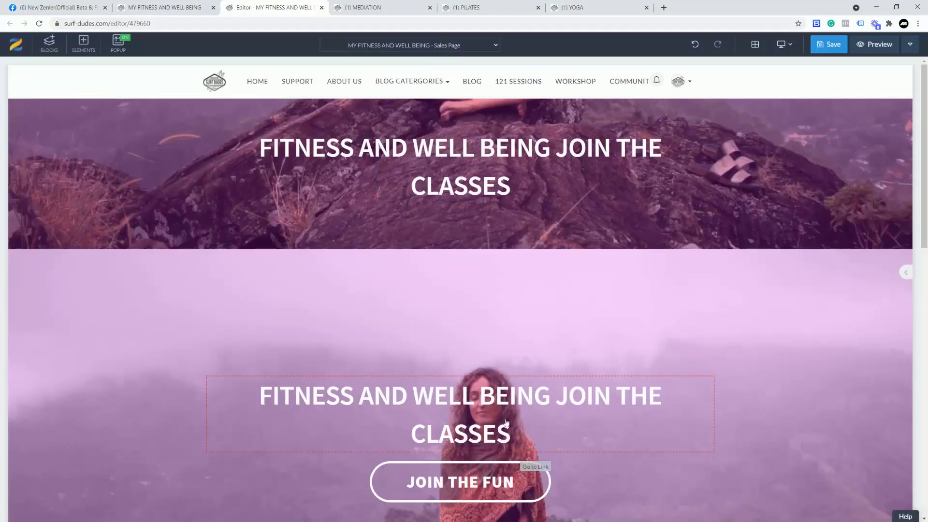
Change the second banner's heading text to "YOGA CLASSES".
left_click(507, 422)
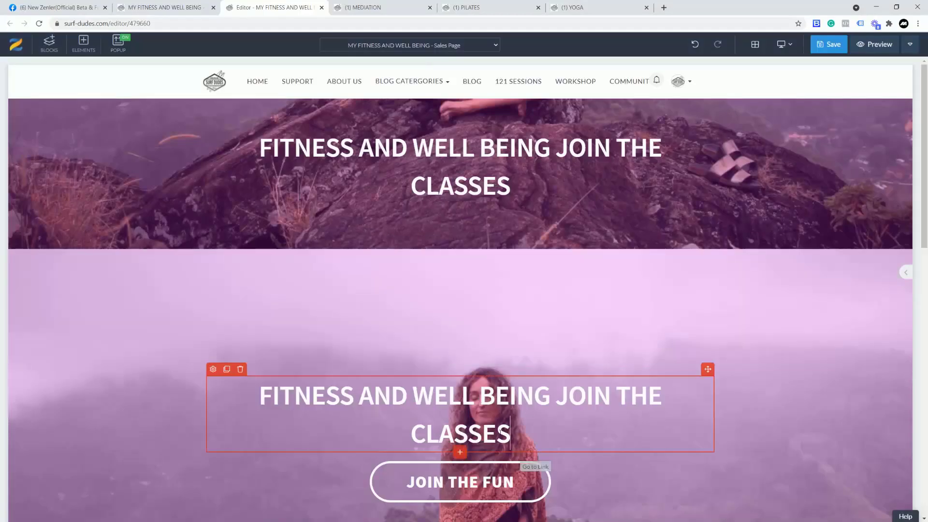
left_click_drag(660, 397, 260, 395)
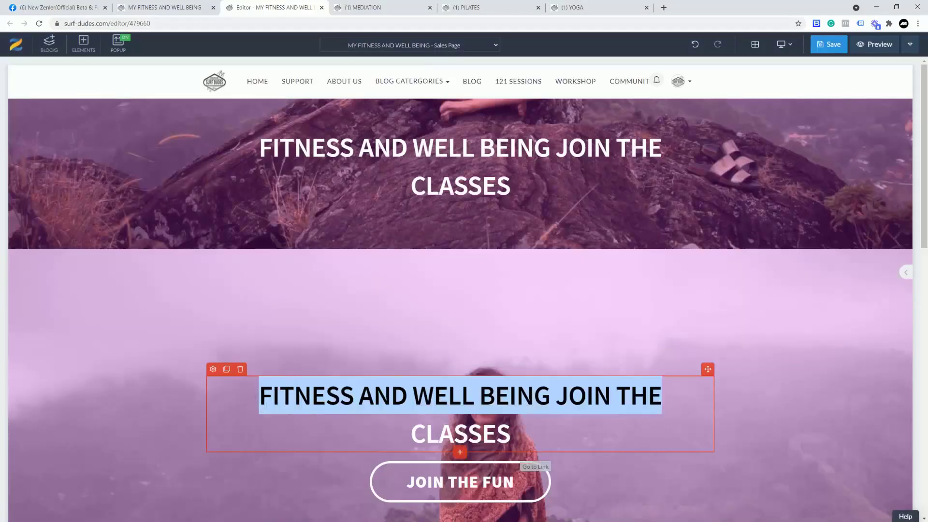
type("YOG")
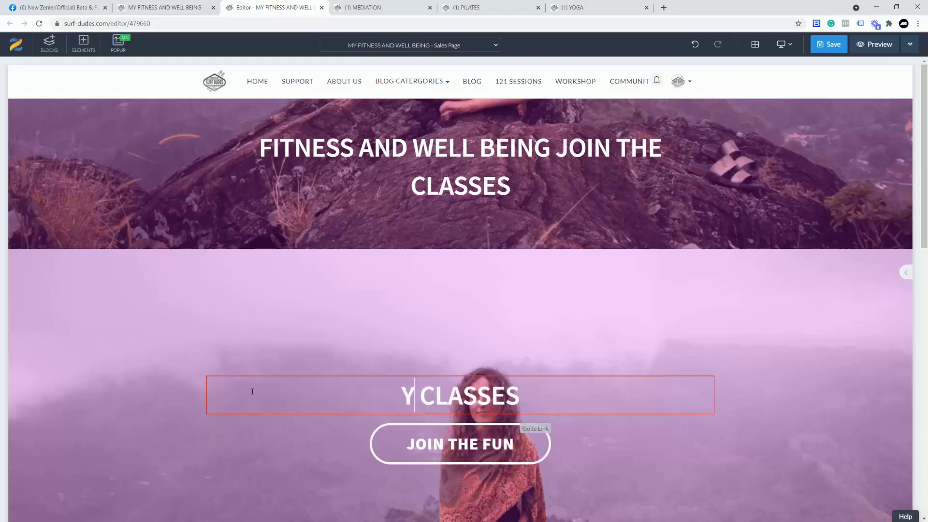
type("E")
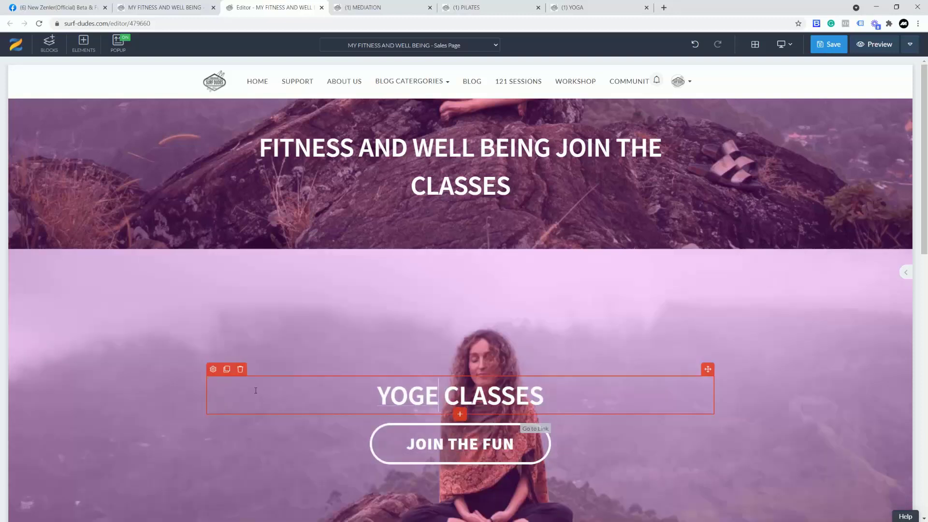
key("BackSpace")
type("A")
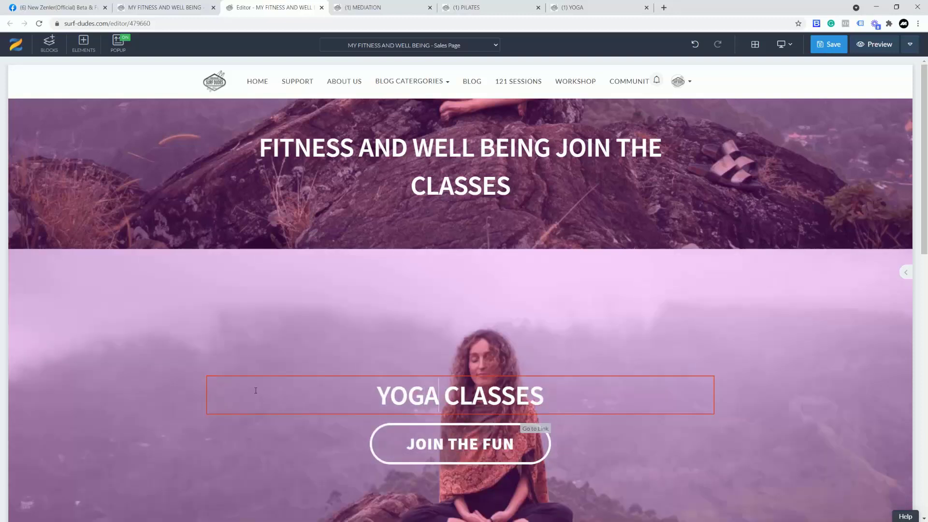
Delete the JOIN THE FUN button from the YOGA CLASSES banner.
left_click(416, 444)
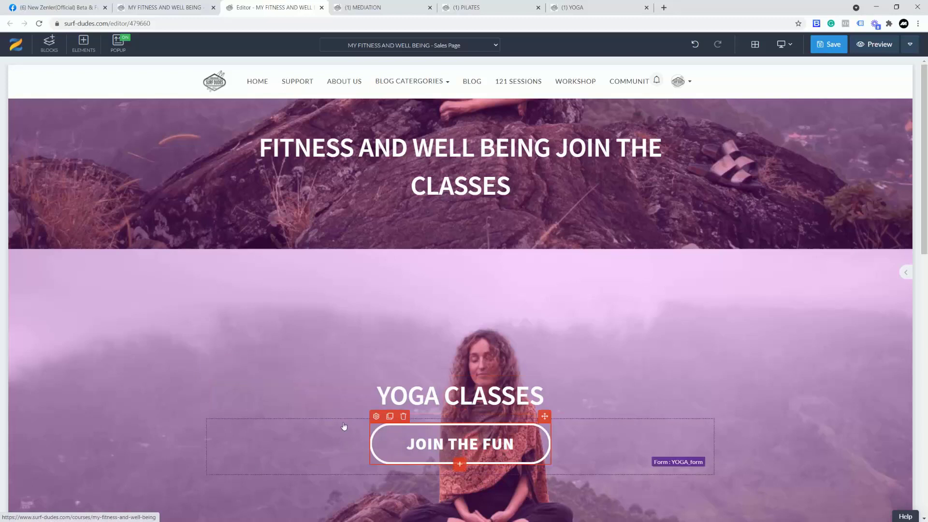
left_click(400, 448)
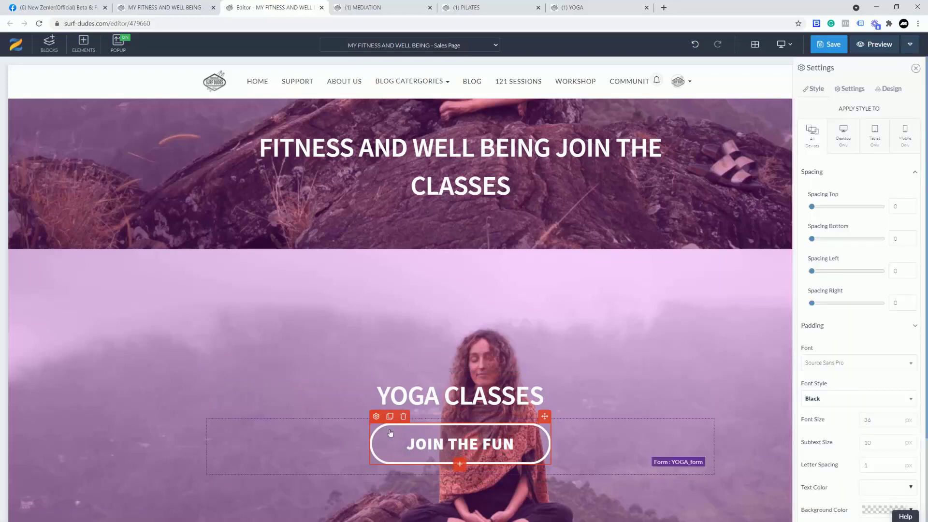
left_click(403, 416)
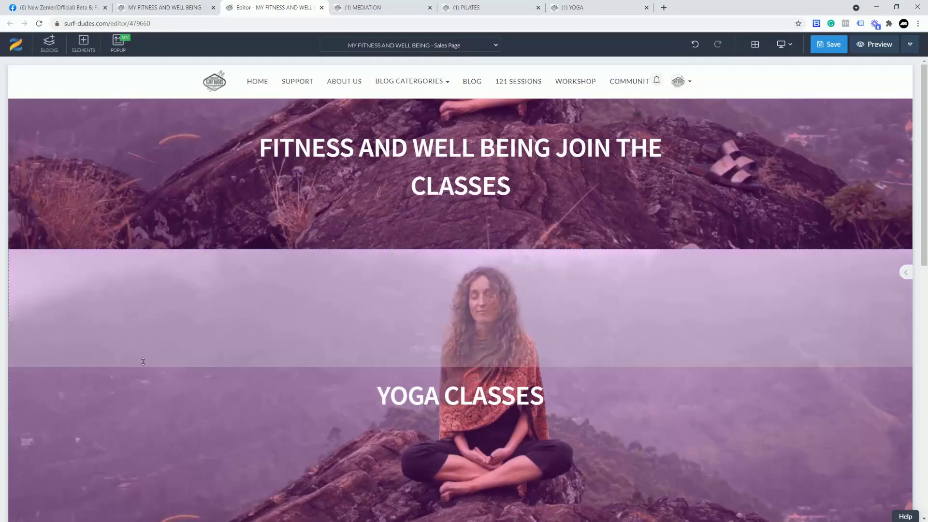
Shrink the YOGA CLASSES banner by reducing the spacing above and below its heading.
left_click_drag(143, 362, 151, 294)
scroll(198, 338, "down", 1)
scroll(198, 337, "down", 3)
left_click_drag(162, 423, 185, 293)
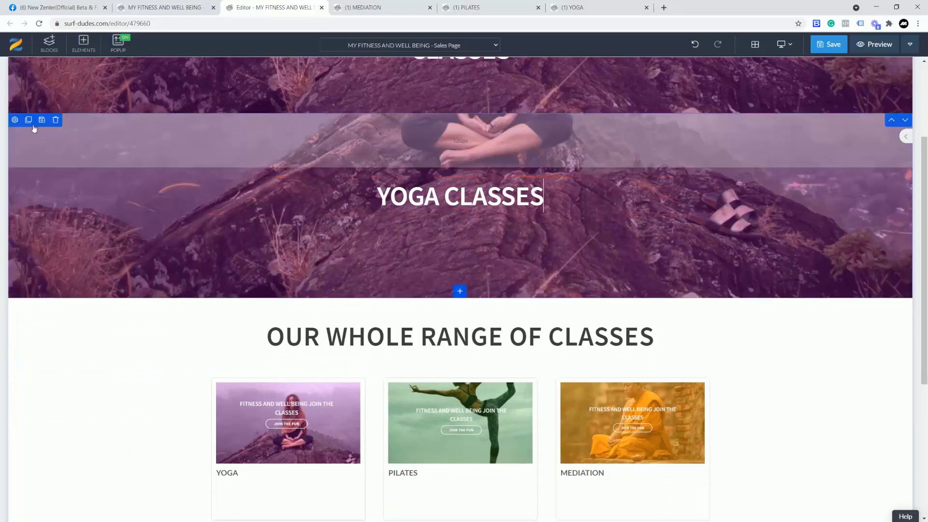
Set the YOGA CLASSES banner's background image position to Center center.
left_click(14, 120)
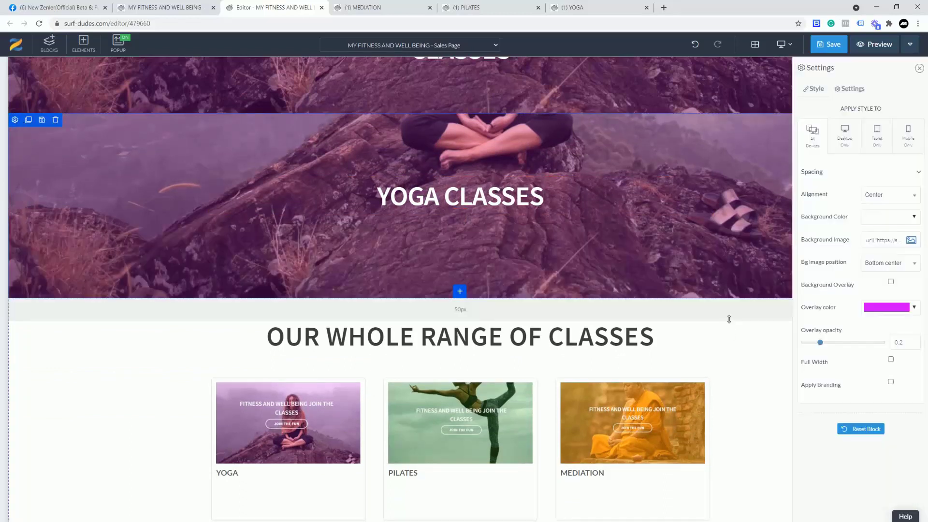
left_click(911, 265)
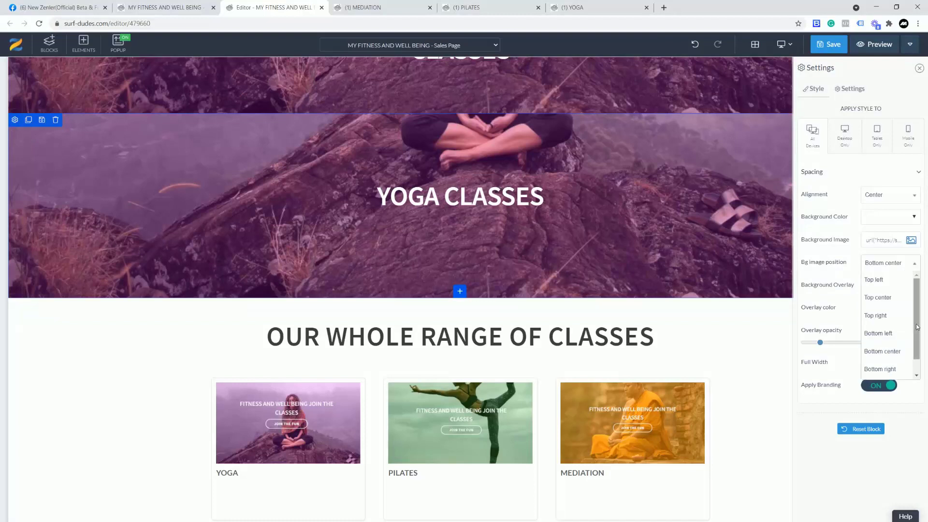
left_click_drag(918, 318, 921, 356)
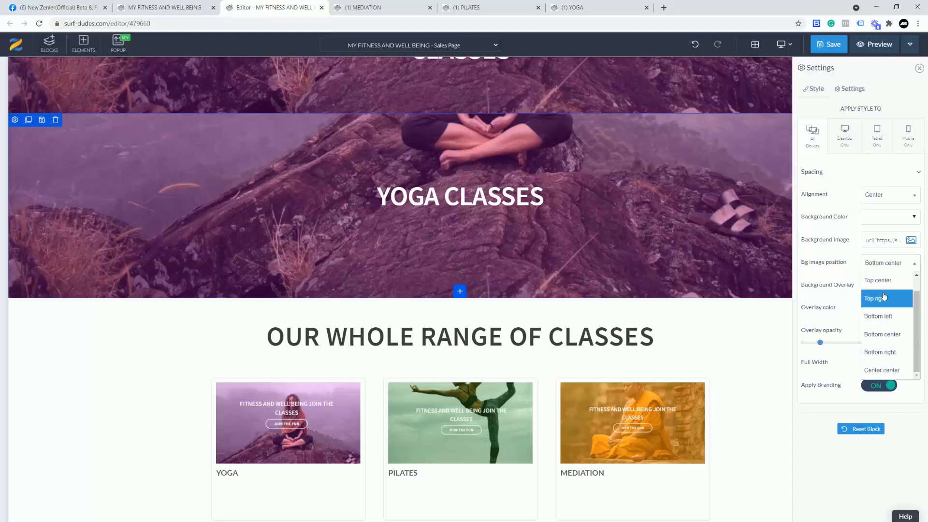
left_click_drag(918, 310, 919, 291)
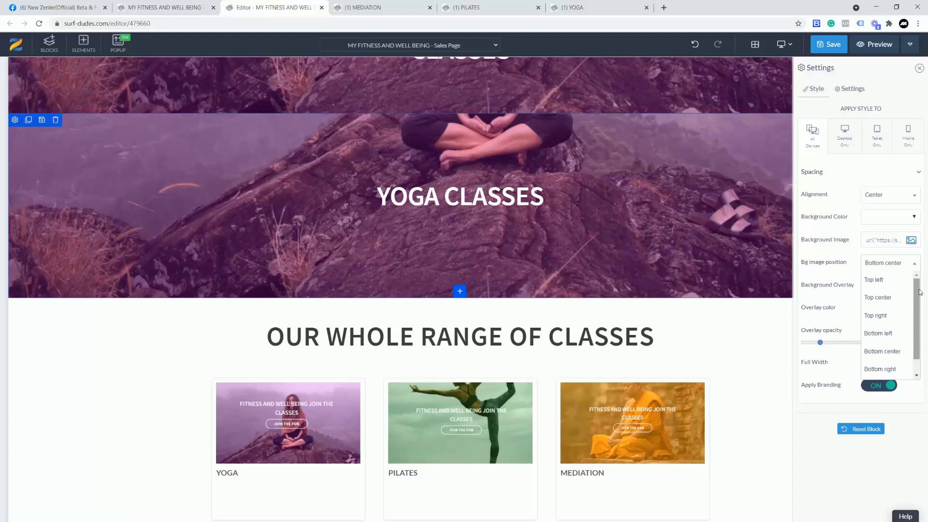
left_click(878, 297)
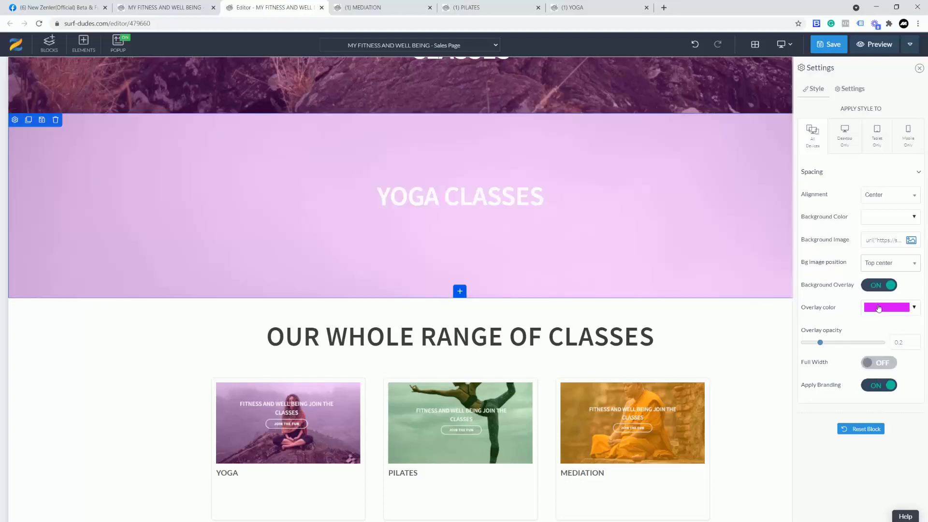
left_click(908, 270)
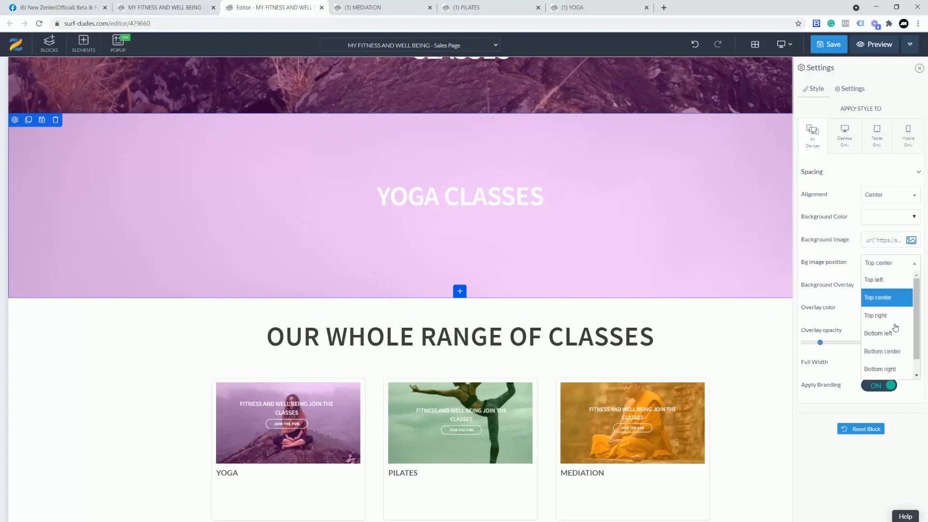
left_click(887, 351)
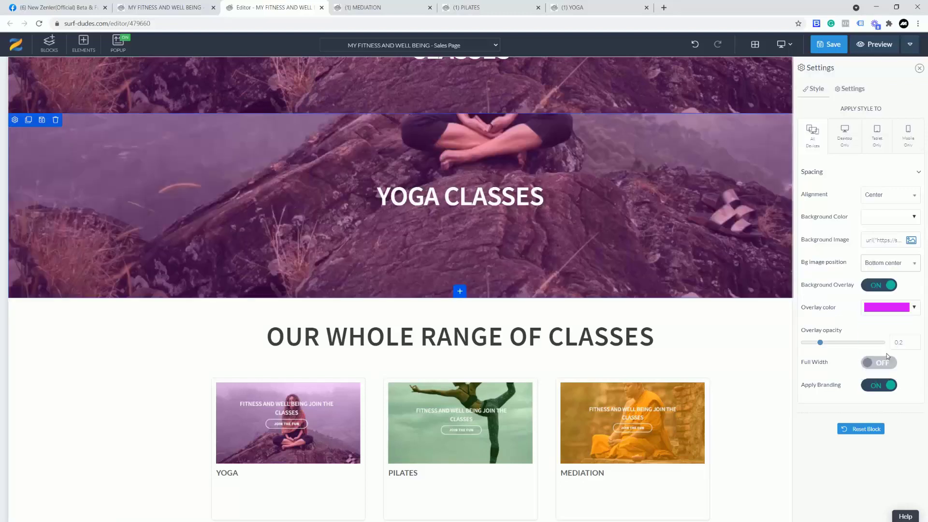
left_click(915, 266)
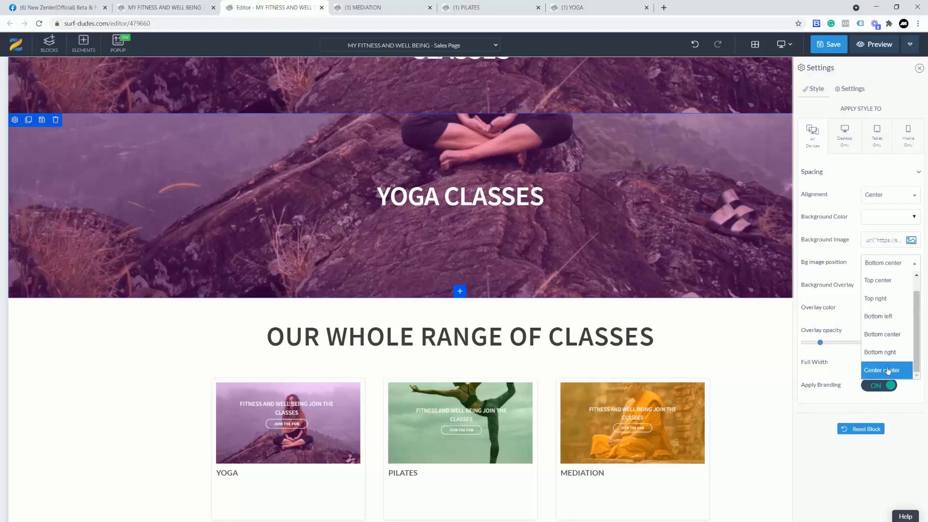
left_click(888, 370)
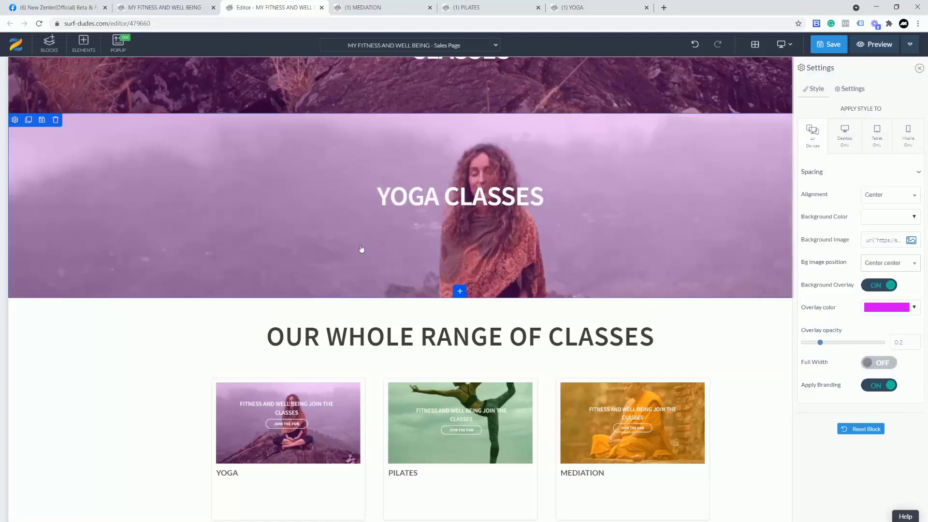
Duplicate the heading in the top banner and change the upper copy's text to "WELCOME".
scroll(254, 177, "up", 1)
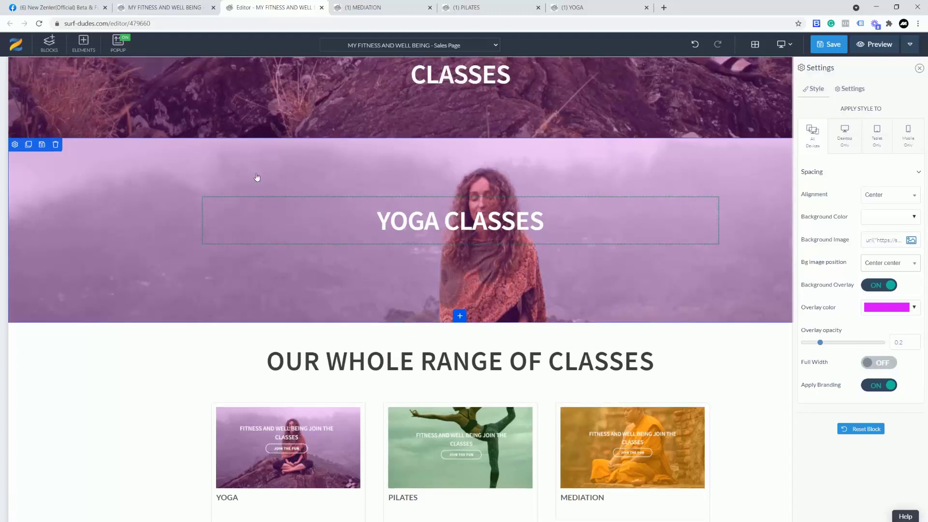
scroll(215, 223, "up", 3)
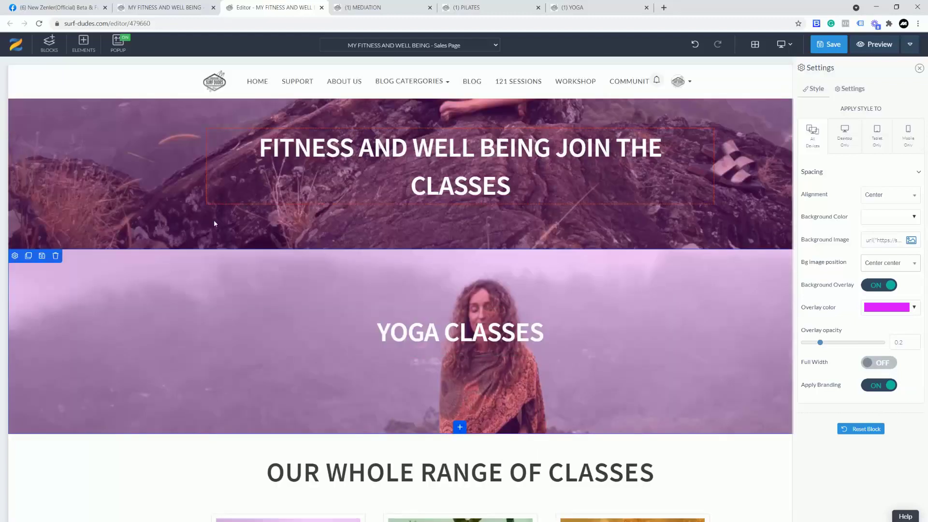
left_click(309, 158)
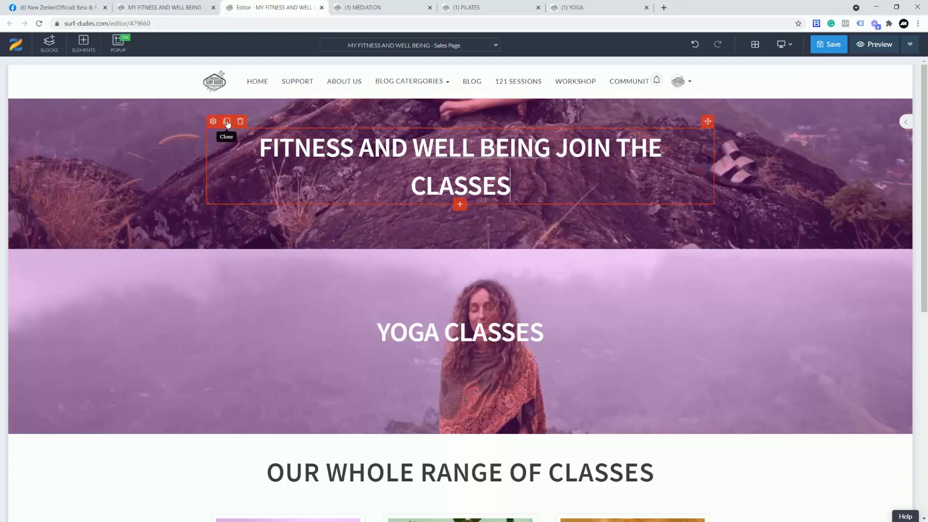
left_click(227, 122)
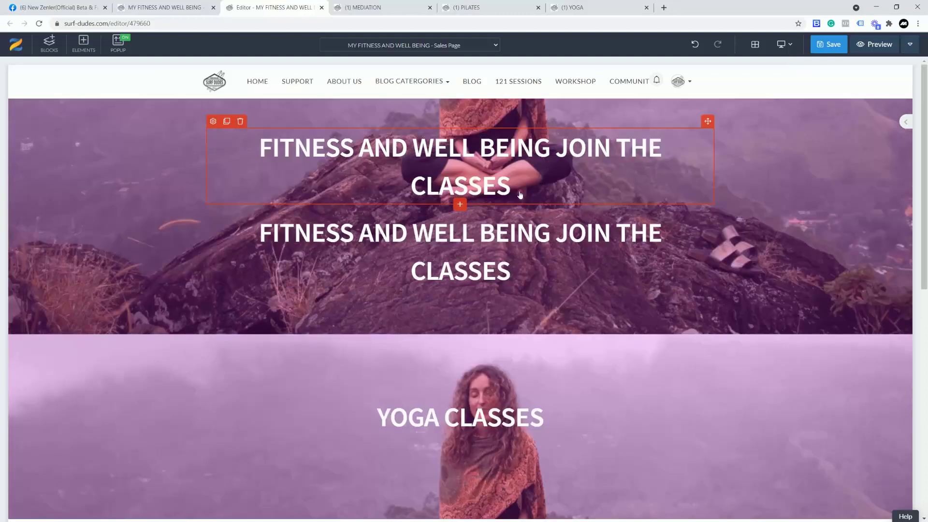
left_click_drag(520, 195, 260, 141)
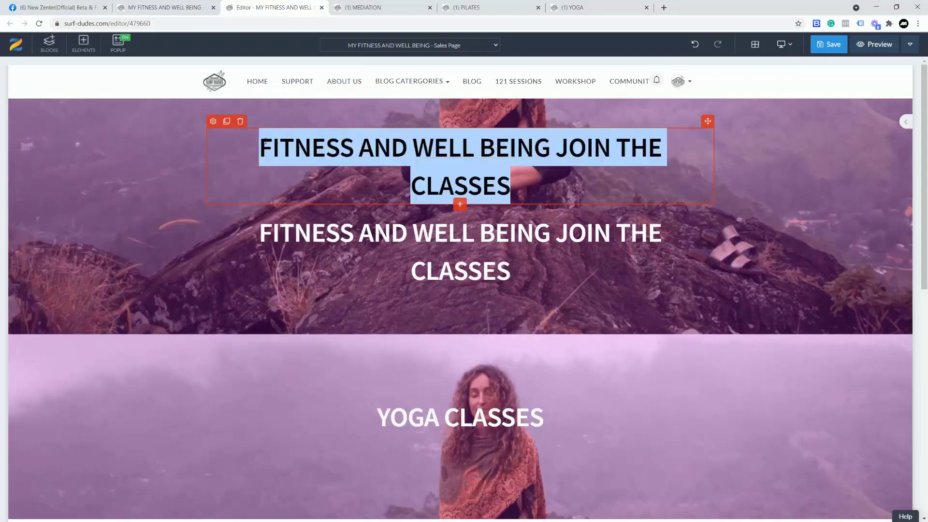
type("WELCOME")
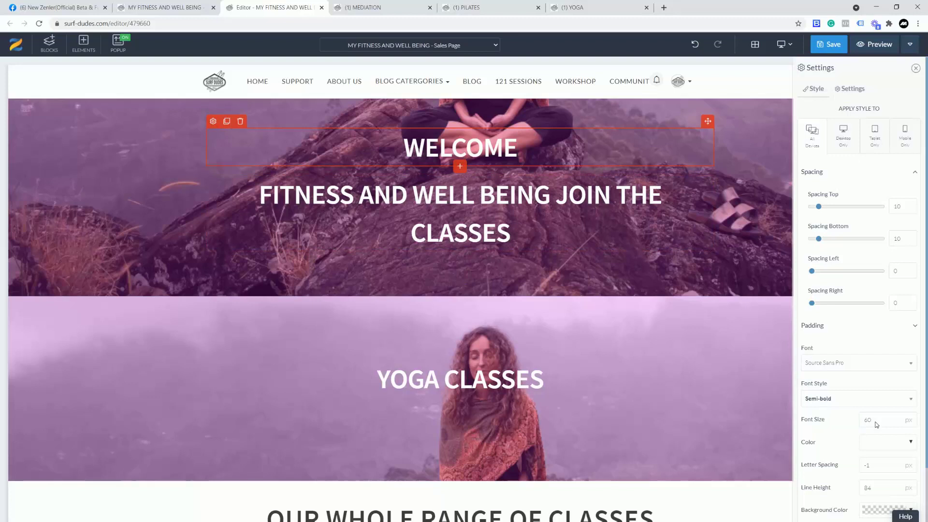
Set the WELCOME heading's font size to 90 px and its font style to Black.
key("BackSpace")
key("BackSpace")
type("90")
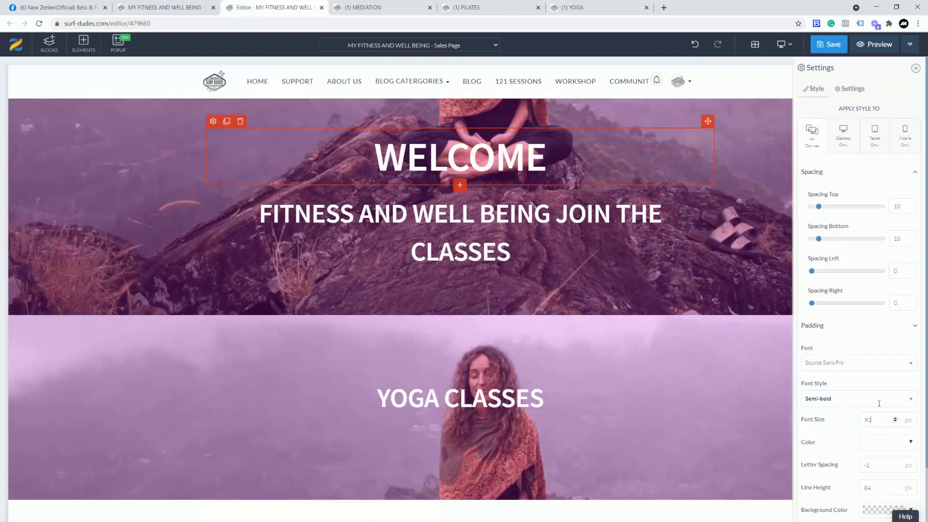
left_click(878, 401)
scroll(865, 365, "down", 2)
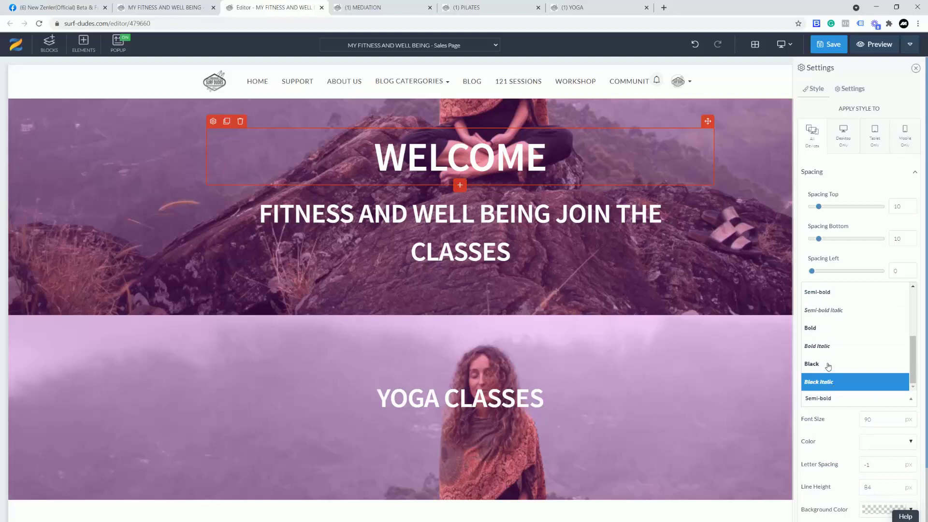
left_click(827, 364)
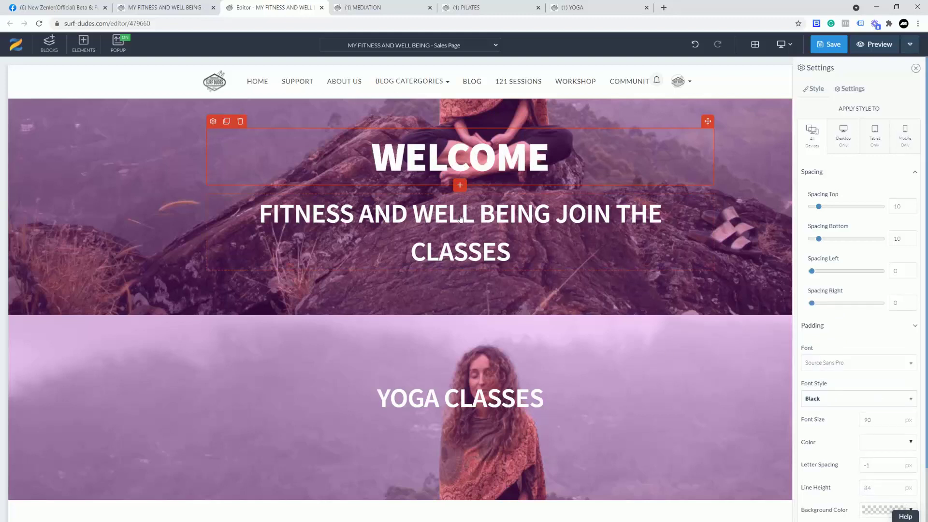
Remove "JOIN THE CLASSES" from the heading below WELCOME, leaving "FITNESS AND WELL BEING".
left_click(477, 255)
left_click_drag(514, 252, 554, 213)
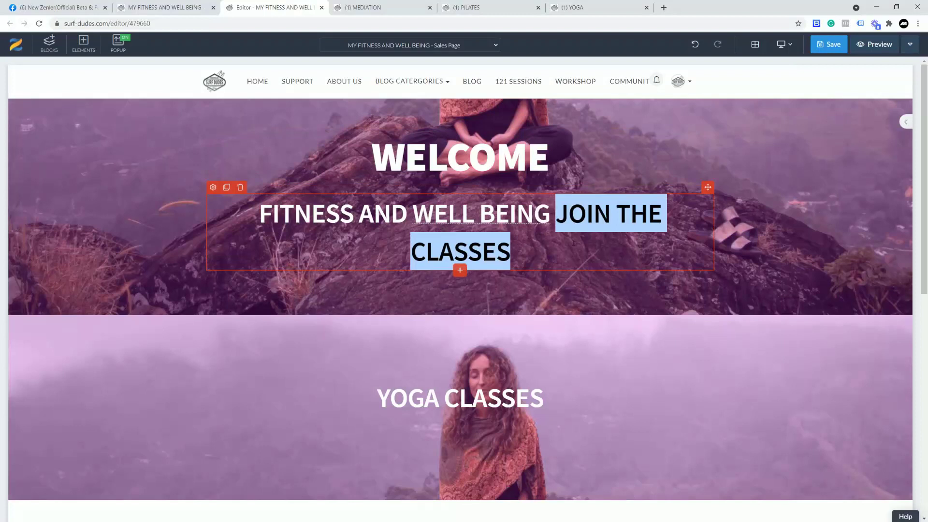
key("BackSpace")
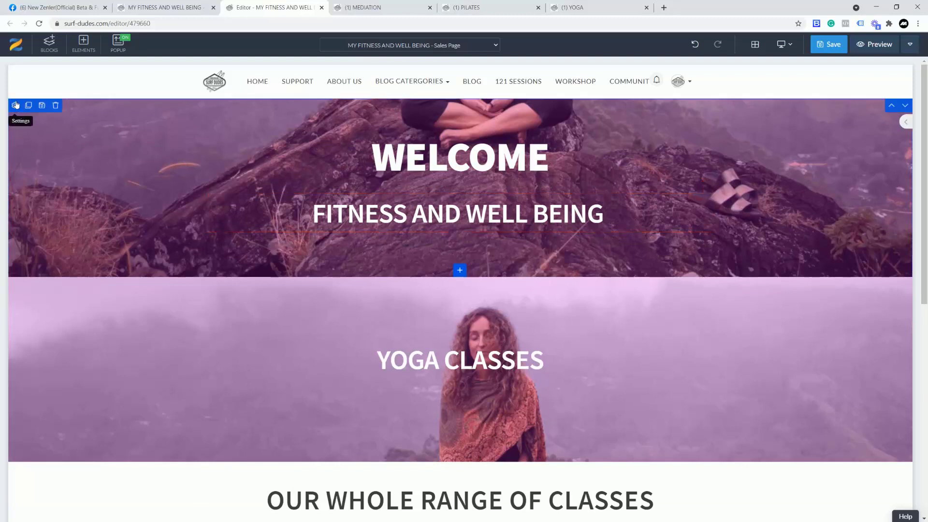
Remove the background image from the WELCOME banner.
left_click(459, 237)
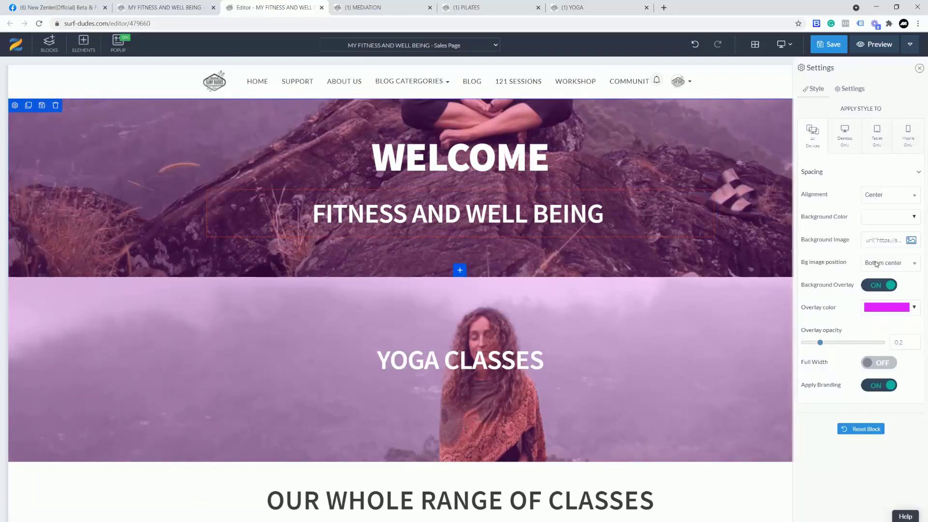
left_click(876, 268)
triple_click(876, 240)
key("BackSpace")
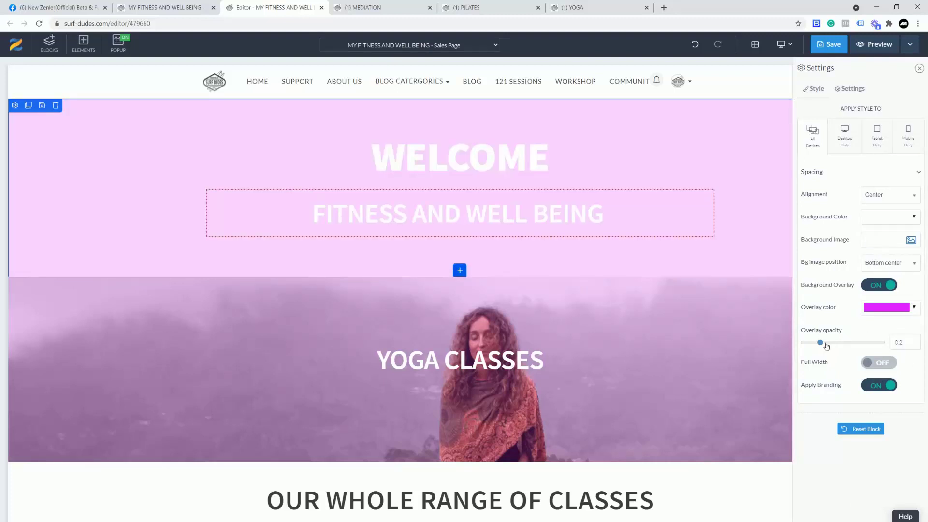
Set the WELCOME banner's background color to purple #9b00ff.
left_click(914, 218)
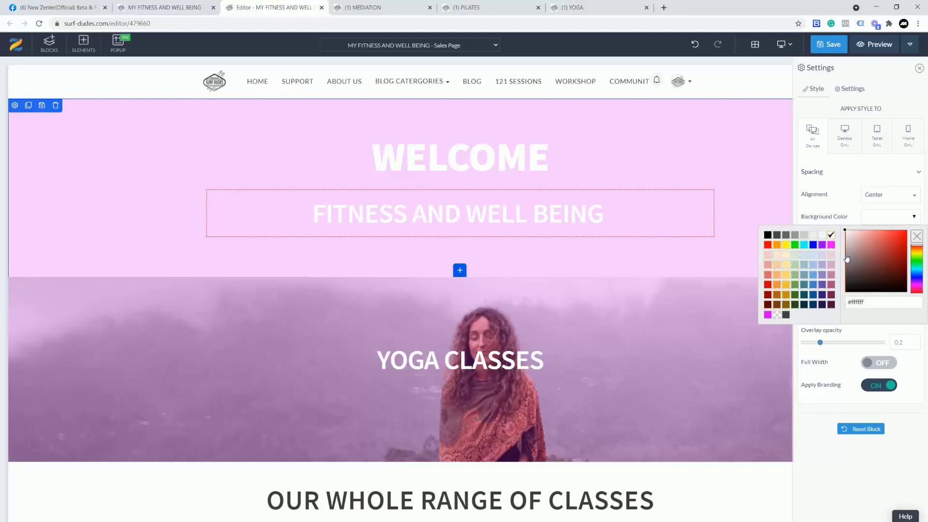
left_click(767, 314)
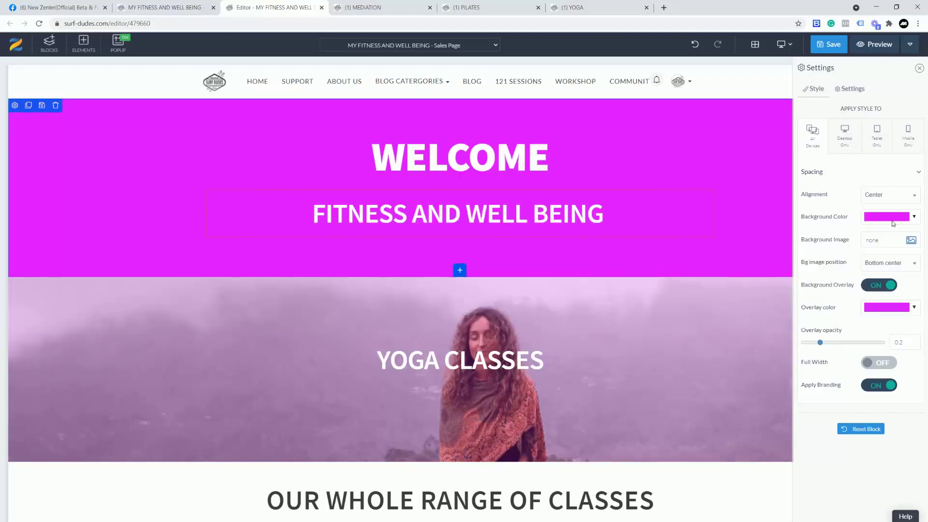
left_click(913, 218)
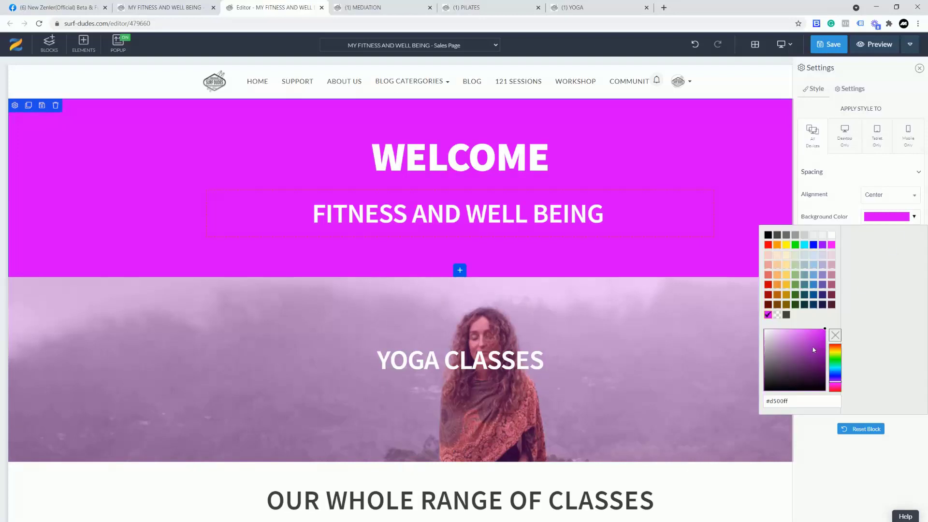
left_click_drag(836, 383, 837, 384)
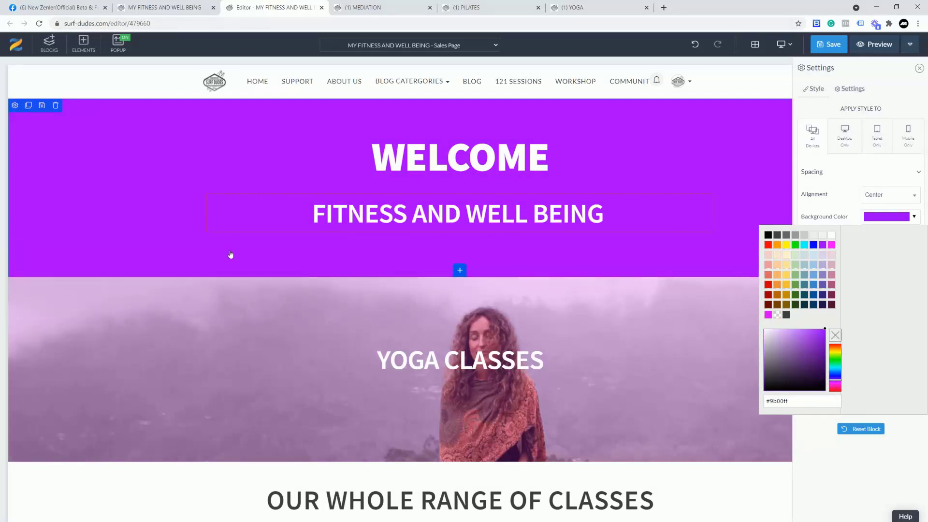
left_click(159, 225)
left_click(390, 214)
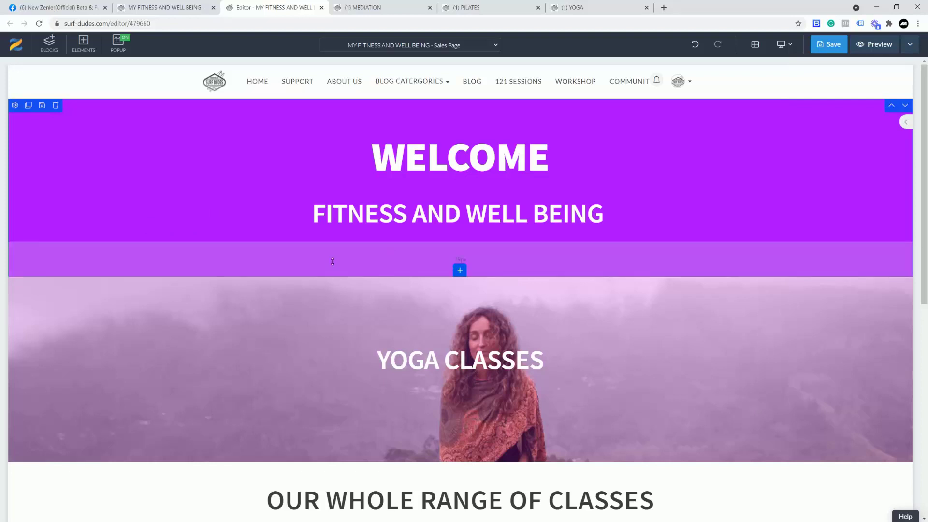
Insert the custom PILATE BLOCK between the YOGA CLASSES banner and the OUR WHOLE RANGE OF CLASSES section.
scroll(332, 262, "down", 3)
scroll(51, 47, "down", 1)
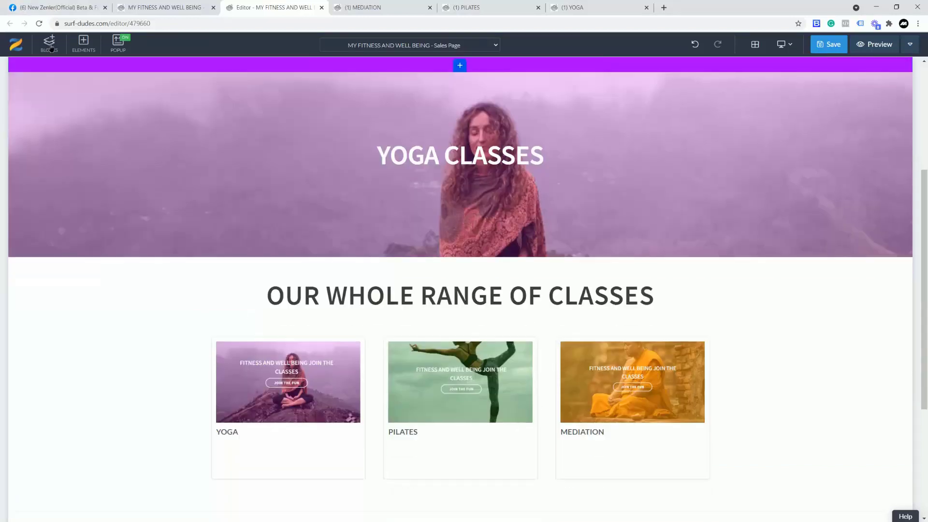
scroll(48, 47, "down", 2)
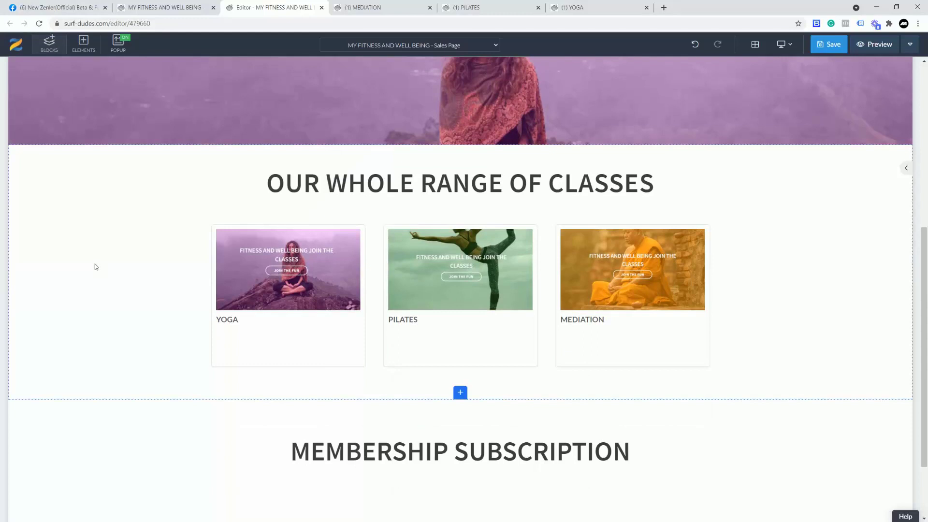
left_click(49, 44)
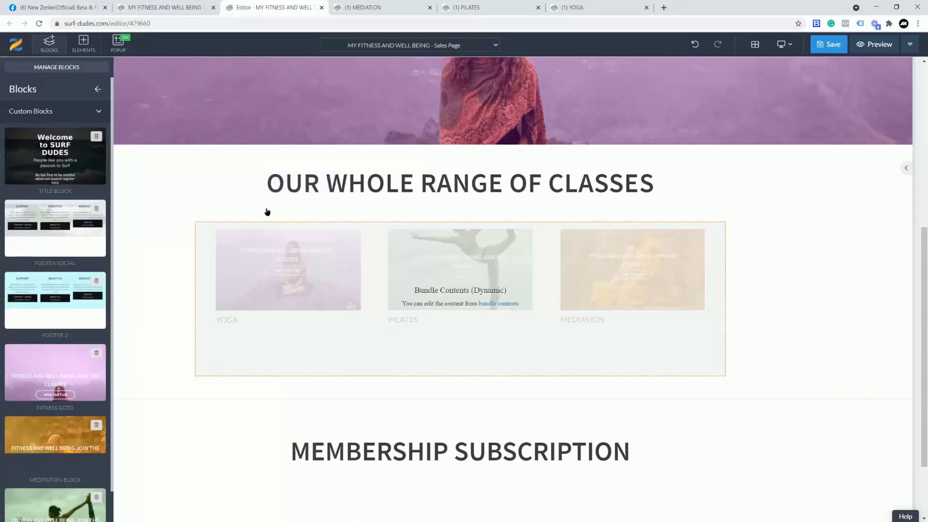
left_click_drag(34, 503, 338, 188)
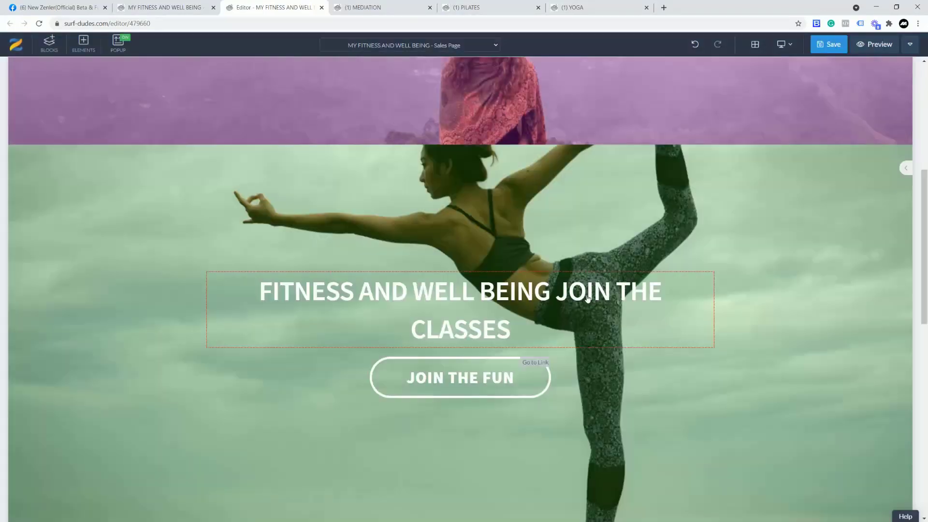
Change the green banner's heading to "PILATE CLASSES".
left_click(454, 308)
left_click_drag(650, 293, 251, 289)
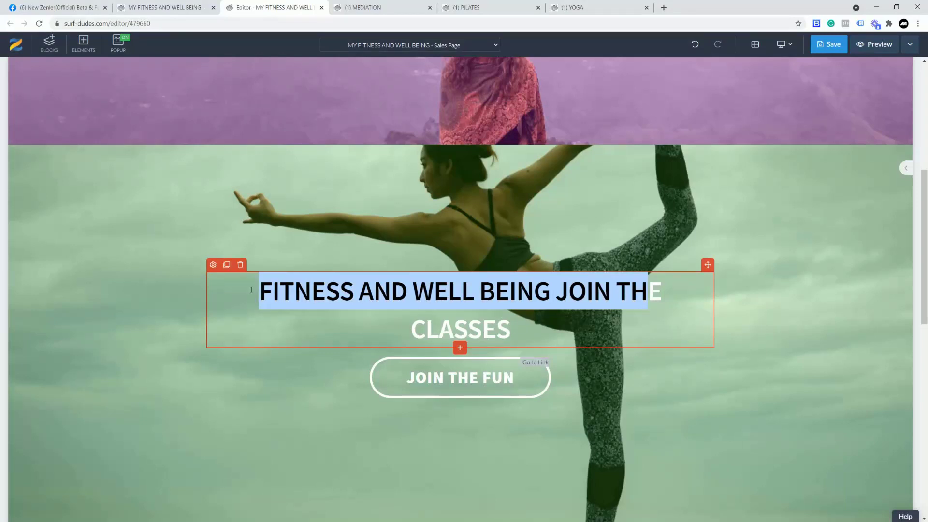
type("PILATE")
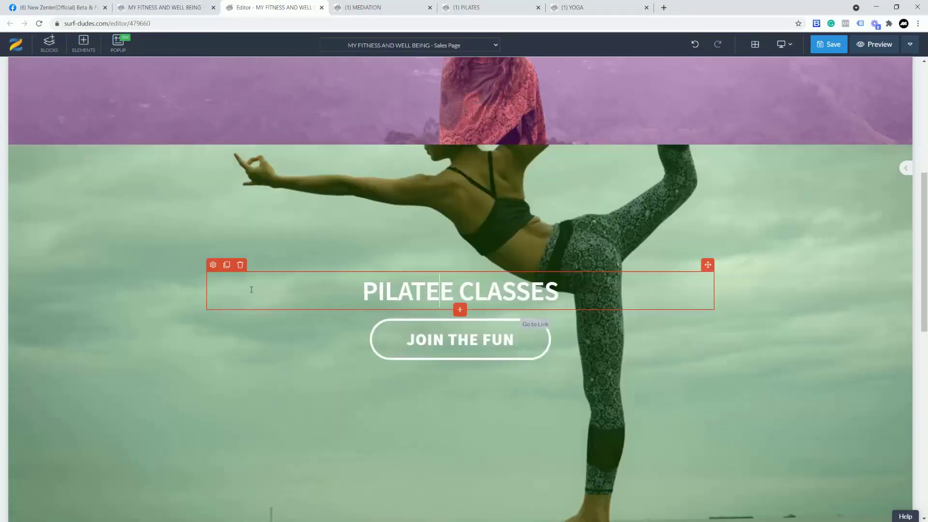
key("BackSpace")
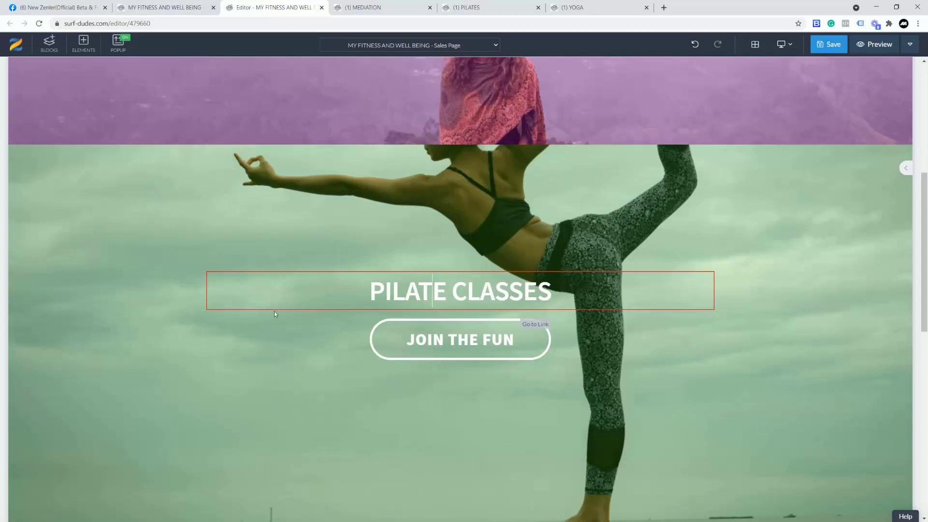
left_click(266, 323)
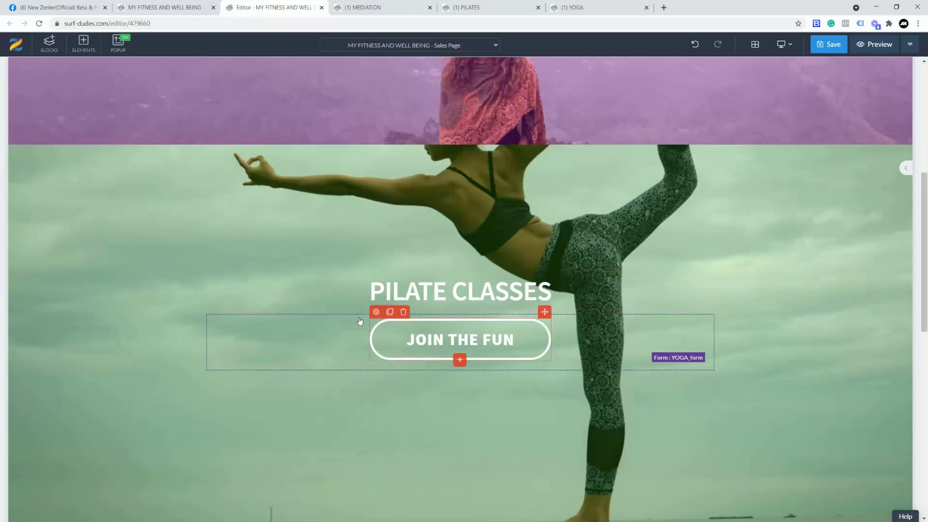
Delete the JOIN THE FUN button from the PILATE CLASSES banner and shrink its vertical spacing, leaving about 202 px below the heading.
left_click(404, 314)
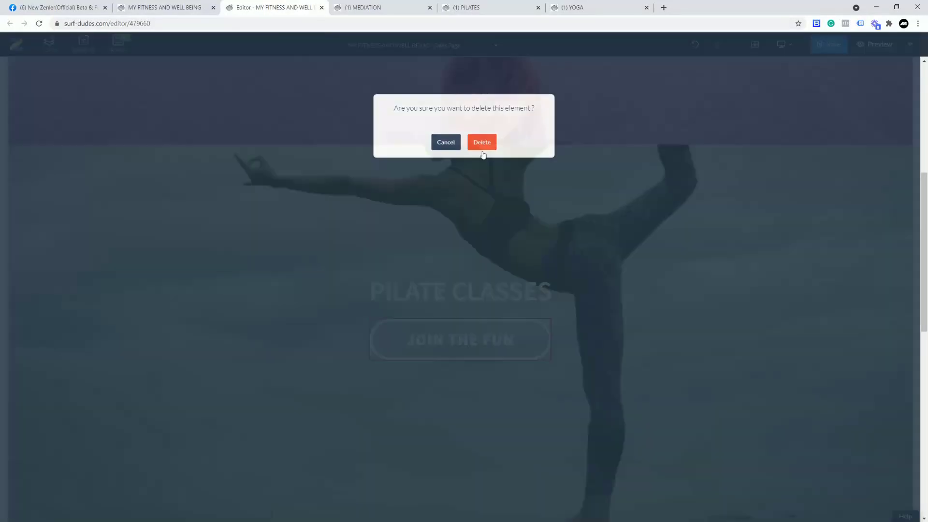
left_click(482, 143)
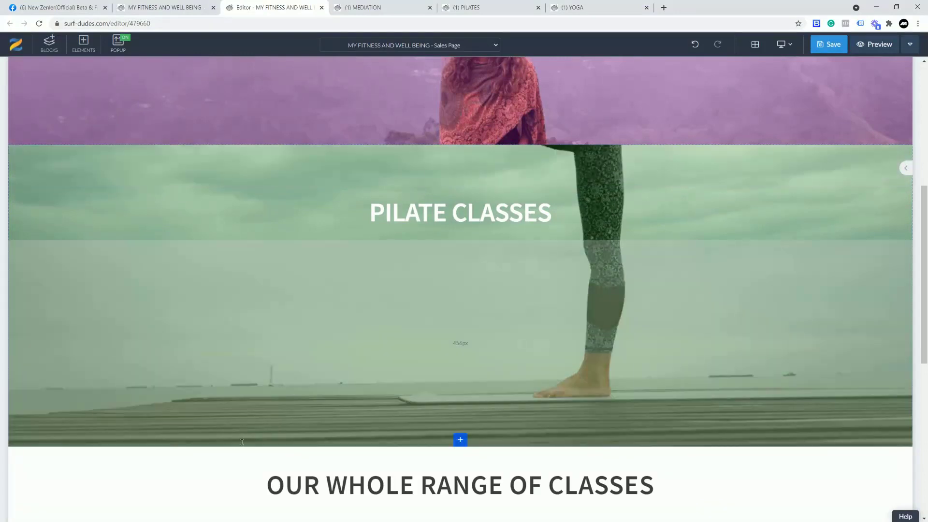
left_click_drag(242, 442, 261, 315)
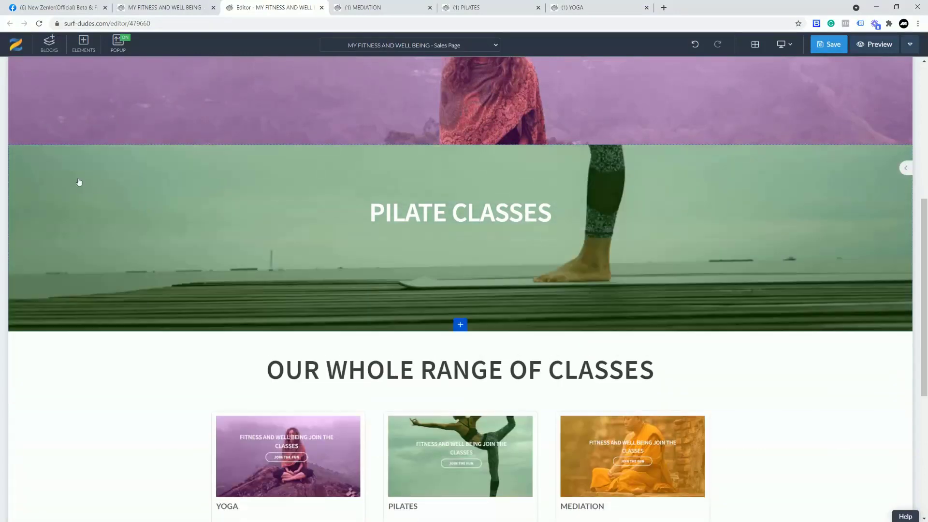
Set the PILATE CLASSES banner's background image position to Center center and slightly reduce its bottom spacing.
scroll(324, 282, "up", 3)
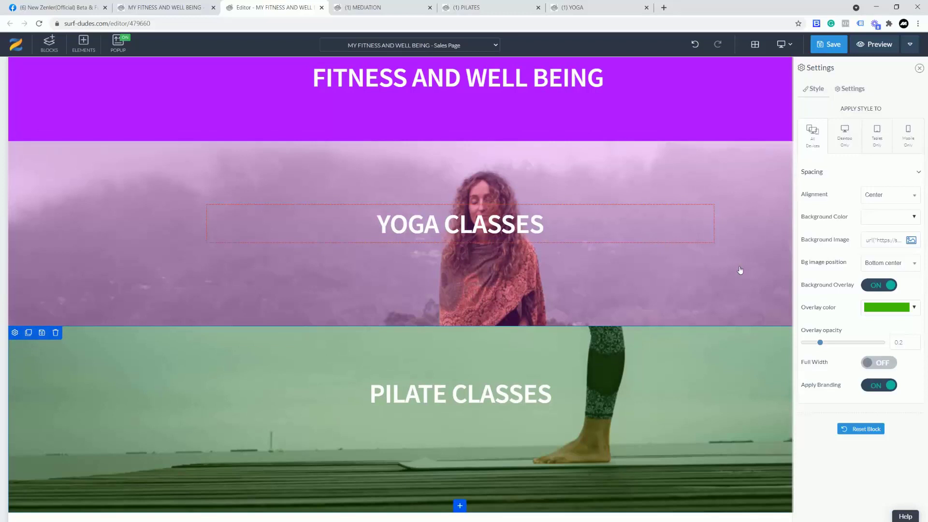
left_click(914, 267)
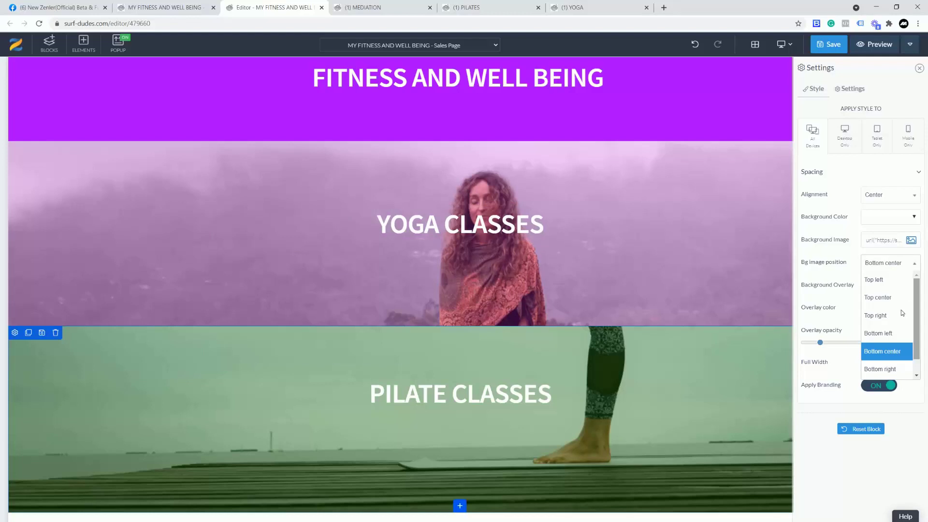
scroll(902, 315, "down", 1)
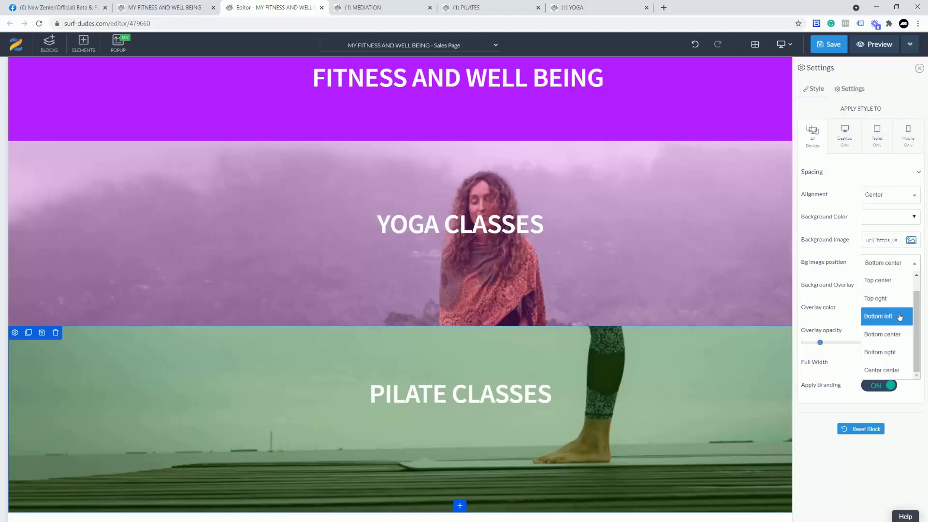
left_click(882, 370)
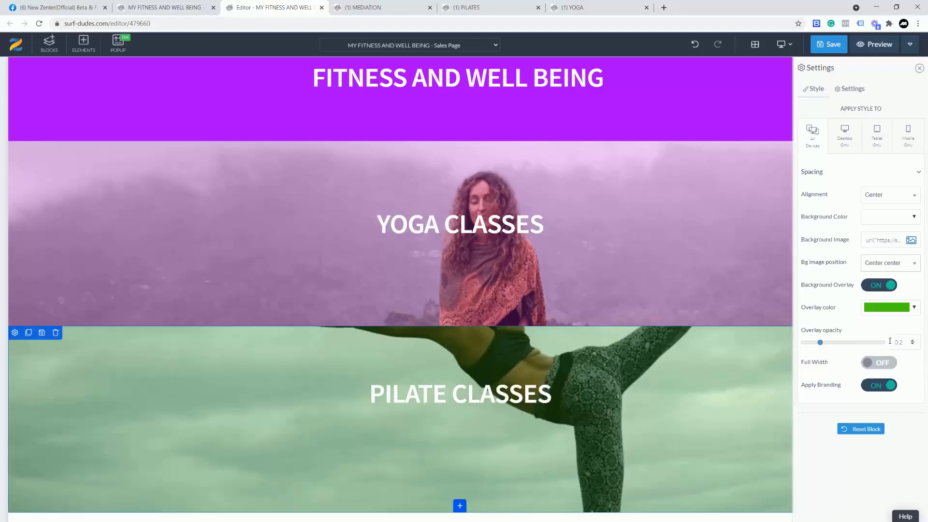
scroll(532, 345, "down", 4)
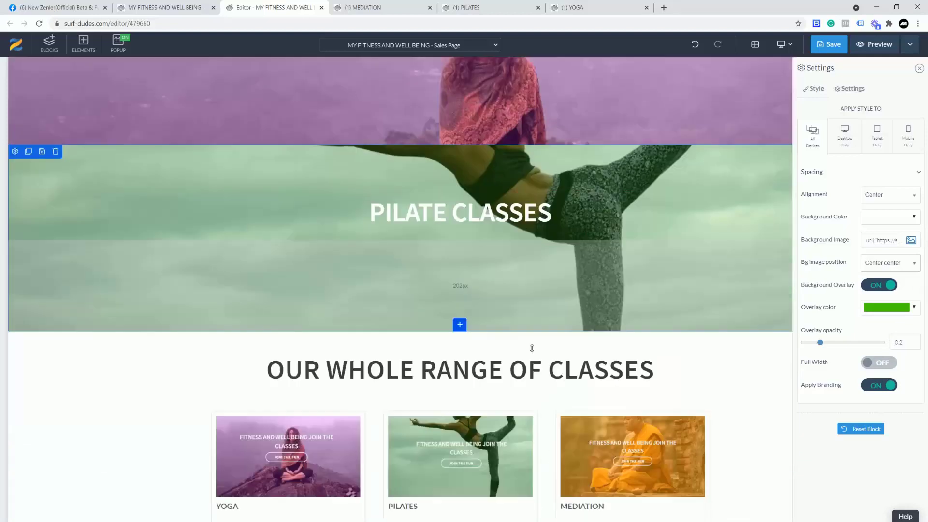
left_click_drag(367, 328, 371, 307)
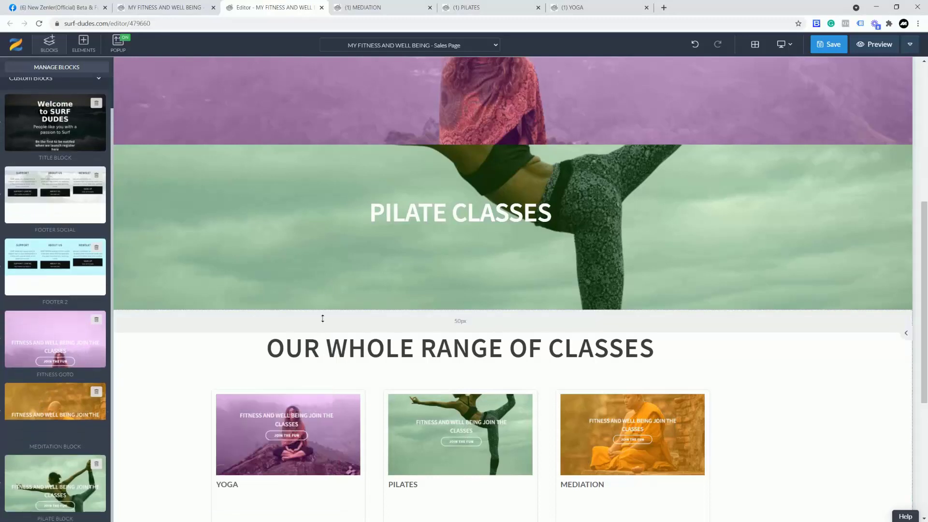
Insert the custom MEDITATION BLOCK directly below the PILATE CLASSES banner and reduce its top spacing.
left_click_drag(80, 354, 413, 355)
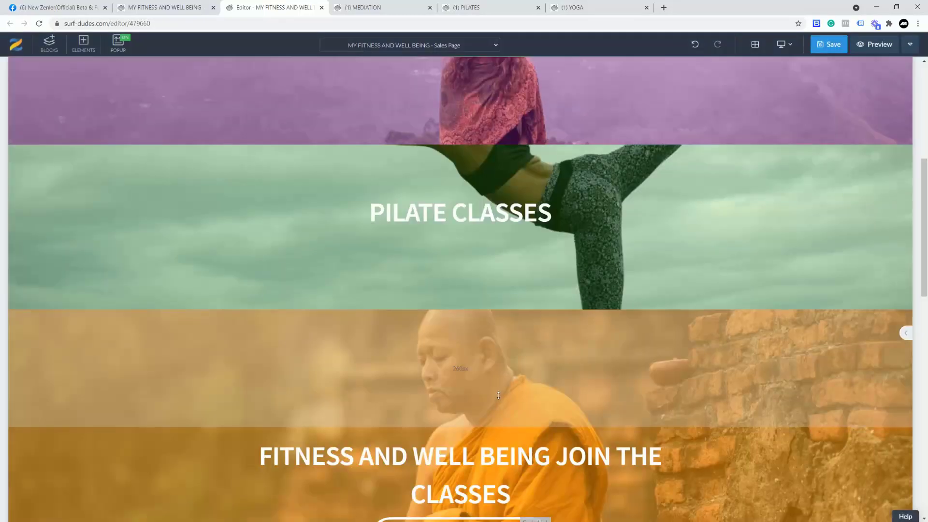
scroll(571, 377, "down", 3)
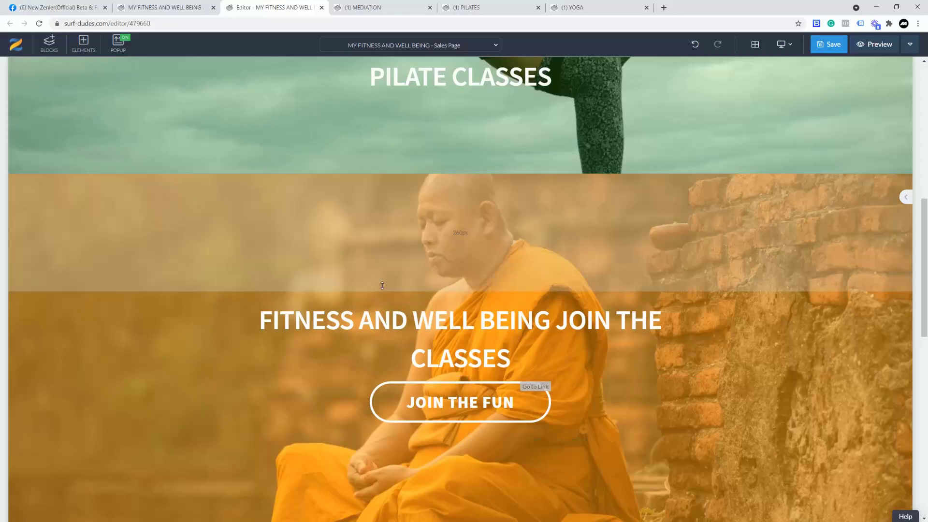
left_click_drag(375, 280, 373, 238)
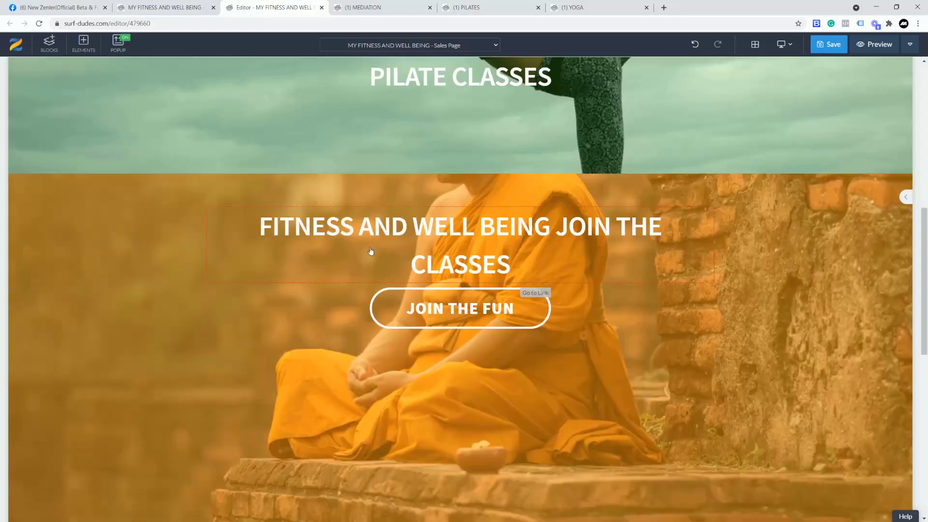
Change the orange banner's heading to "MEDITATION CLASSES".
left_click(409, 261)
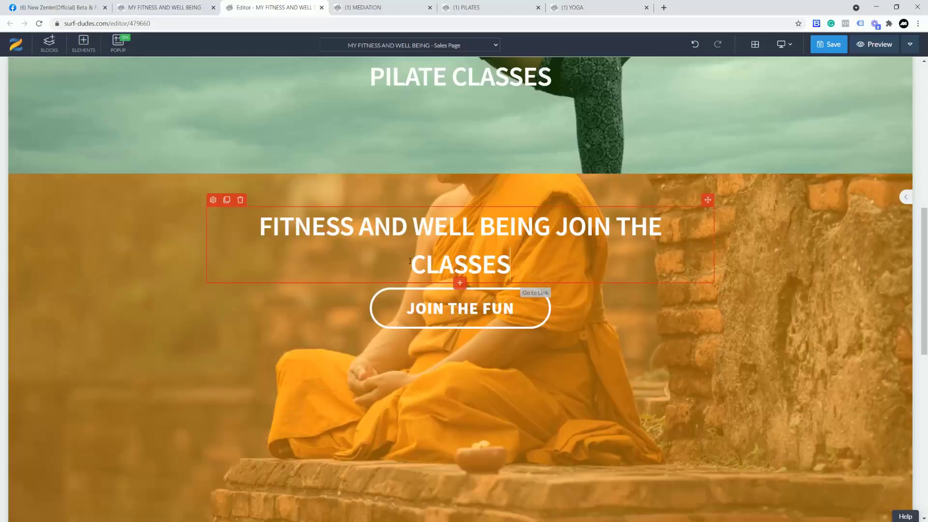
triple_click(256, 224)
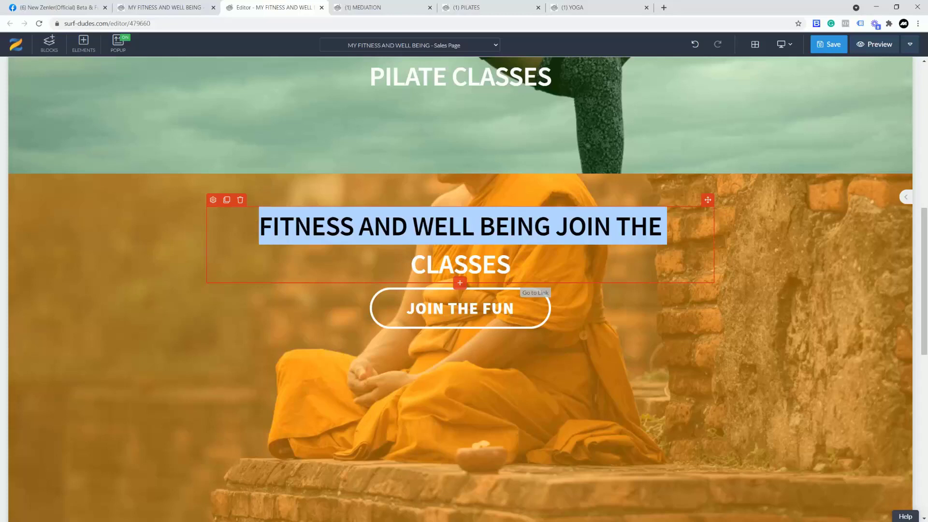
type("MEDITATION")
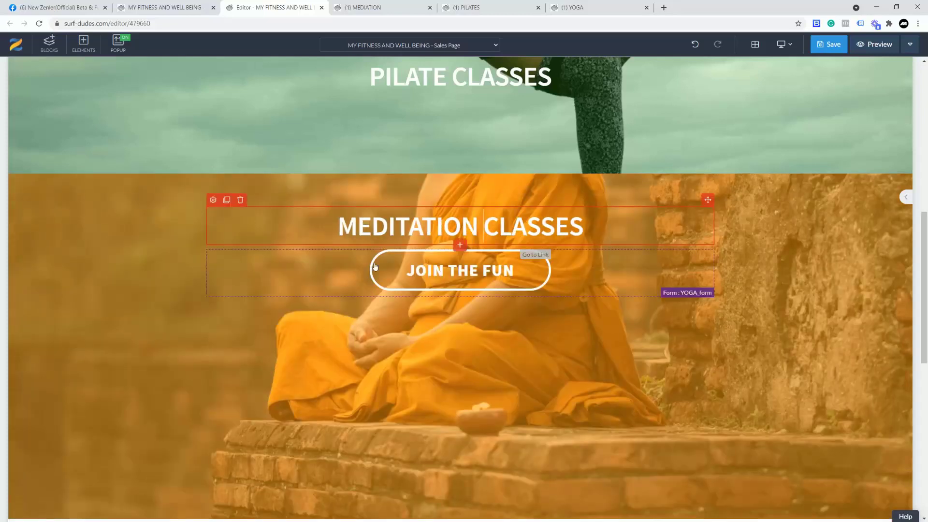
Delete the JOIN THE FUN button from the MEDITATION CLASSES banner.
left_click(392, 266)
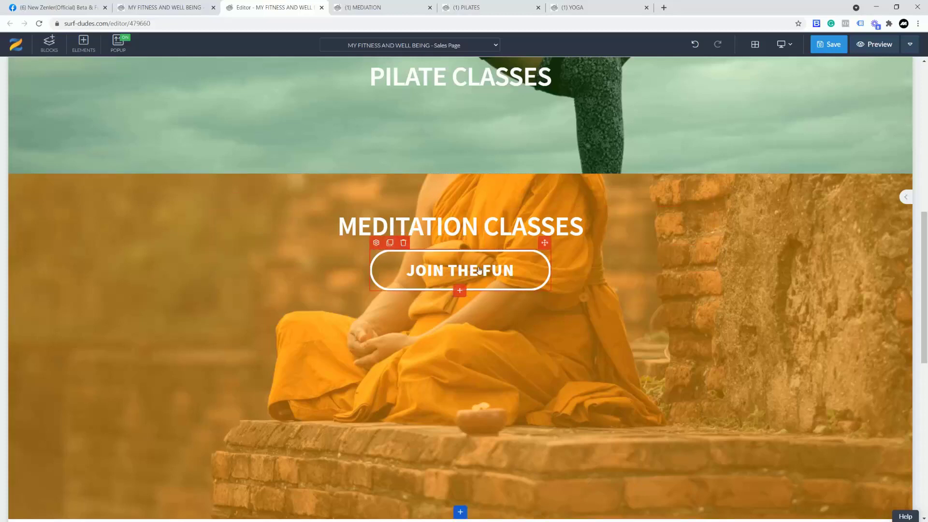
left_click(403, 242)
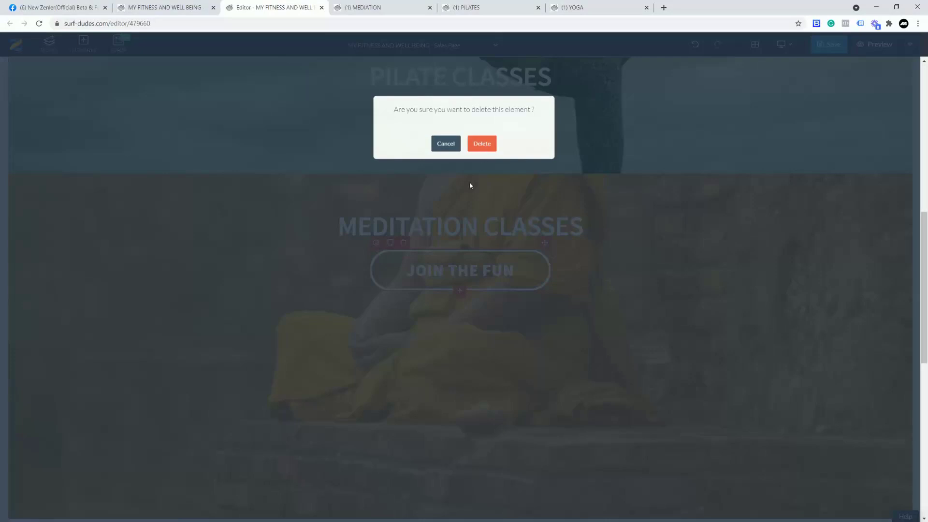
left_click(397, 305)
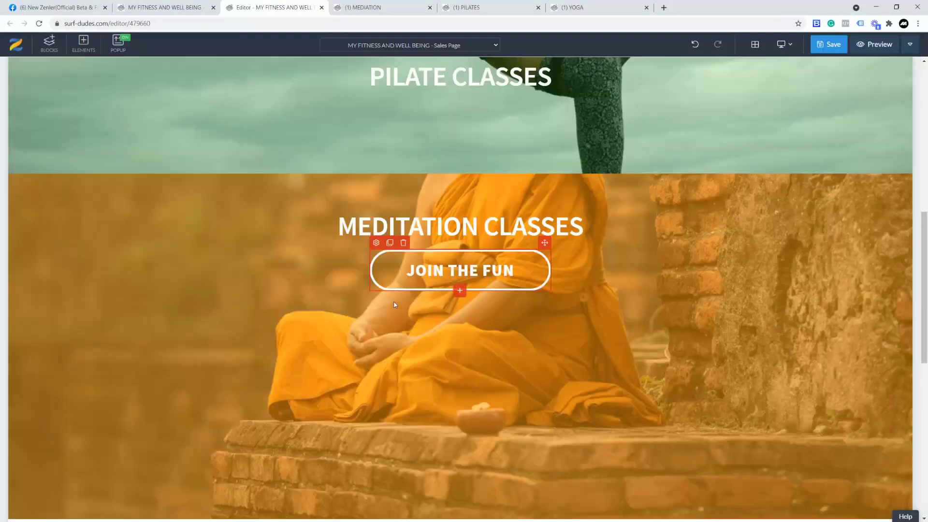
left_click(403, 243)
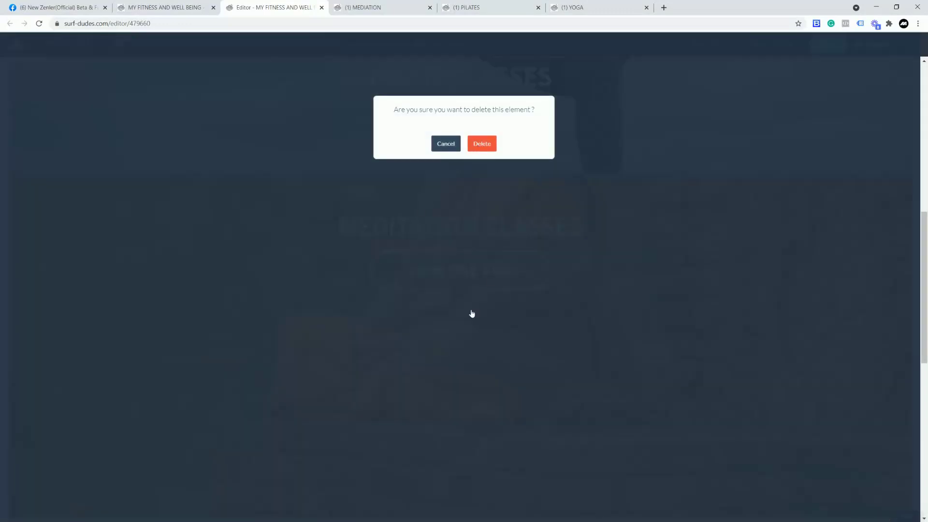
left_click(325, 356)
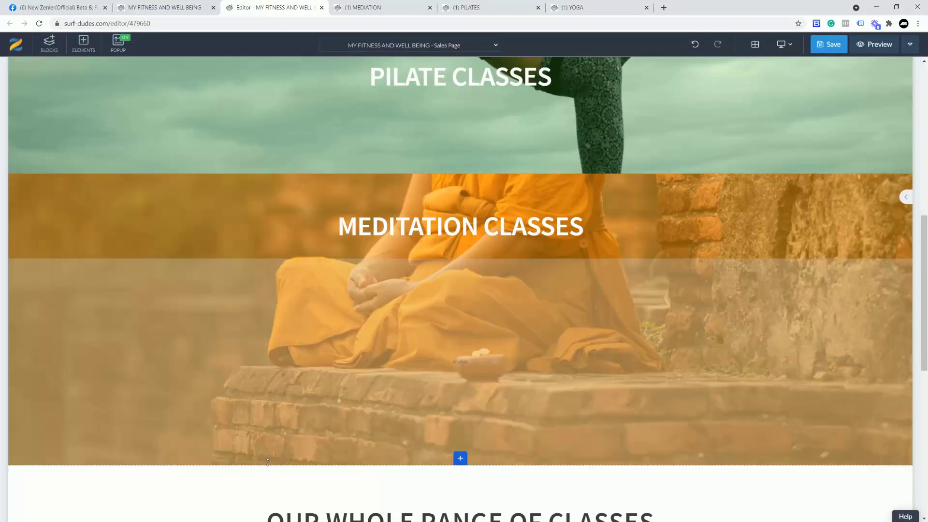
Reduce the bottom spacing of the MEDITATION CLASSES banner.
left_click_drag(267, 463, 273, 387)
mouse_move(290, 335)
left_mouse_down()
mouse_move(295, 322)
mouse_move(296, 342)
left_mouse_up()
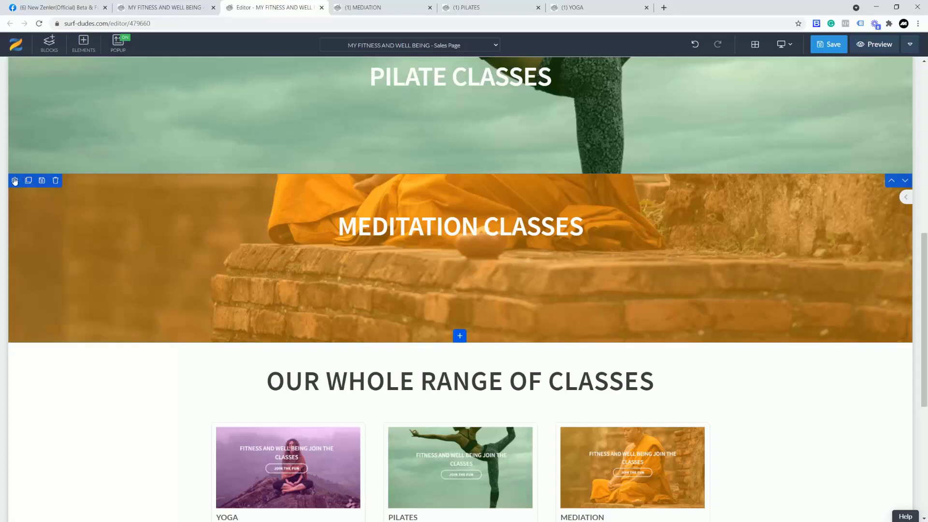
Set the MEDITATION CLASSES banner's background image position to Center center and save the sales page.
left_click(710, 282)
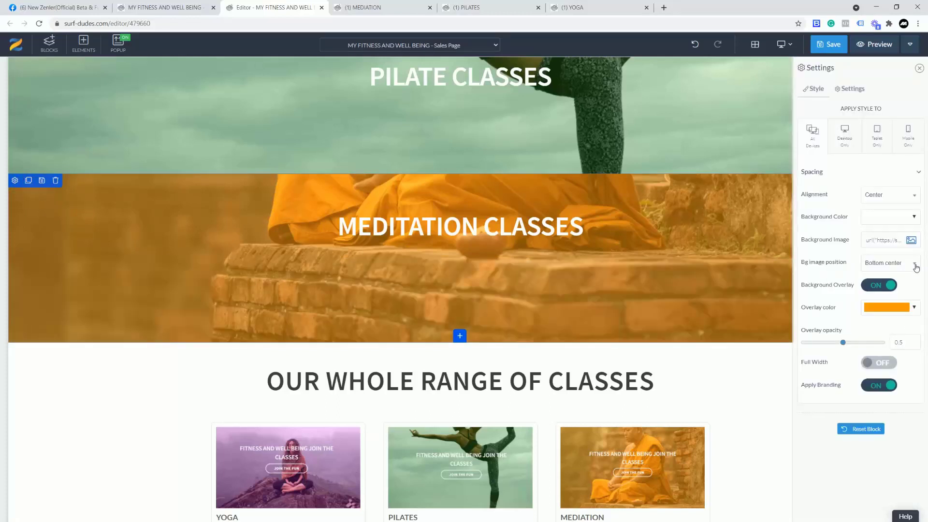
left_click(914, 267)
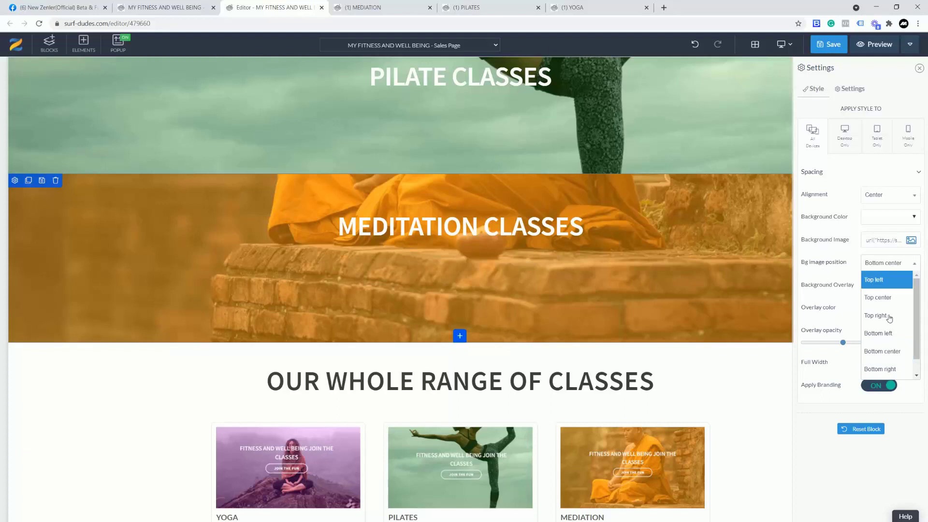
scroll(884, 371, "down", 1)
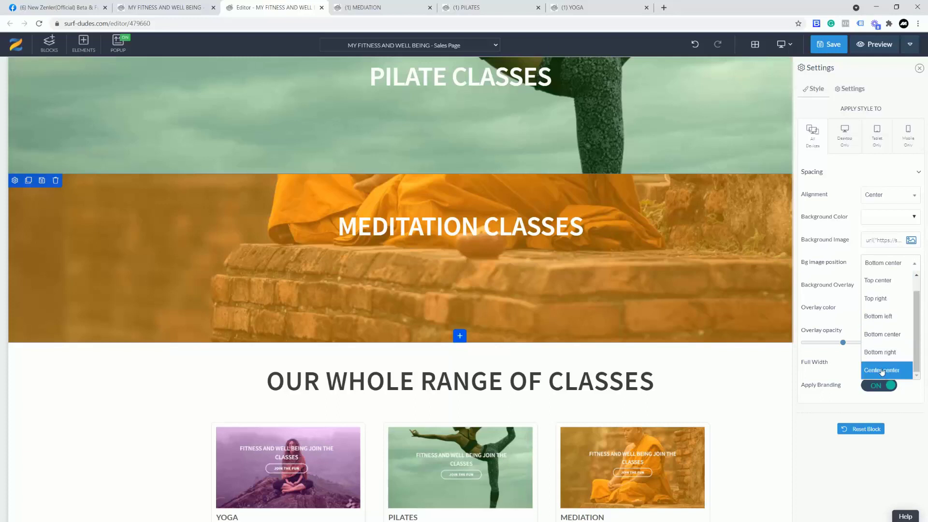
left_click(885, 369)
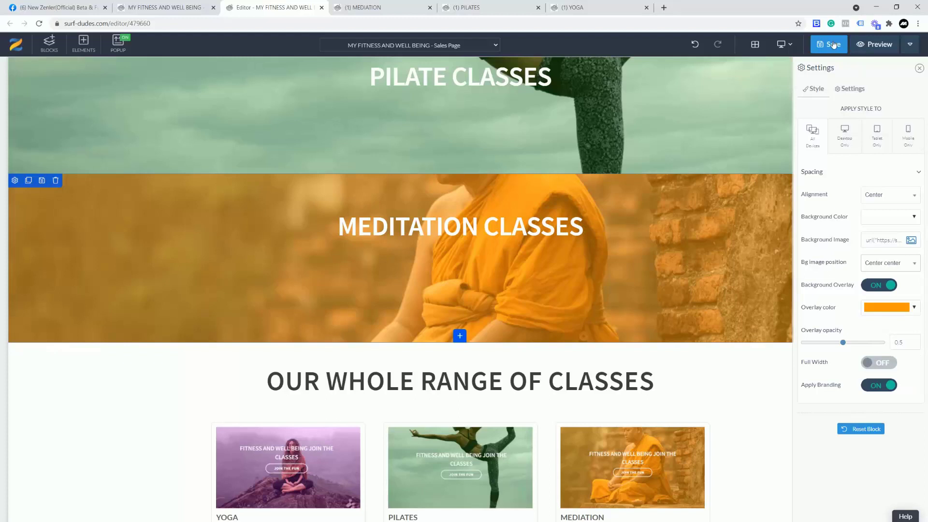
key("ctrl+s")
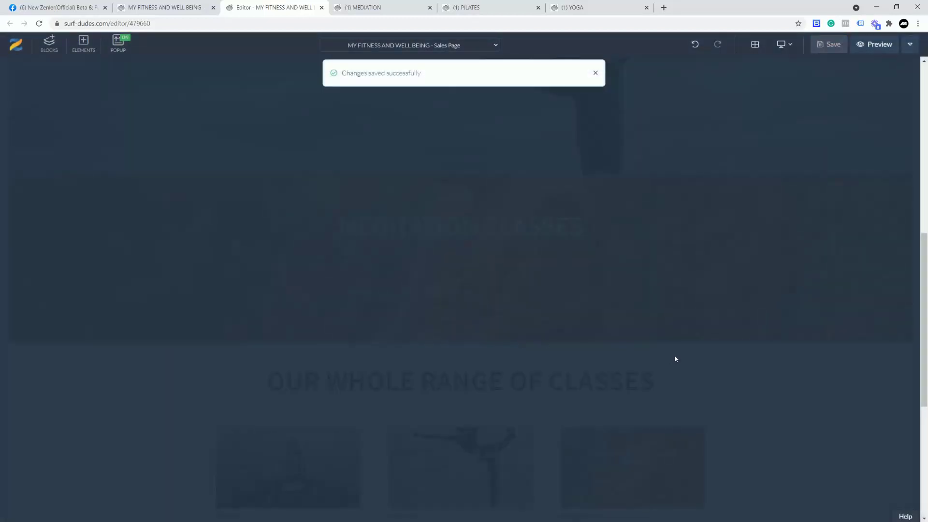
Review the sales page from its membership subscription section up to the welcome banner, plus the bundle's Checkout and Thankyou pages.
scroll(804, 284, "down", 4)
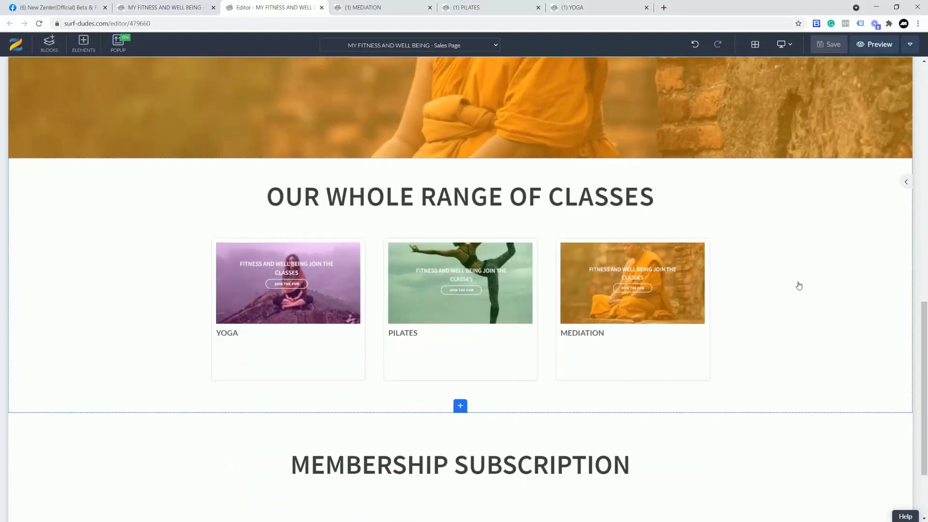
scroll(773, 306, "down", 1)
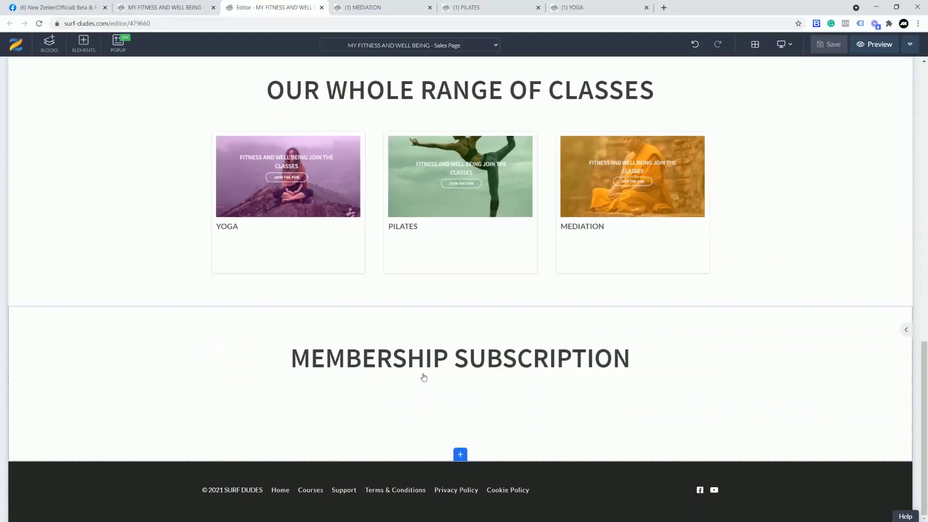
scroll(754, 326, "up", 10)
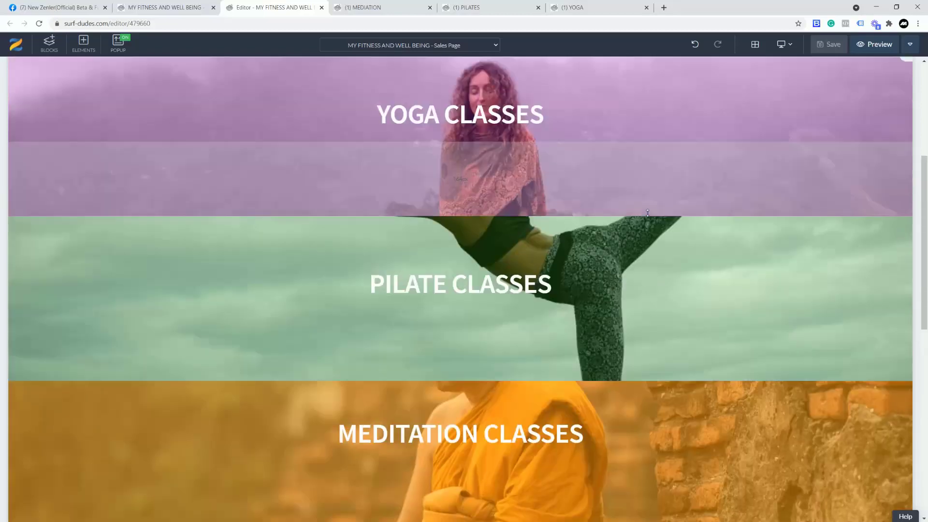
scroll(552, 145, "up", 5)
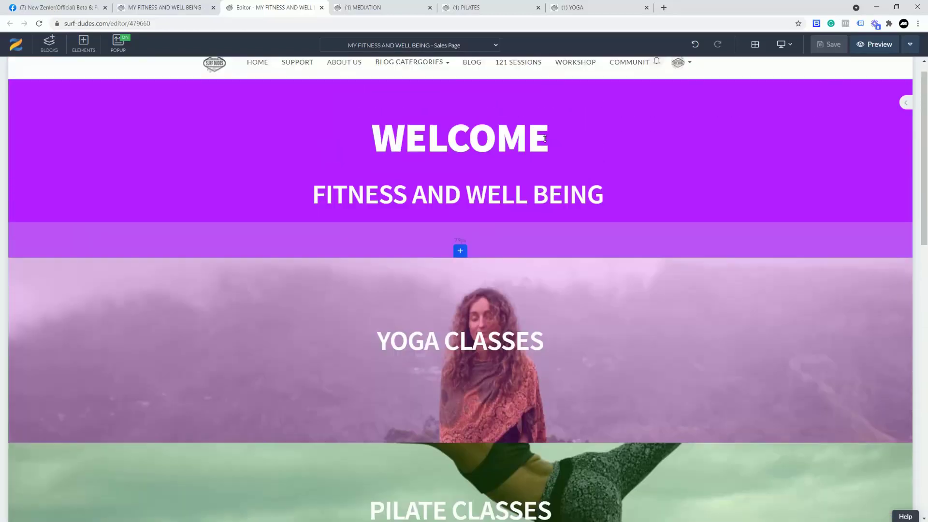
scroll(544, 138, "up", 1)
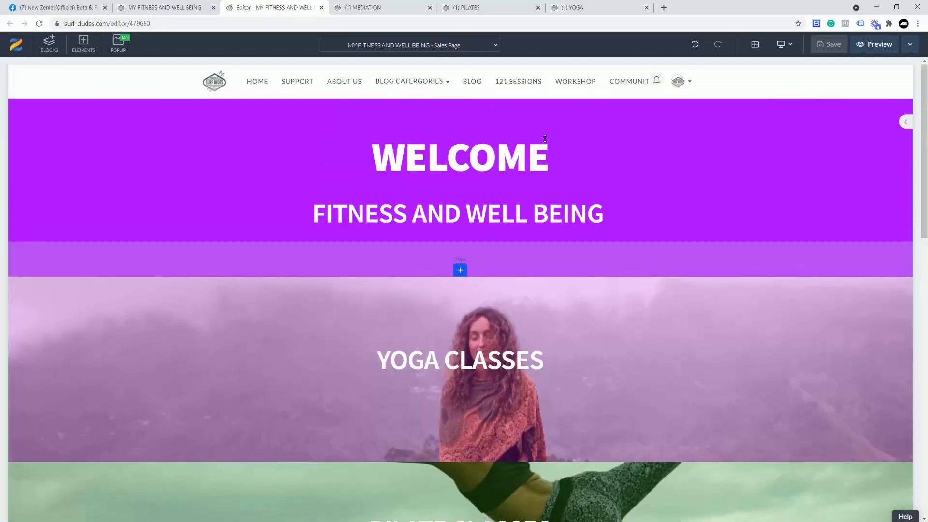
left_click(495, 47)
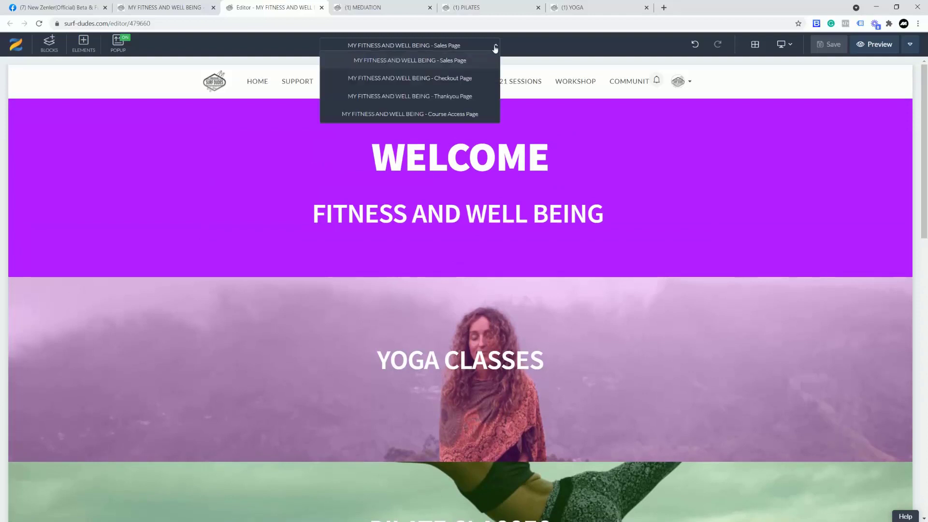
left_click(454, 79)
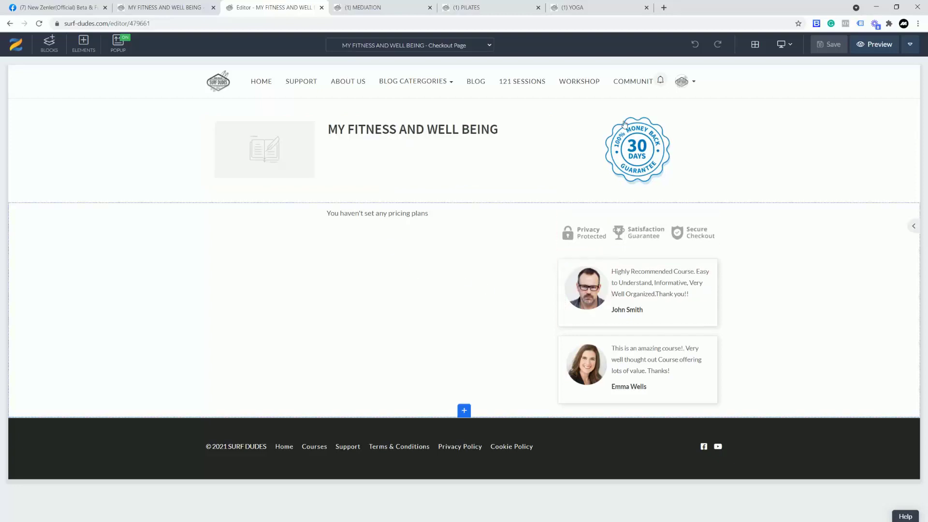
left_click(490, 47)
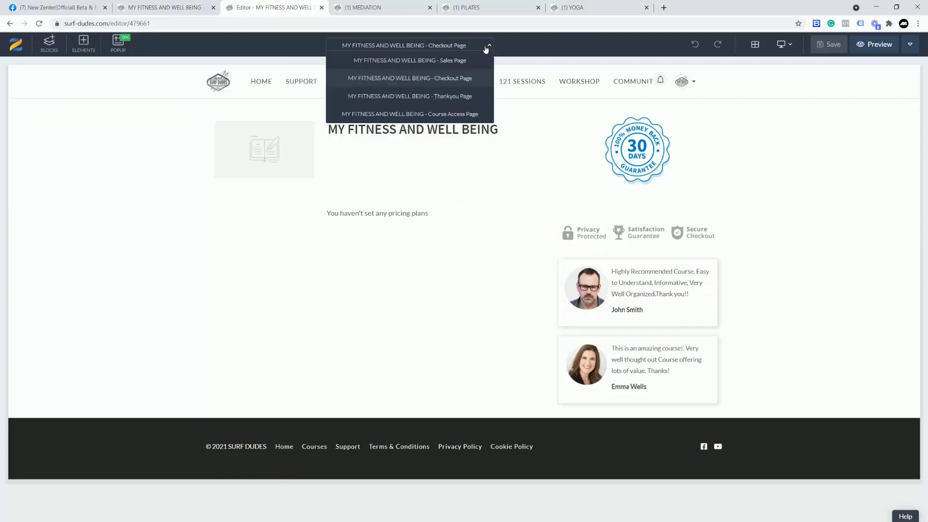
left_click(434, 97)
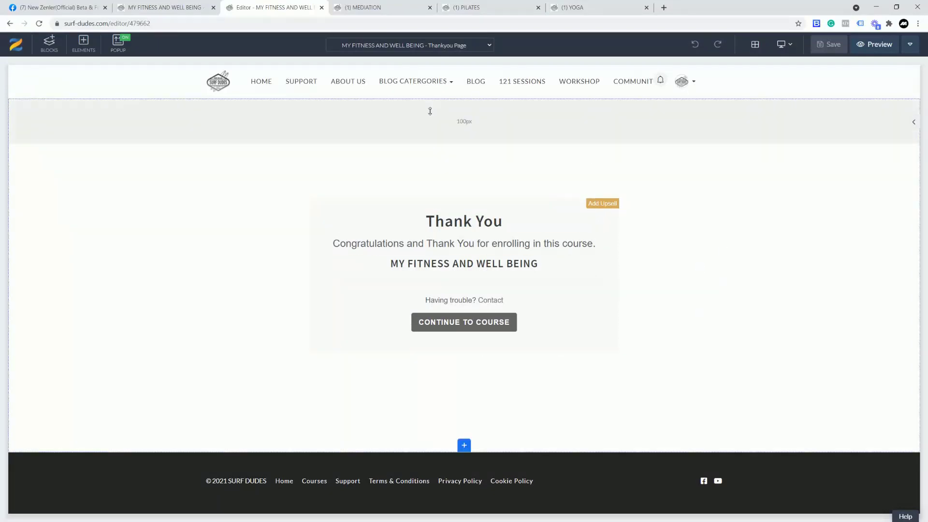
left_click(489, 49)
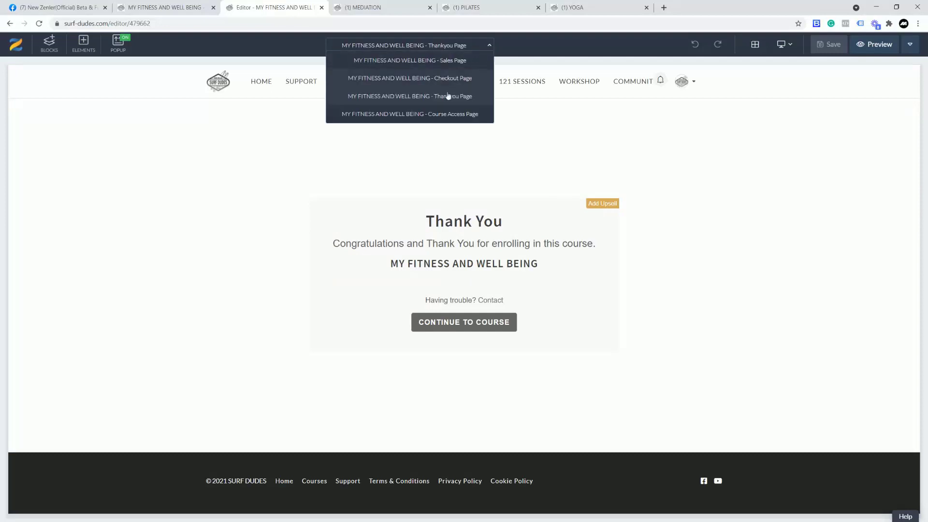
Open the bundle's Course Access Page and delete the "Courses Included" heading above the course cards.
left_click(401, 116)
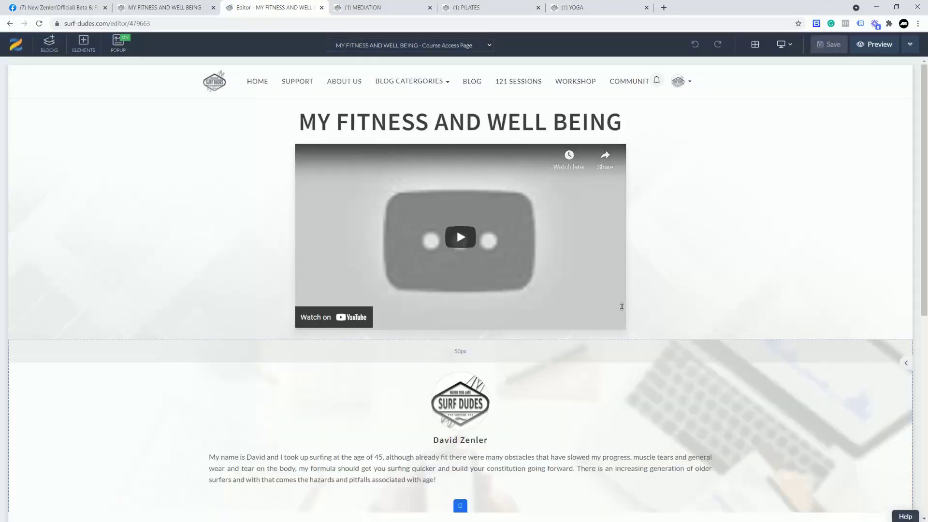
scroll(735, 365, "down", 8)
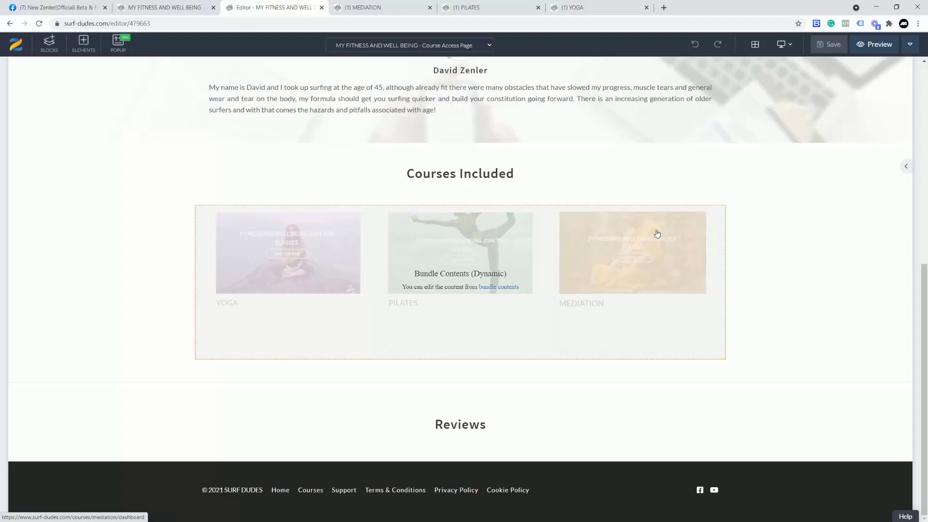
left_click(458, 174)
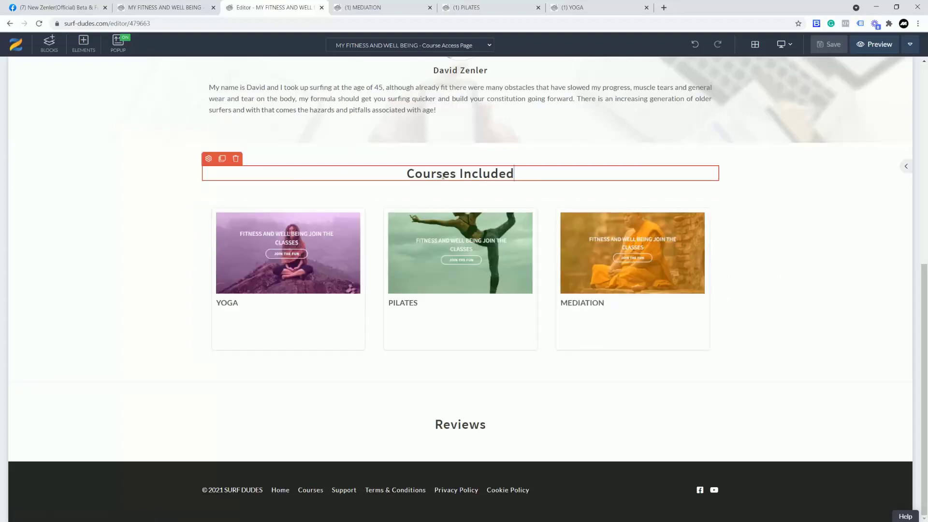
left_click(236, 159)
left_click(482, 143)
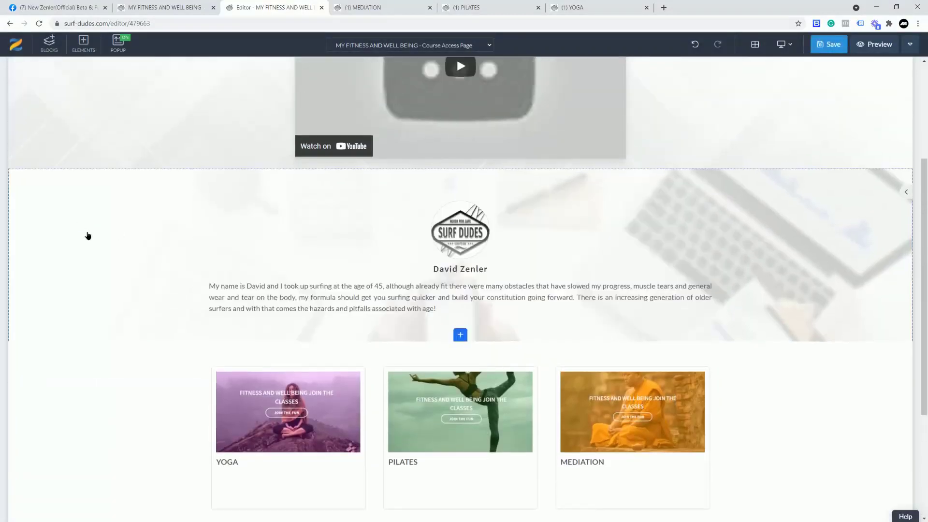
Delete the instructor profile block and the title and video block, and save the Course Access Page with its existing SEO settings.
left_click(55, 175)
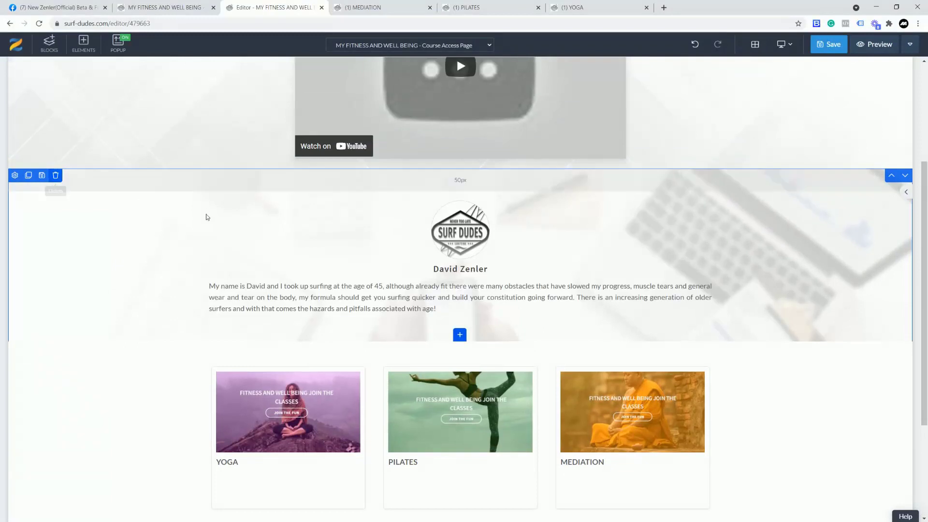
key("Return")
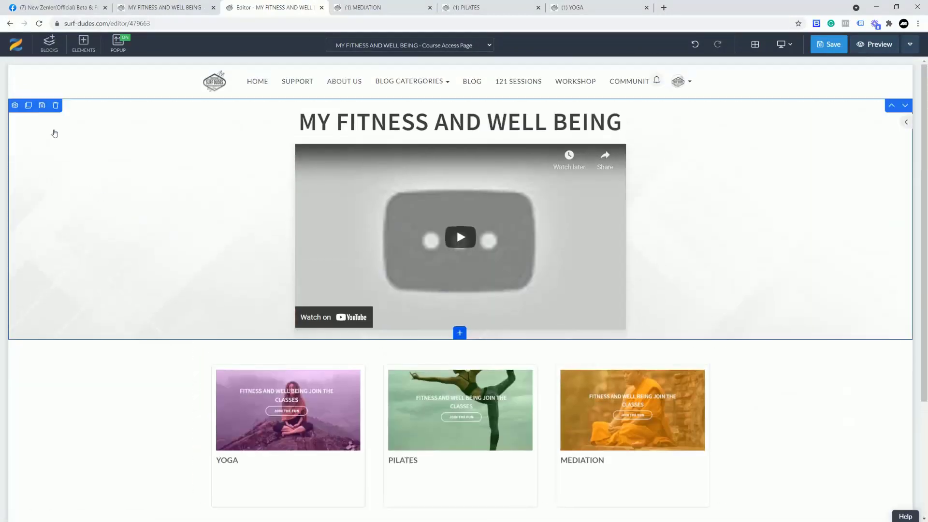
left_click(55, 105)
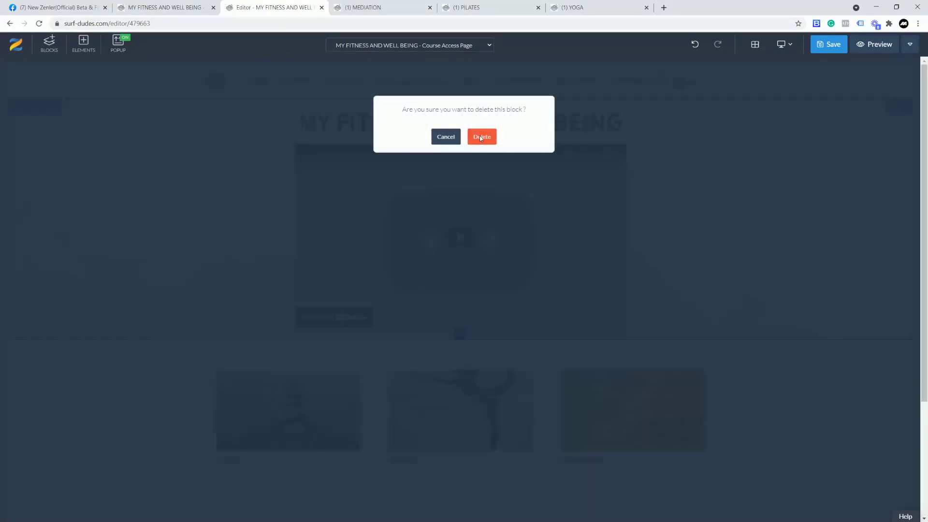
left_click(481, 136)
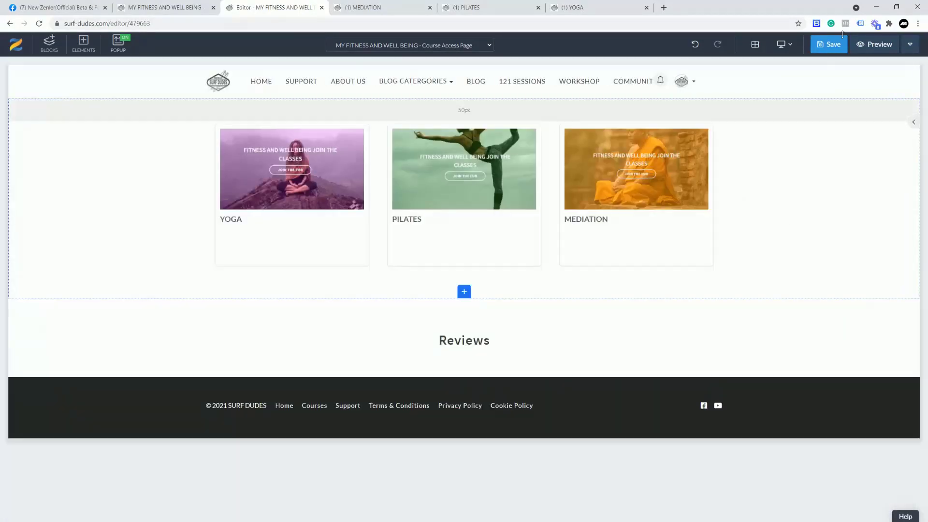
left_click(828, 44)
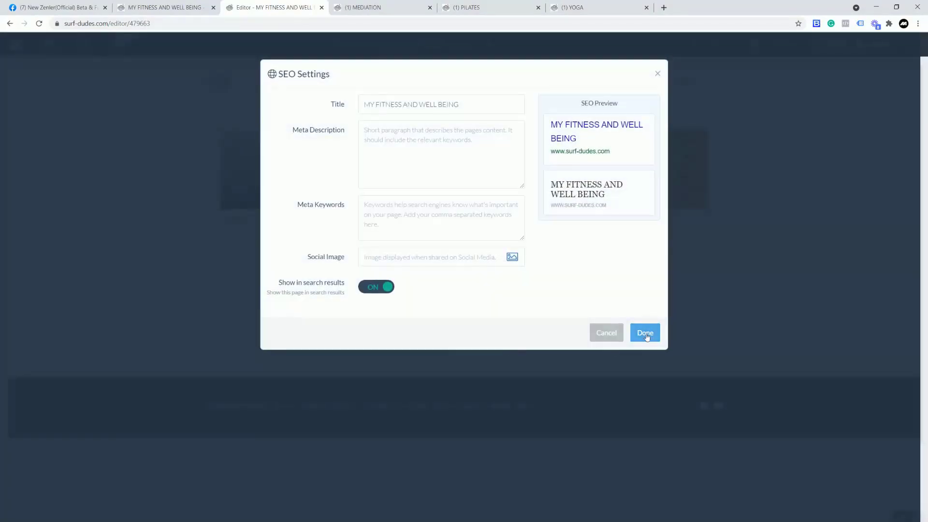
left_click(645, 333)
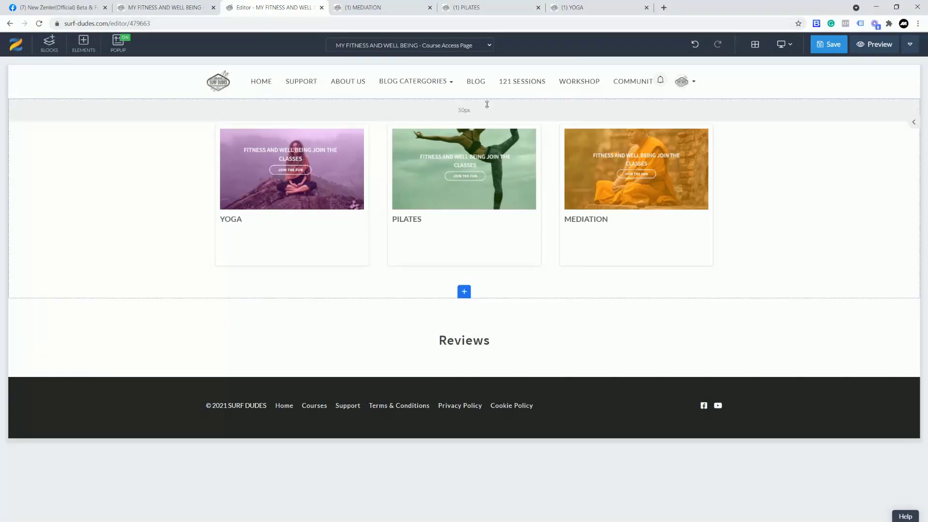
Return to the bundle's admin page and start a new pricing plan of the Subscription type.
left_click(184, 9)
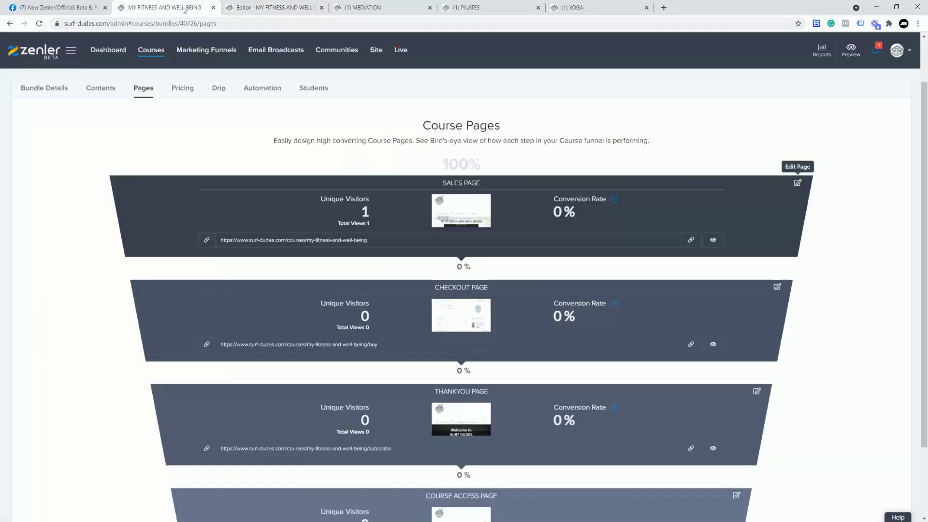
left_click(181, 90)
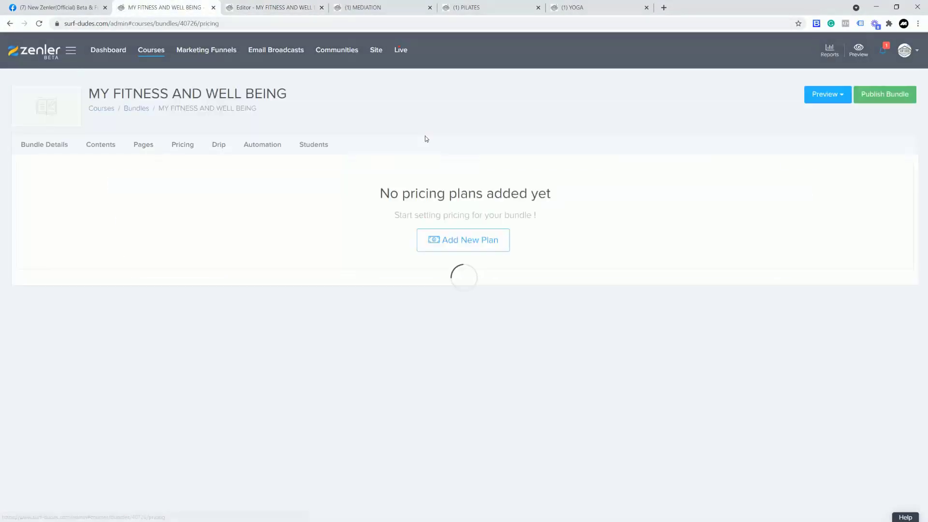
left_click(478, 323)
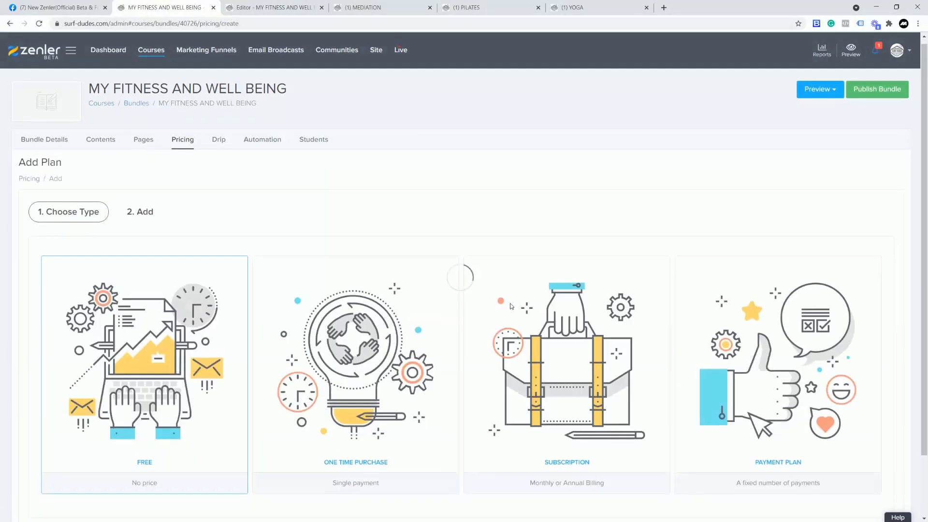
scroll(564, 307, "down", 2)
left_click(569, 387)
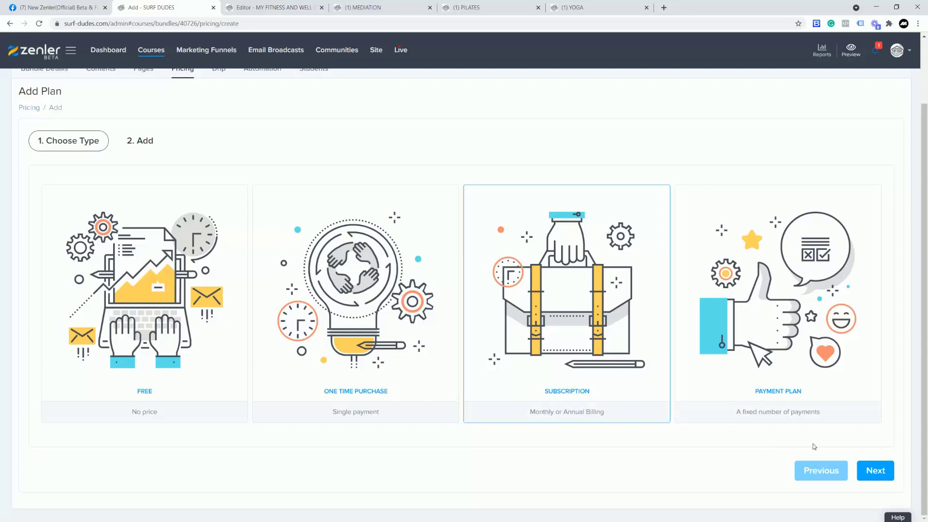
left_click(875, 471)
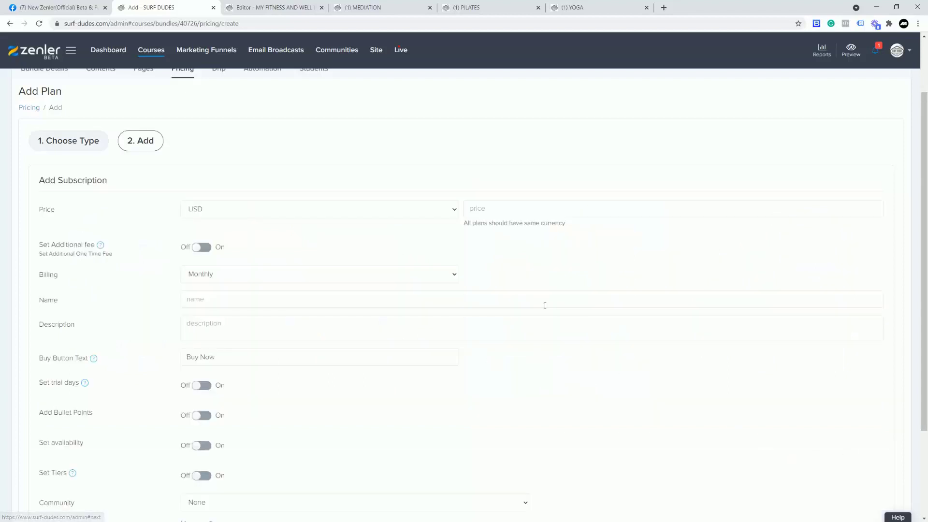
Set the subscription price to 30 GBP and try to finish the plan without a name.
left_click(451, 212)
scroll(275, 227, "up", 1)
left_click(208, 287)
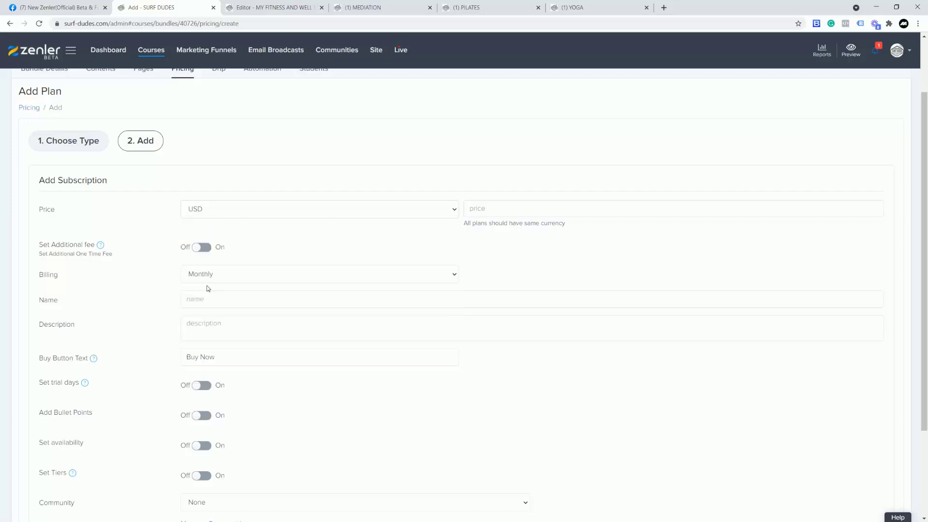
left_click(495, 207)
type("30")
left_click(567, 250)
scroll(555, 428, "down", 3)
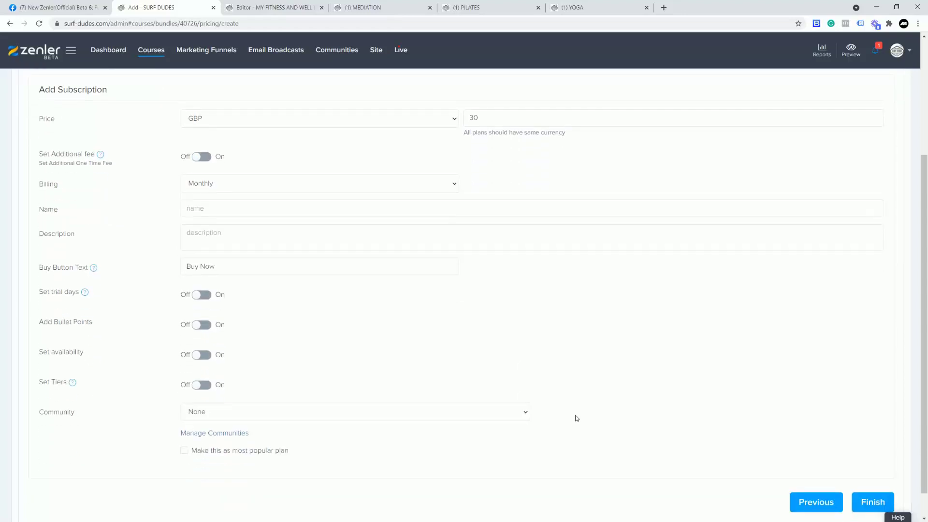
scroll(474, 408, "up", 2)
scroll(269, 209, "down", 2)
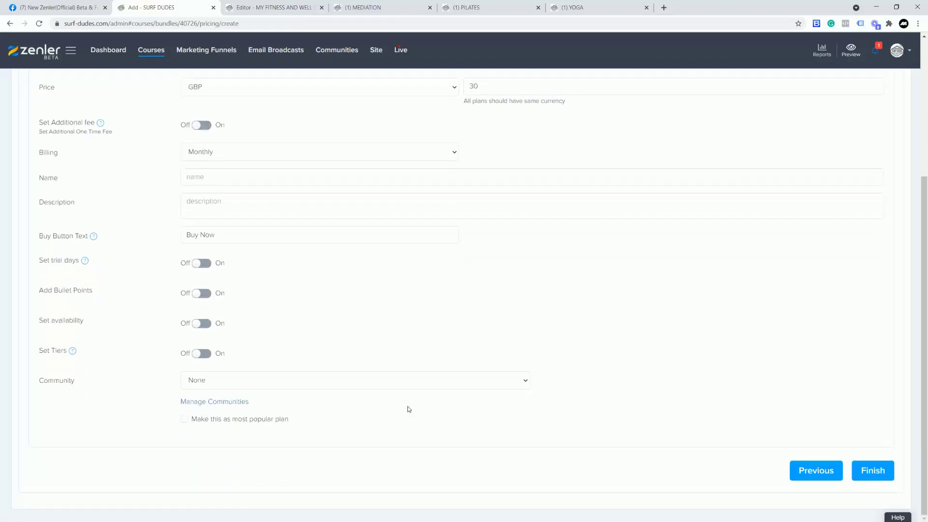
left_click(866, 473)
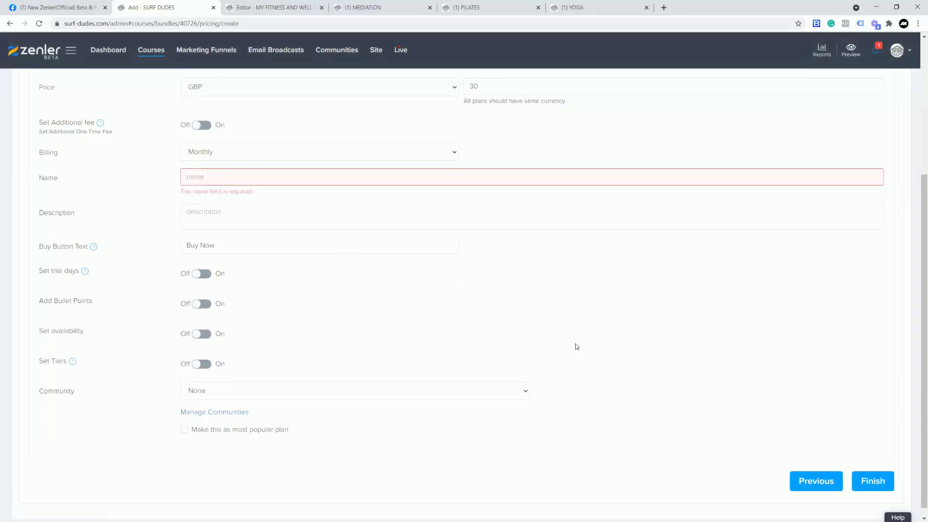
Name the subscription plan FITNESS MEMBERSHIP, give it the description "Monthly Plan" and finish creating it.
left_click(215, 176)
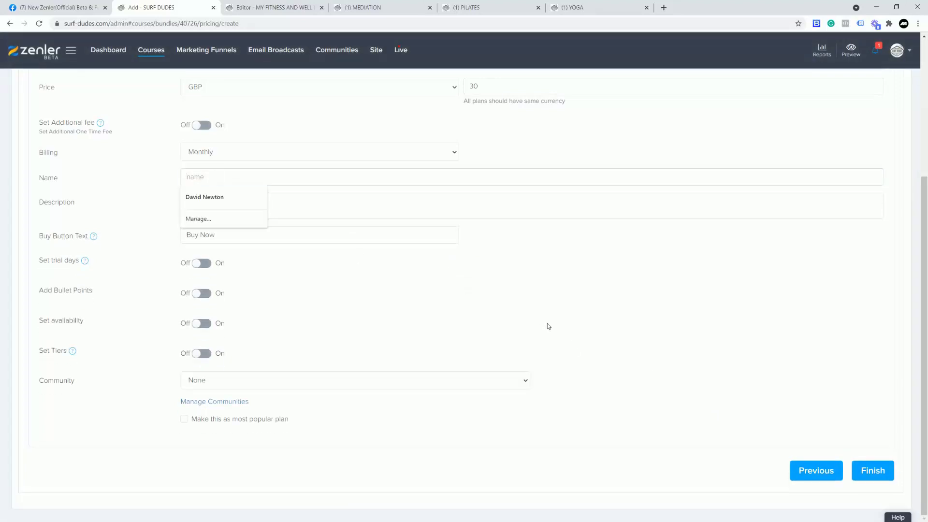
type("Fl")
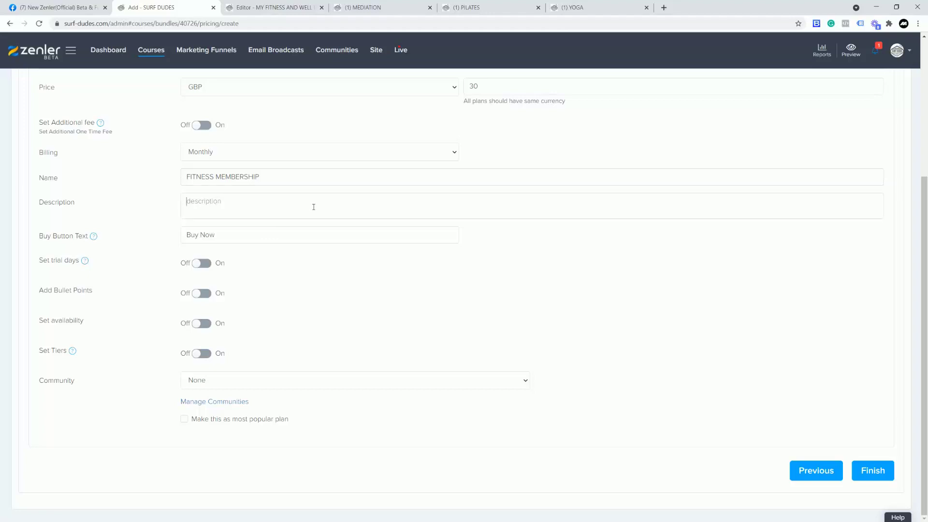
type("Monthly Pl")
scroll(576, 265, "up", 5)
type("an")
scroll(694, 348, "down", 4)
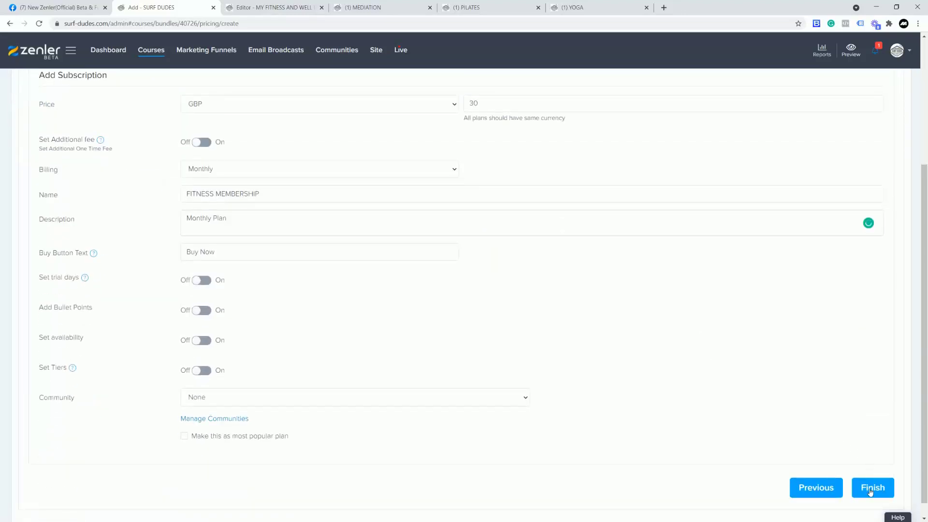
left_click(870, 489)
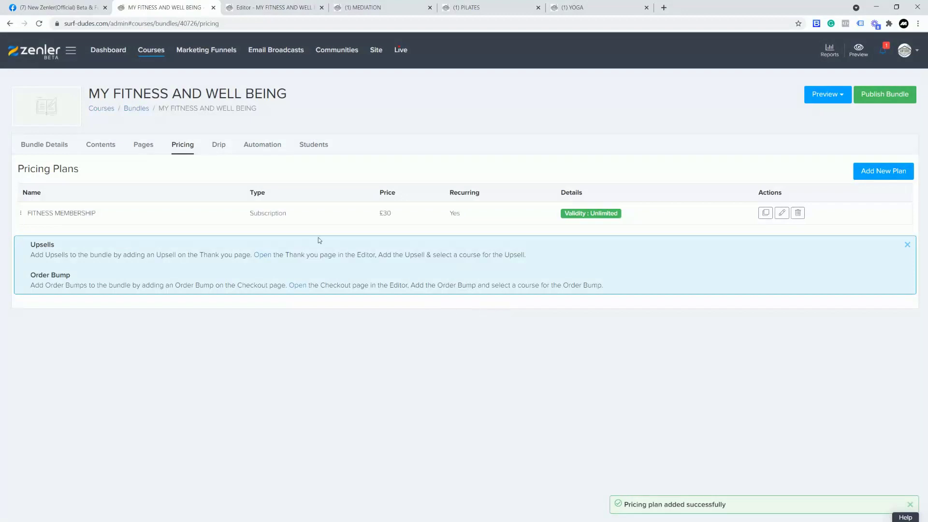
Publish the MY FITNESS AND WELL BEING bundle and preview its sales page as a visitor.
left_click(878, 98)
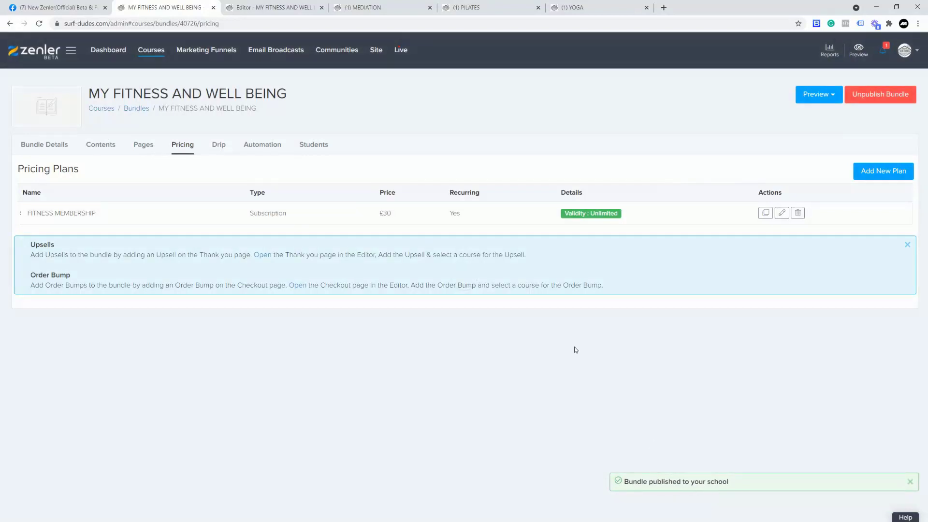
left_click(832, 99)
left_click(807, 118)
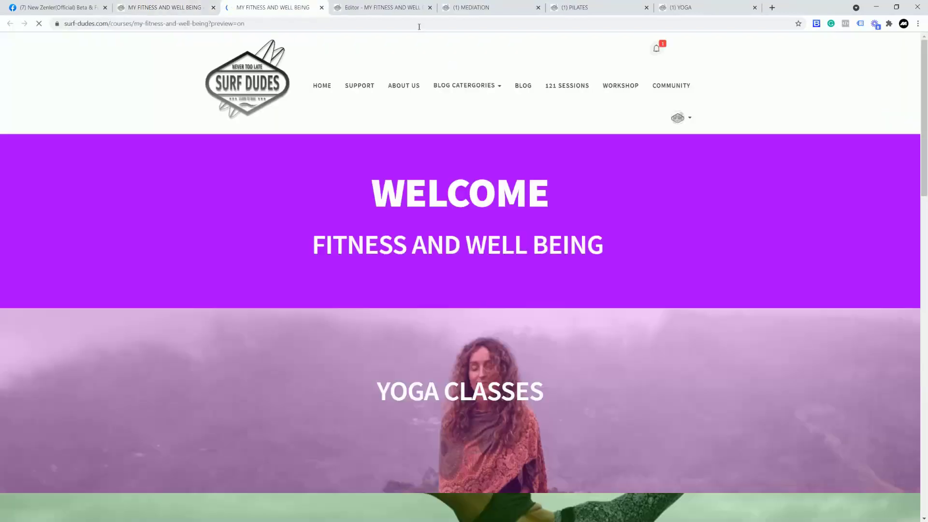
Save the Course Access Page, then close the editor, the three course previews and the bundle preview.
left_click(422, 10)
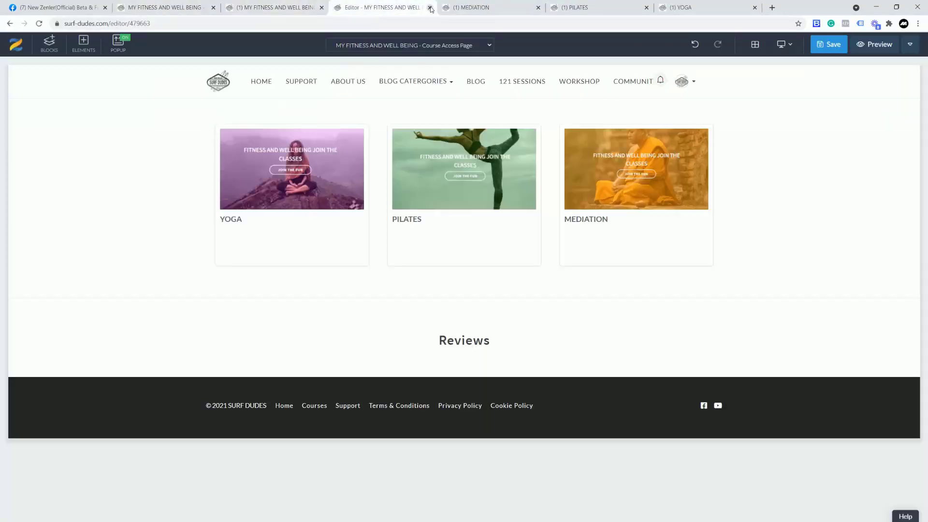
left_click(827, 44)
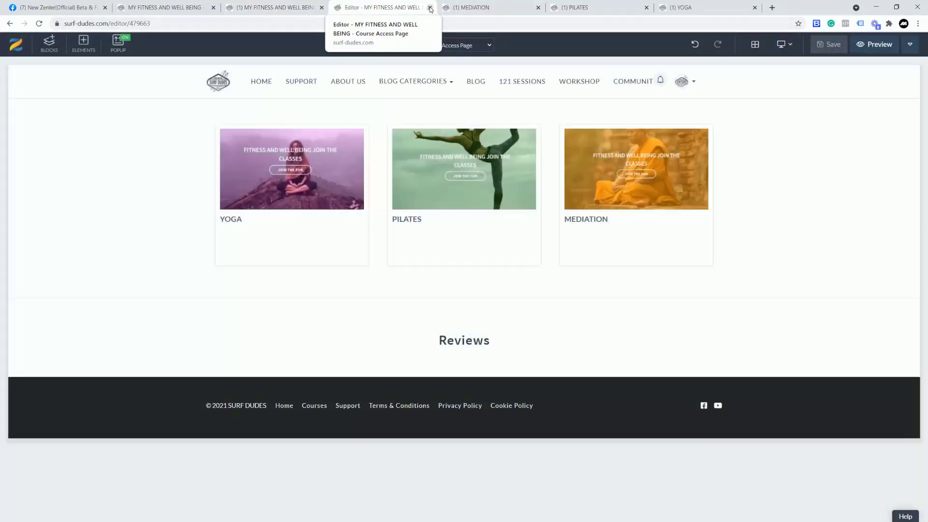
left_click(431, 8)
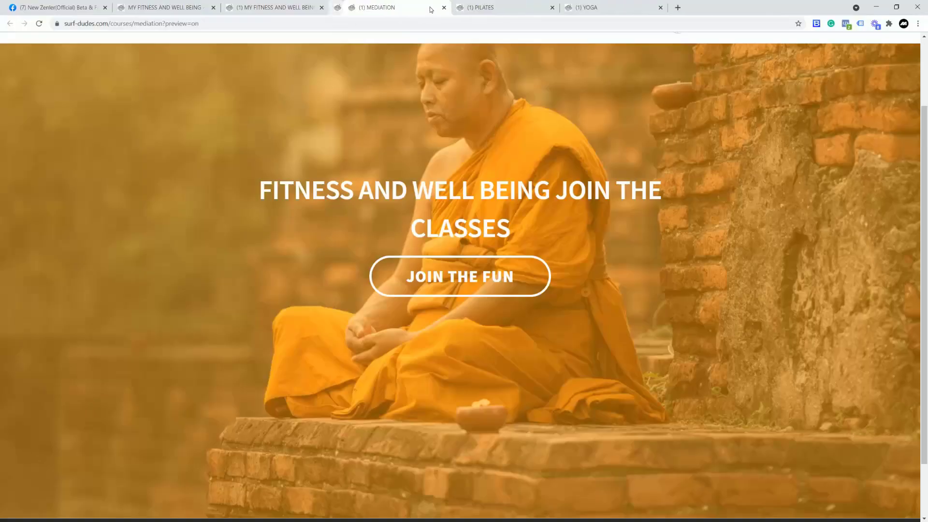
left_click(423, 10)
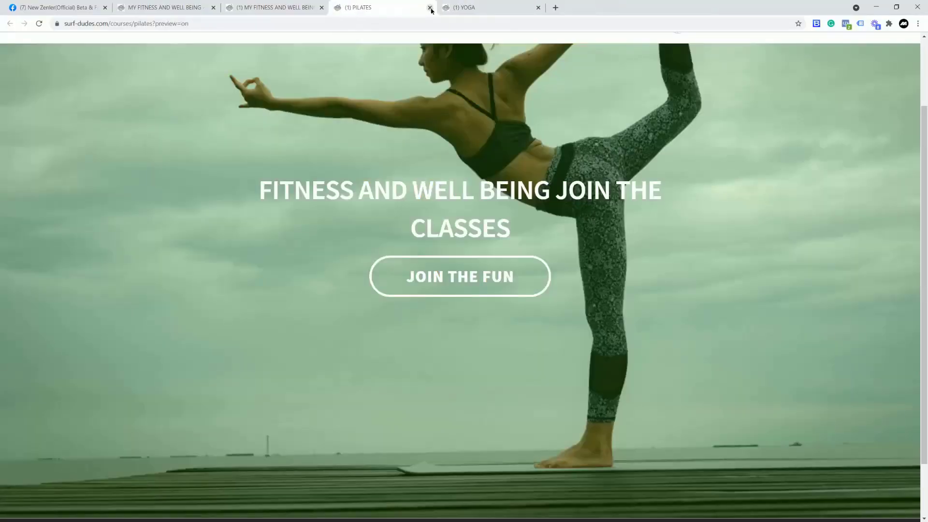
left_click(430, 8)
left_click(430, 8)
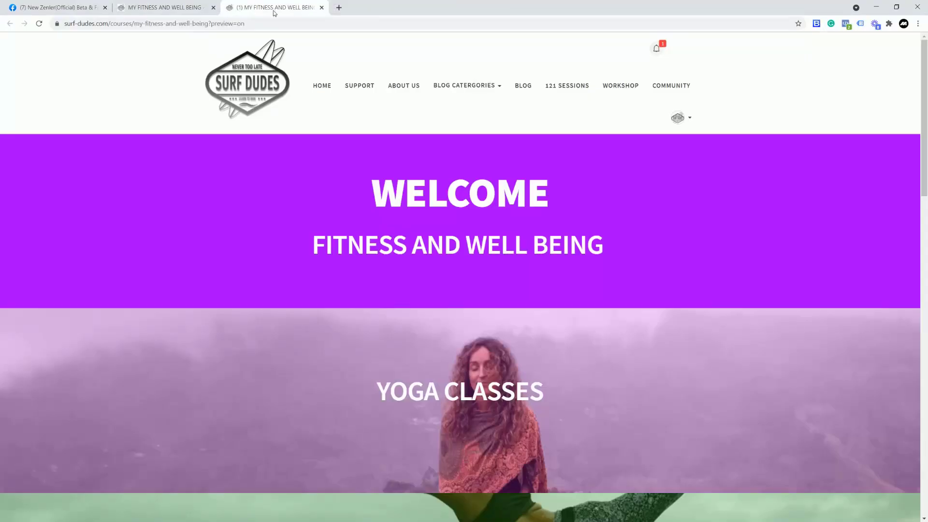
left_click(321, 8)
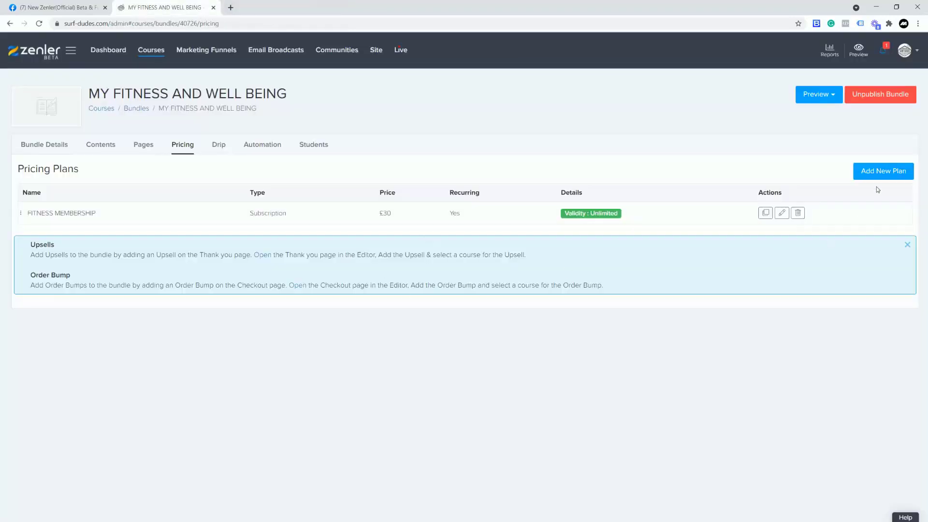
Preview the bundle's sales page as a visitor and review it down to the course cards.
left_click(827, 96)
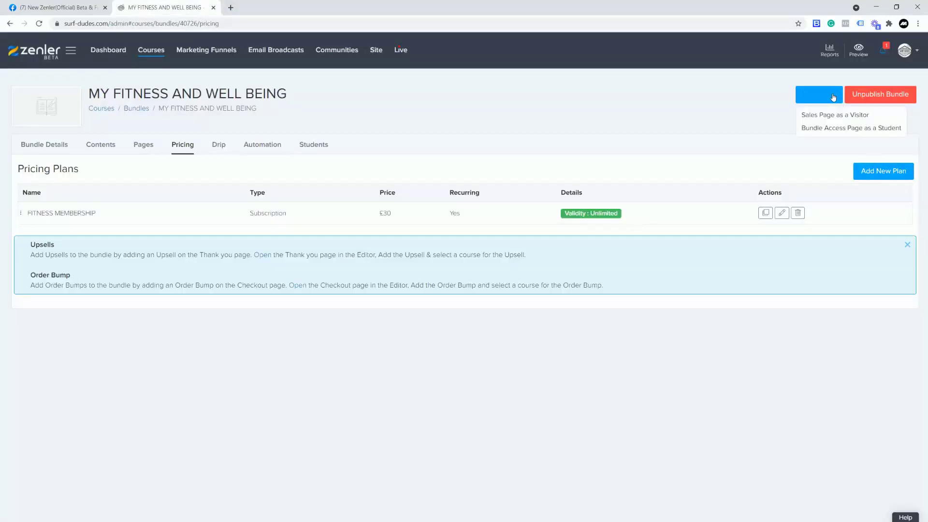
left_click(815, 120)
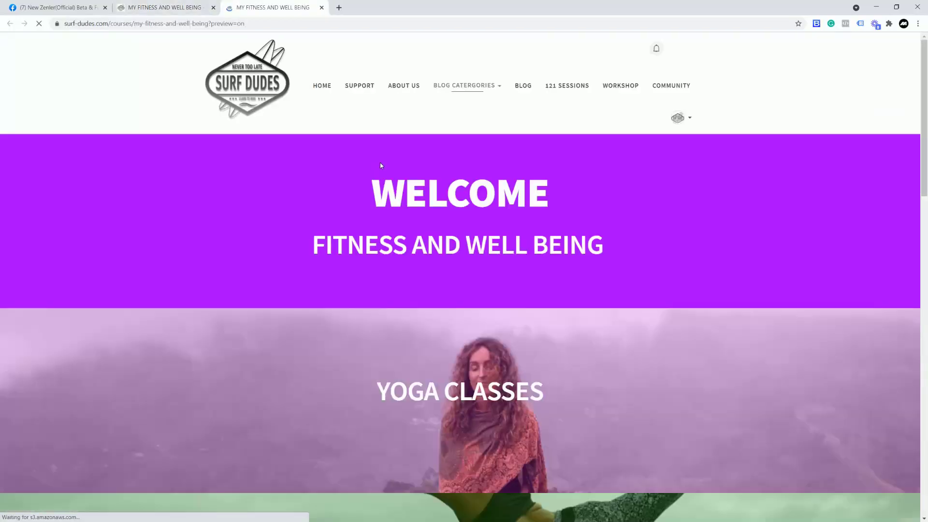
scroll(752, 229, "down", 5)
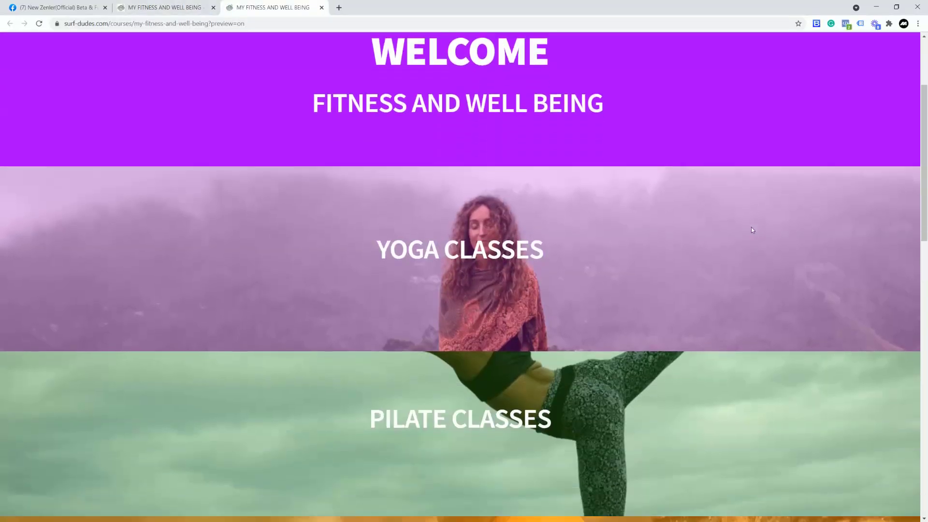
scroll(751, 229, "down", 7)
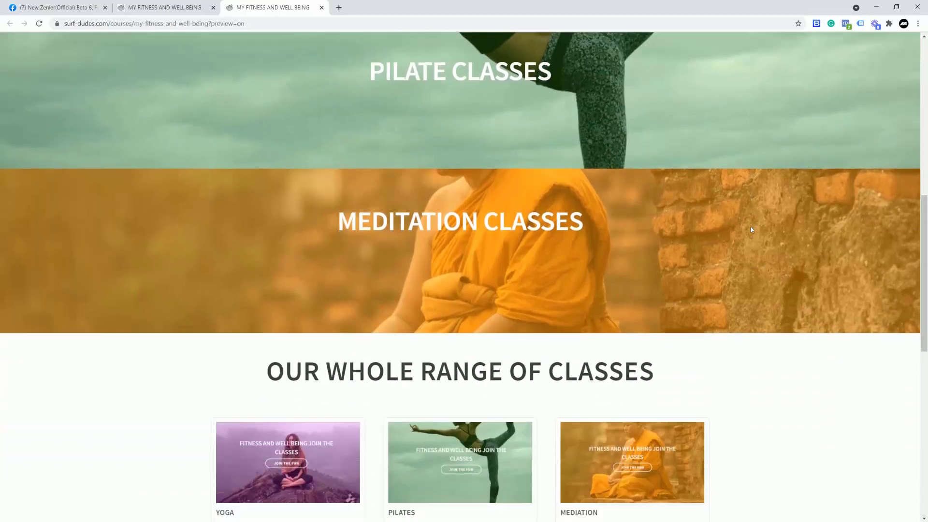
scroll(751, 230, "down", 2)
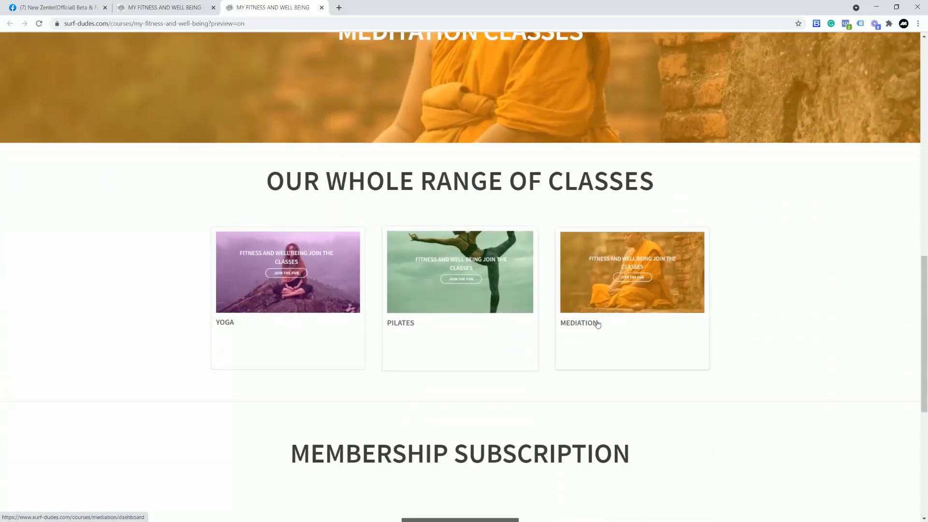
Open the YOGA course from its card in the preview, look over its welcome page and close it.
left_click(310, 276)
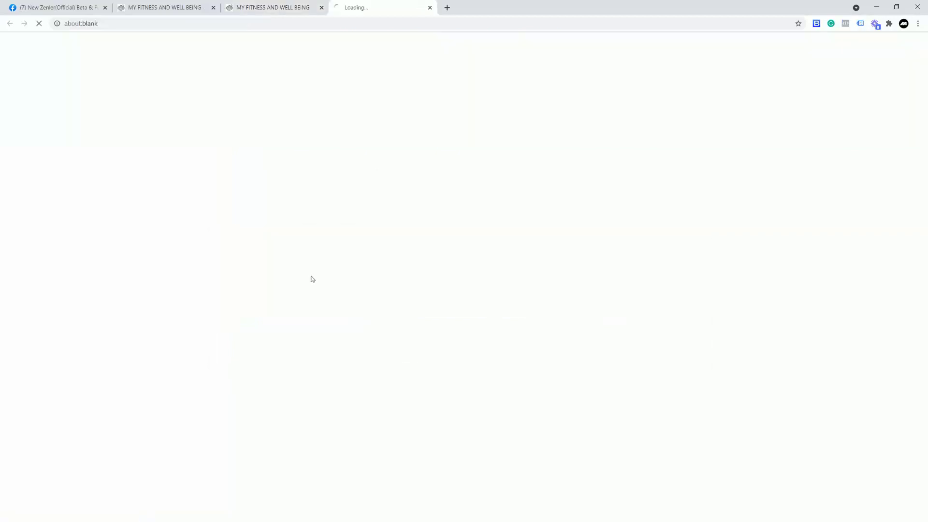
scroll(524, 212, "down", 3)
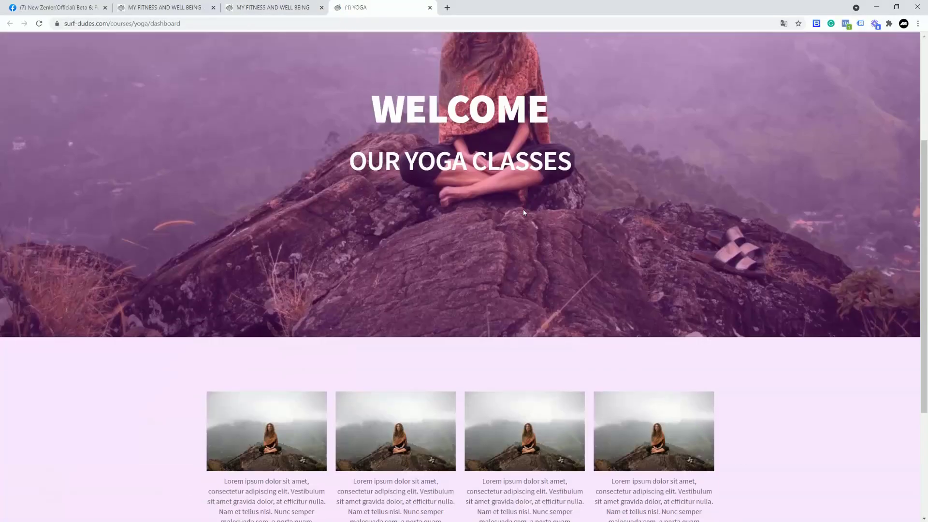
scroll(524, 212, "up", 3)
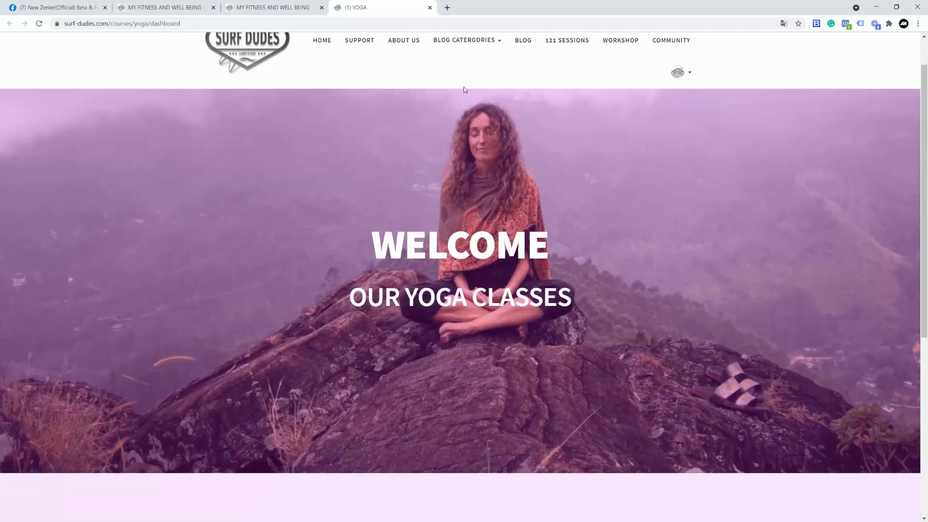
left_click(430, 7)
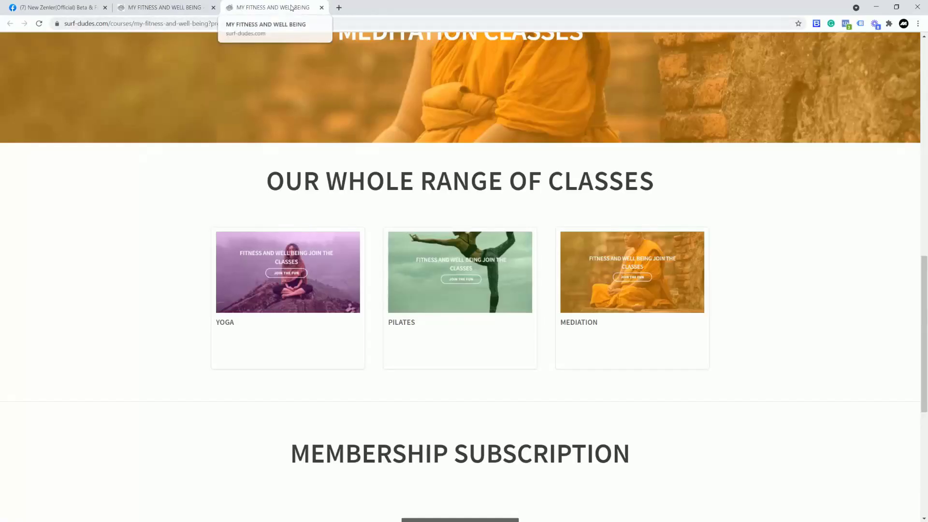
Copy the bundle page's address without the preview parameter and open it in an incognito window.
left_click_drag(208, 23, 179, 110)
key("ctrl+c")
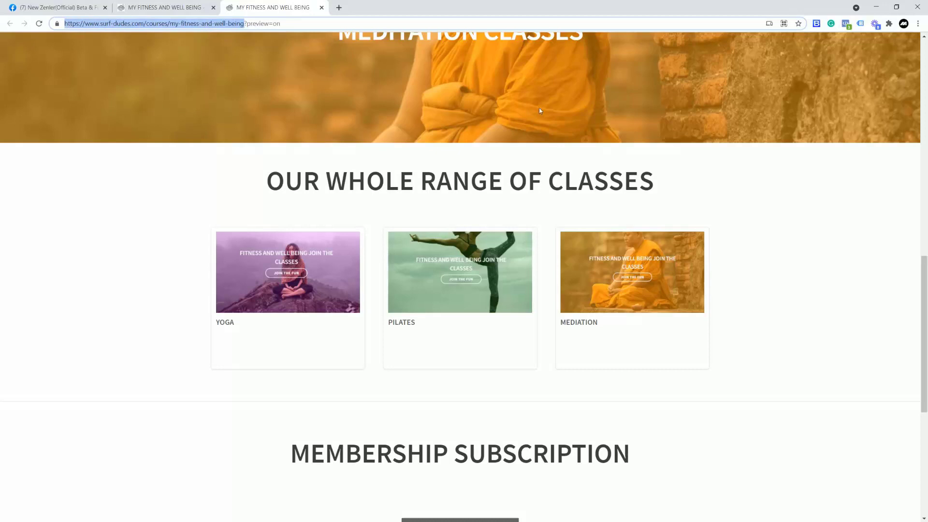
left_click(917, 25)
left_click(846, 56)
key("ctrl+v")
key("Return")
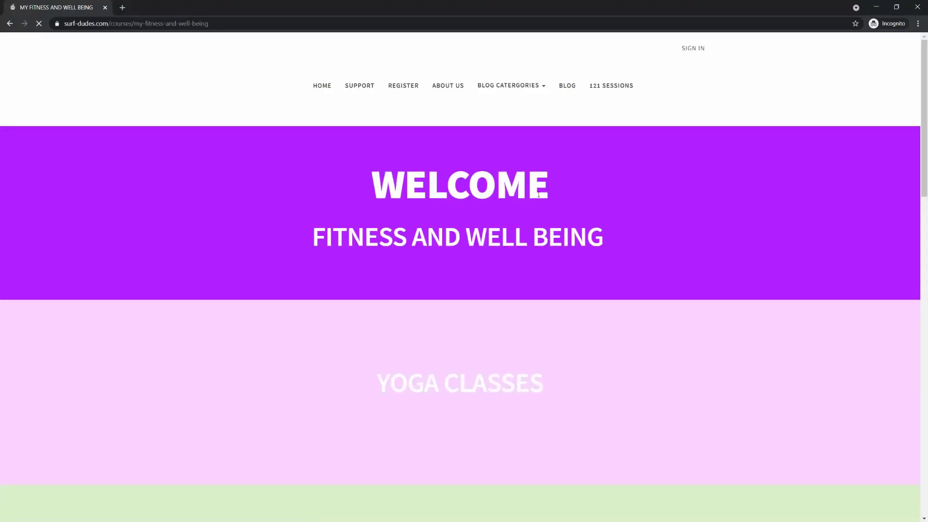
Open the YOGA course from the public bundle page, review its sales page and test the JOIN THE FUN link.
scroll(643, 218, "down", 5)
scroll(643, 218, "down", 7)
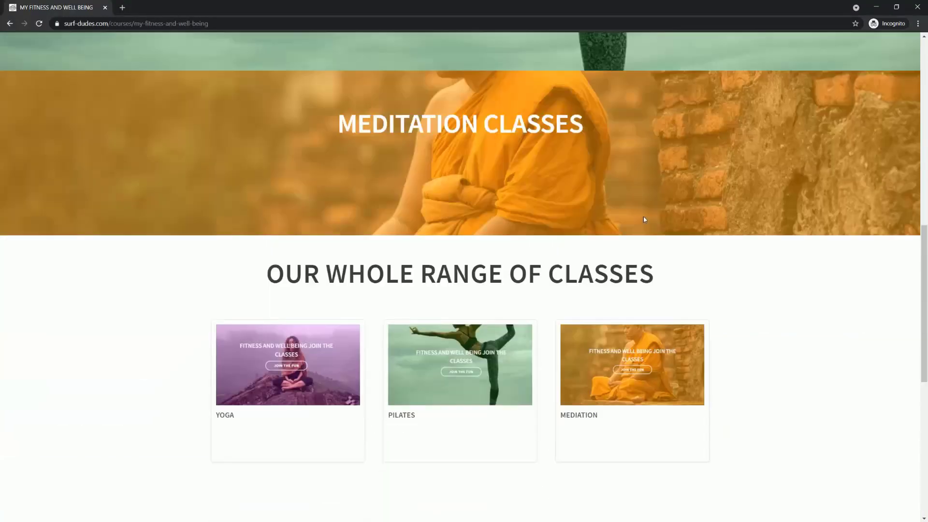
left_click(304, 267)
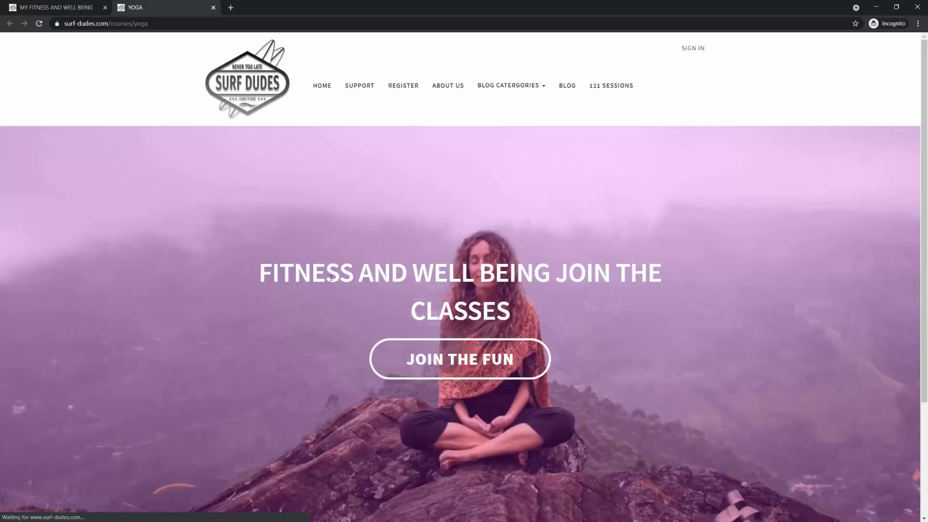
scroll(617, 317, "down", 3)
scroll(549, 321, "up", 3)
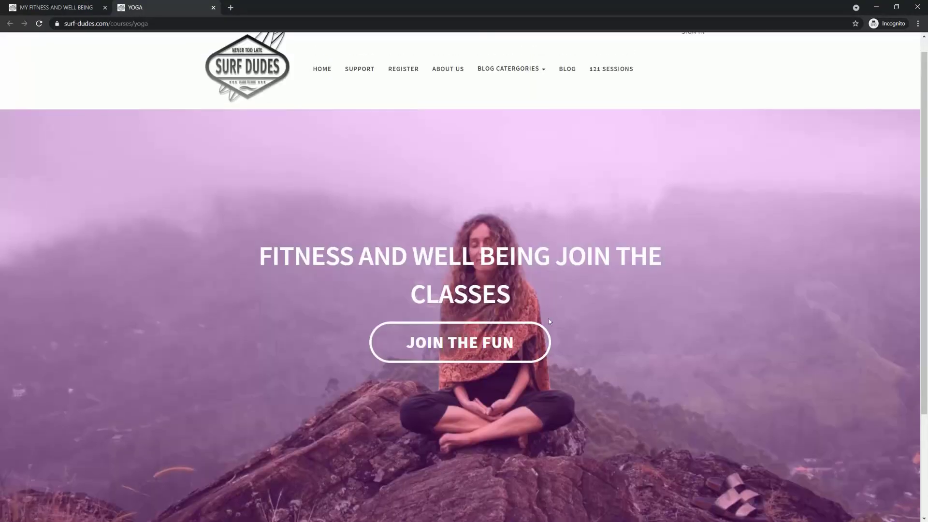
left_click(449, 344)
Open the PILATES course from the bundle page's course cards and test its JOIN THE FUN link.
scroll(580, 287, "down", 5)
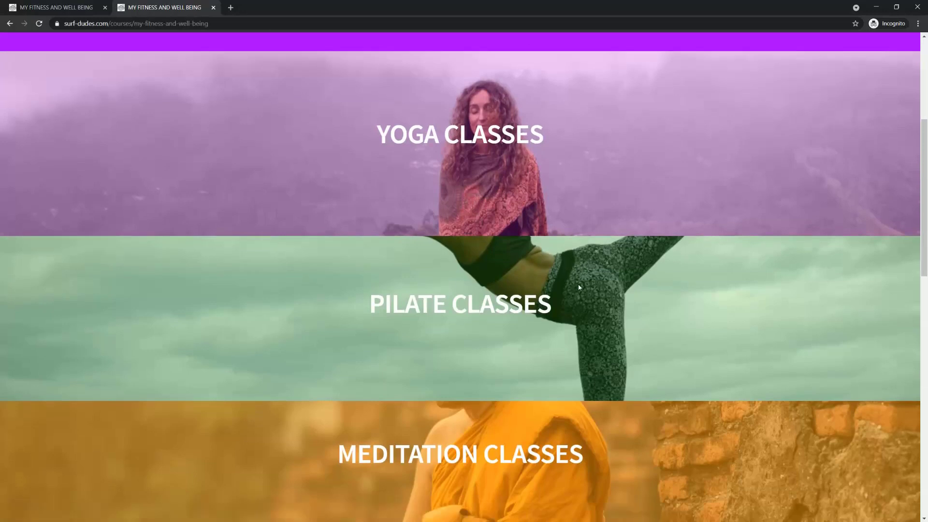
scroll(580, 287, "down", 10)
scroll(440, 353, "up", 2)
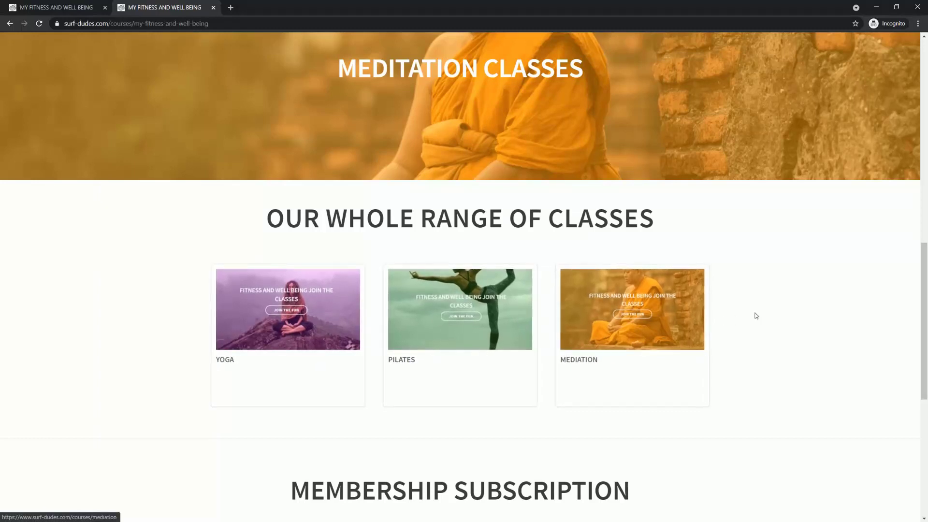
left_click(486, 316)
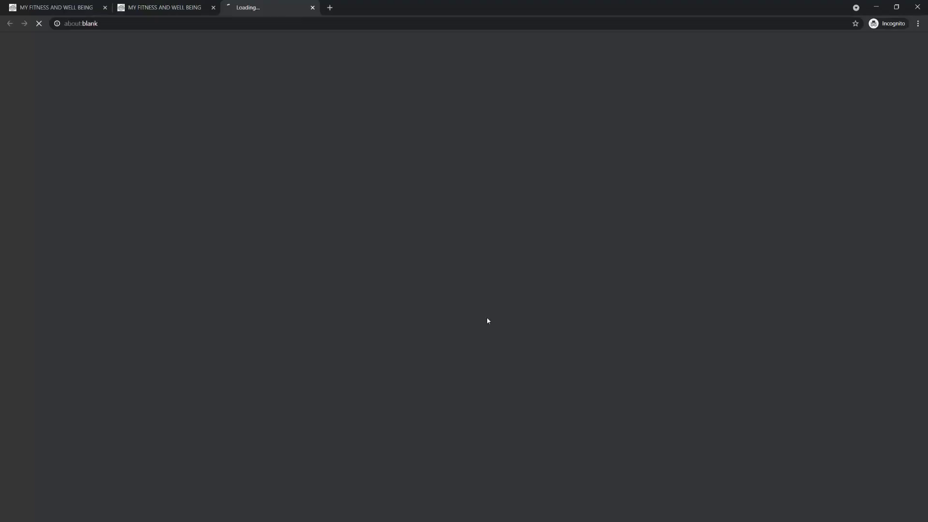
scroll(665, 237, "down", 3)
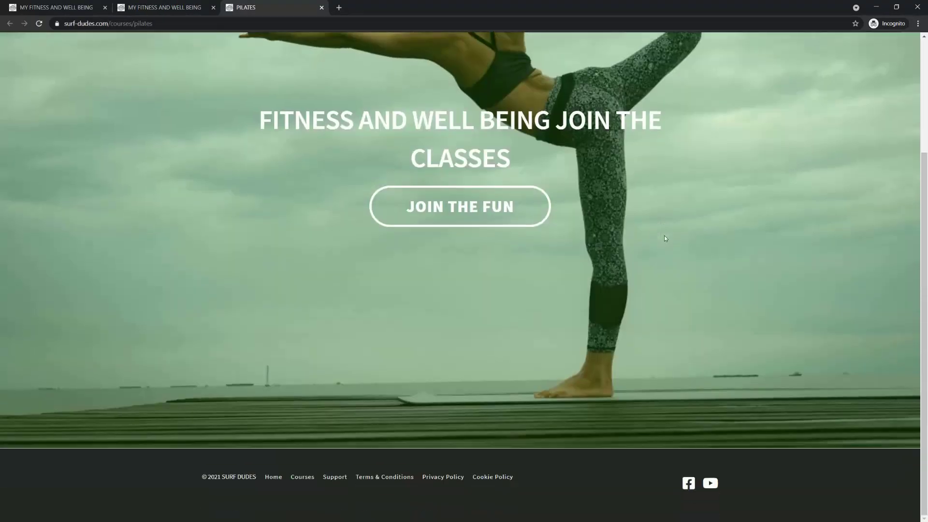
left_click(479, 212)
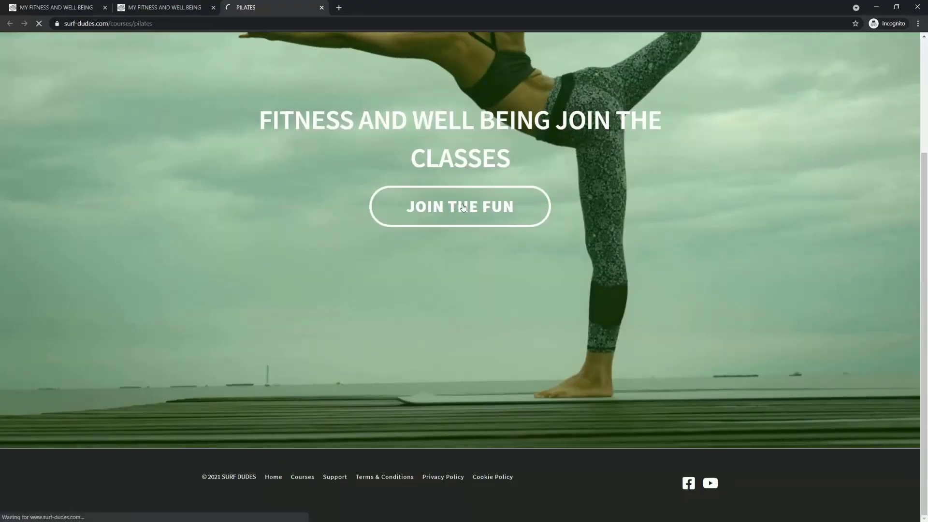
Open the MEDIATION course from the bundle page, test its JOIN THE FUN link and review the page it leads to.
scroll(565, 340, "down", 10)
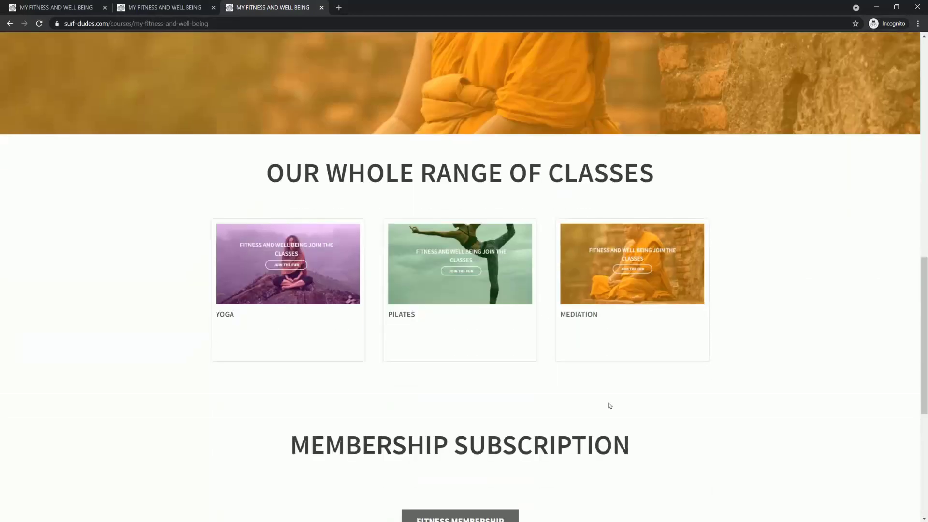
left_click(625, 281)
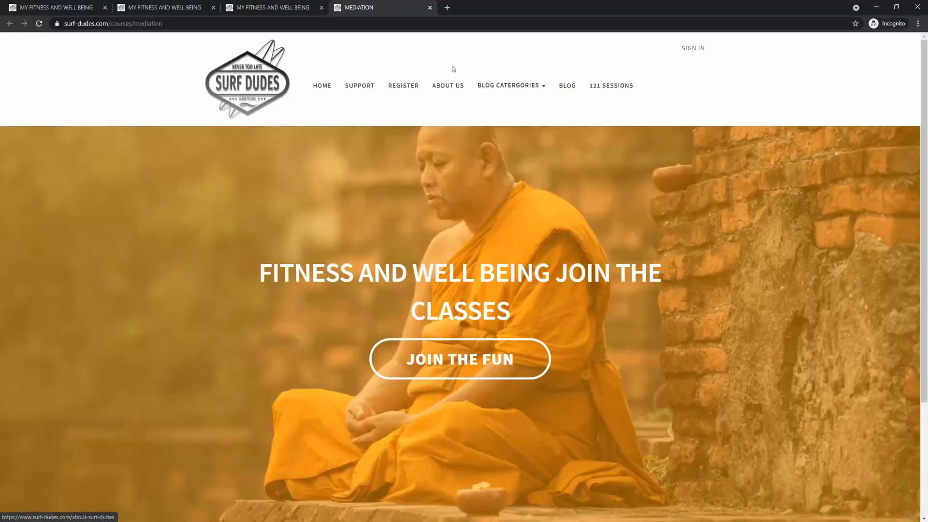
scroll(682, 323, "down", 3)
scroll(681, 323, "up", 3)
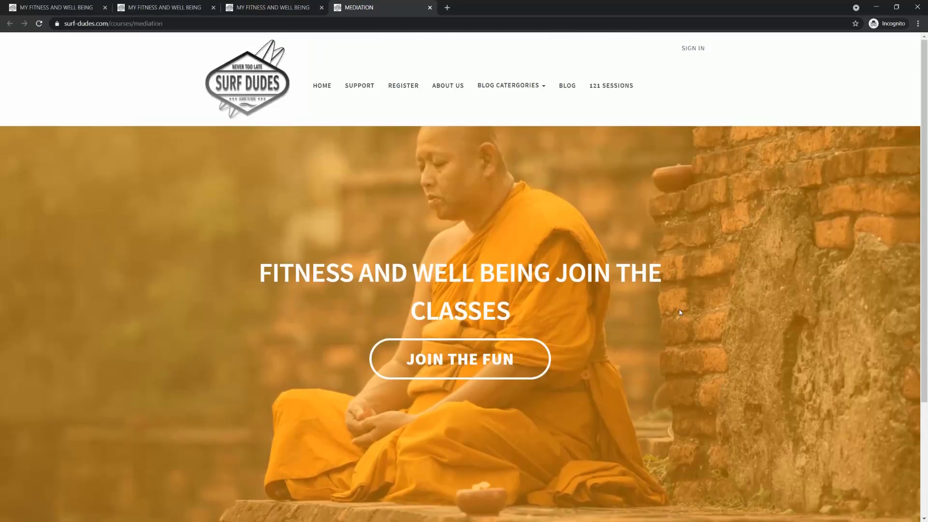
left_click(475, 367)
scroll(572, 346, "down", 5)
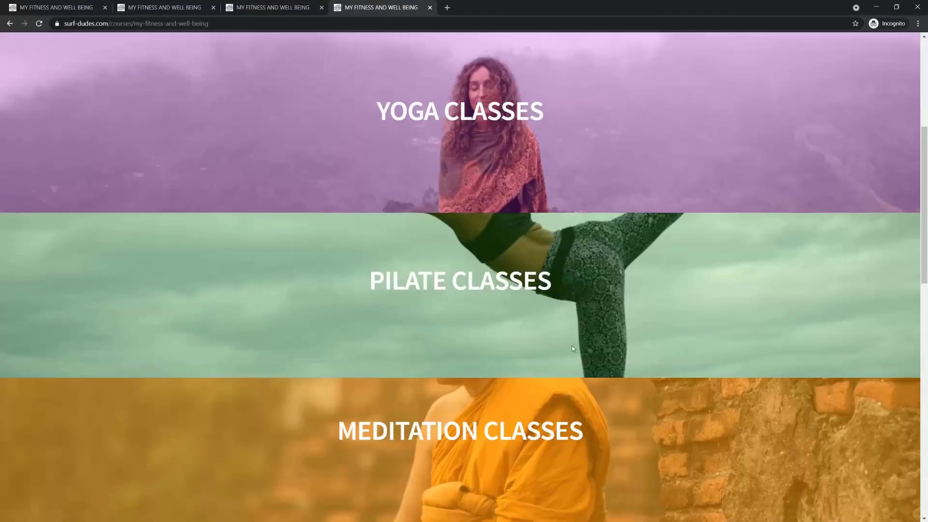
Review the public bundle page down to its membership section and open the FITNESS MEMBERSHIP plan's checkout page.
scroll(572, 346, "down", 8)
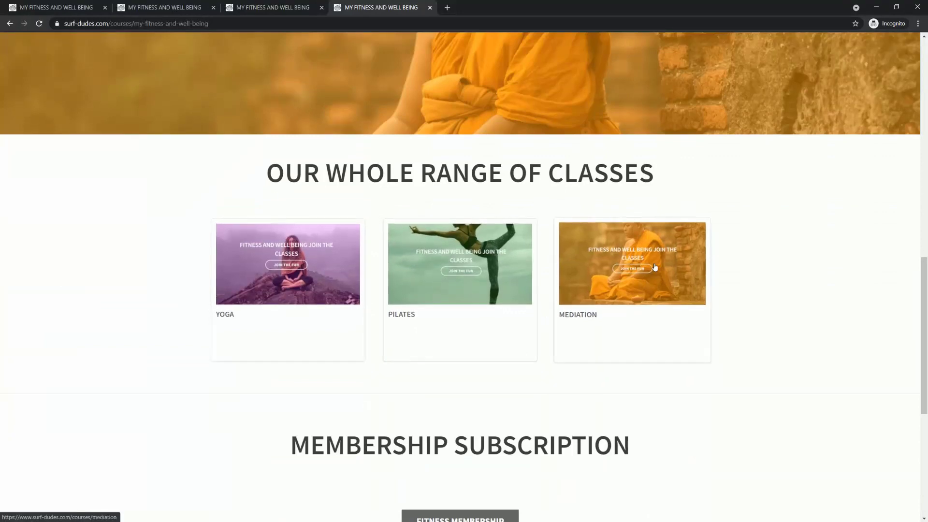
scroll(800, 321, "down", 4)
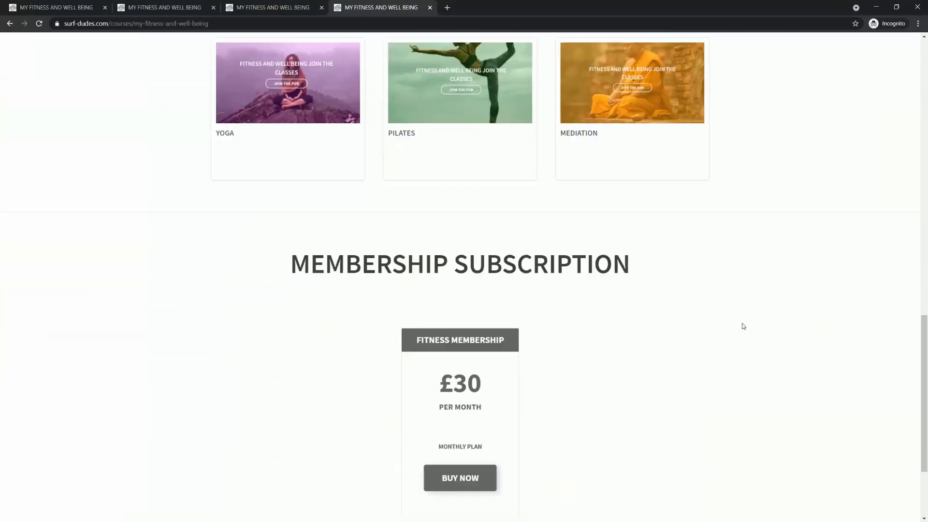
scroll(441, 249, "up", 1)
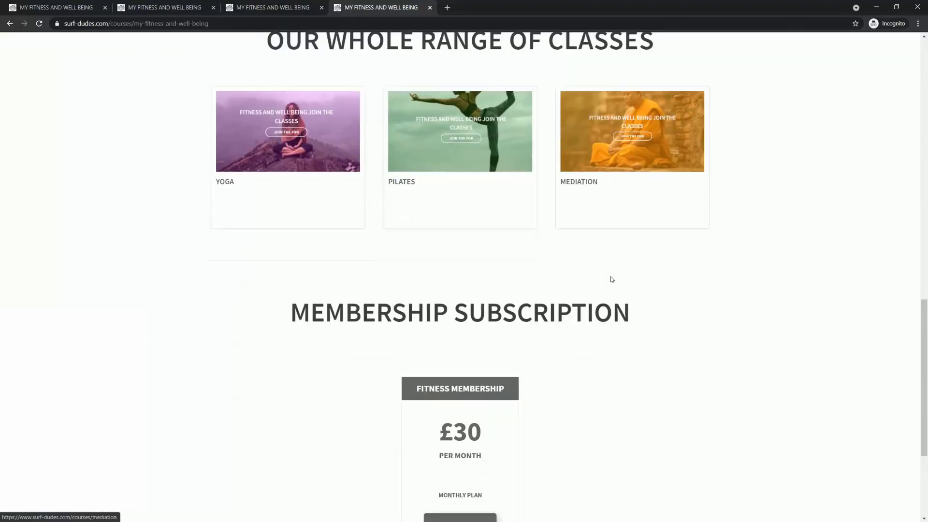
scroll(612, 280, "down", 2)
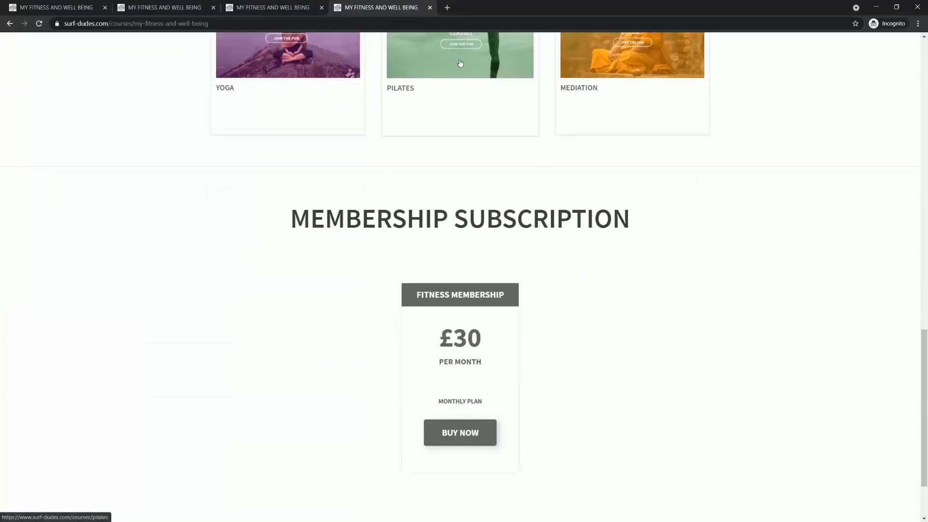
scroll(659, 327, "down", 2)
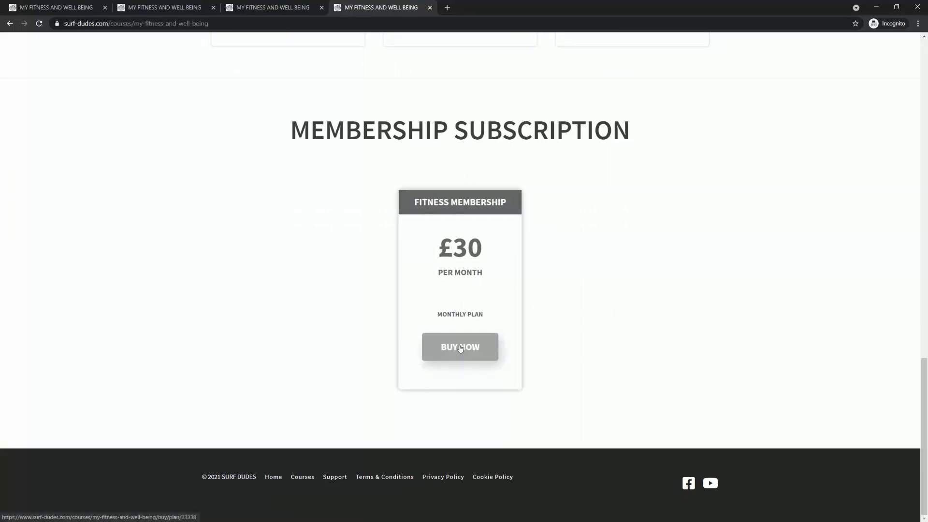
left_click(477, 348)
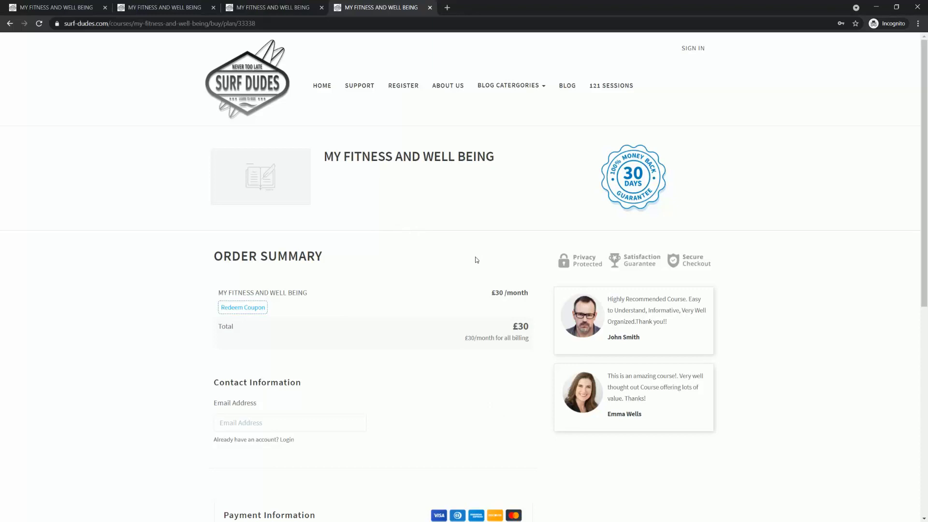
Close the incognito test window and the bundle sales page preview, returning to the bundle's pricing plans.
left_click(429, 7)
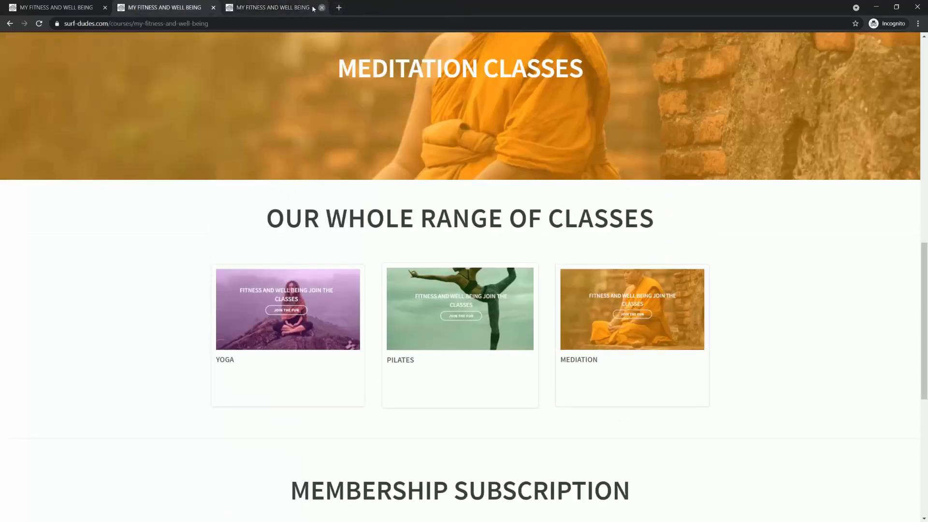
left_click(321, 7)
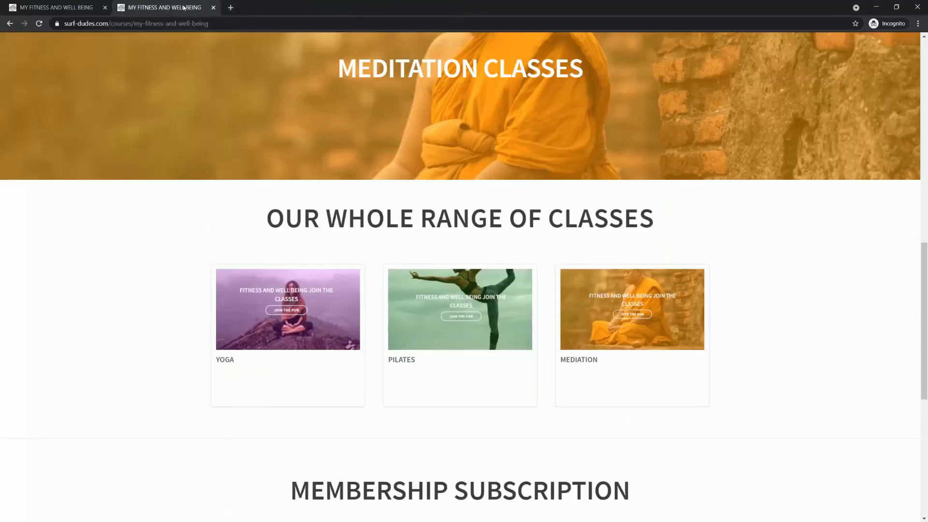
left_click(56, 8)
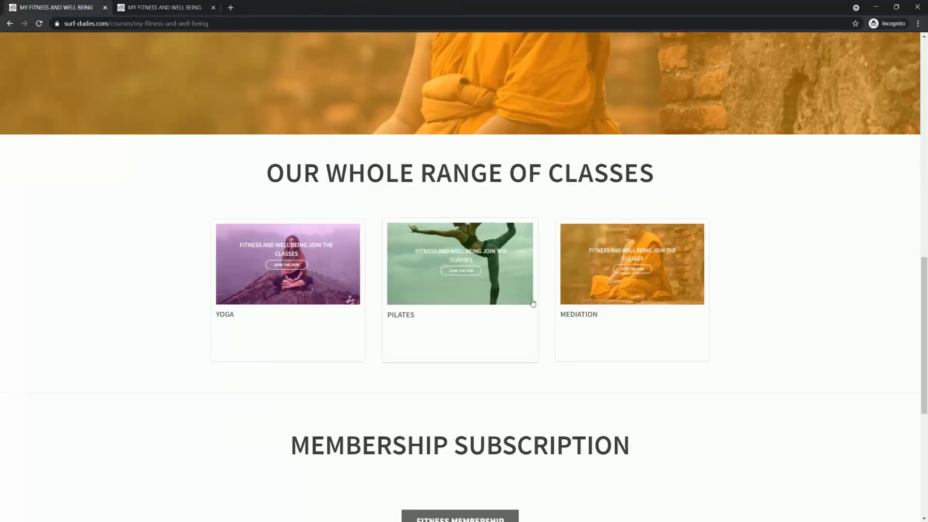
scroll(677, 263, "up", 5)
scroll(677, 261, "up", 5)
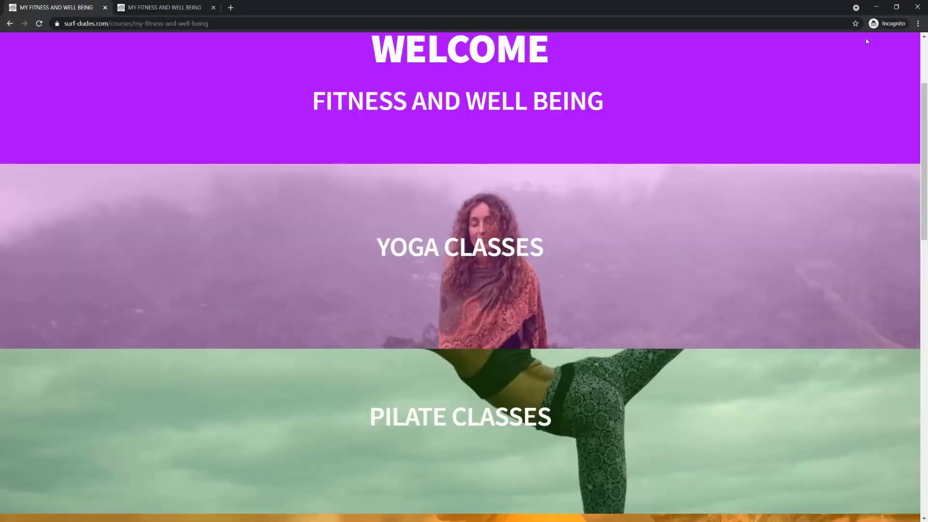
left_click(917, 7)
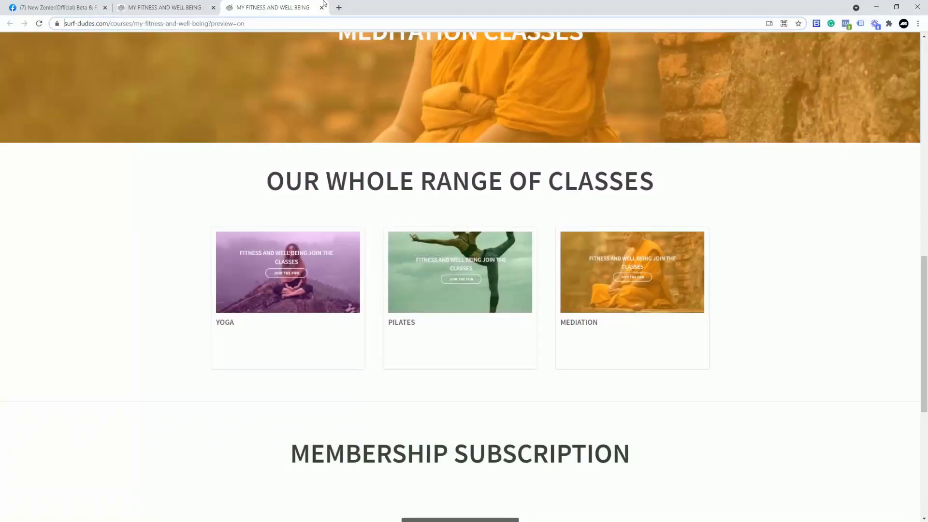
left_click(322, 8)
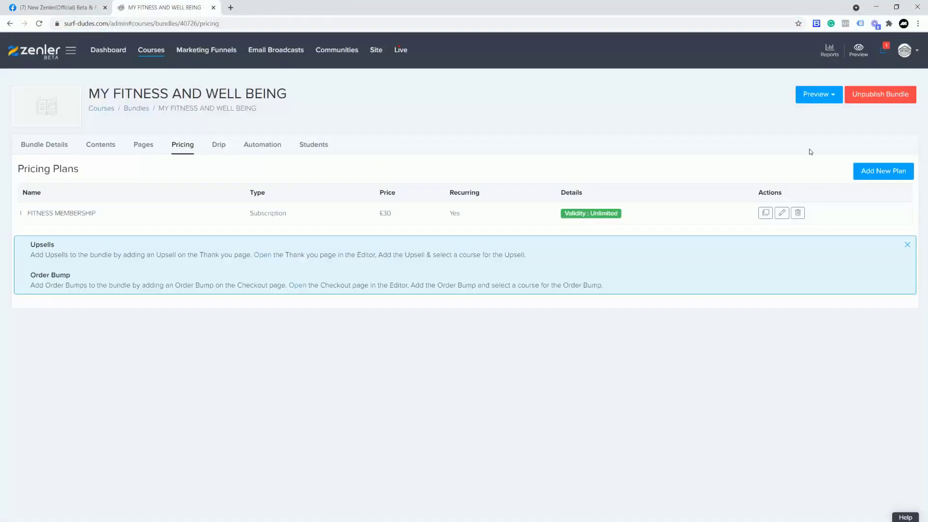
Preview the bundle access page as a student, access the YOGA course and look through its dashboard page.
left_click(833, 98)
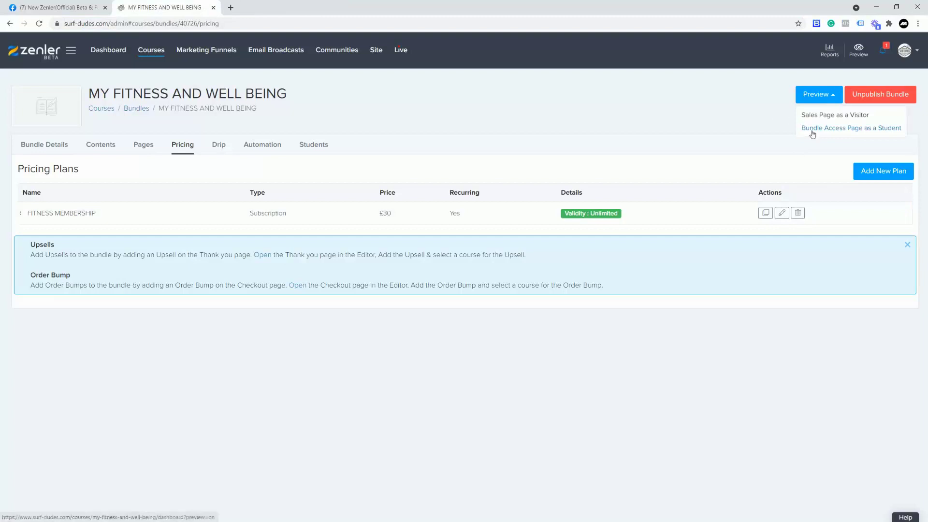
left_click(836, 130)
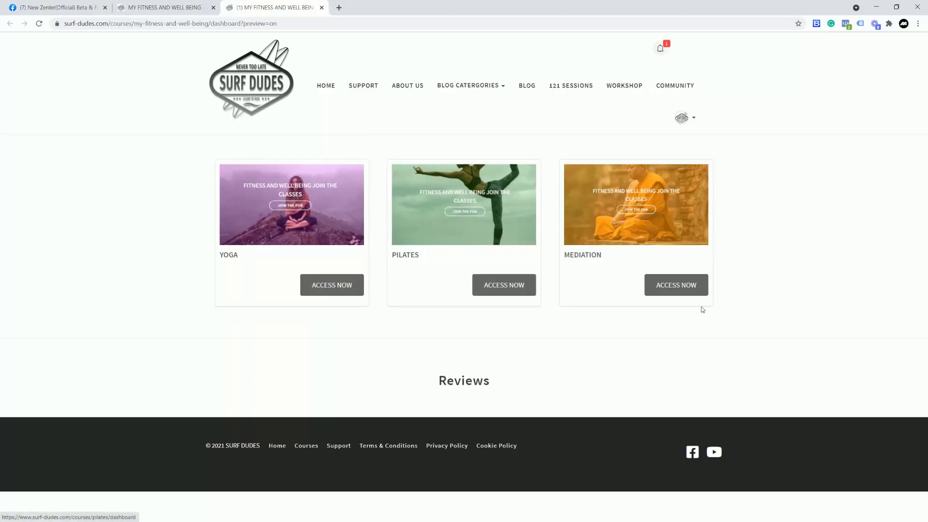
left_click(333, 289)
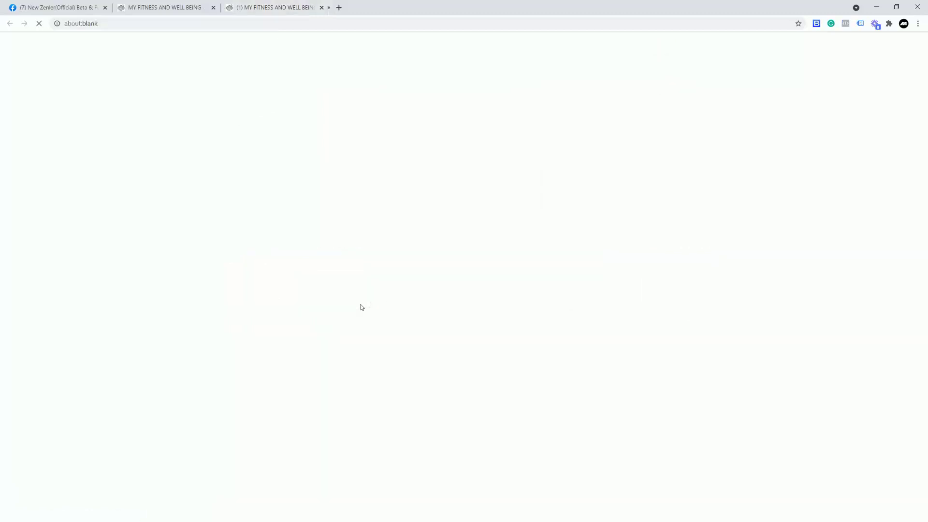
scroll(610, 358, "down", 5)
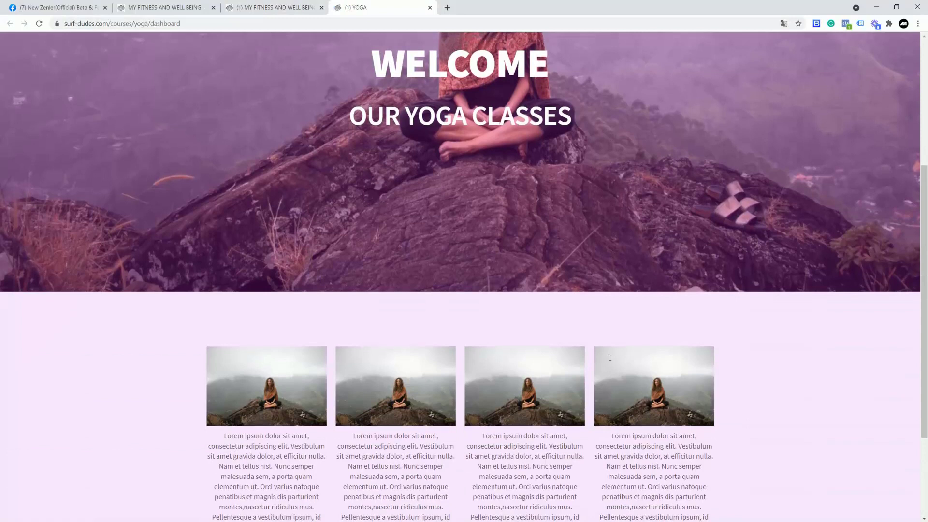
scroll(610, 358, "down", 3)
scroll(541, 382, "up", 7)
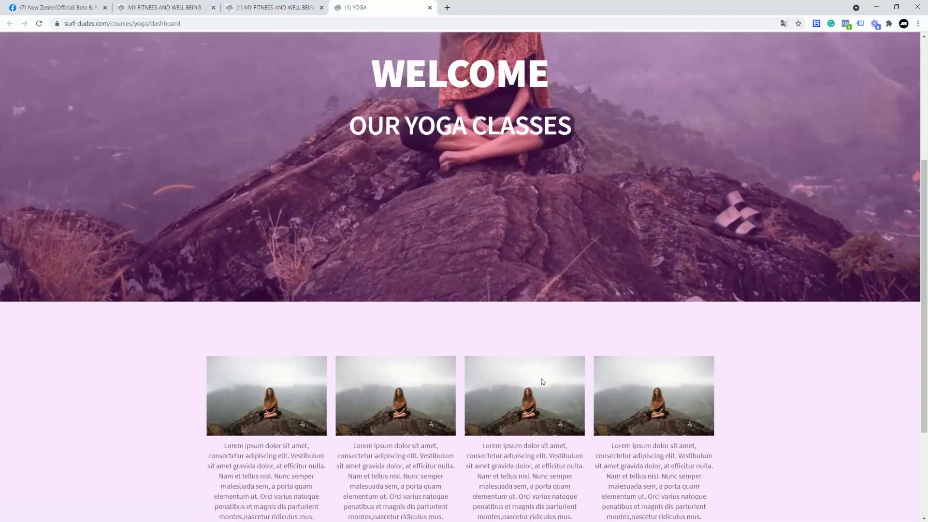
Access the PILATES course from the bundle access page and look through its dashboard page.
left_click(277, 8)
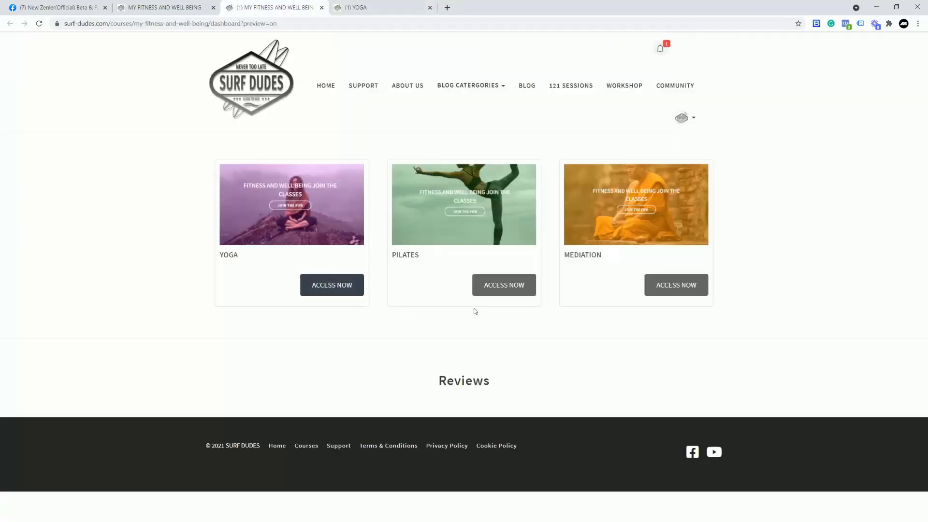
left_click(503, 288)
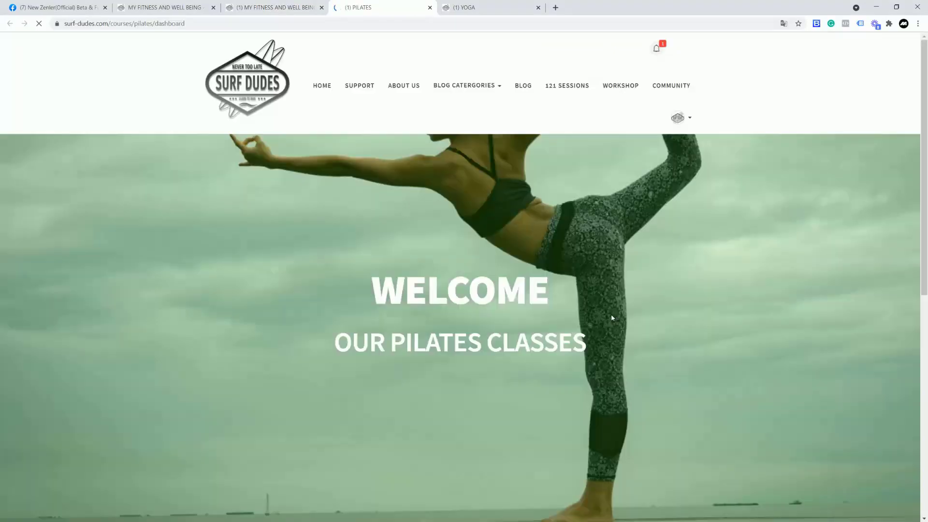
scroll(606, 317, "down", 8)
scroll(610, 305, "up", 7)
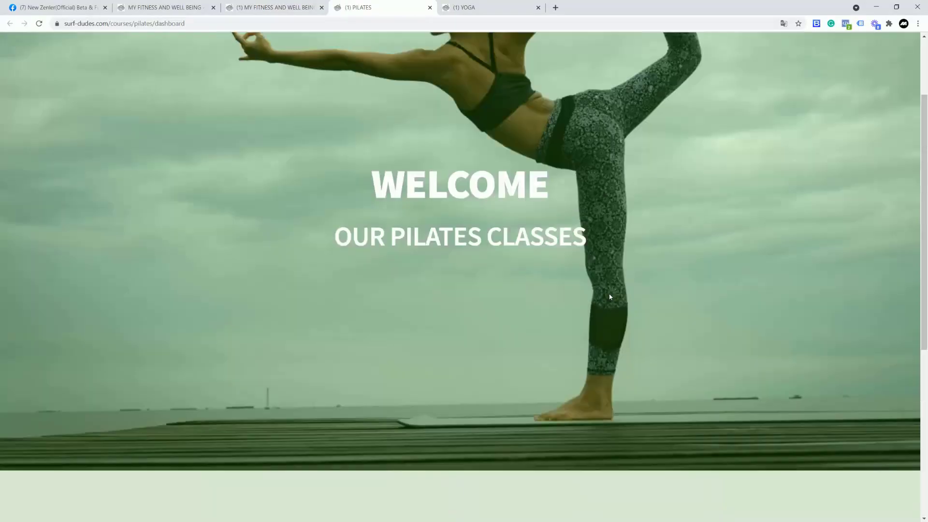
Access the MEDIATION course from the bundle access page, view its dashboard page and return to the bundle access page.
left_click(263, 8)
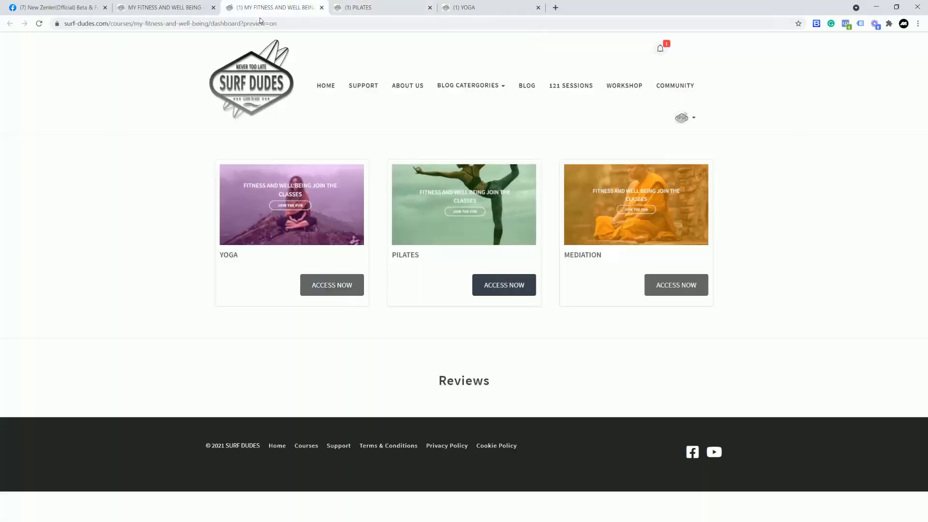
left_click(677, 286)
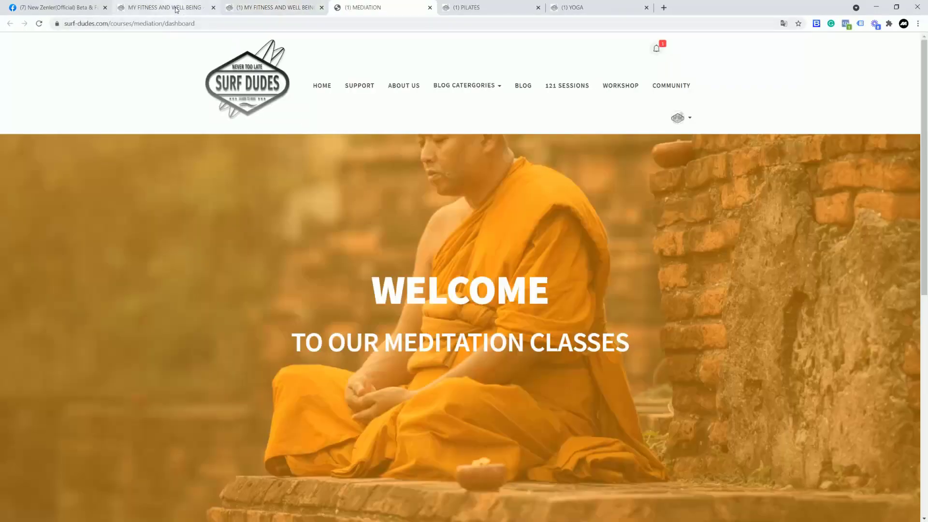
left_click(177, 7)
left_click(278, 8)
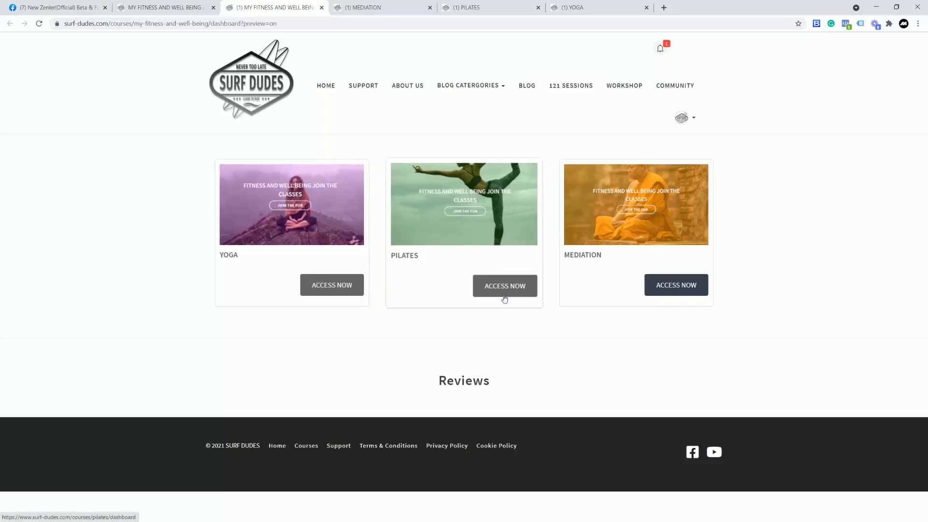
Compare the student dashboard pages of the MEDIATION, PILATES and YOGA courses by switching between them.
left_click(385, 9)
left_click(464, 8)
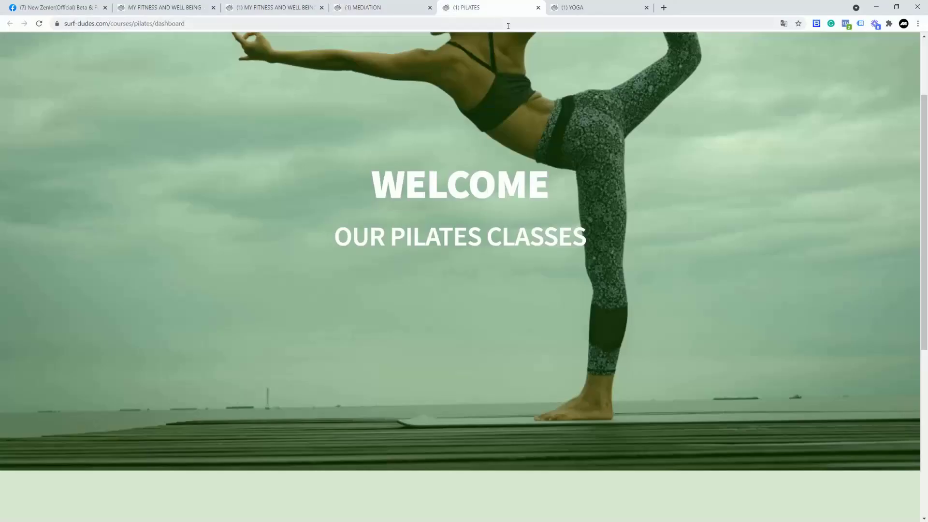
left_click(565, 8)
left_click(384, 10)
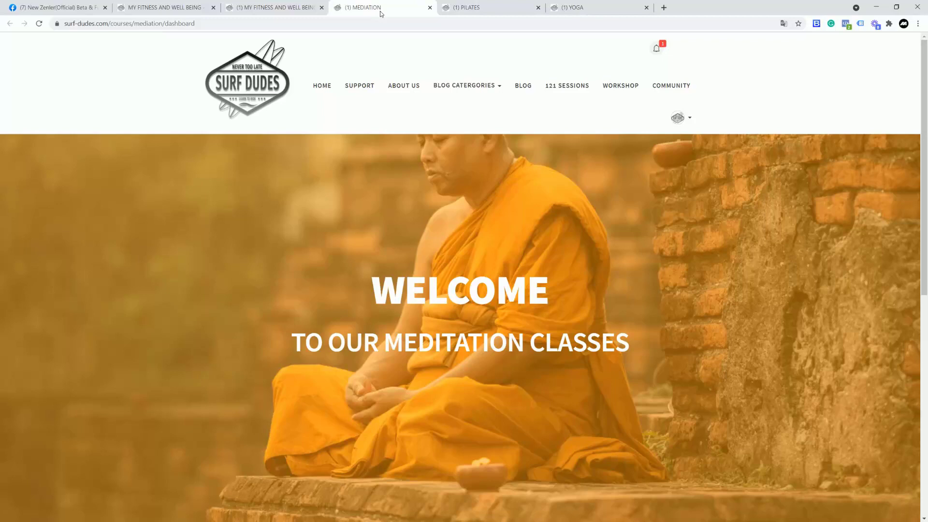
left_click(485, 13)
left_click(592, 15)
left_click(343, 9)
left_click(463, 8)
left_click(597, 14)
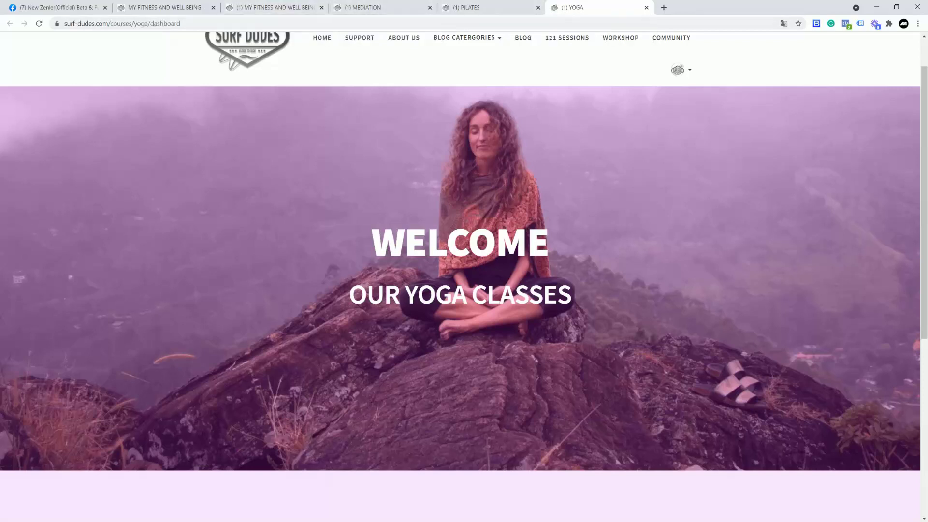
Examine the YOGA dashboard page from its welcome banner to the image and text columns above the footer.
scroll(765, 314, "down", 5)
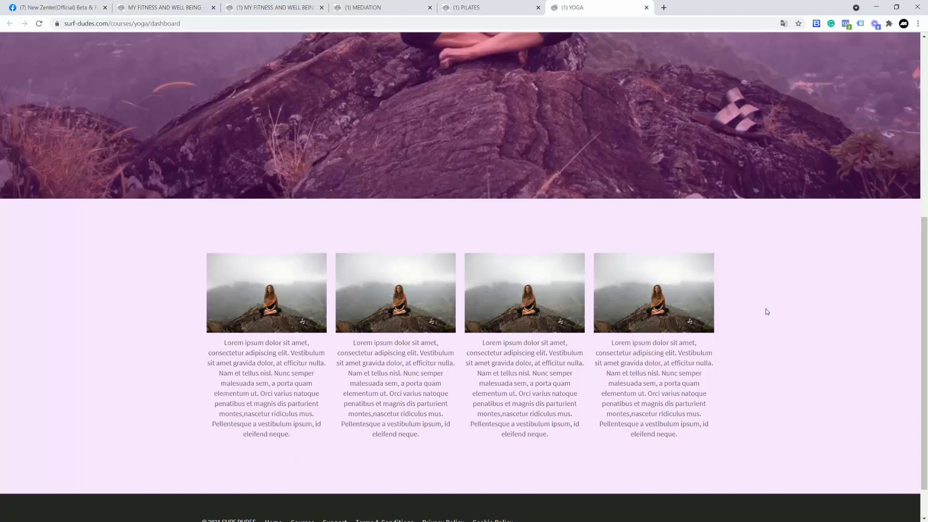
scroll(765, 311, "up", 5)
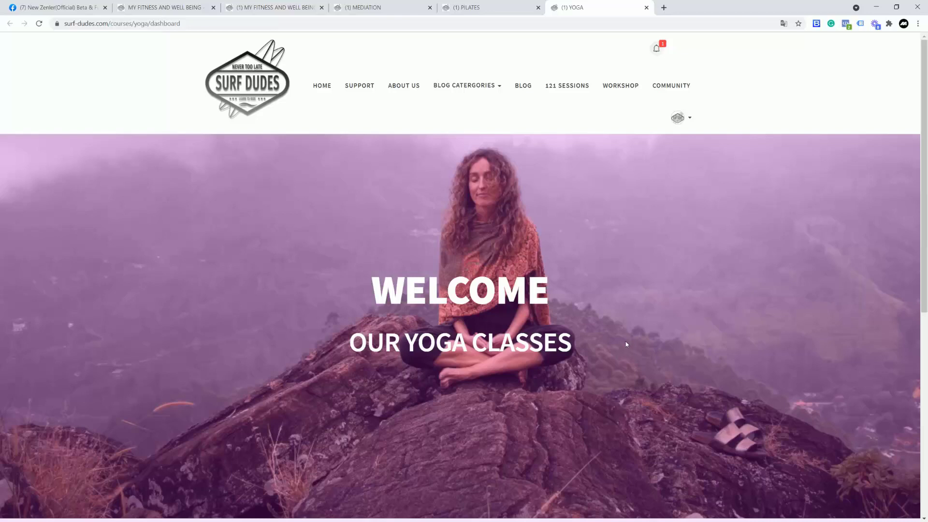
scroll(621, 342, "down", 8)
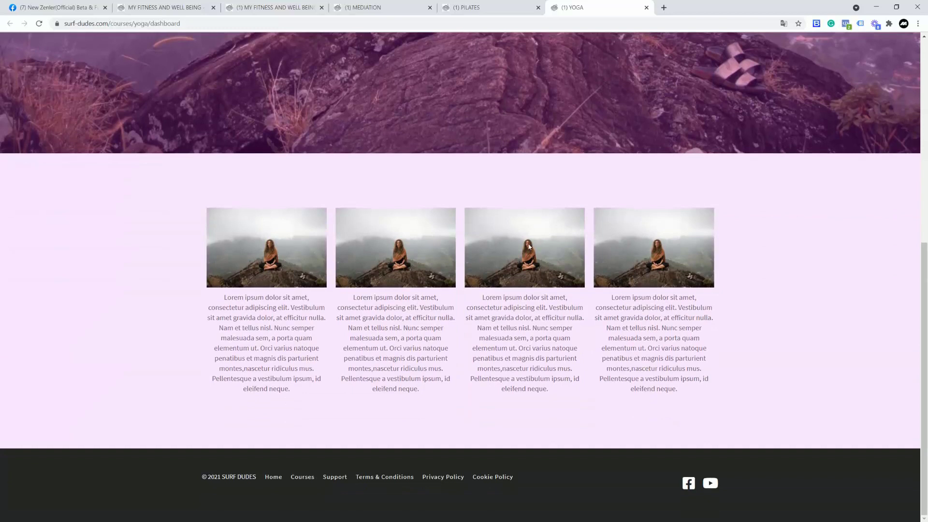
scroll(599, 284, "up", 5)
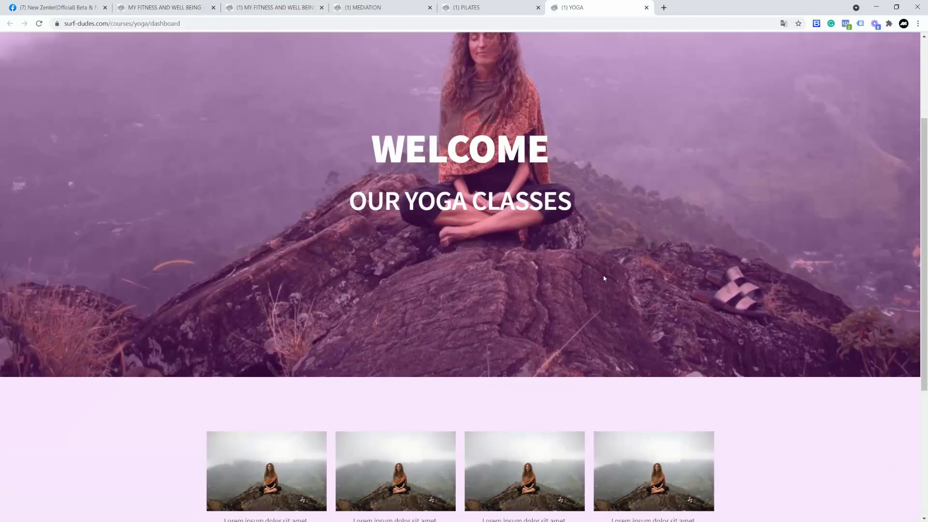
Close the three course dashboard pages and the bundle access page preview.
left_click(468, 10)
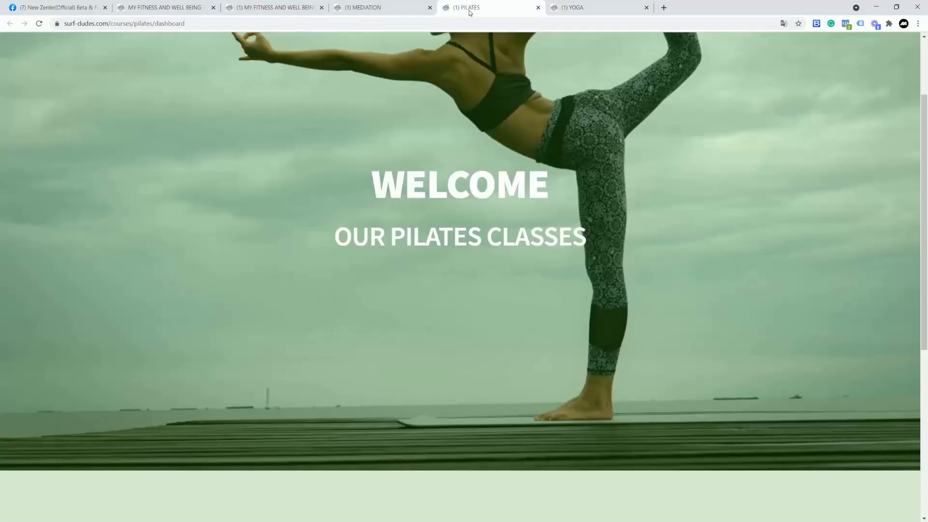
left_click(646, 7)
left_click(537, 7)
left_click(430, 7)
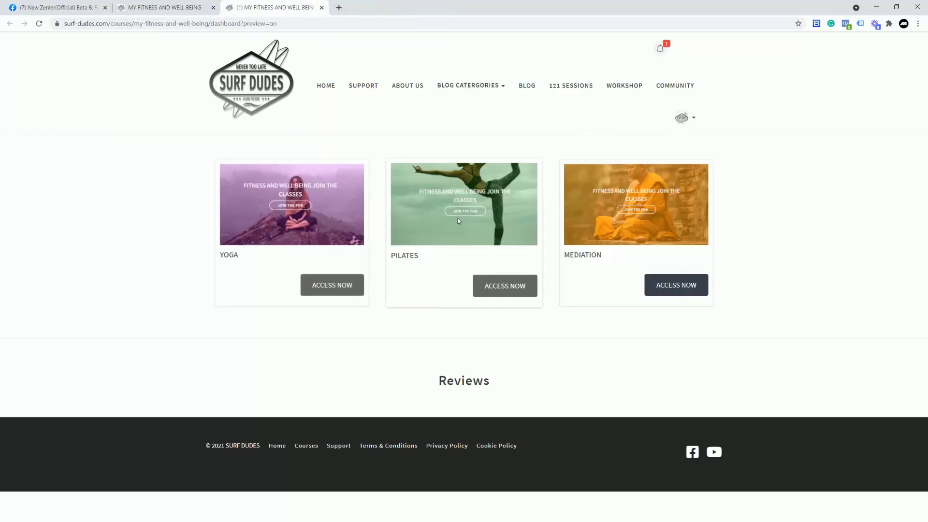
left_click(321, 8)
Open the curriculum of the MEDIATION course from the list of all courses.
left_click(154, 50)
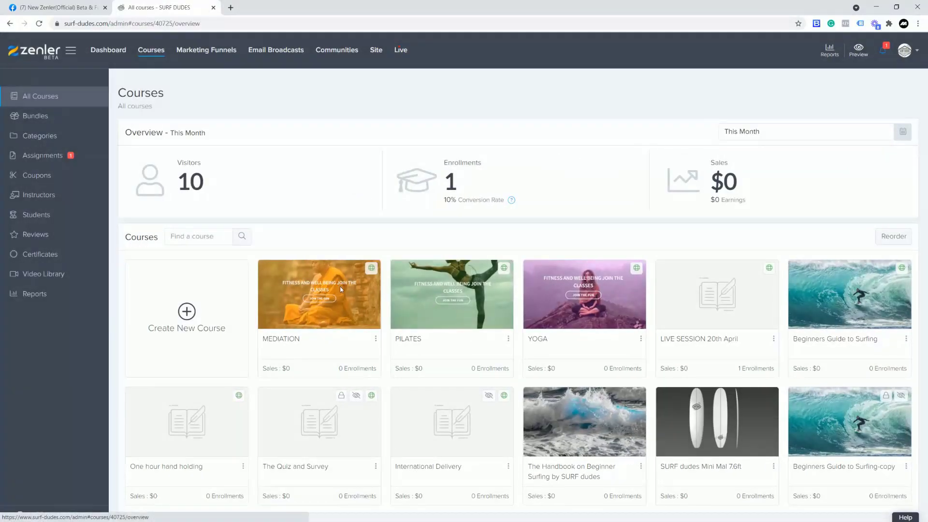
left_click(339, 286)
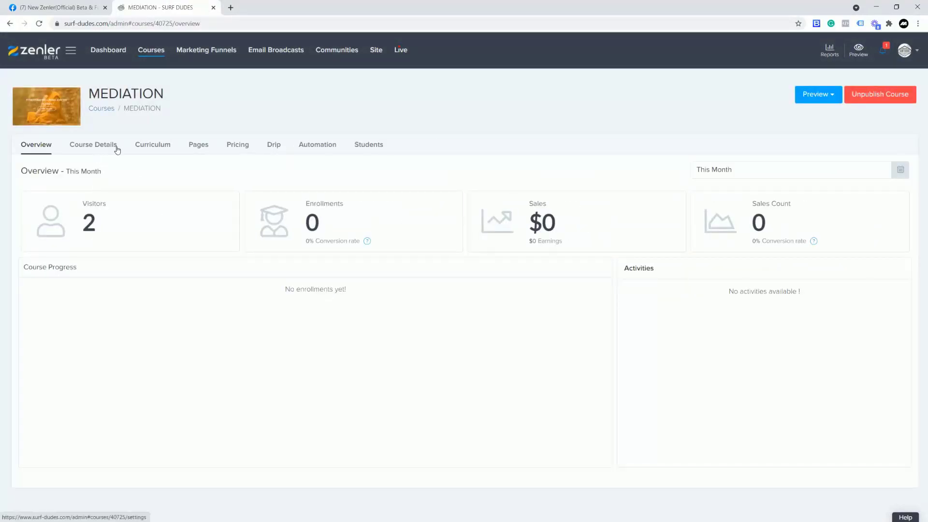
left_click(151, 147)
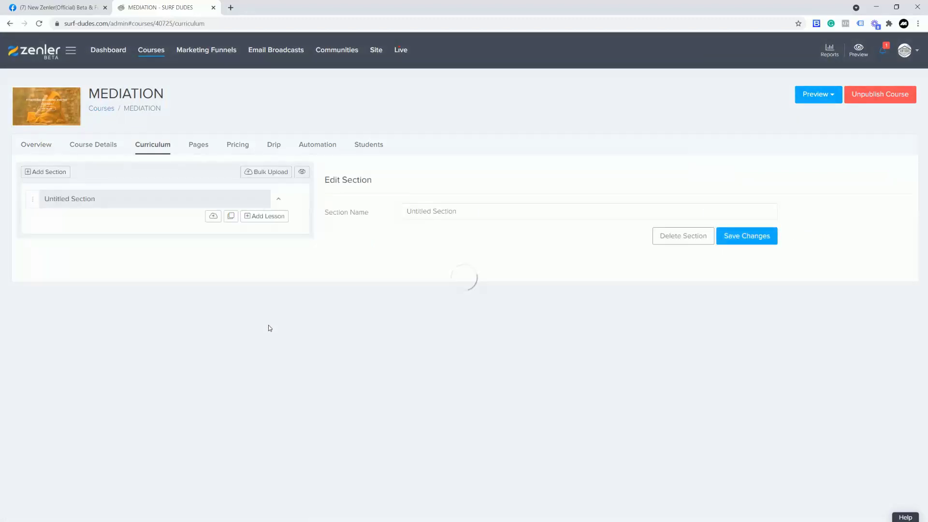
Open the MEDIATION course access page in the page editor from the course's funnel of pages.
left_click(203, 146)
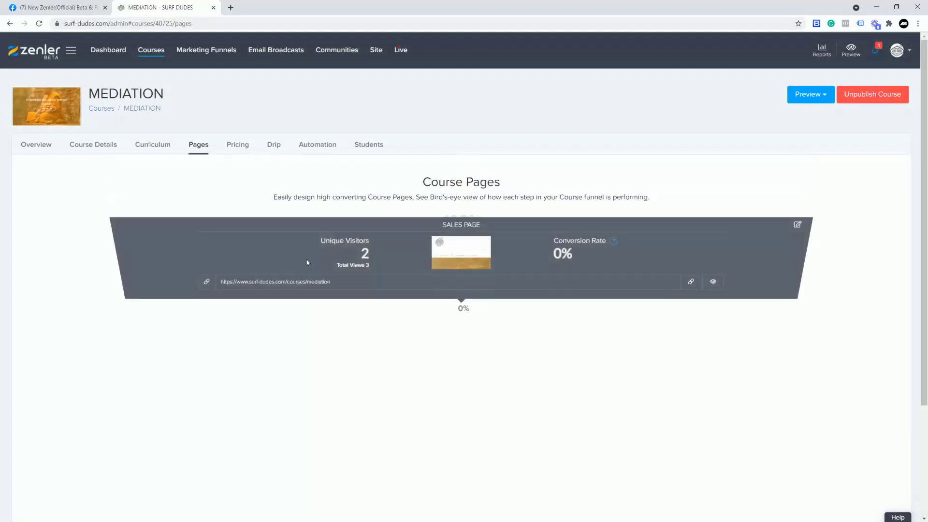
scroll(677, 379, "down", 3)
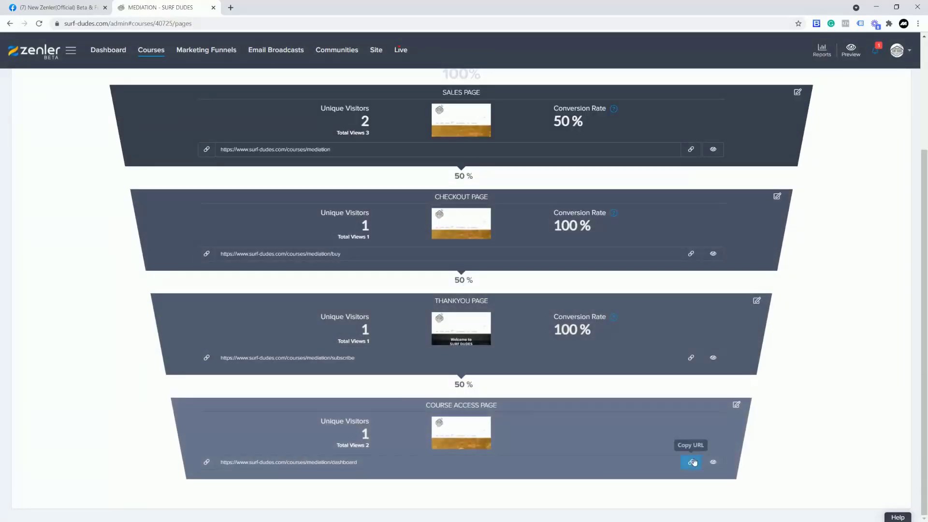
left_click(736, 404)
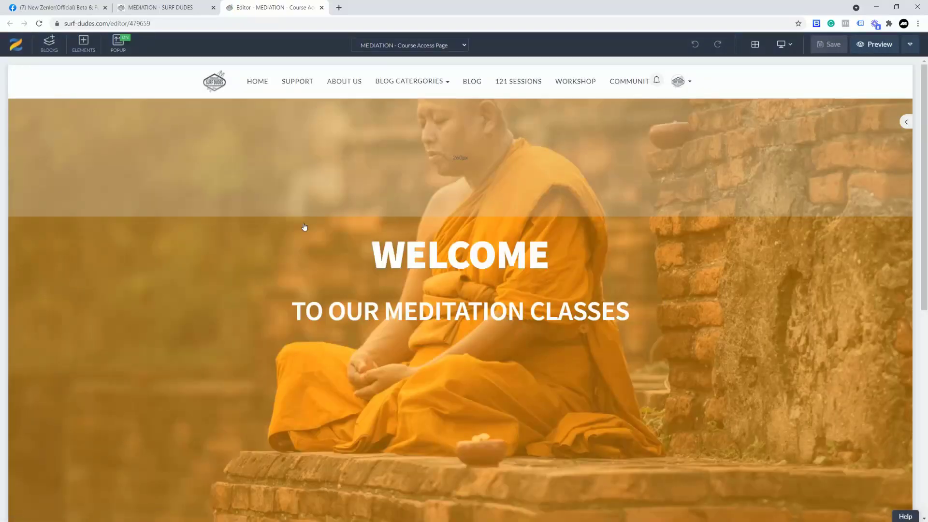
Insert the Course Curriculum block between the four image and text columns and the footer, and save the page.
scroll(305, 227, "down", 8)
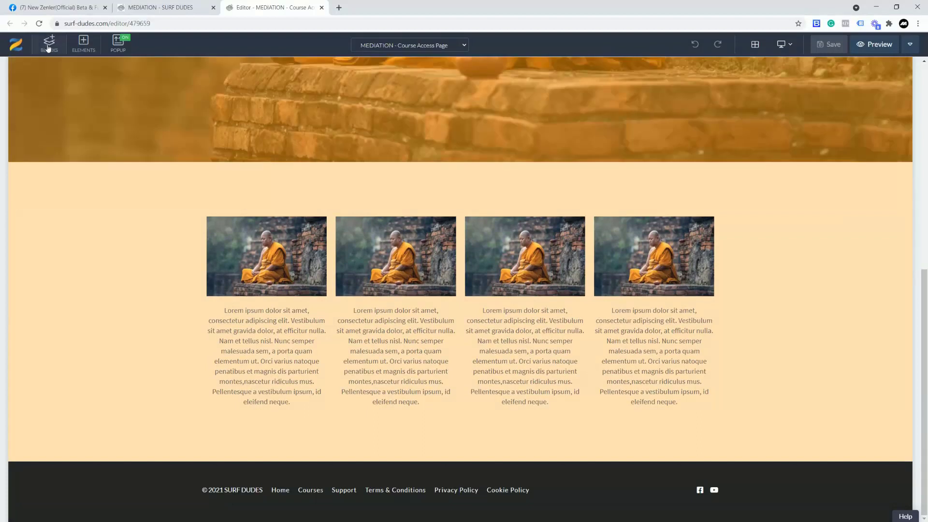
left_click(50, 44)
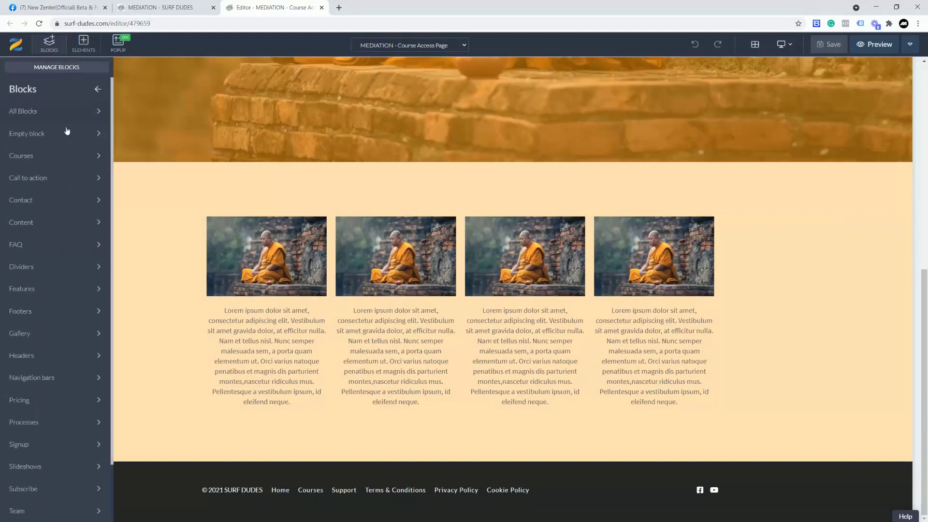
left_click(42, 156)
mouse_move(41, 156)
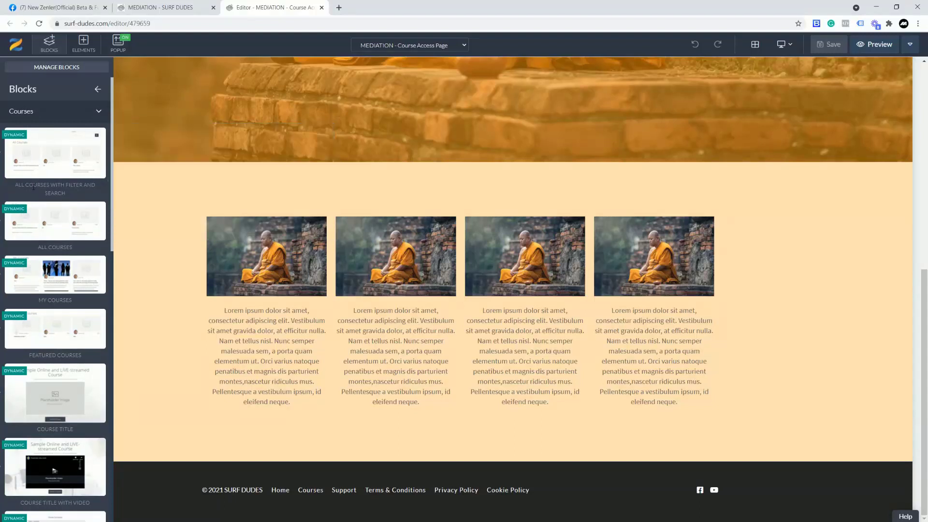
scroll(29, 183, "down", 3)
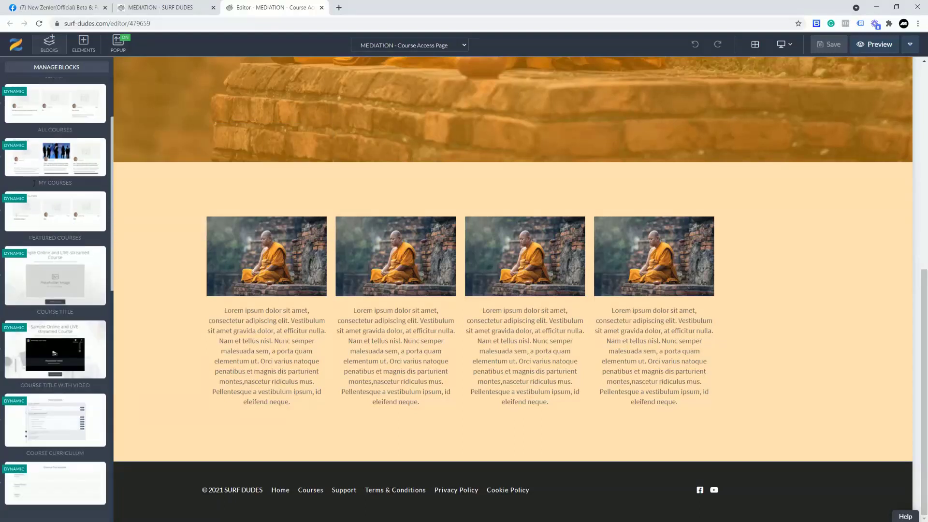
mouse_move(33, 184)
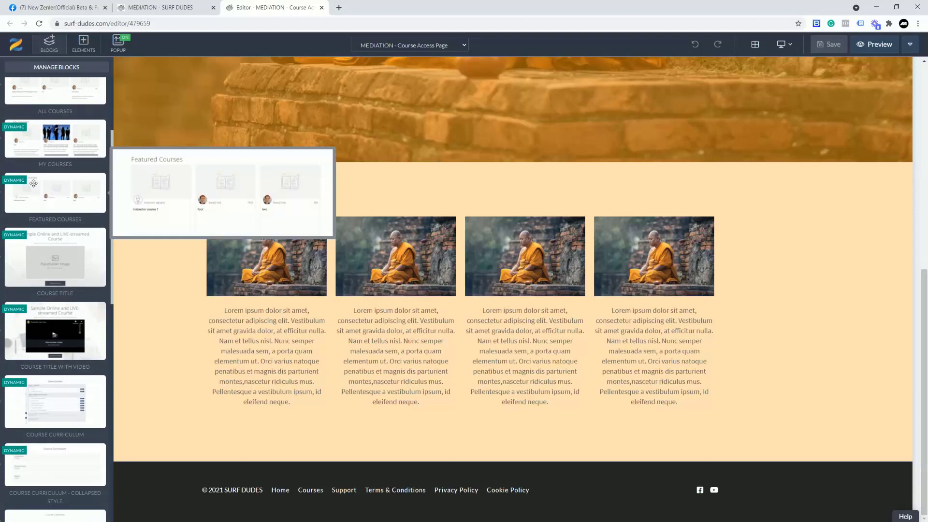
mouse_move(37, 407)
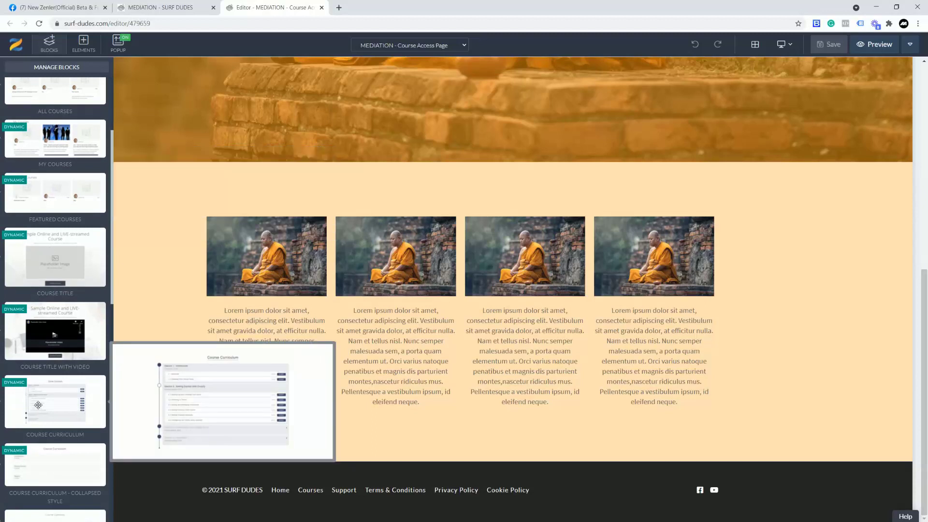
mouse_move(51, 468)
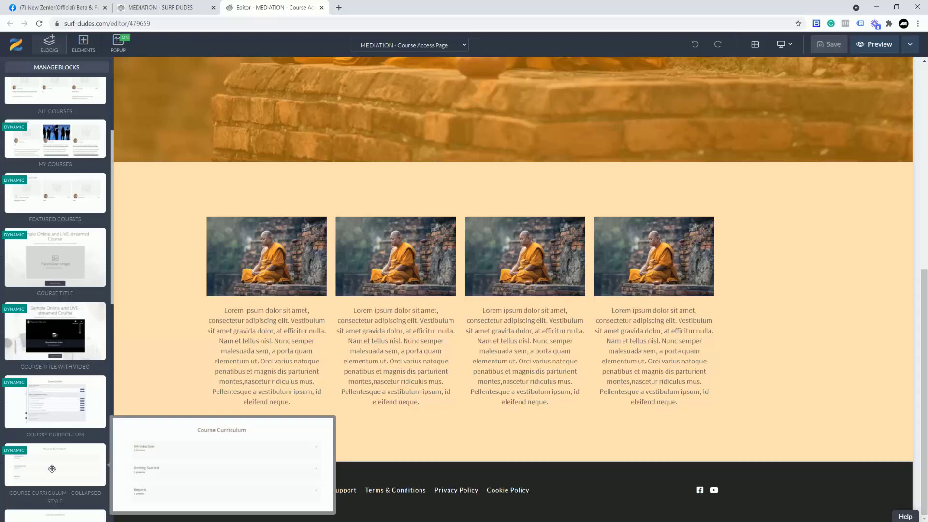
left_click_drag(51, 403, 594, 396)
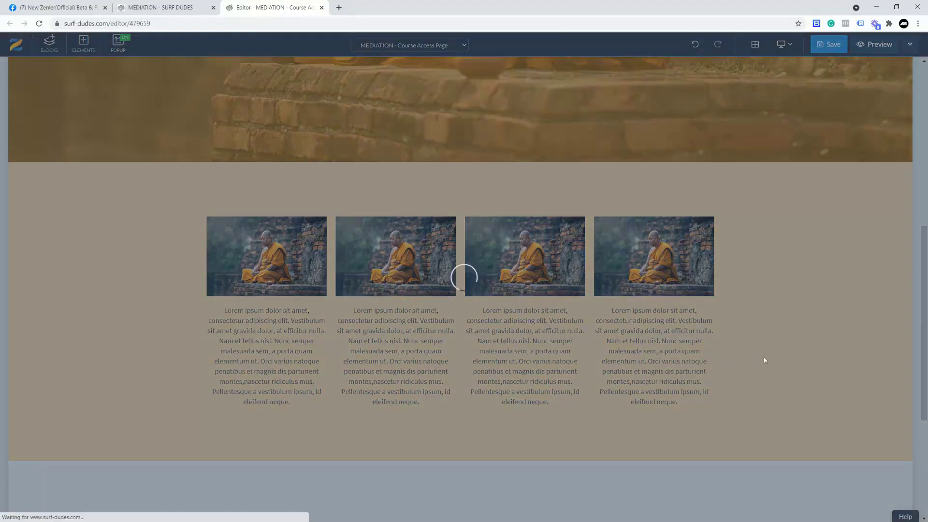
scroll(764, 358, "down", 2)
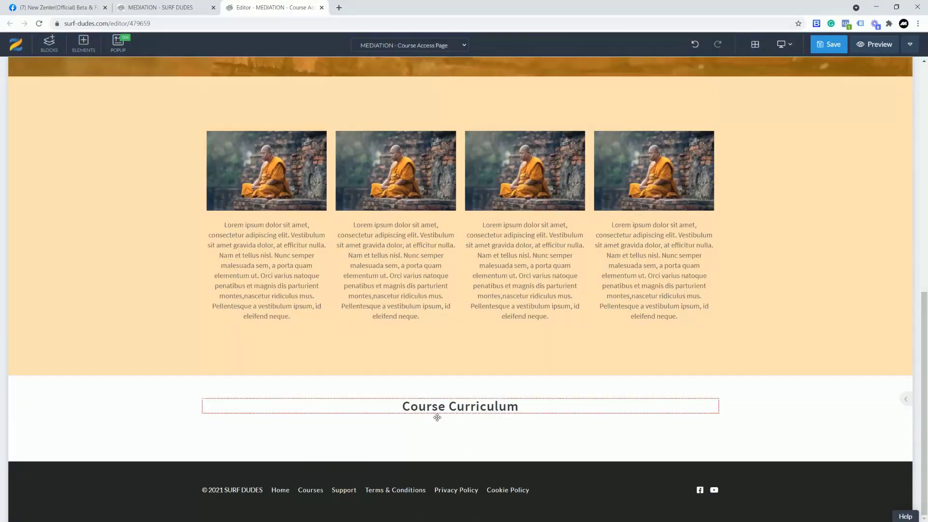
left_click(828, 44)
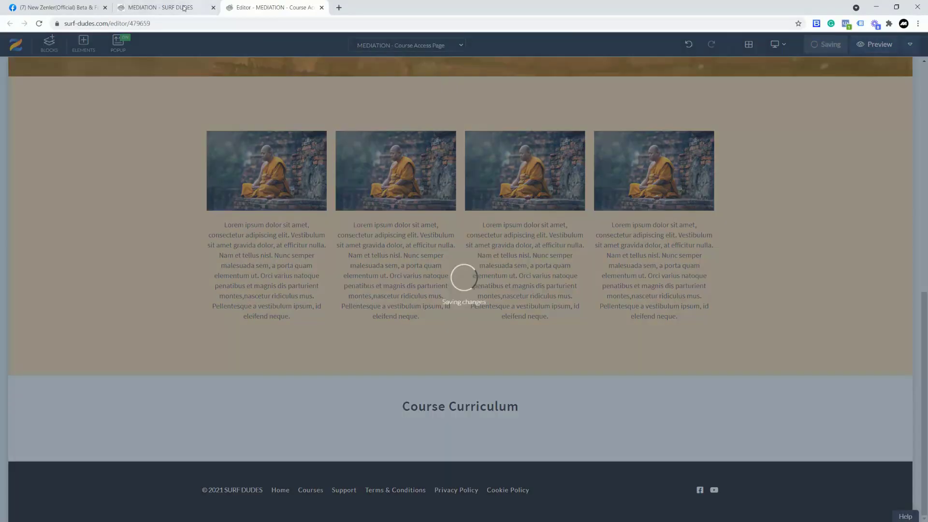
Return to the MEDIATION course curriculum and add a lesson named "test" to the untitled section.
left_click(185, 8)
scroll(461, 173, "up", 3)
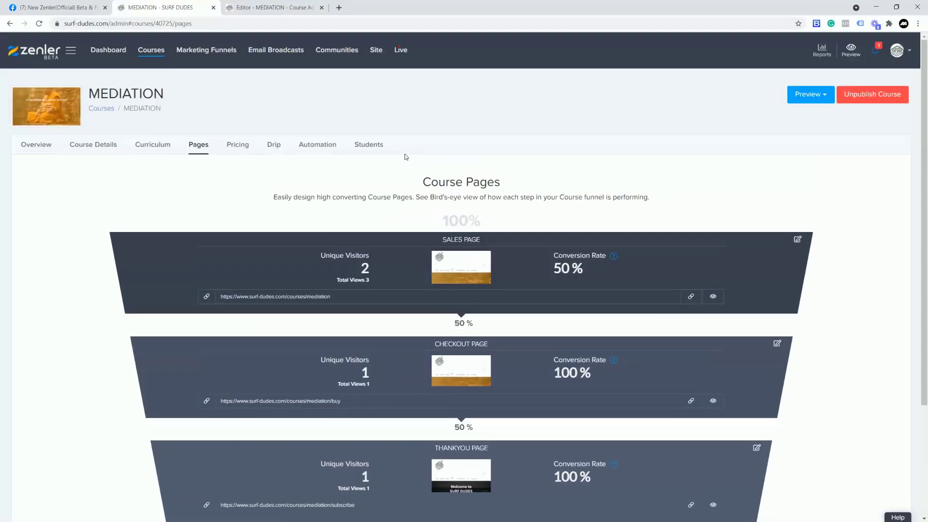
left_click(152, 153)
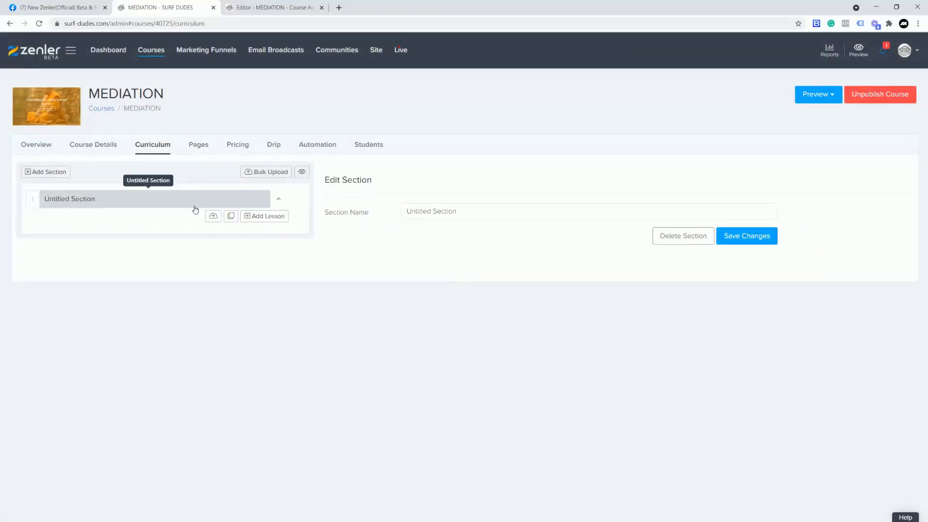
left_click(265, 216)
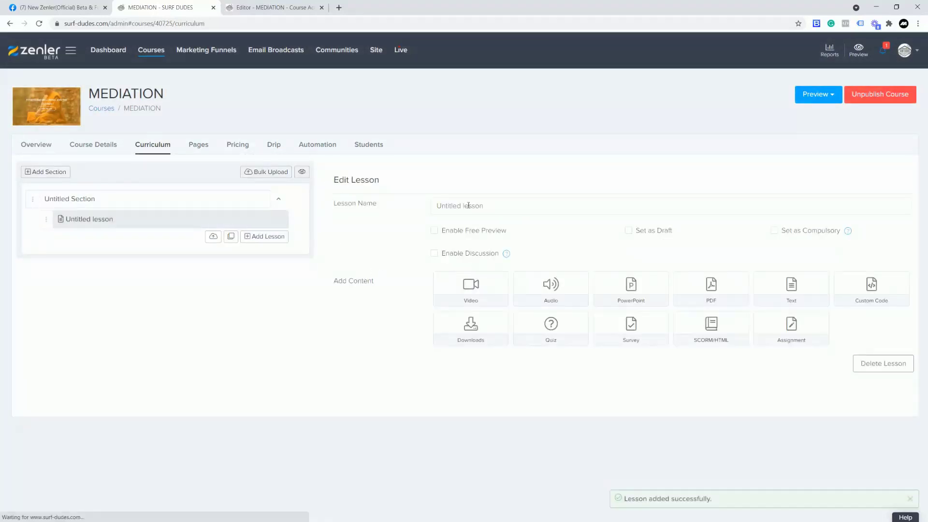
left_click_drag(552, 204, 394, 206)
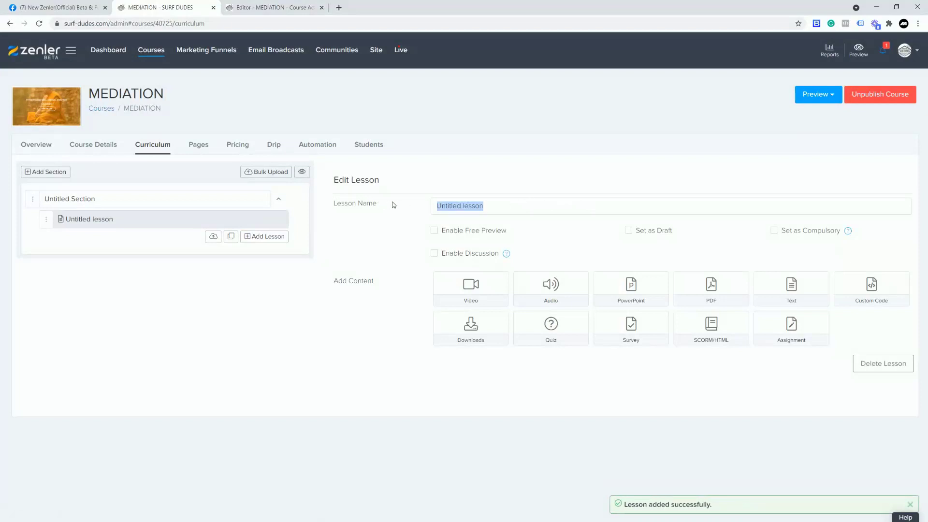
type("test")
Add a text content item reading "test" to the new lesson and save the lesson changes.
left_click(790, 312)
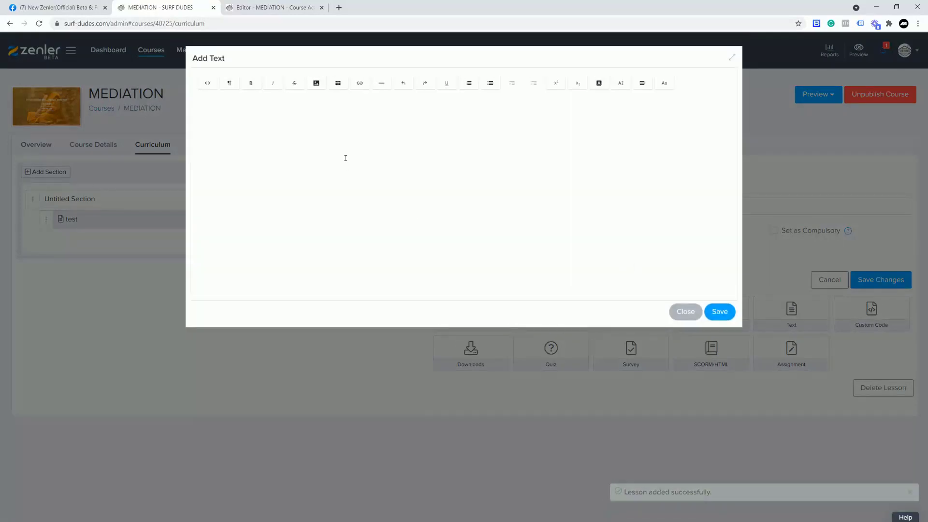
left_click(346, 155)
type("test")
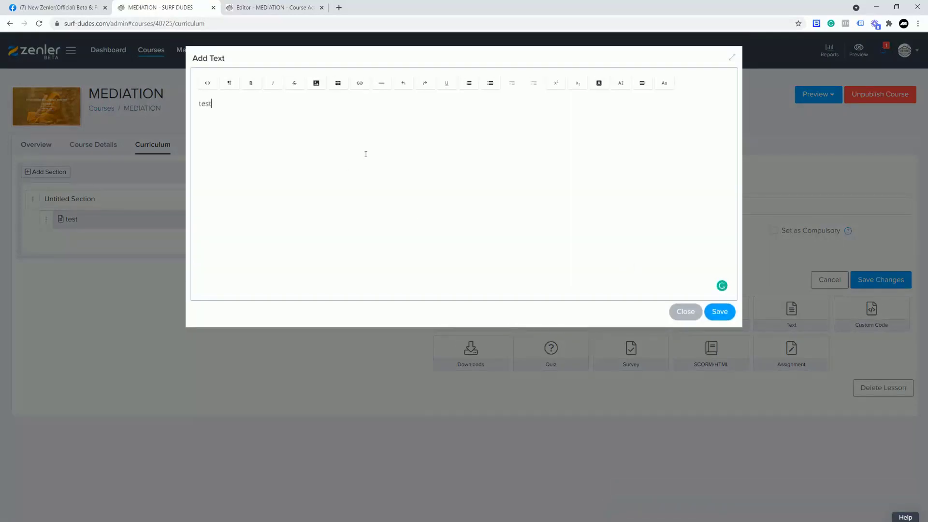
left_click(724, 311)
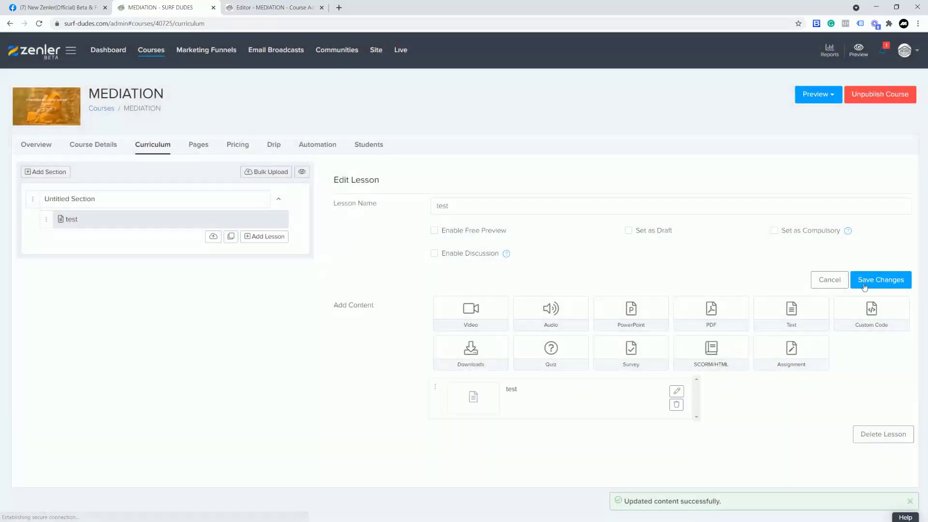
left_click(869, 282)
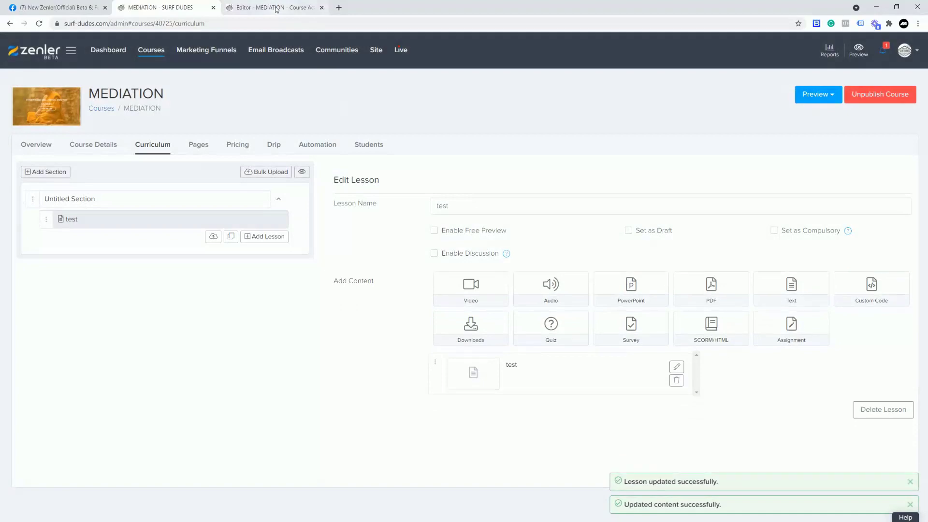
Preview the MEDIATION course access page and examine it from the welcome banner to the course curriculum section.
left_click(277, 8)
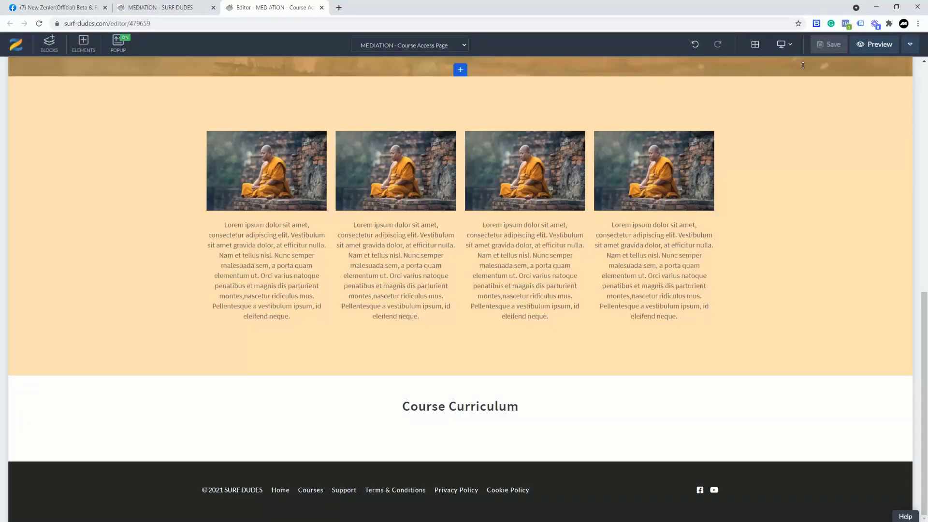
left_click(883, 48)
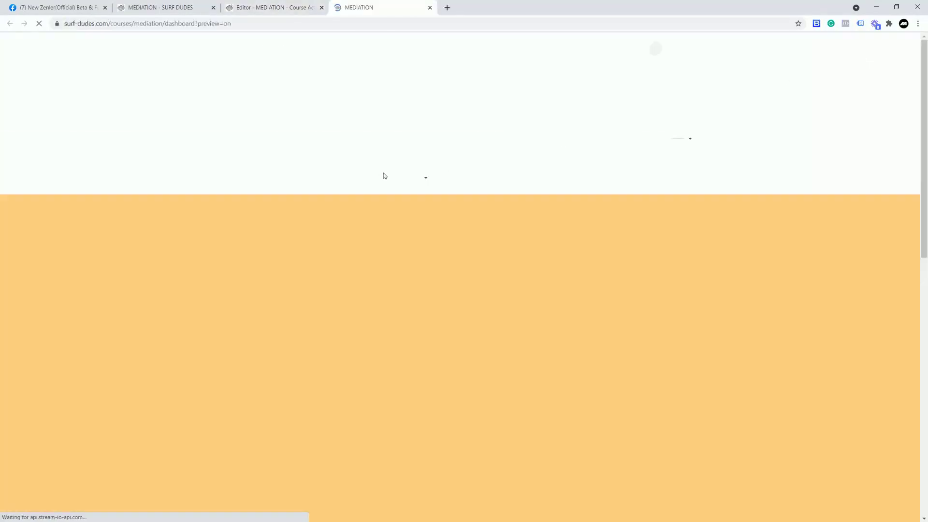
scroll(666, 341, "down", 12)
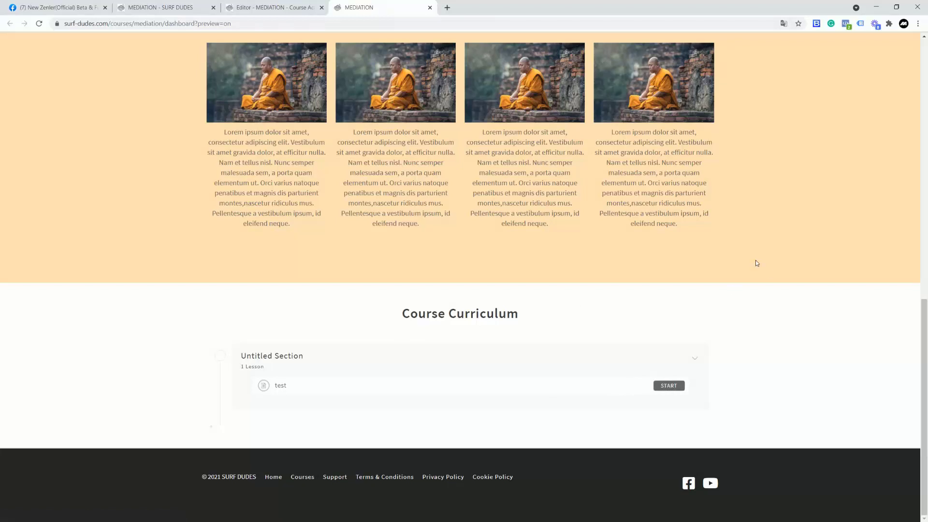
scroll(724, 269, "up", 5)
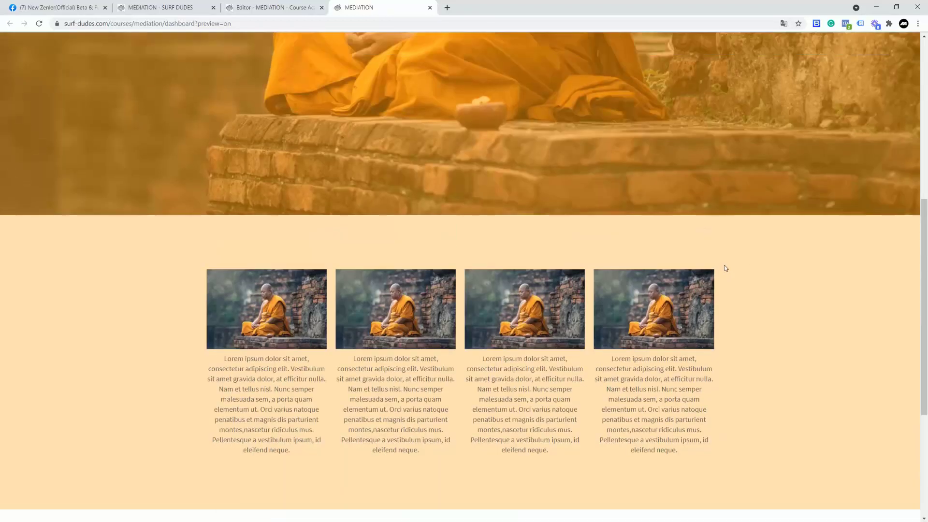
scroll(726, 269, "up", 5)
scroll(697, 225, "up", 2)
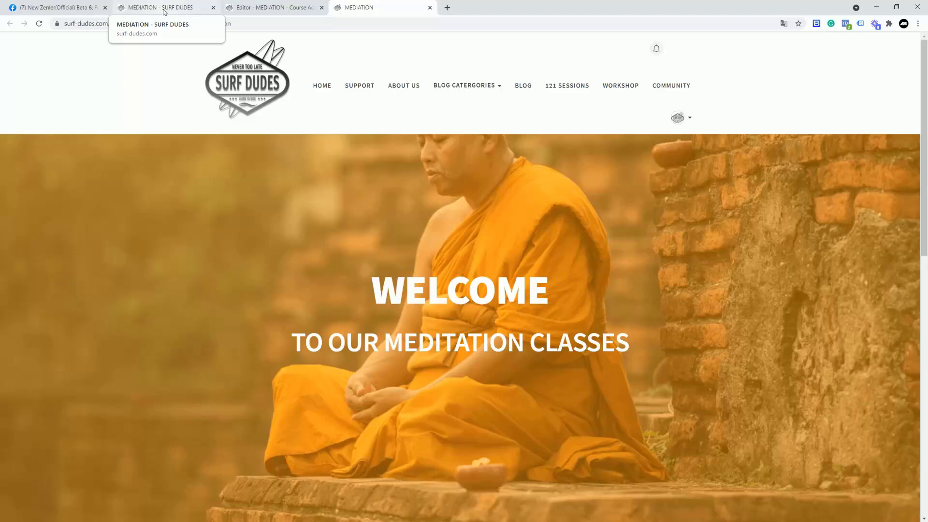
scroll(664, 211, "down", 4)
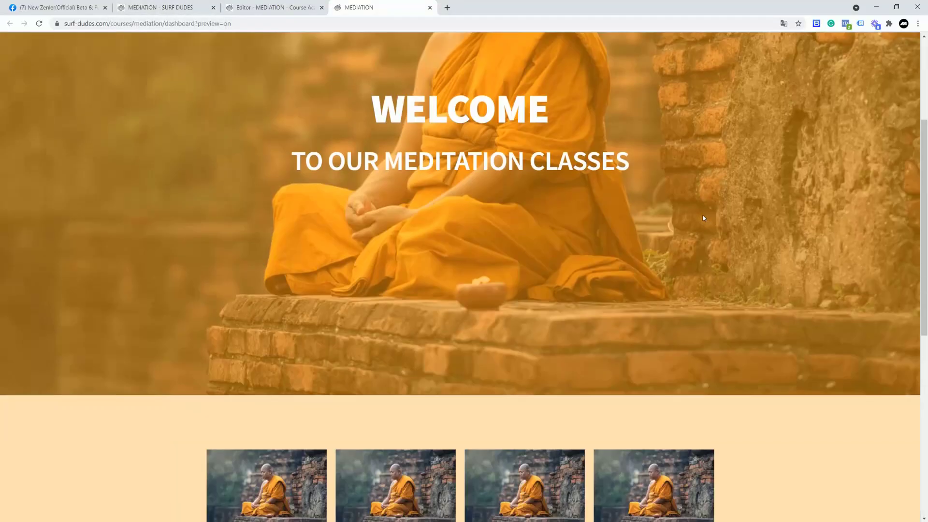
scroll(703, 218, "up", 4)
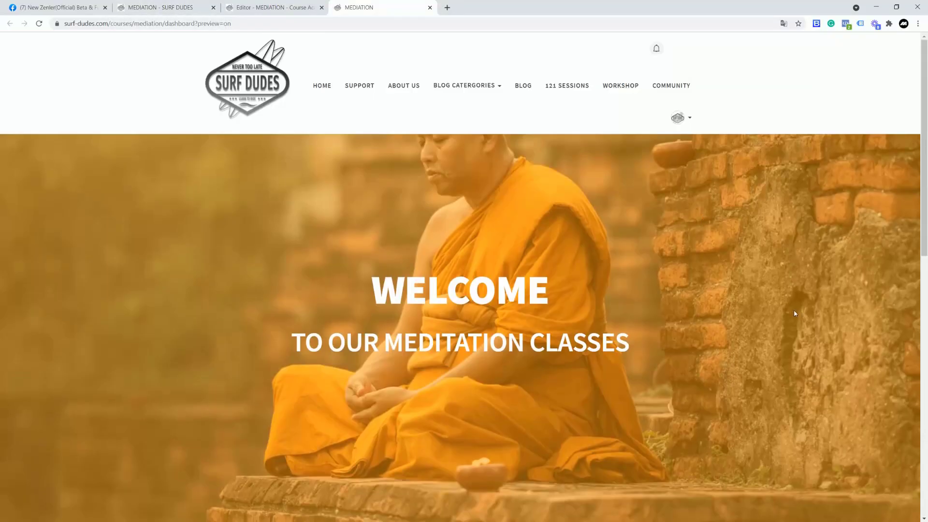